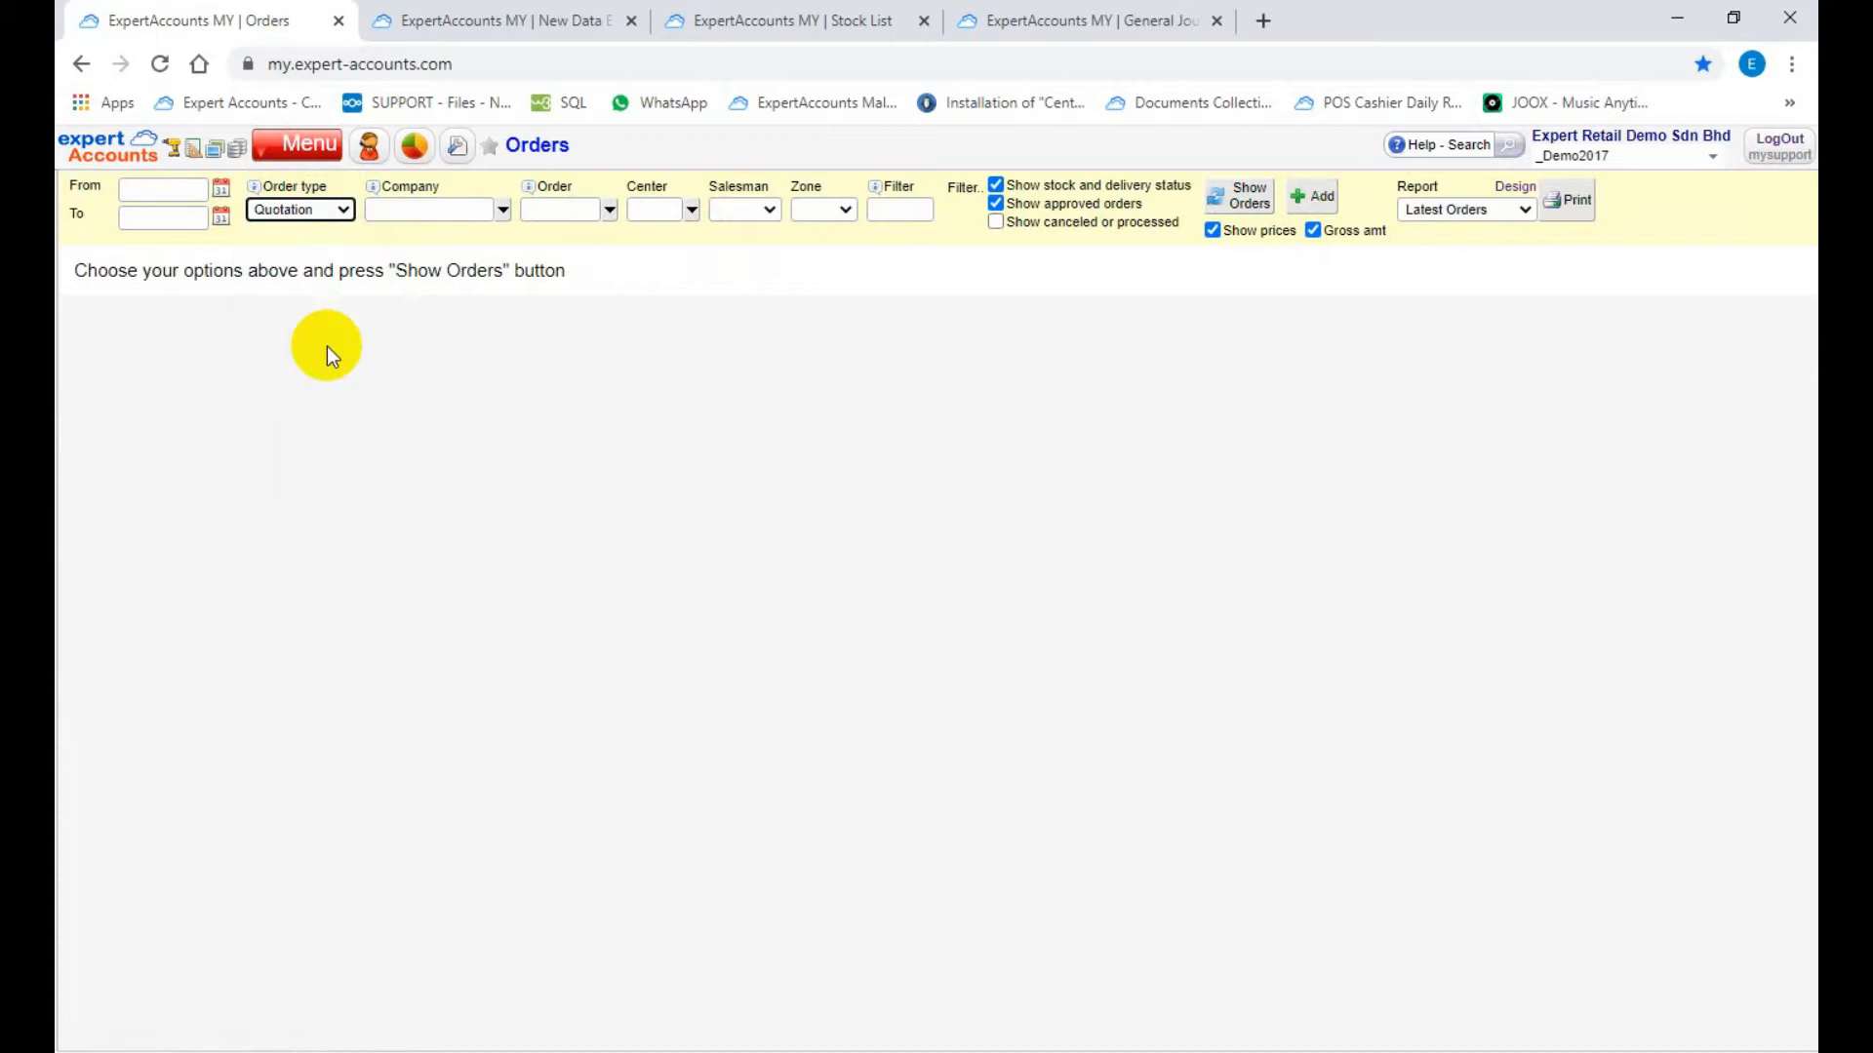
Step: List the quotation orders and start a new quotation with Warehouse as its location
click(1234, 198)
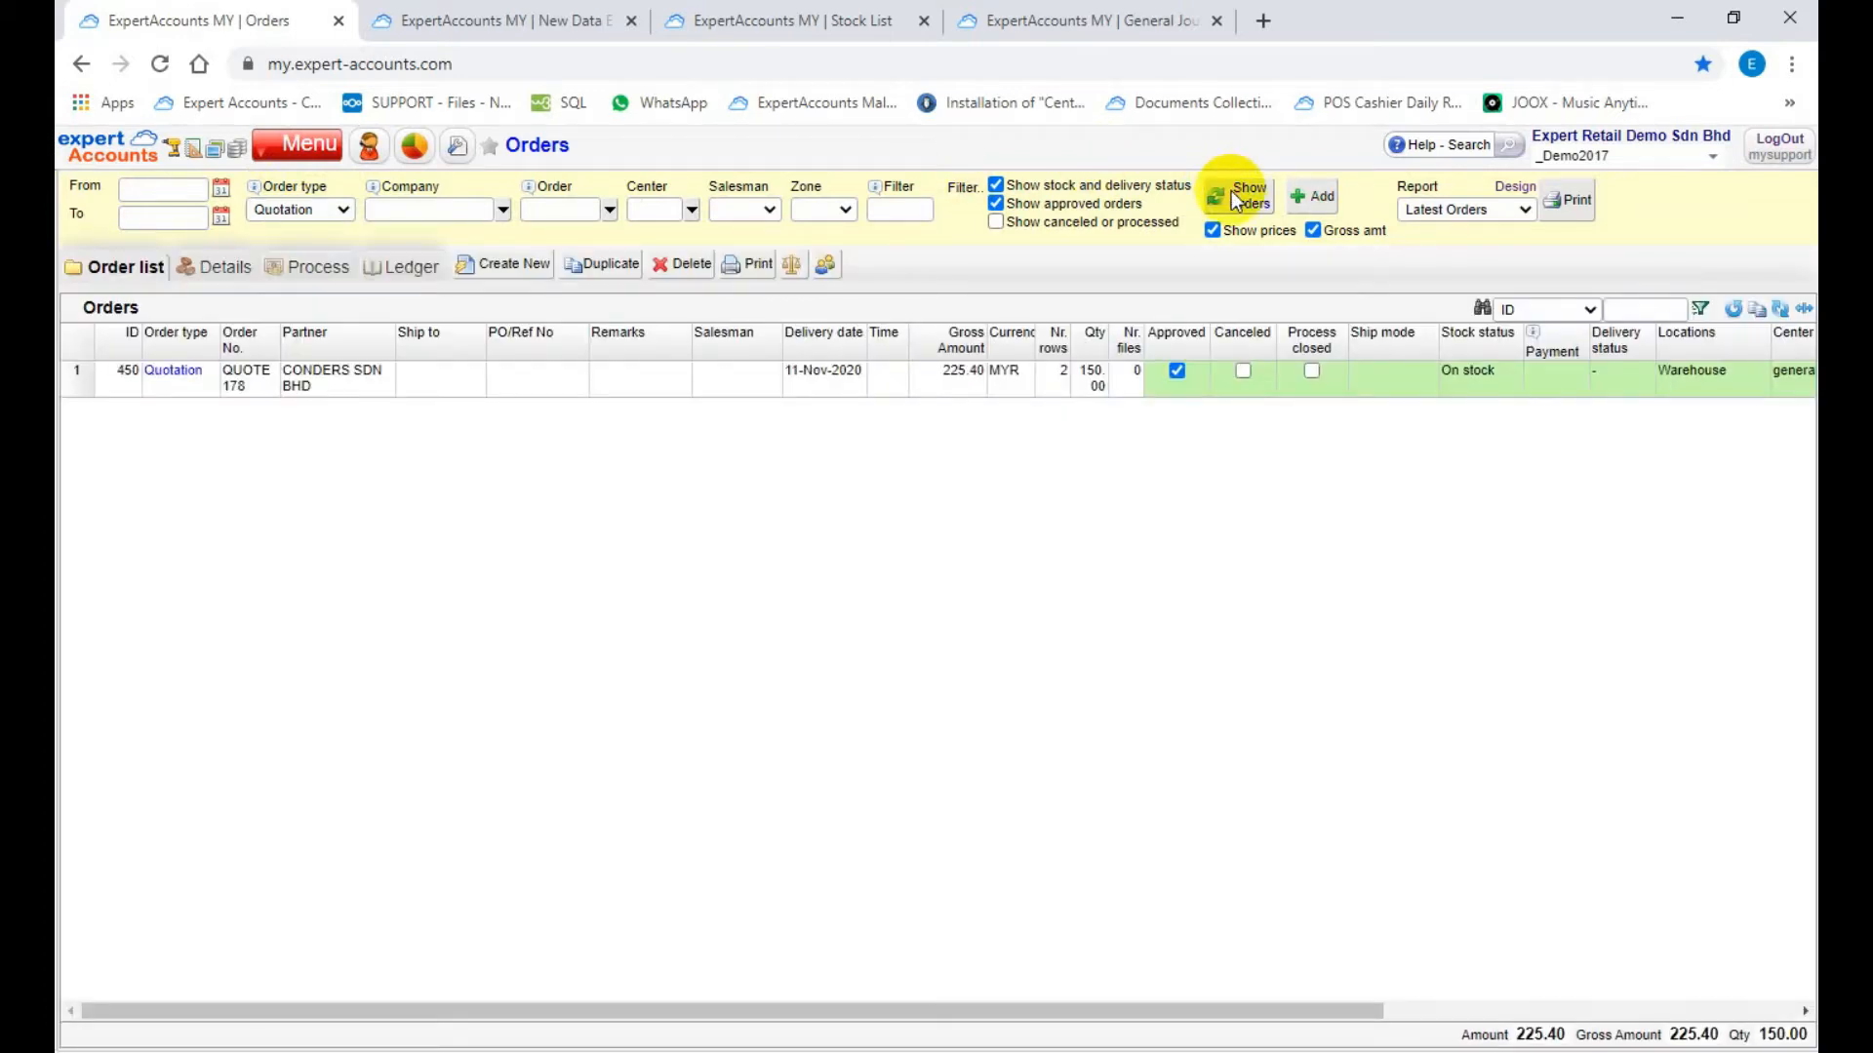
click(522, 270)
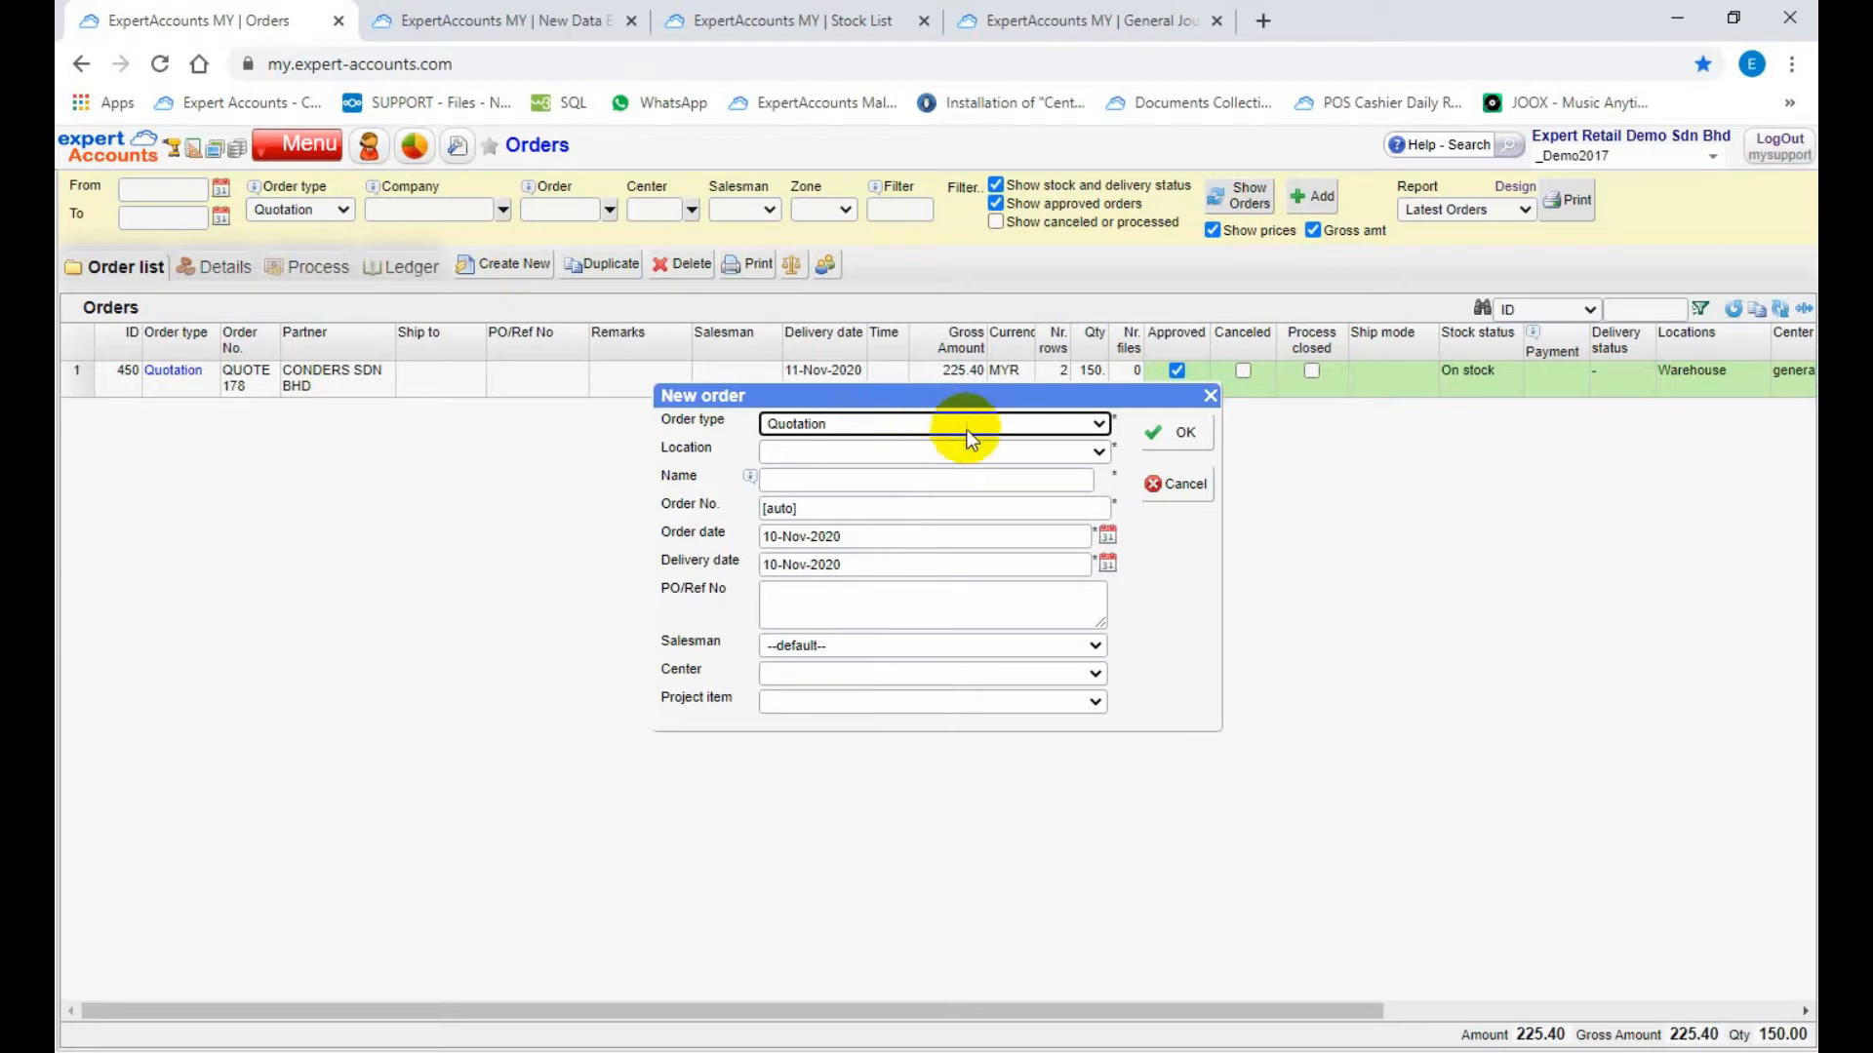
click(1100, 453)
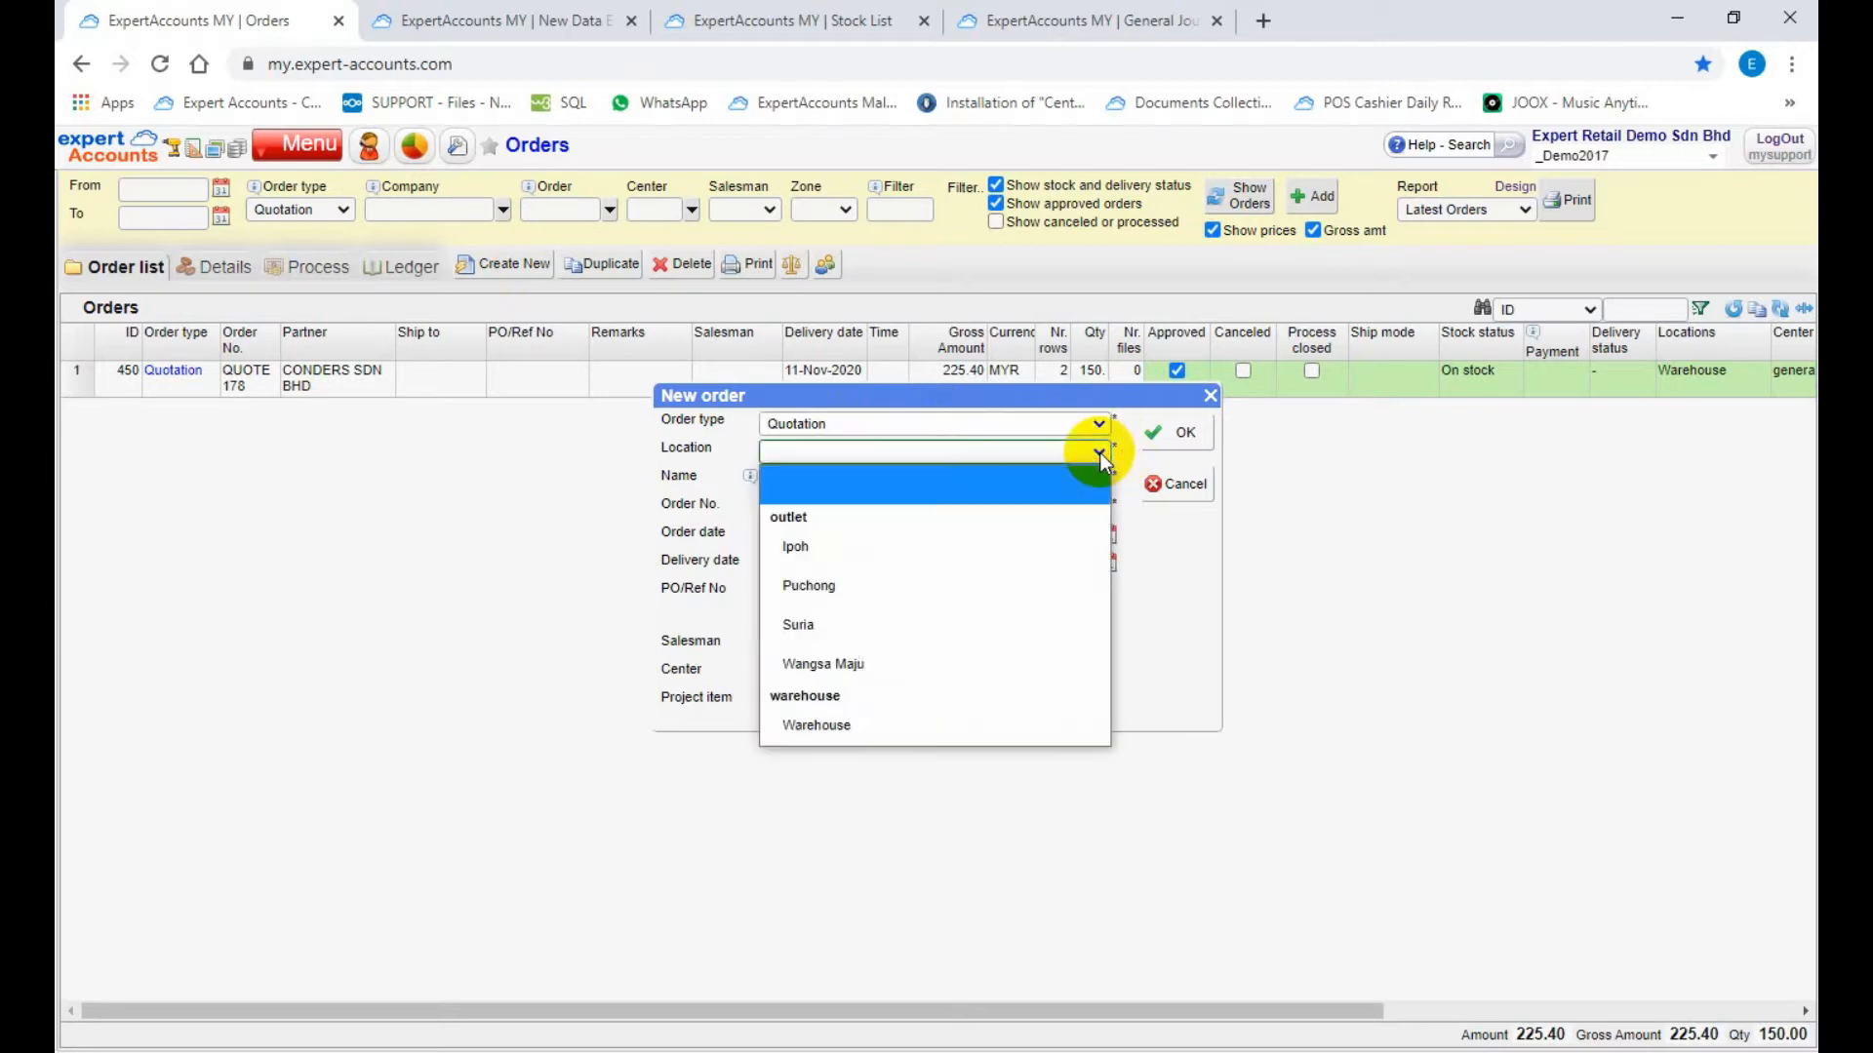
click(841, 729)
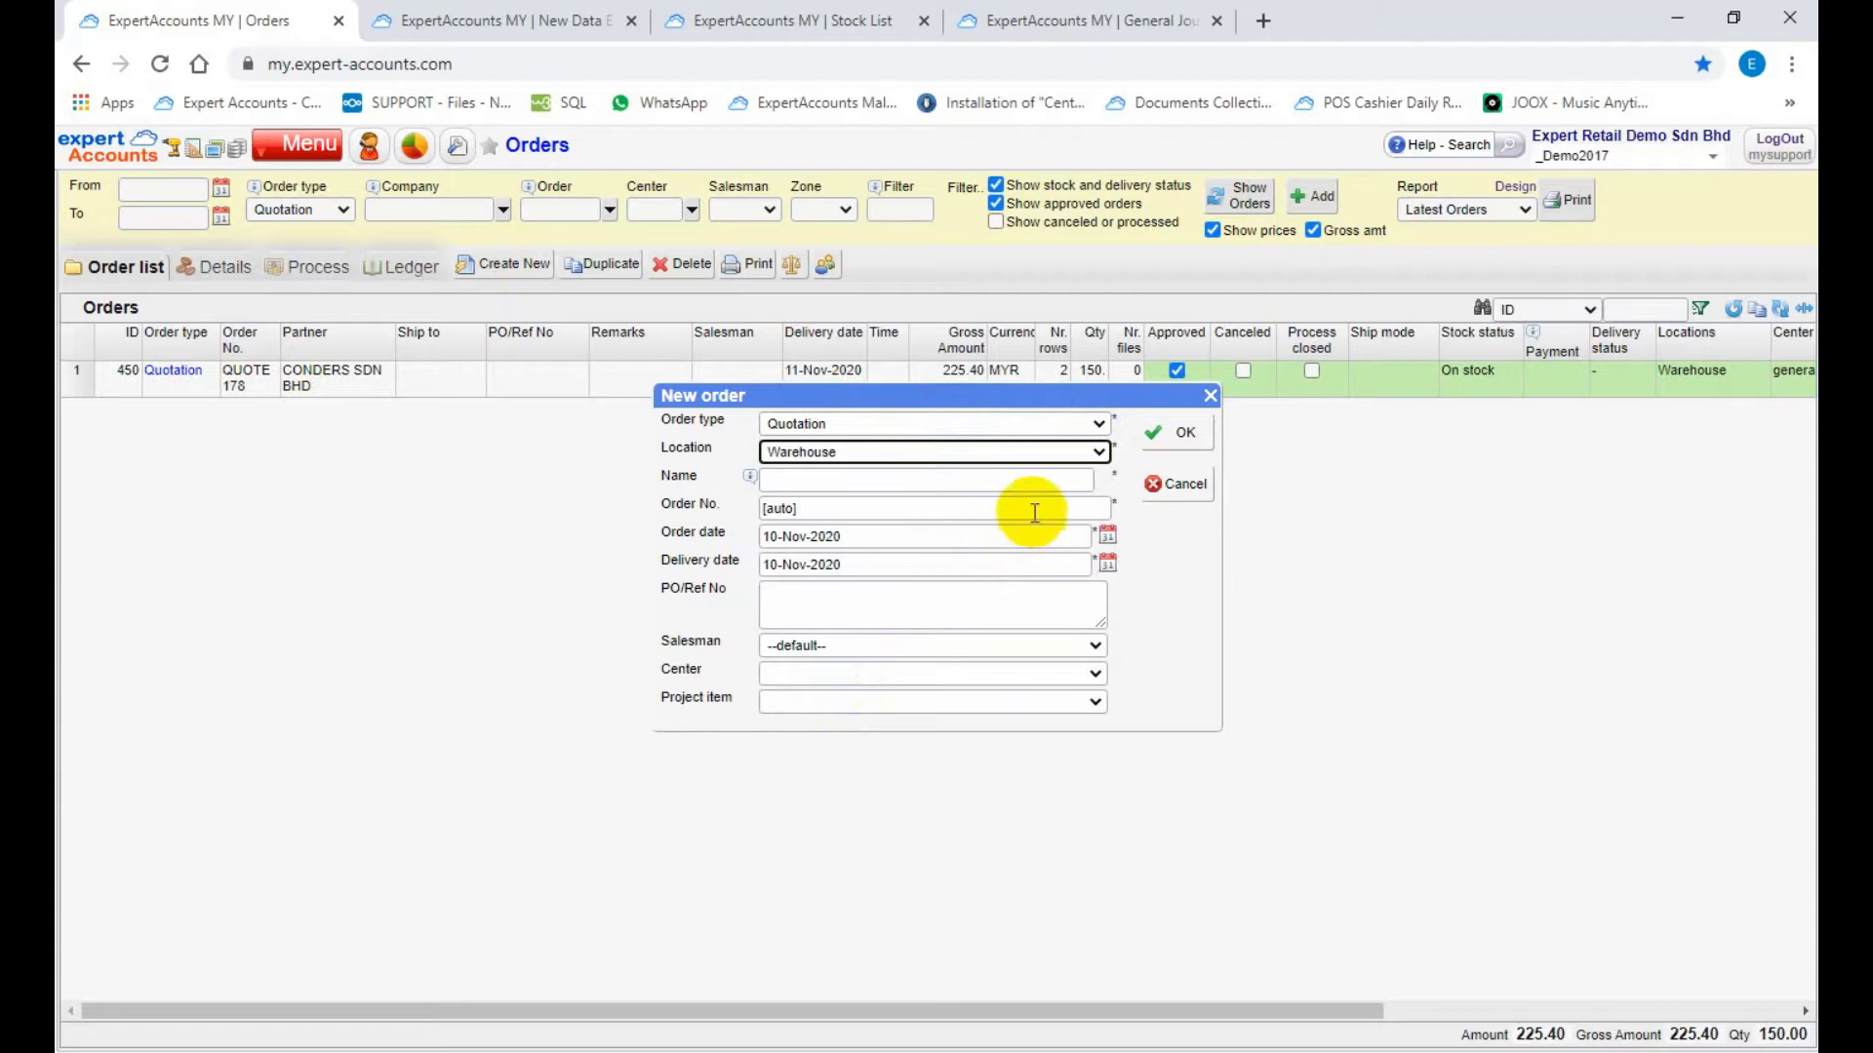
Step: Choose CONDERS SDN BHD as the company and create the quotation with the default order number and dates
click(1088, 478)
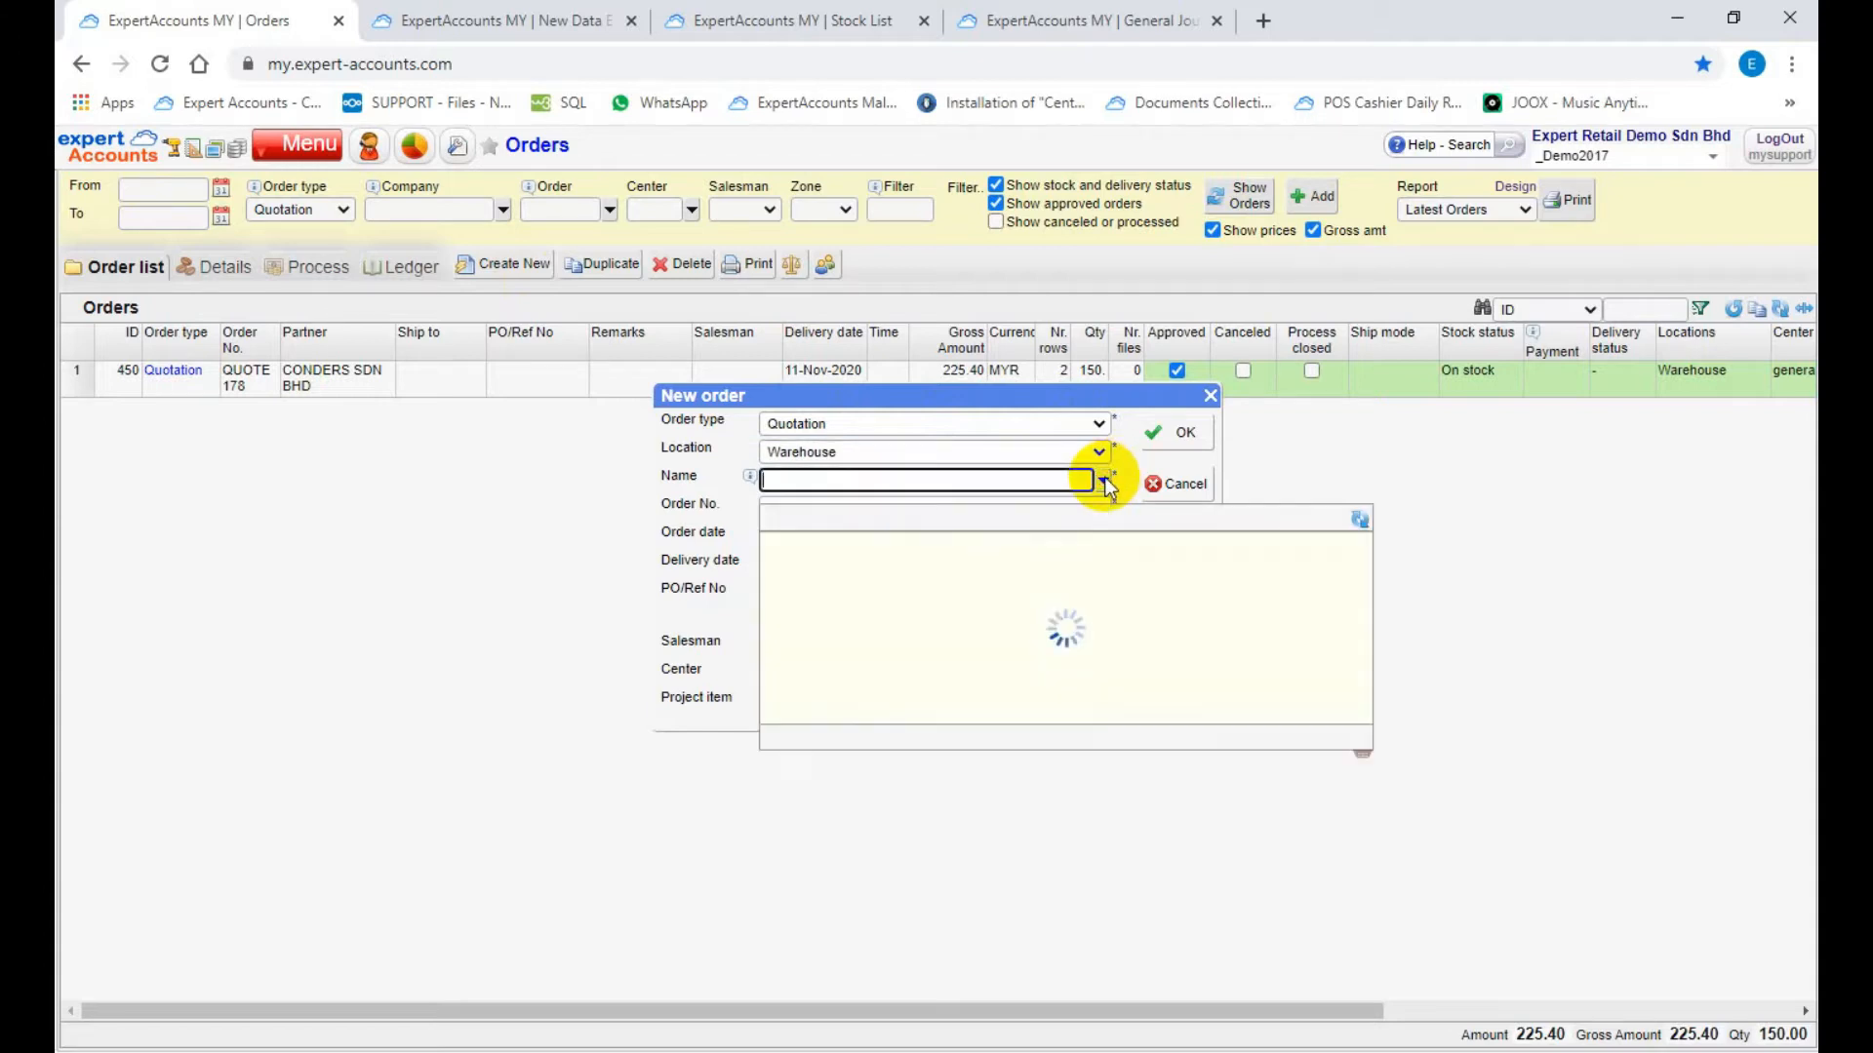
text(conders)
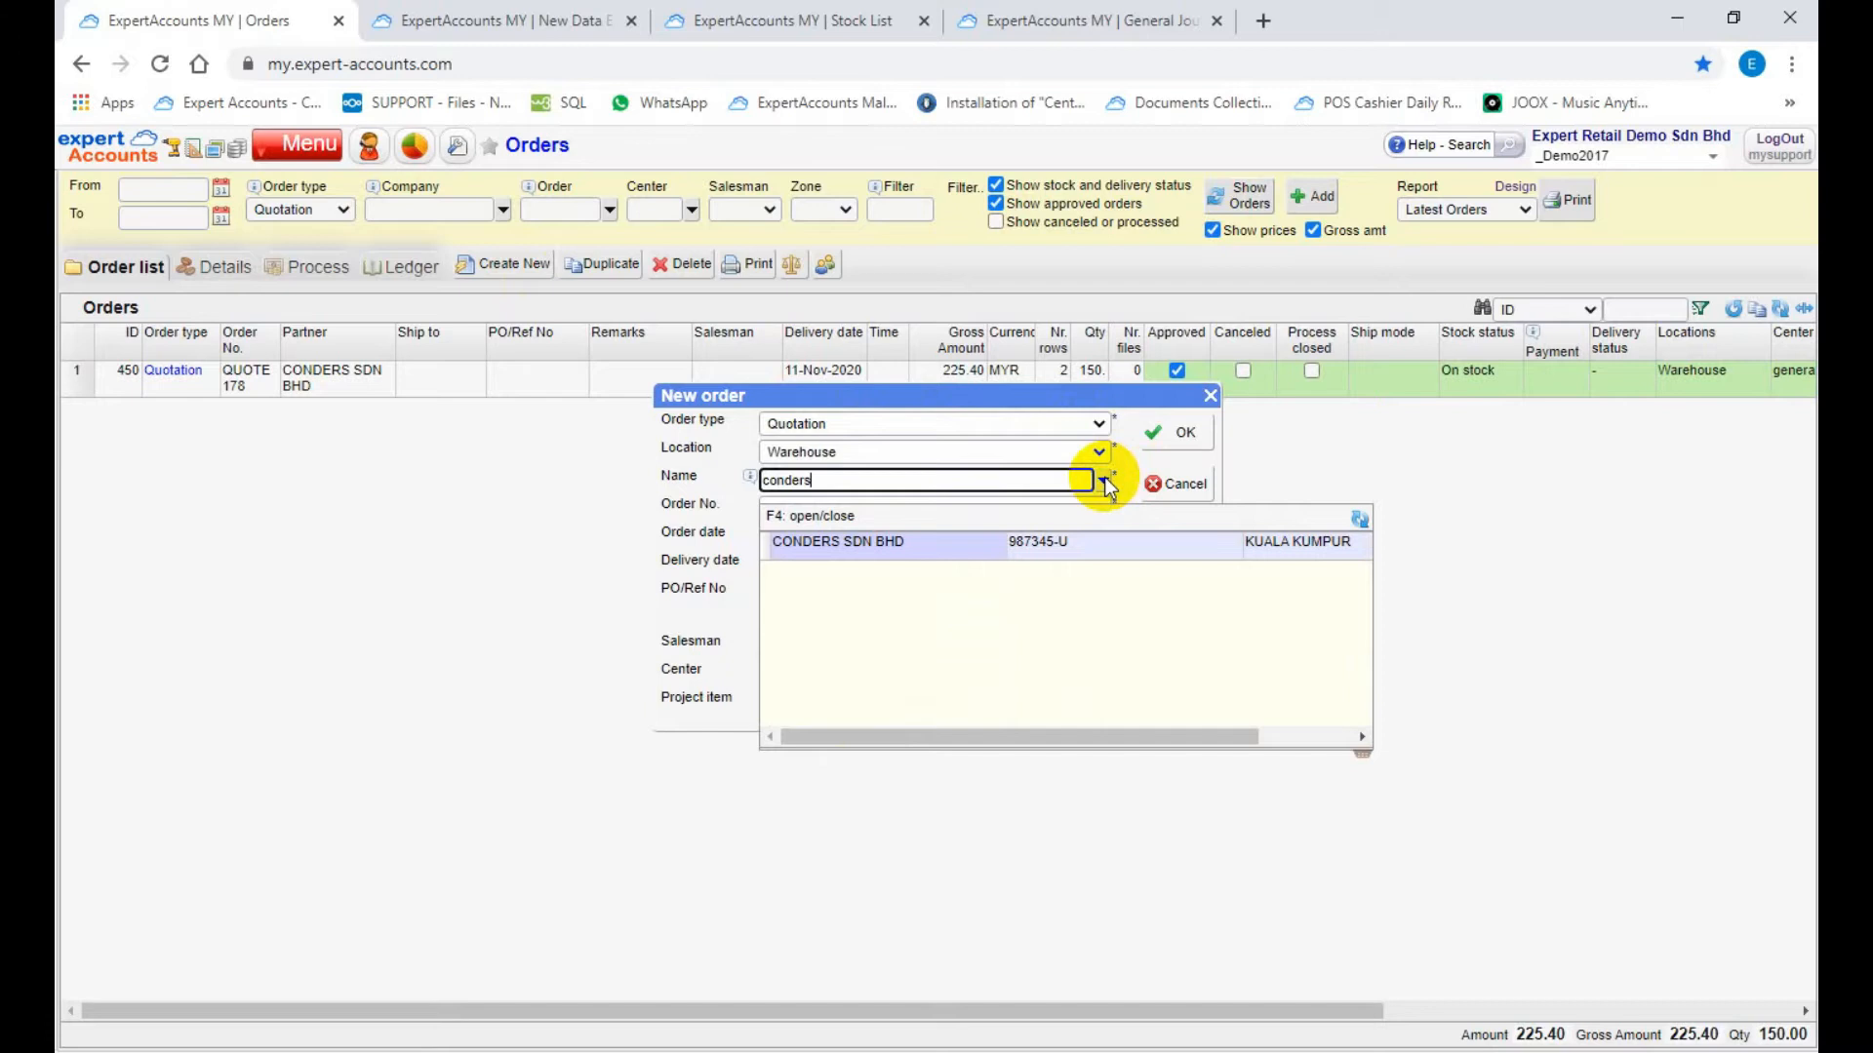
click(968, 548)
click(924, 508)
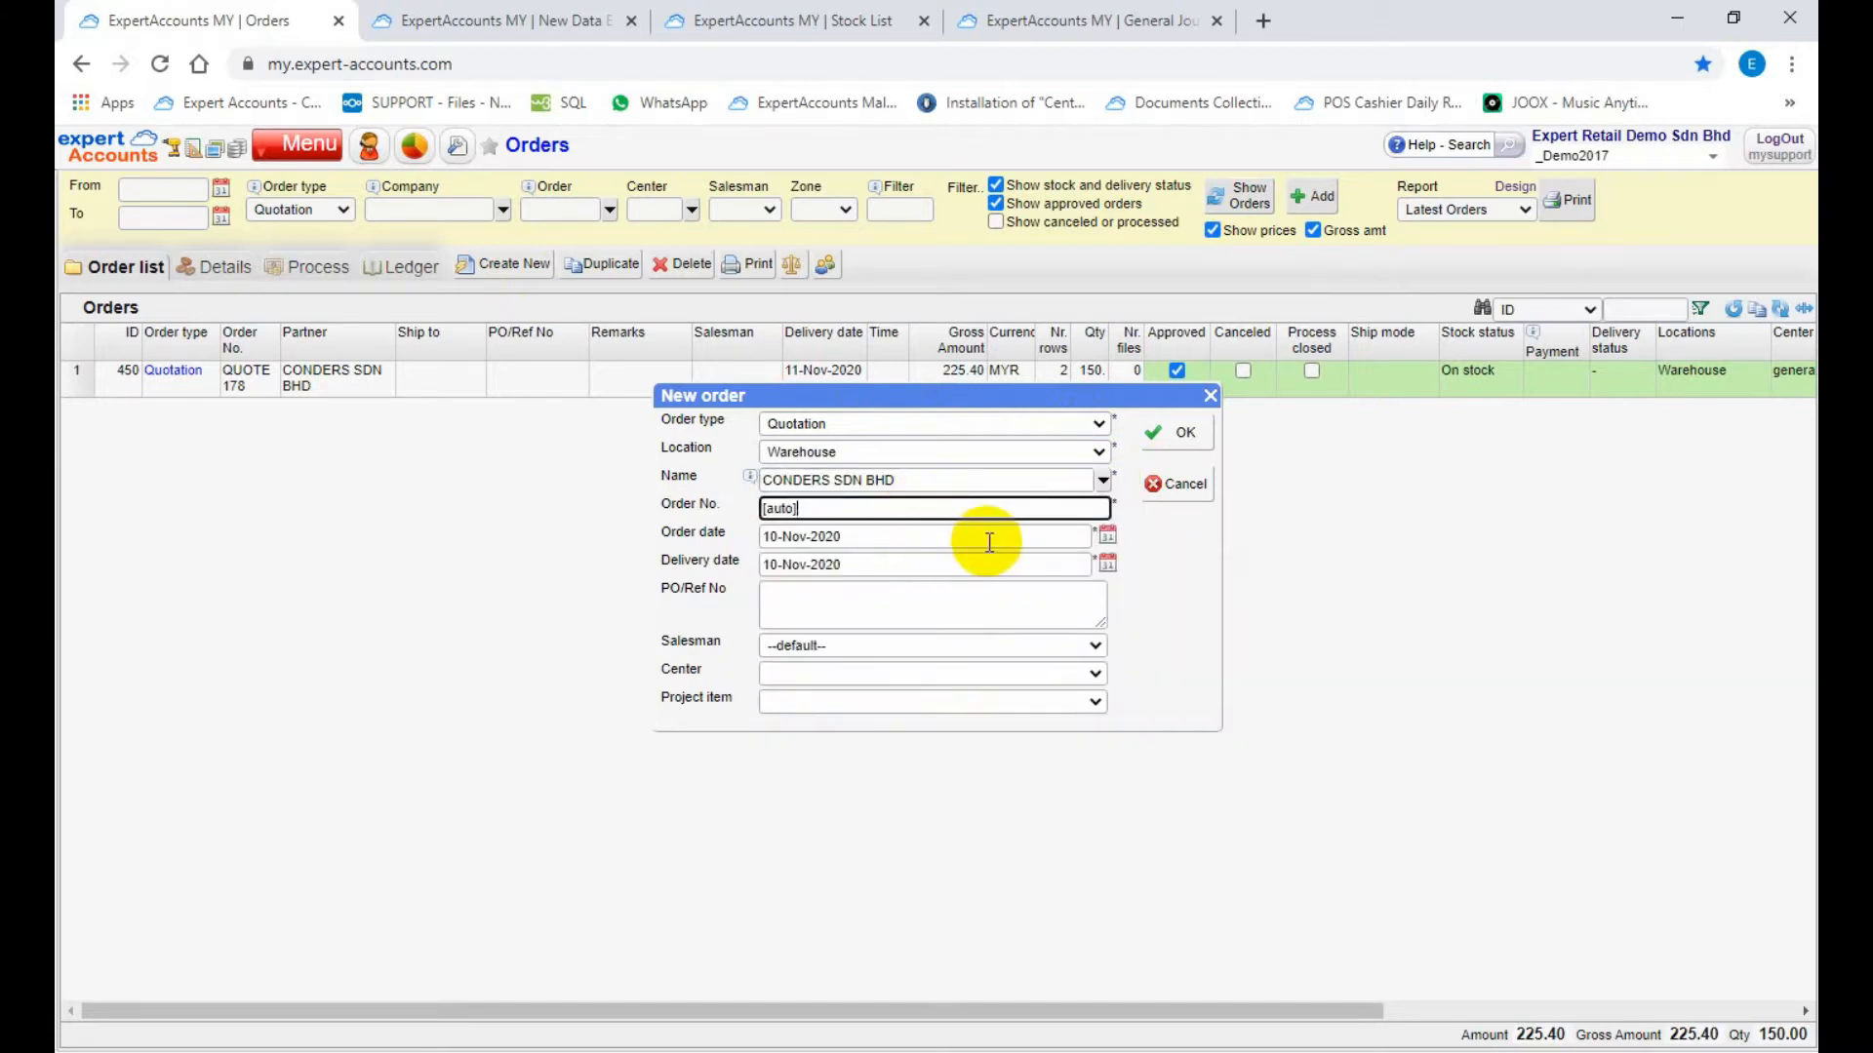
click(1079, 564)
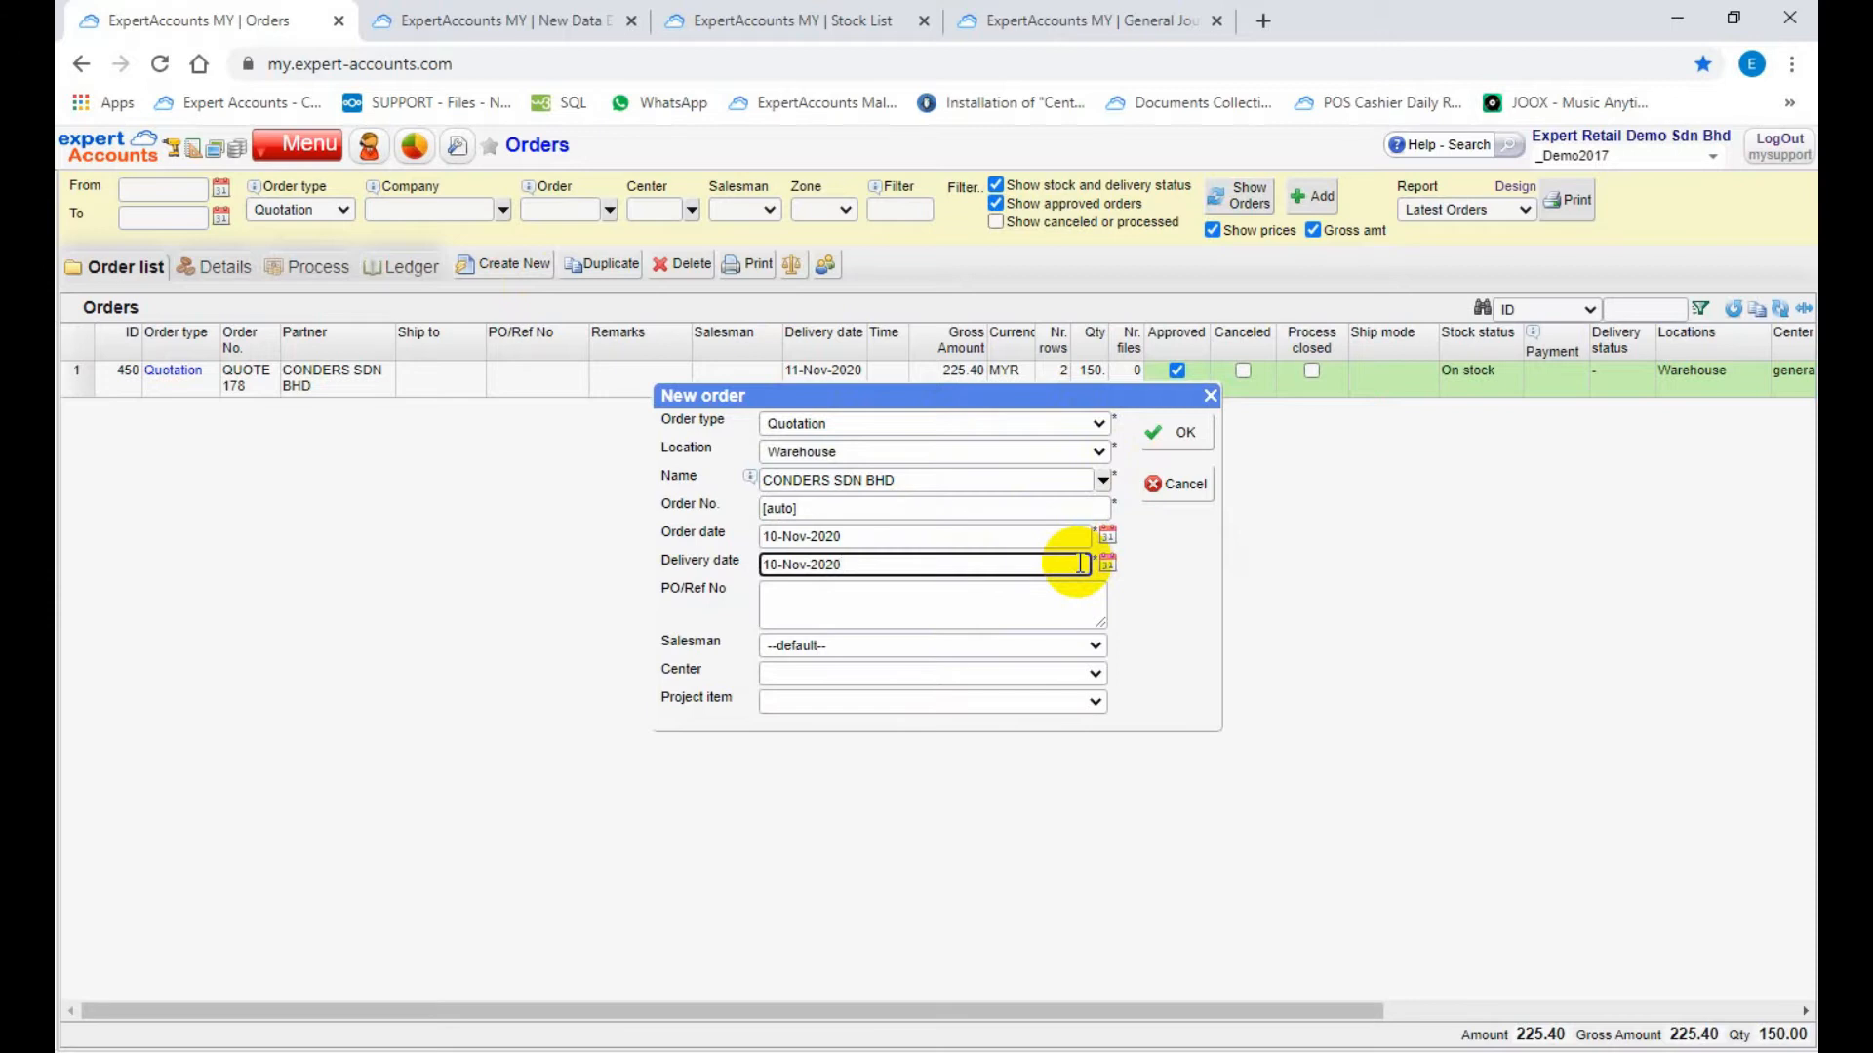
click(1050, 593)
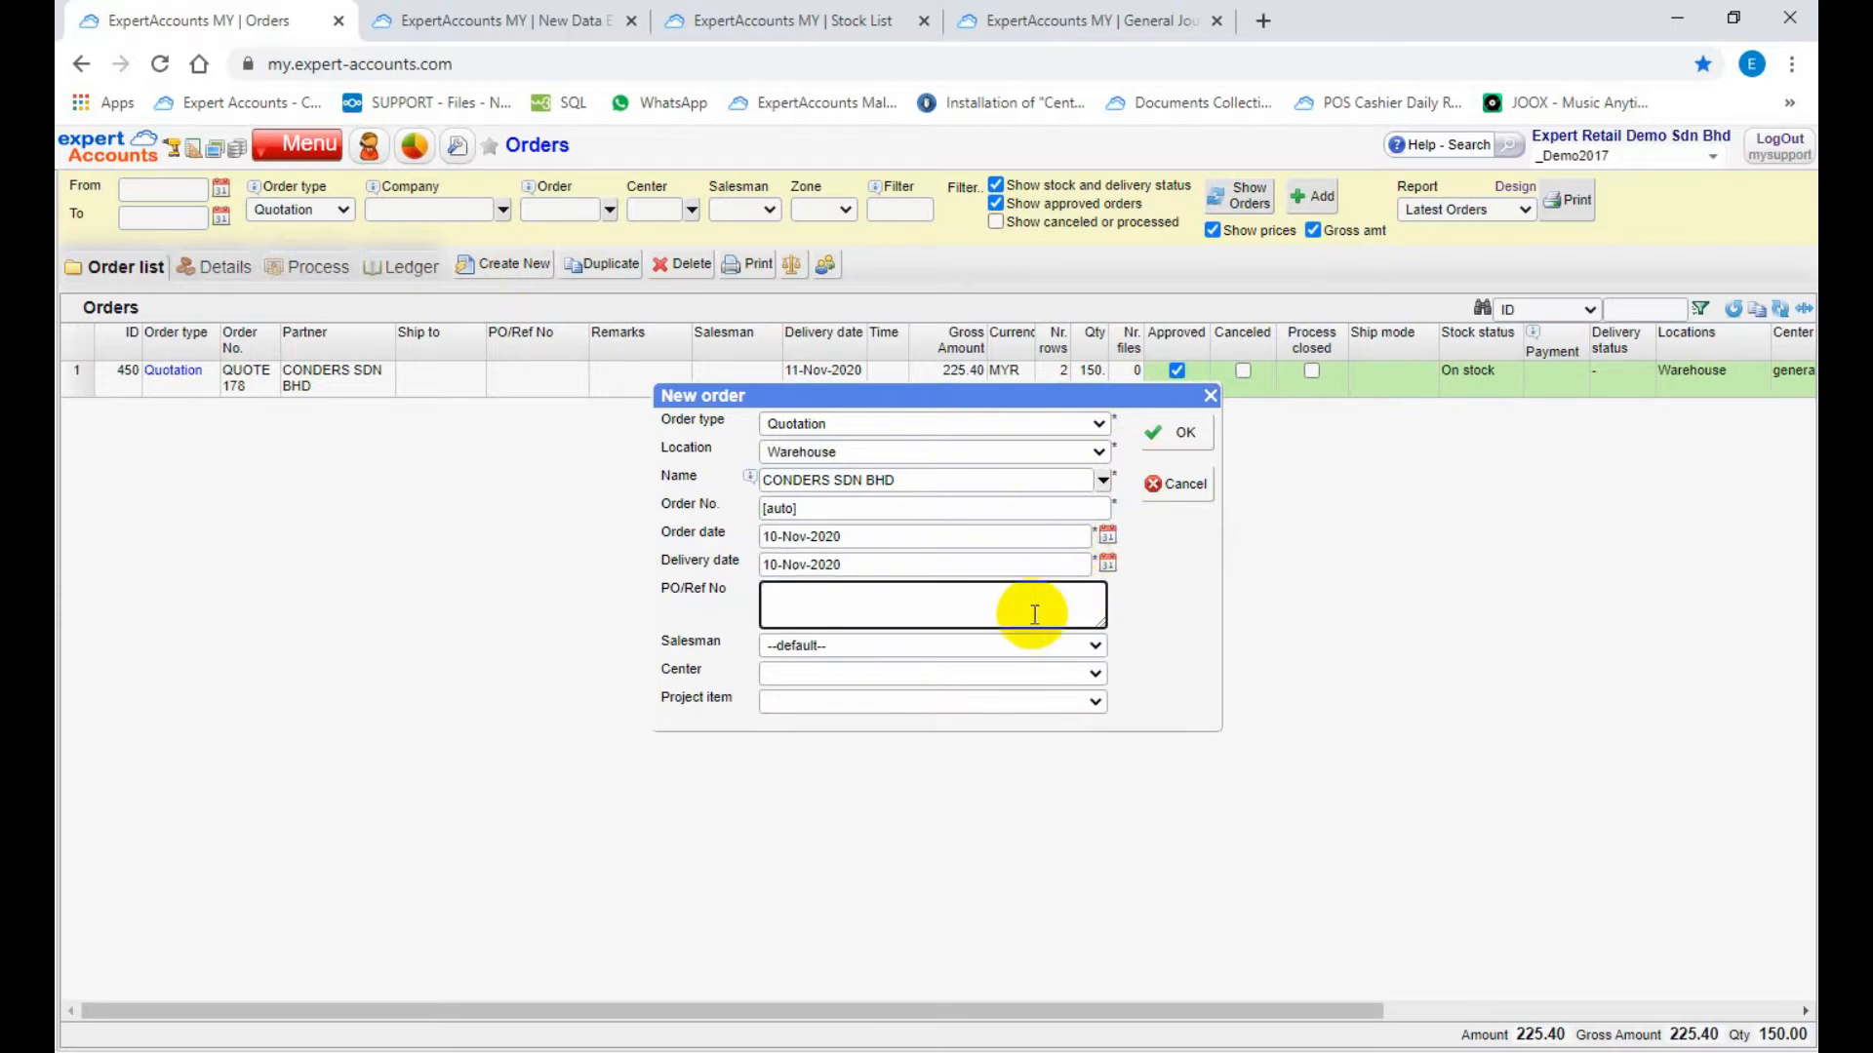
click(1162, 434)
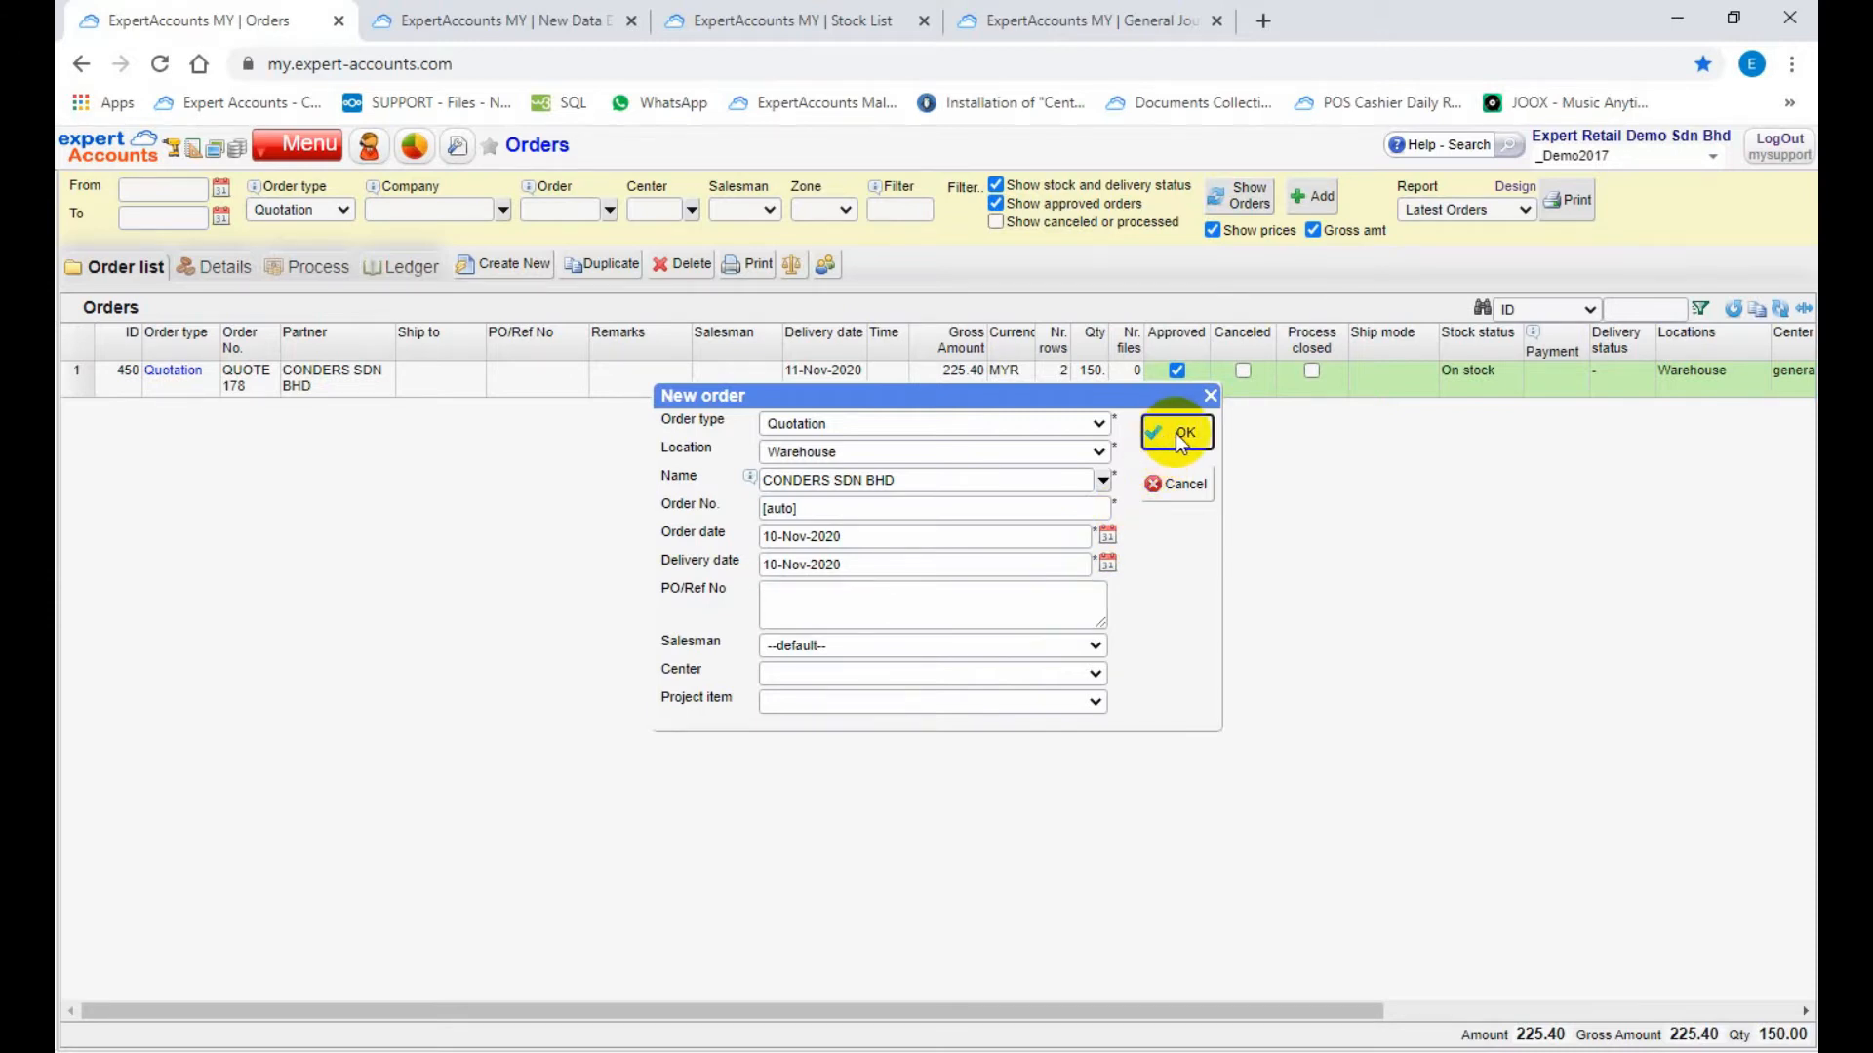
click(1180, 441)
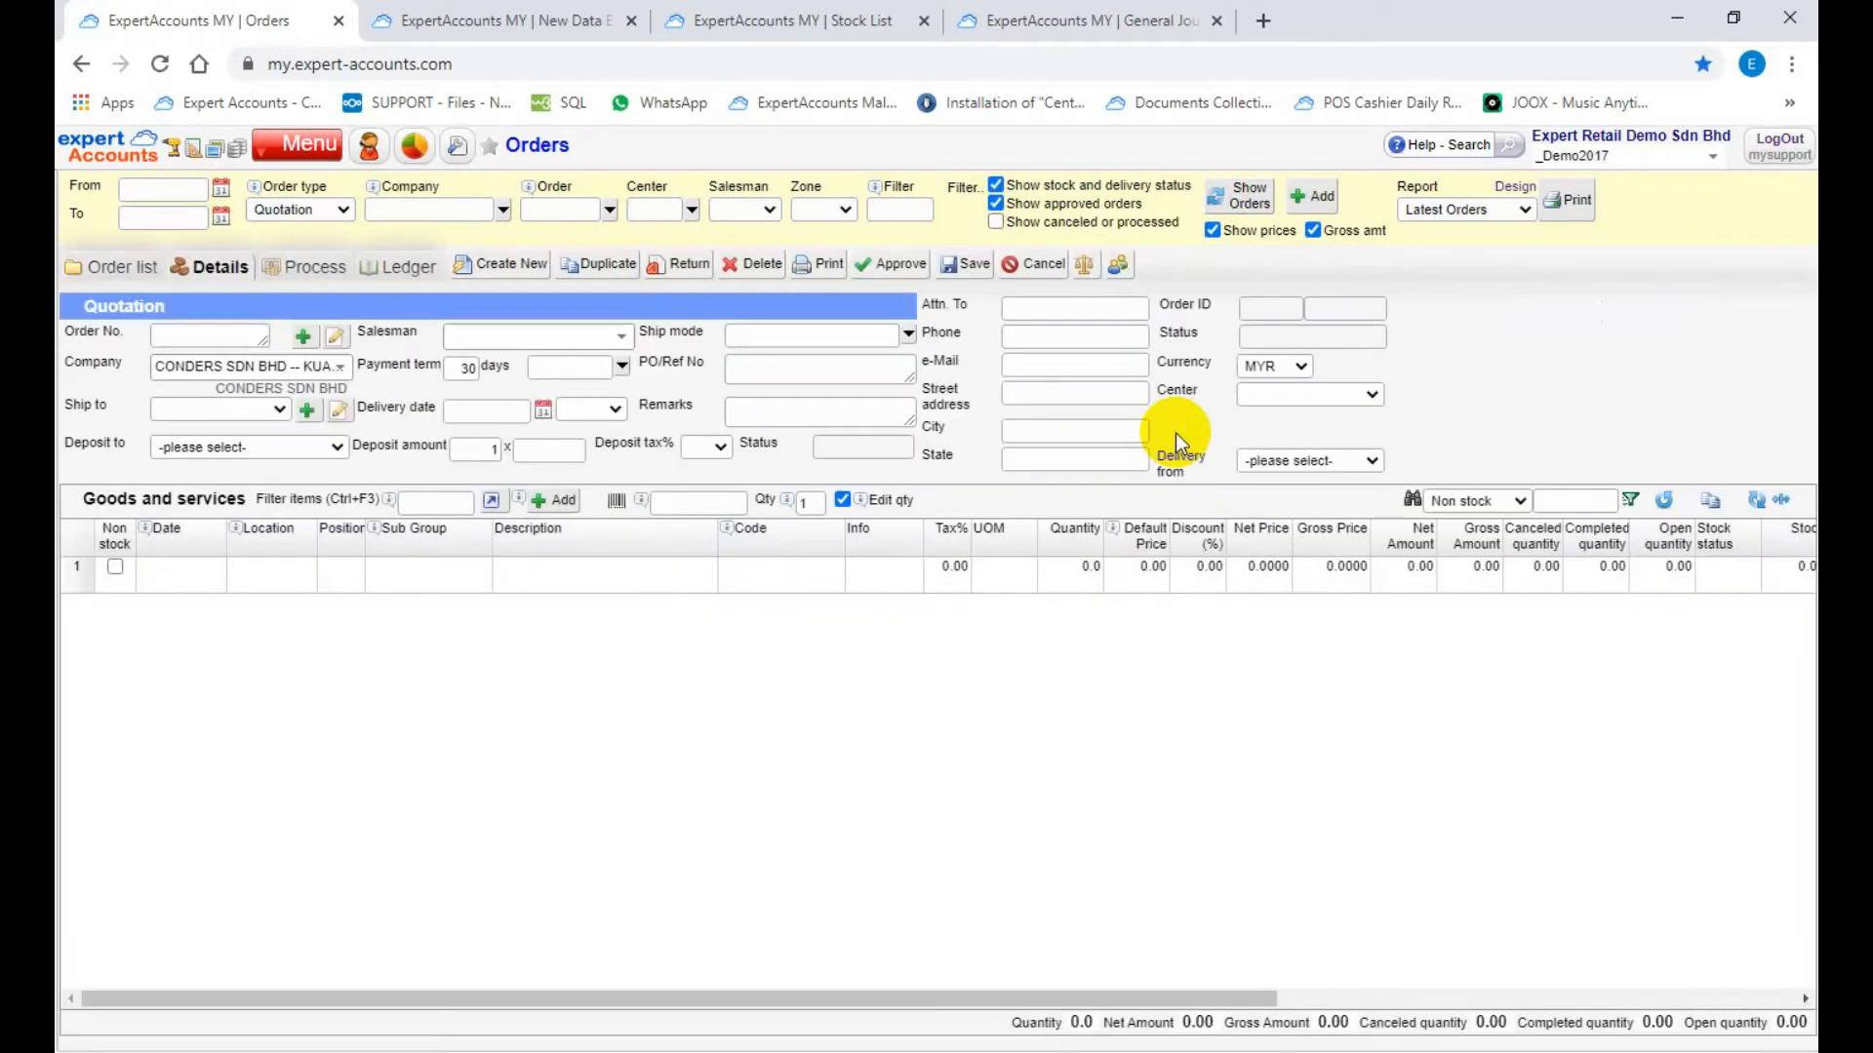
Step: Set the location of the quotation's first goods line to Warehouse
click(303, 579)
click(306, 577)
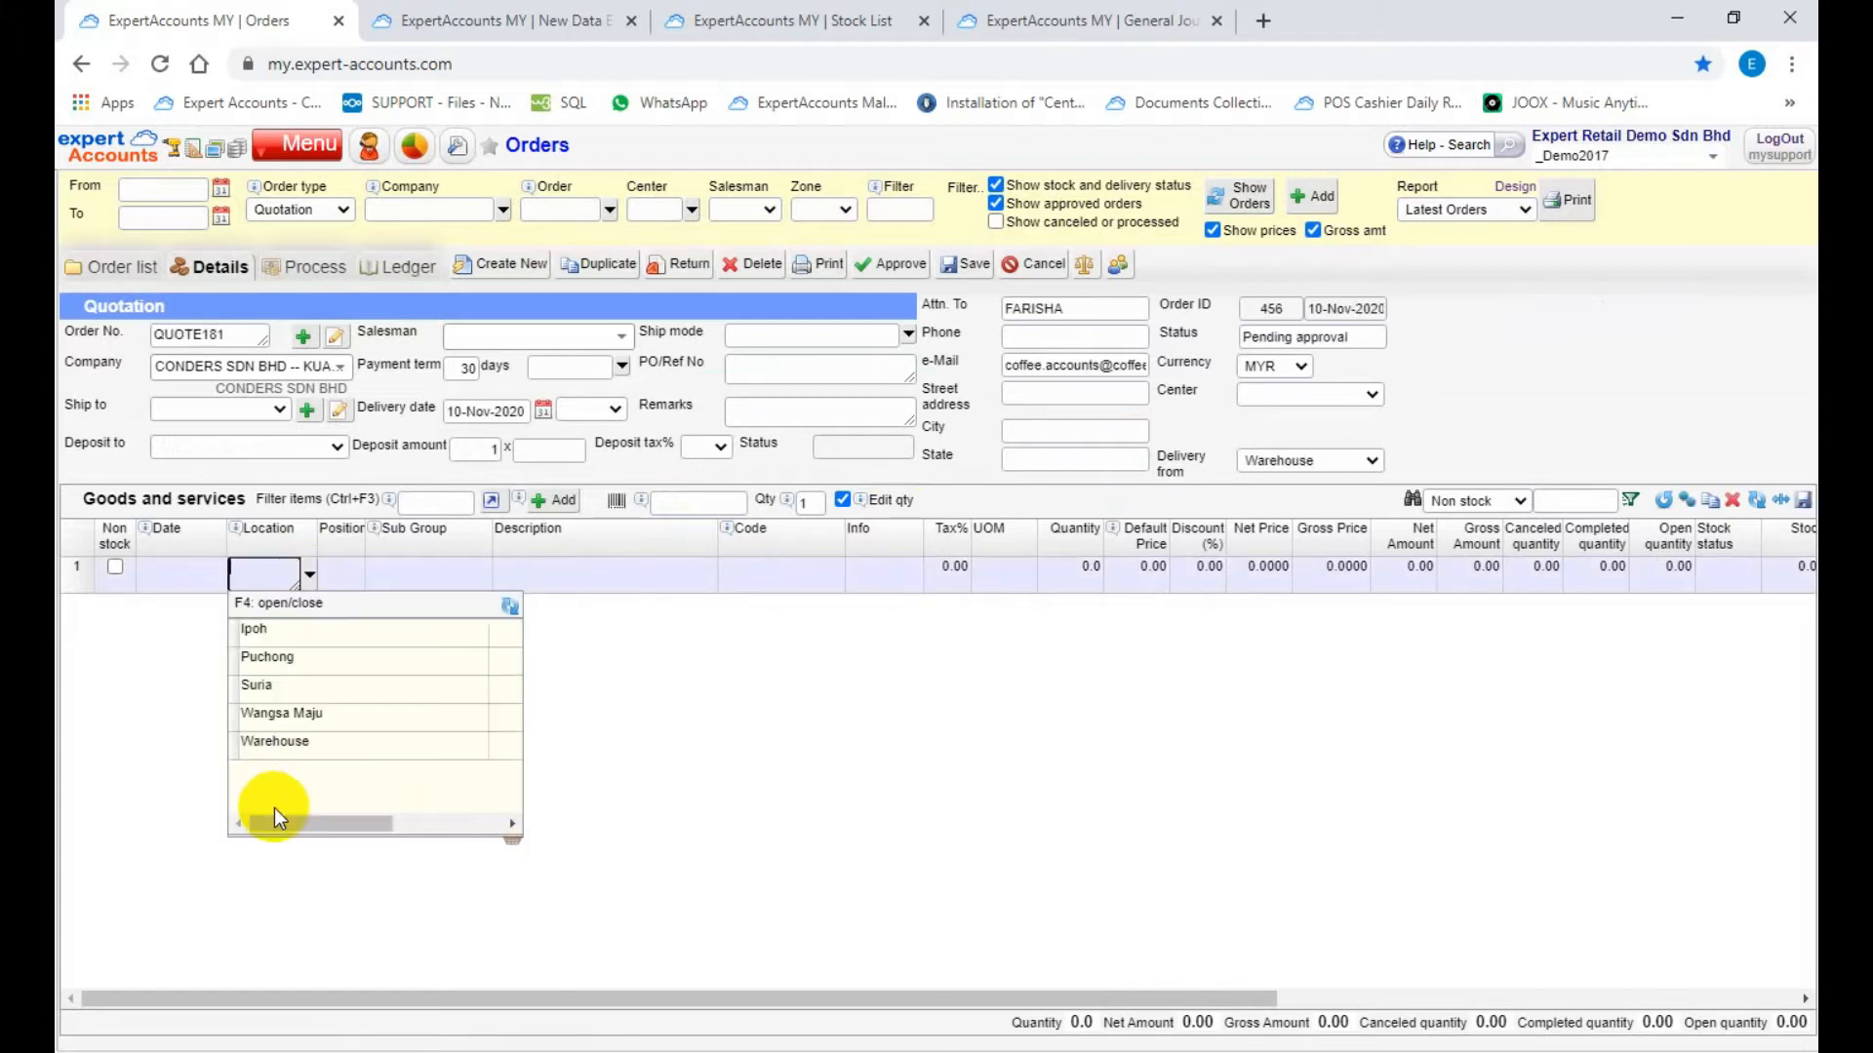
click(266, 739)
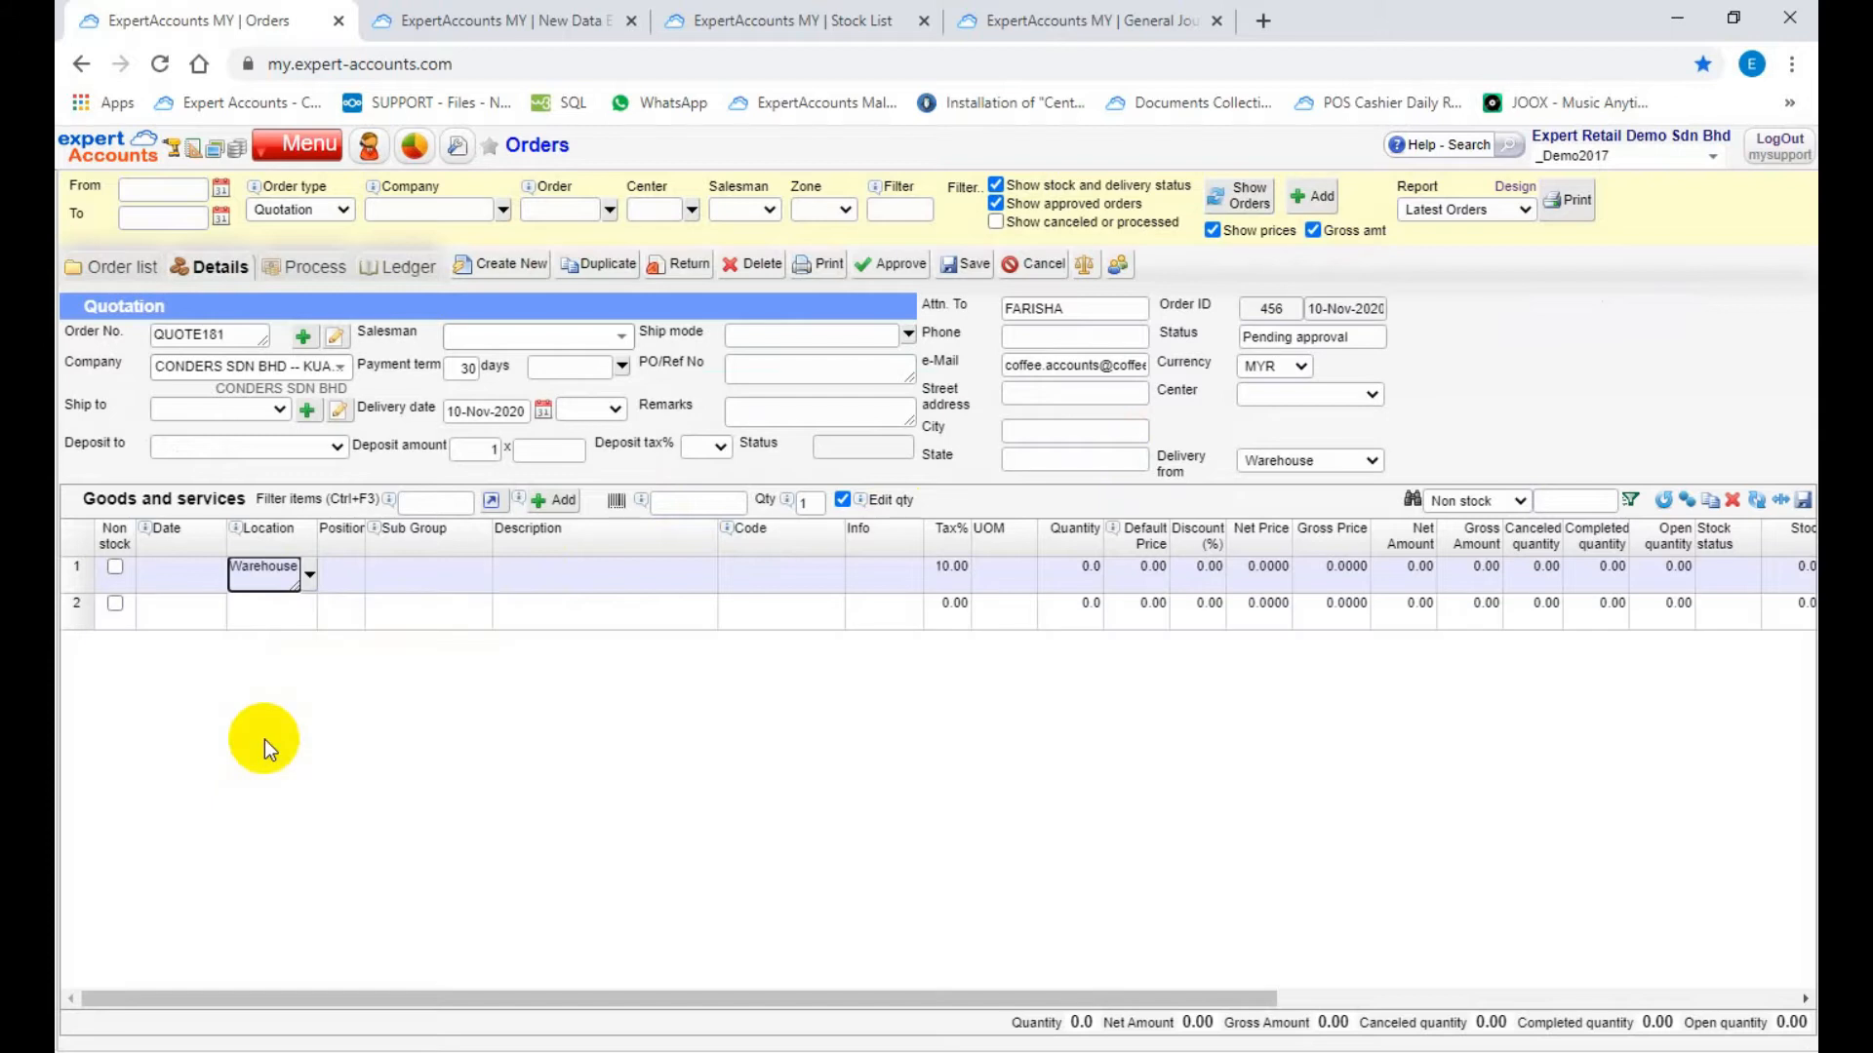
Step: Filter the items by "drinks" and enter 100 PLUS AQTIV 500ML on the first line with quantity 50 at its default price
click(613, 581)
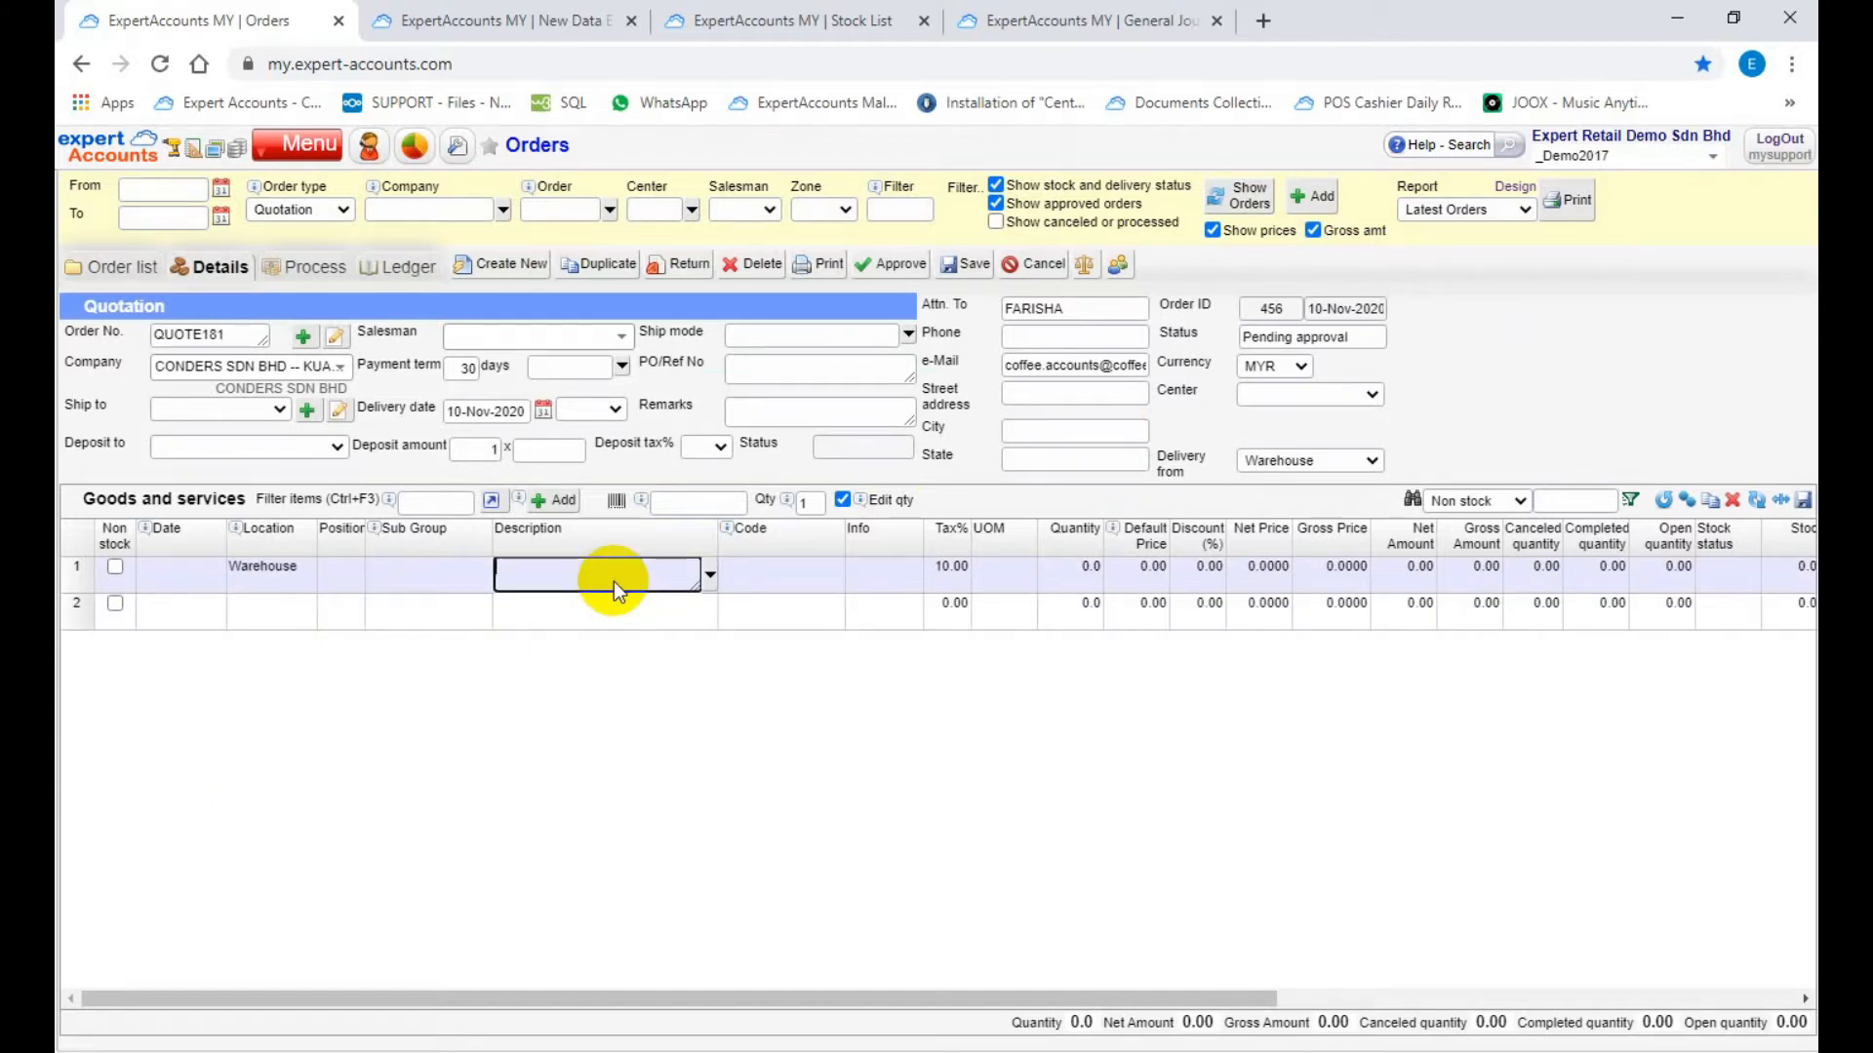
click(429, 502)
text(drinks)
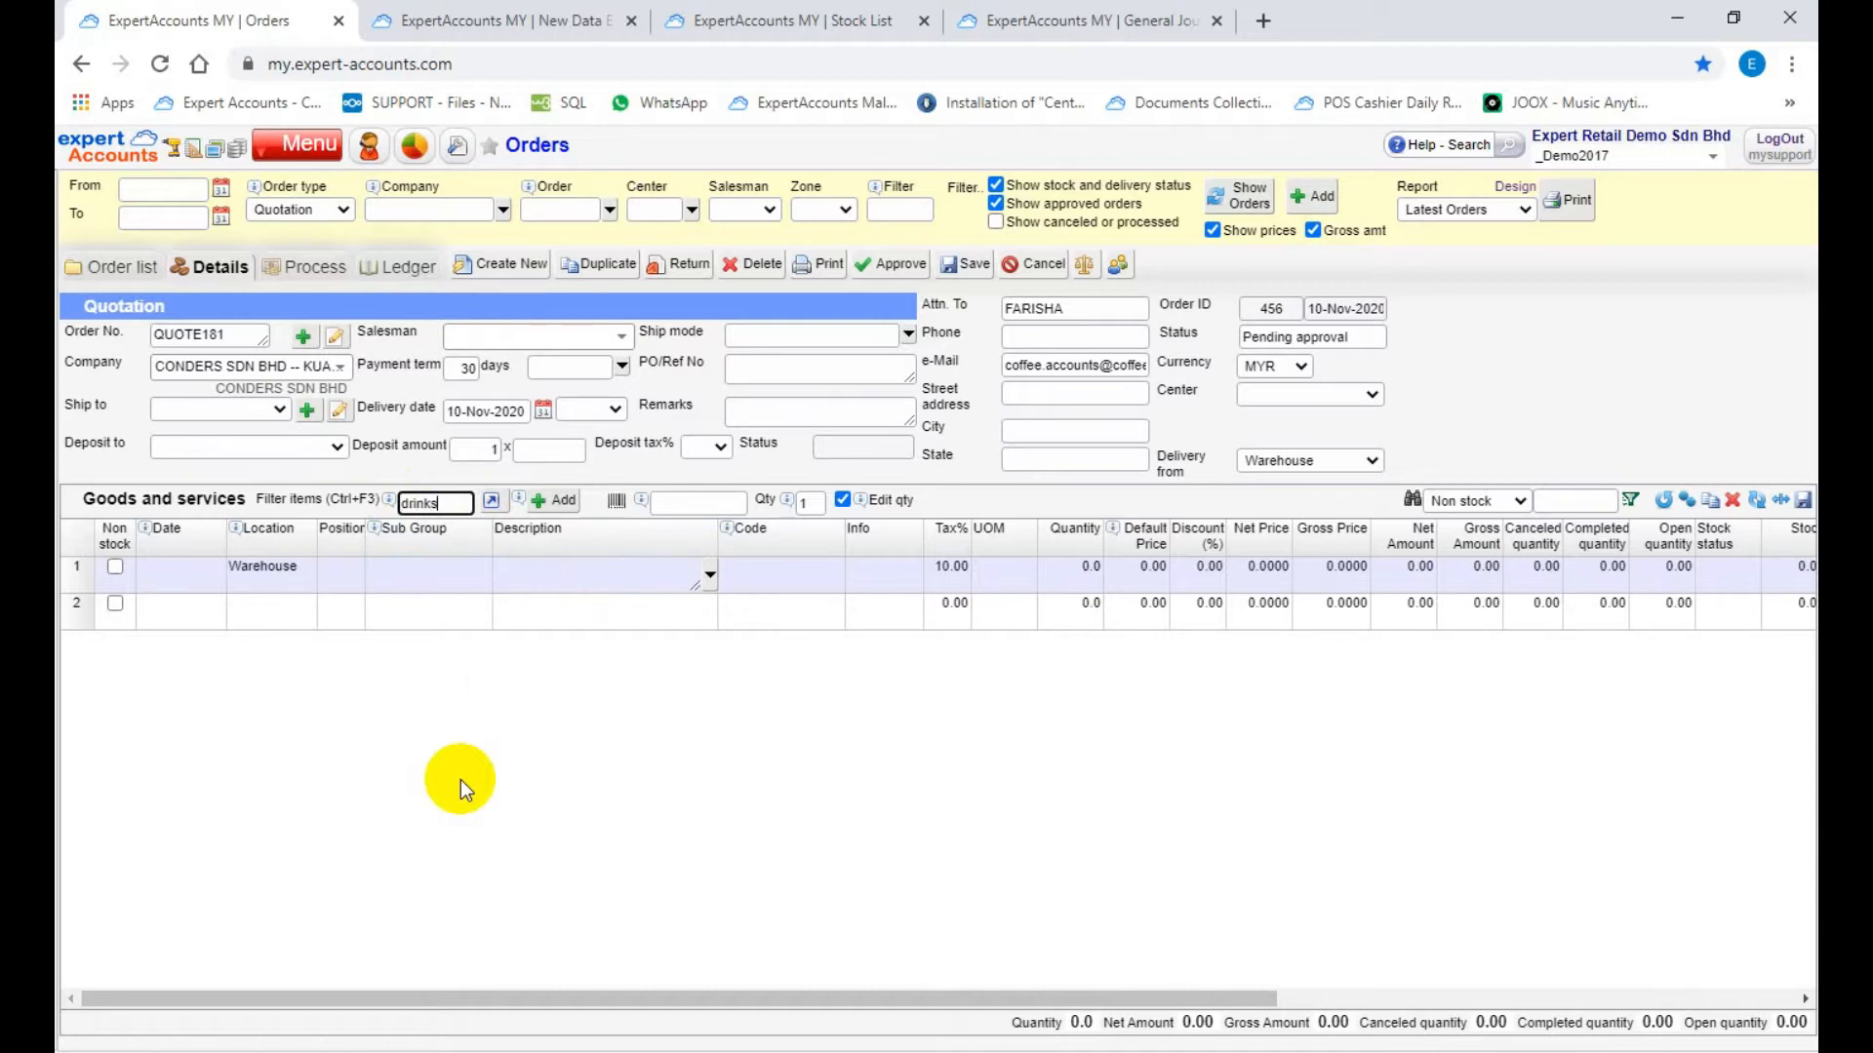
key(Return)
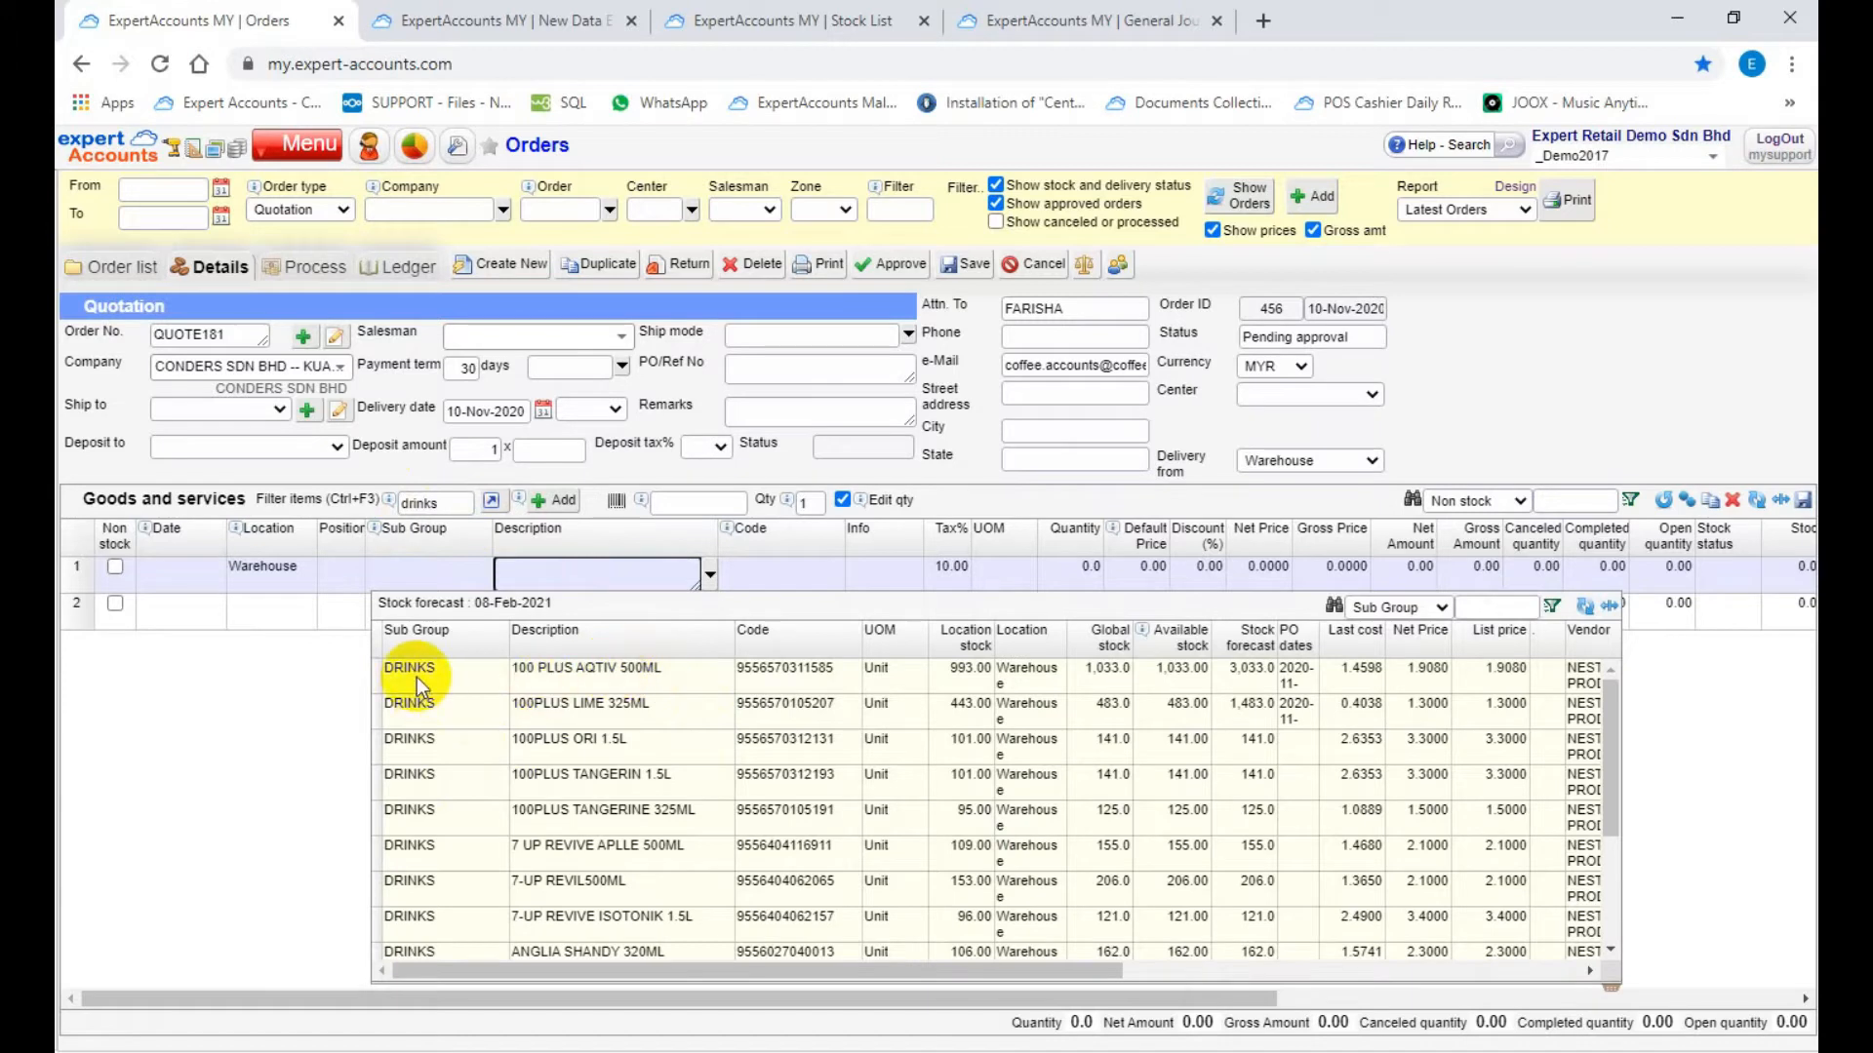
click(960, 682)
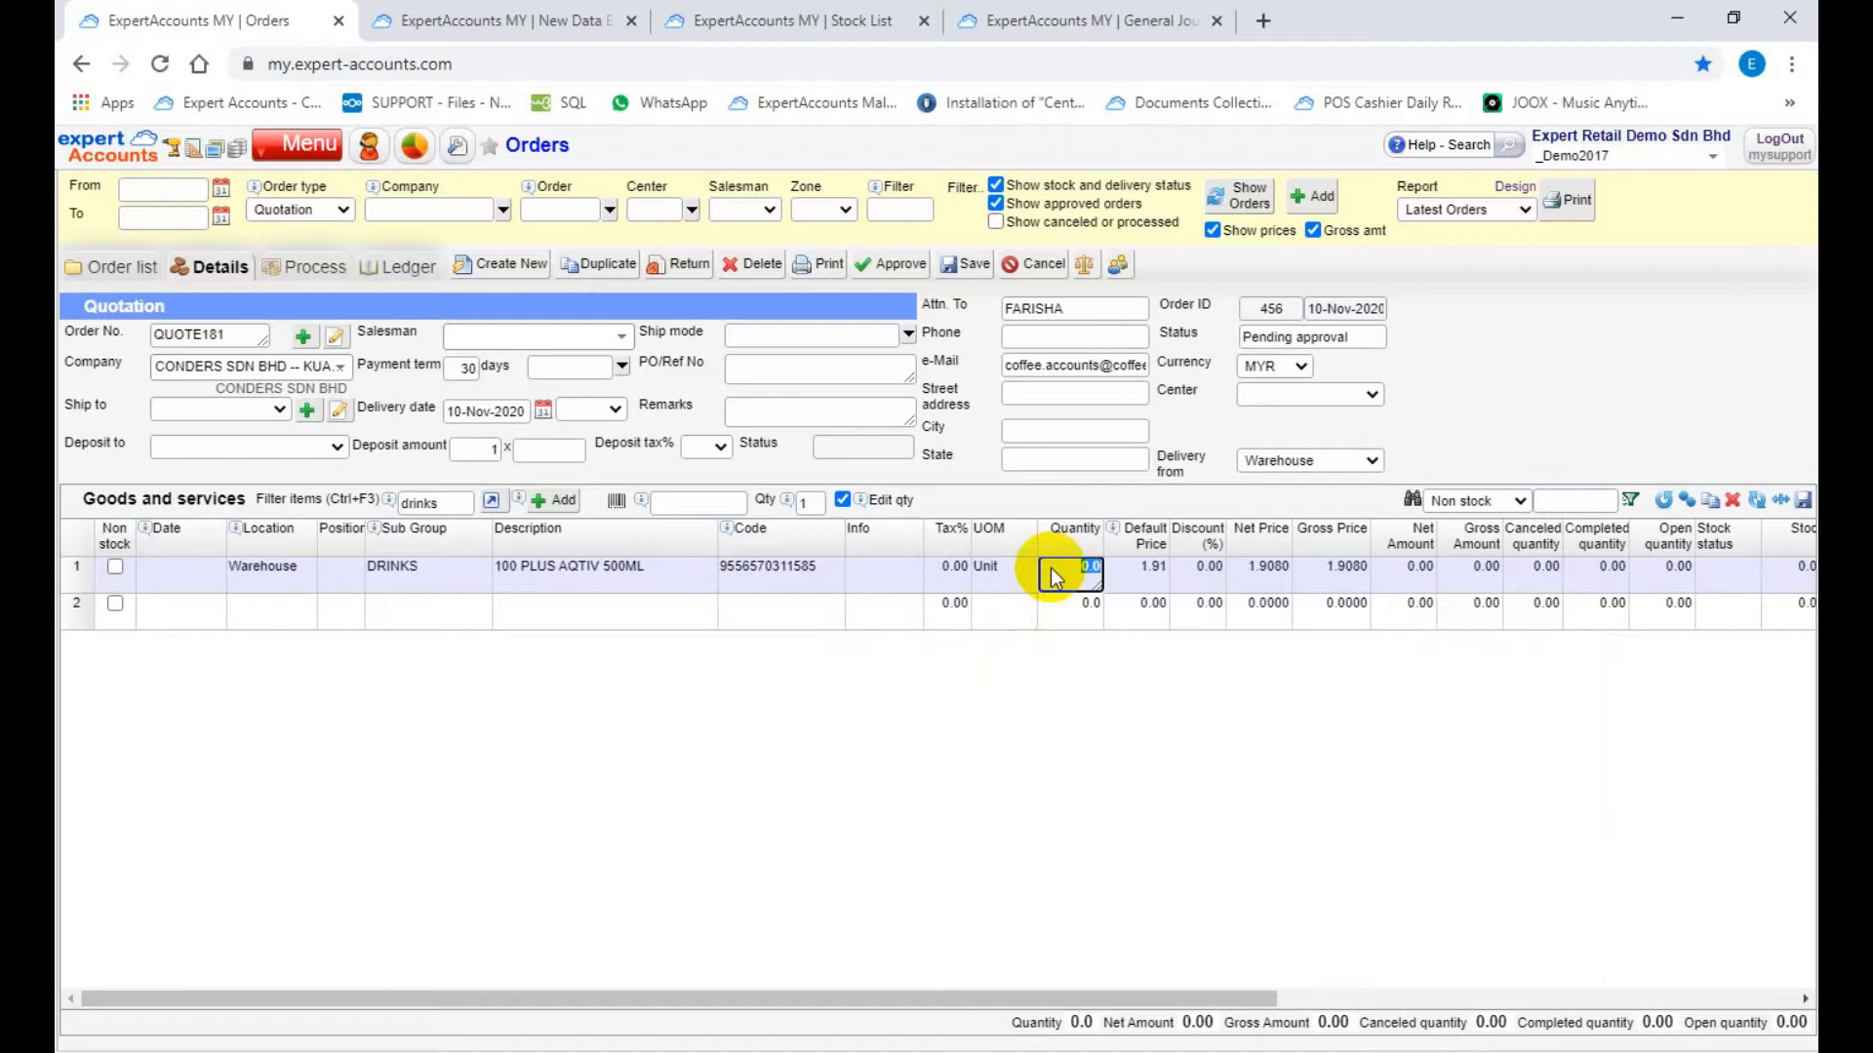
text(50)
click(1247, 577)
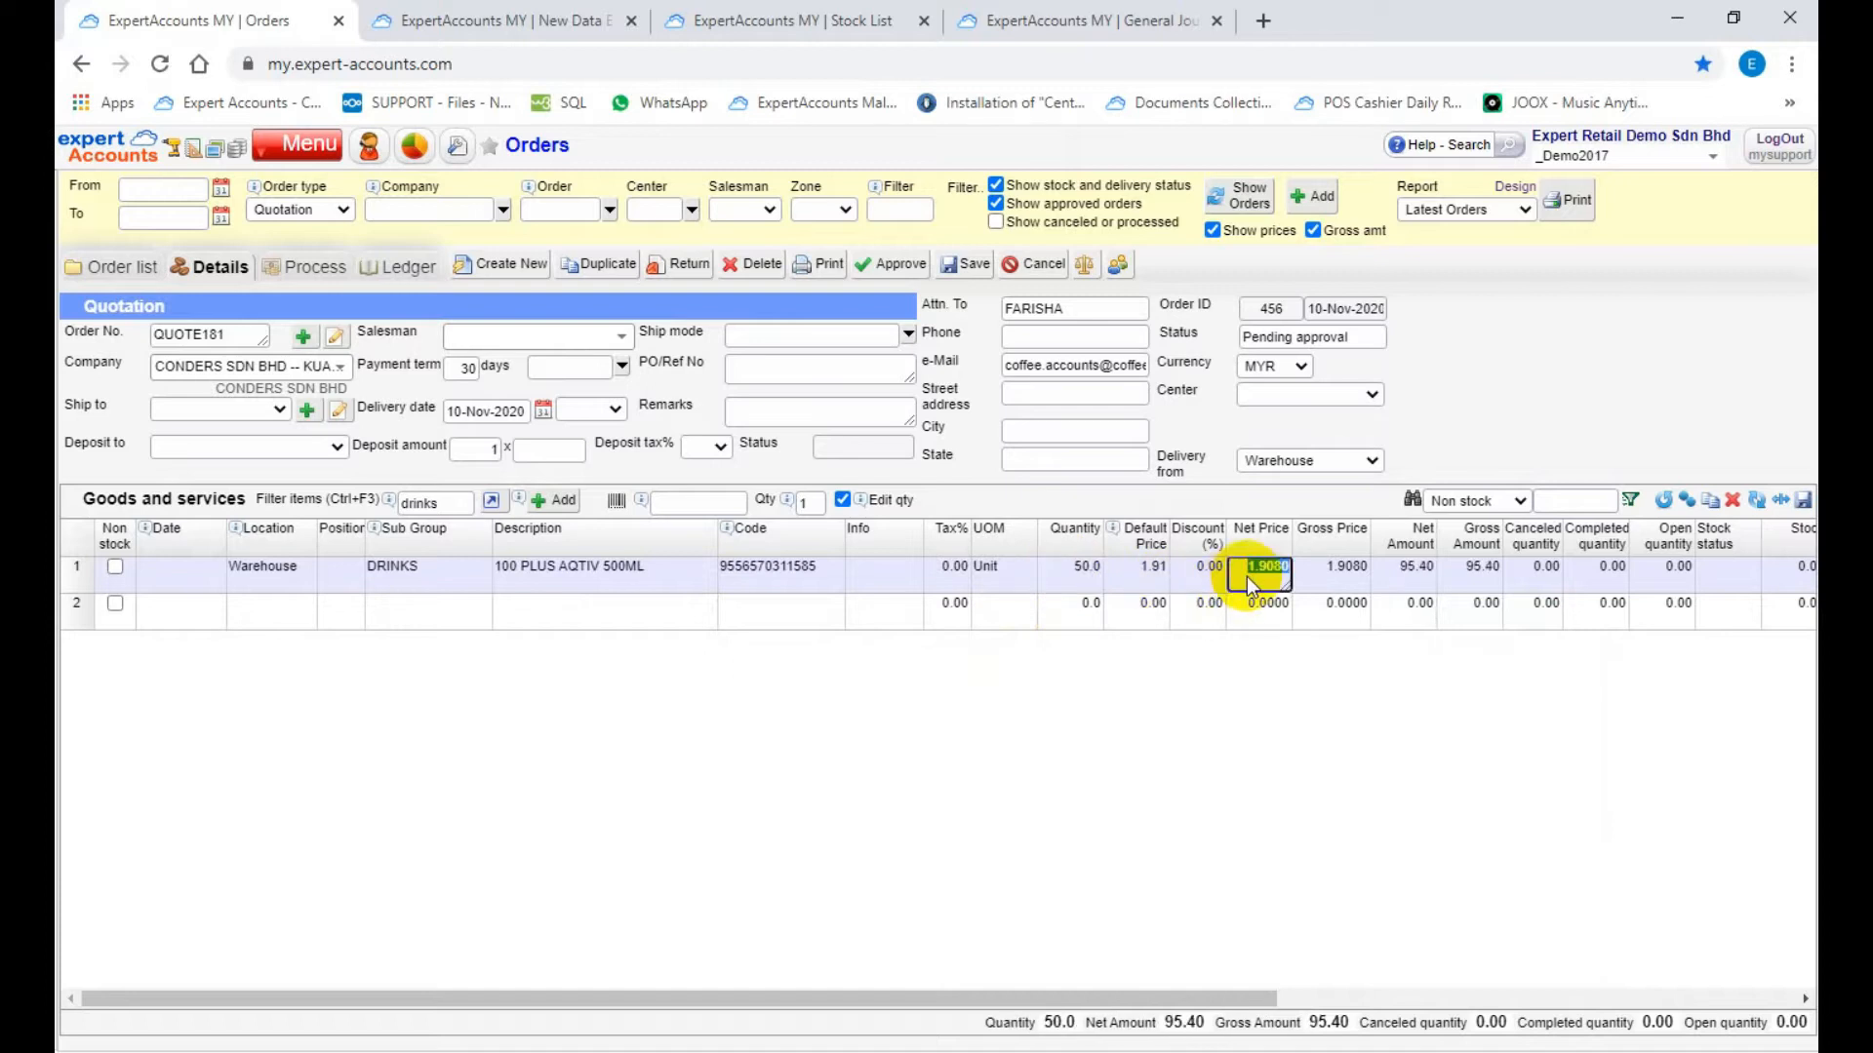
key(Return)
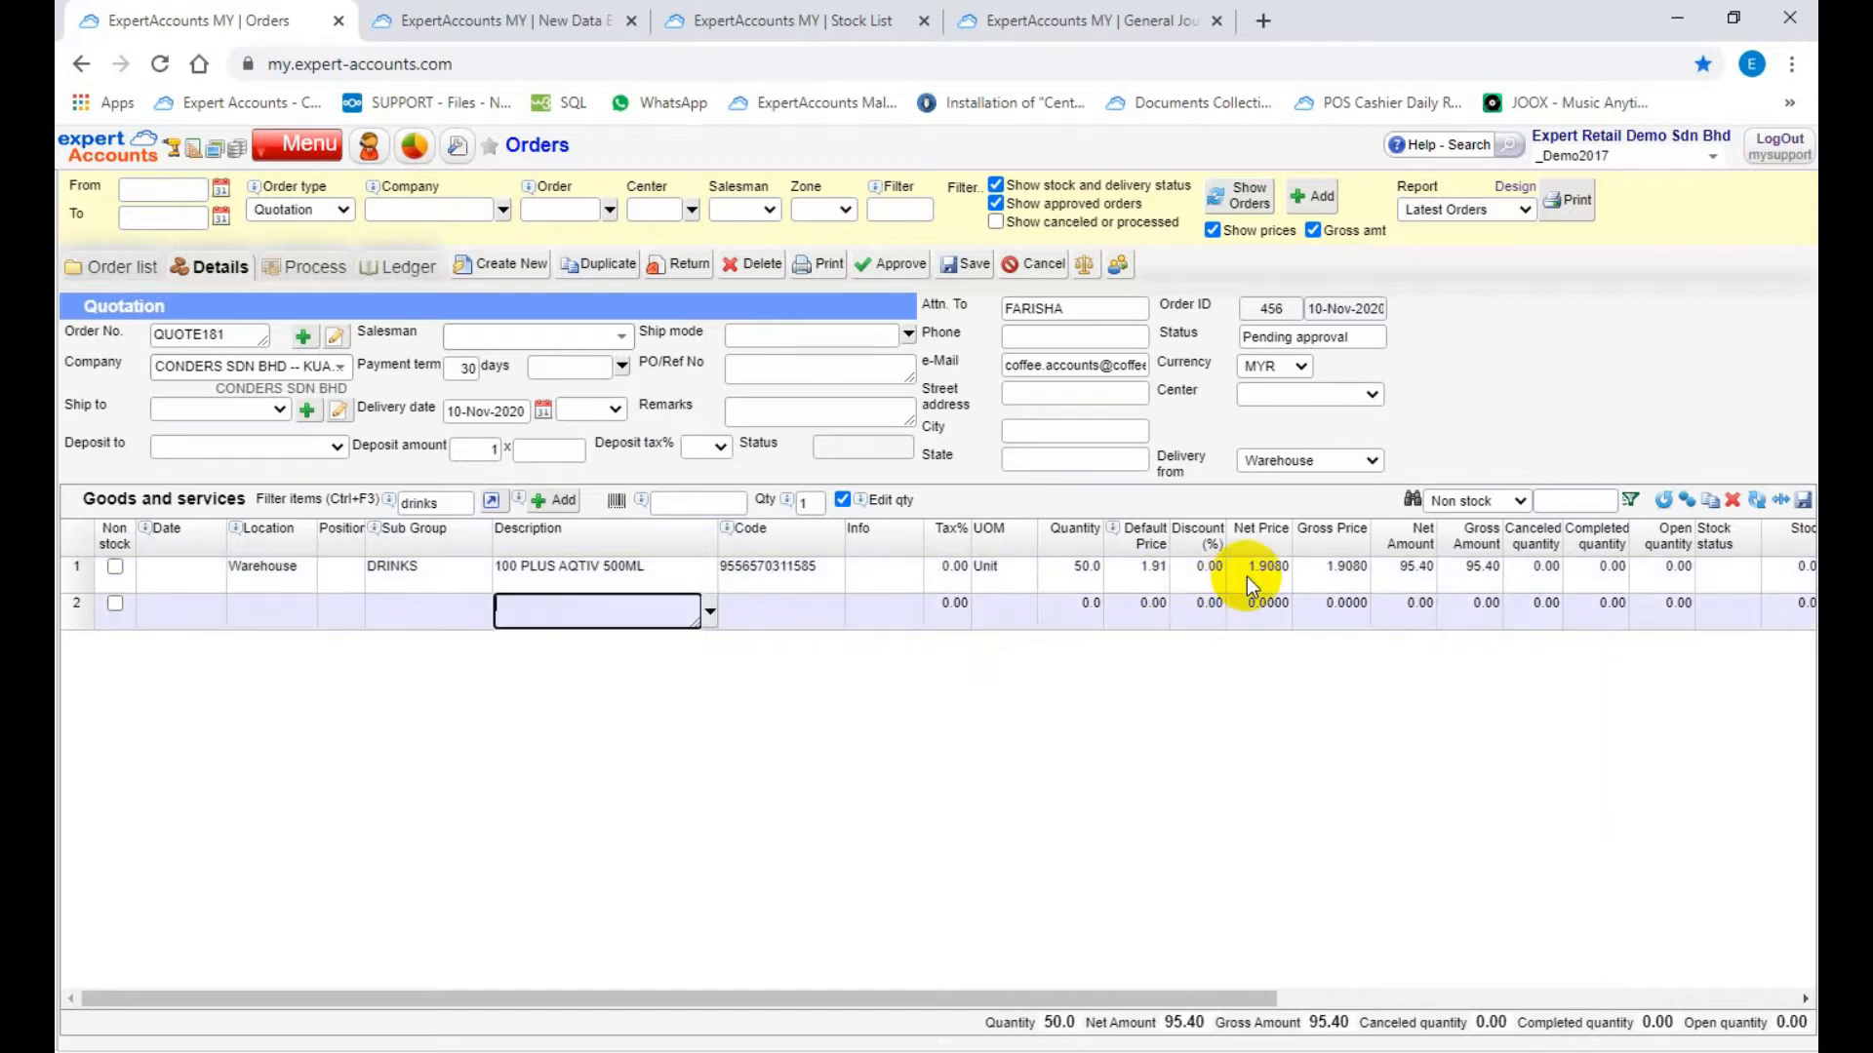
Step: Add 100PLUS LIME 325ML as the second goods line with quantity 30
click(691, 614)
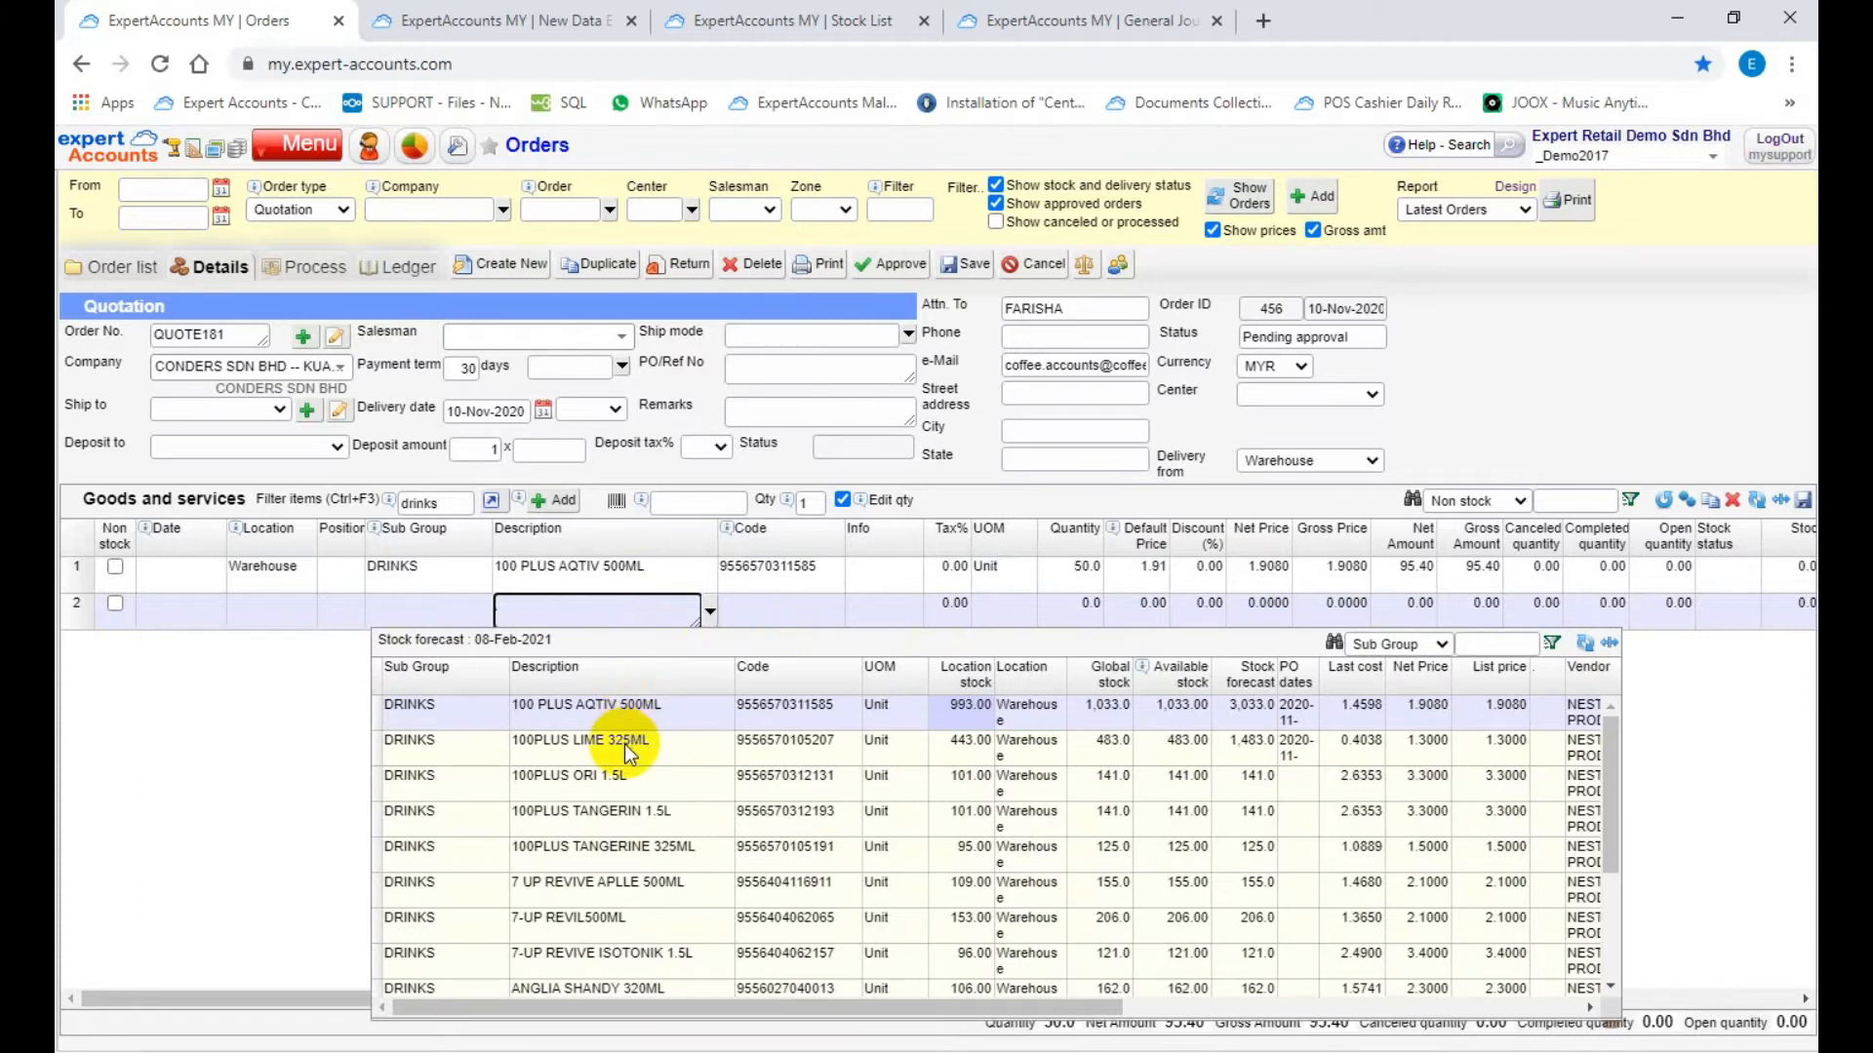
key(Return)
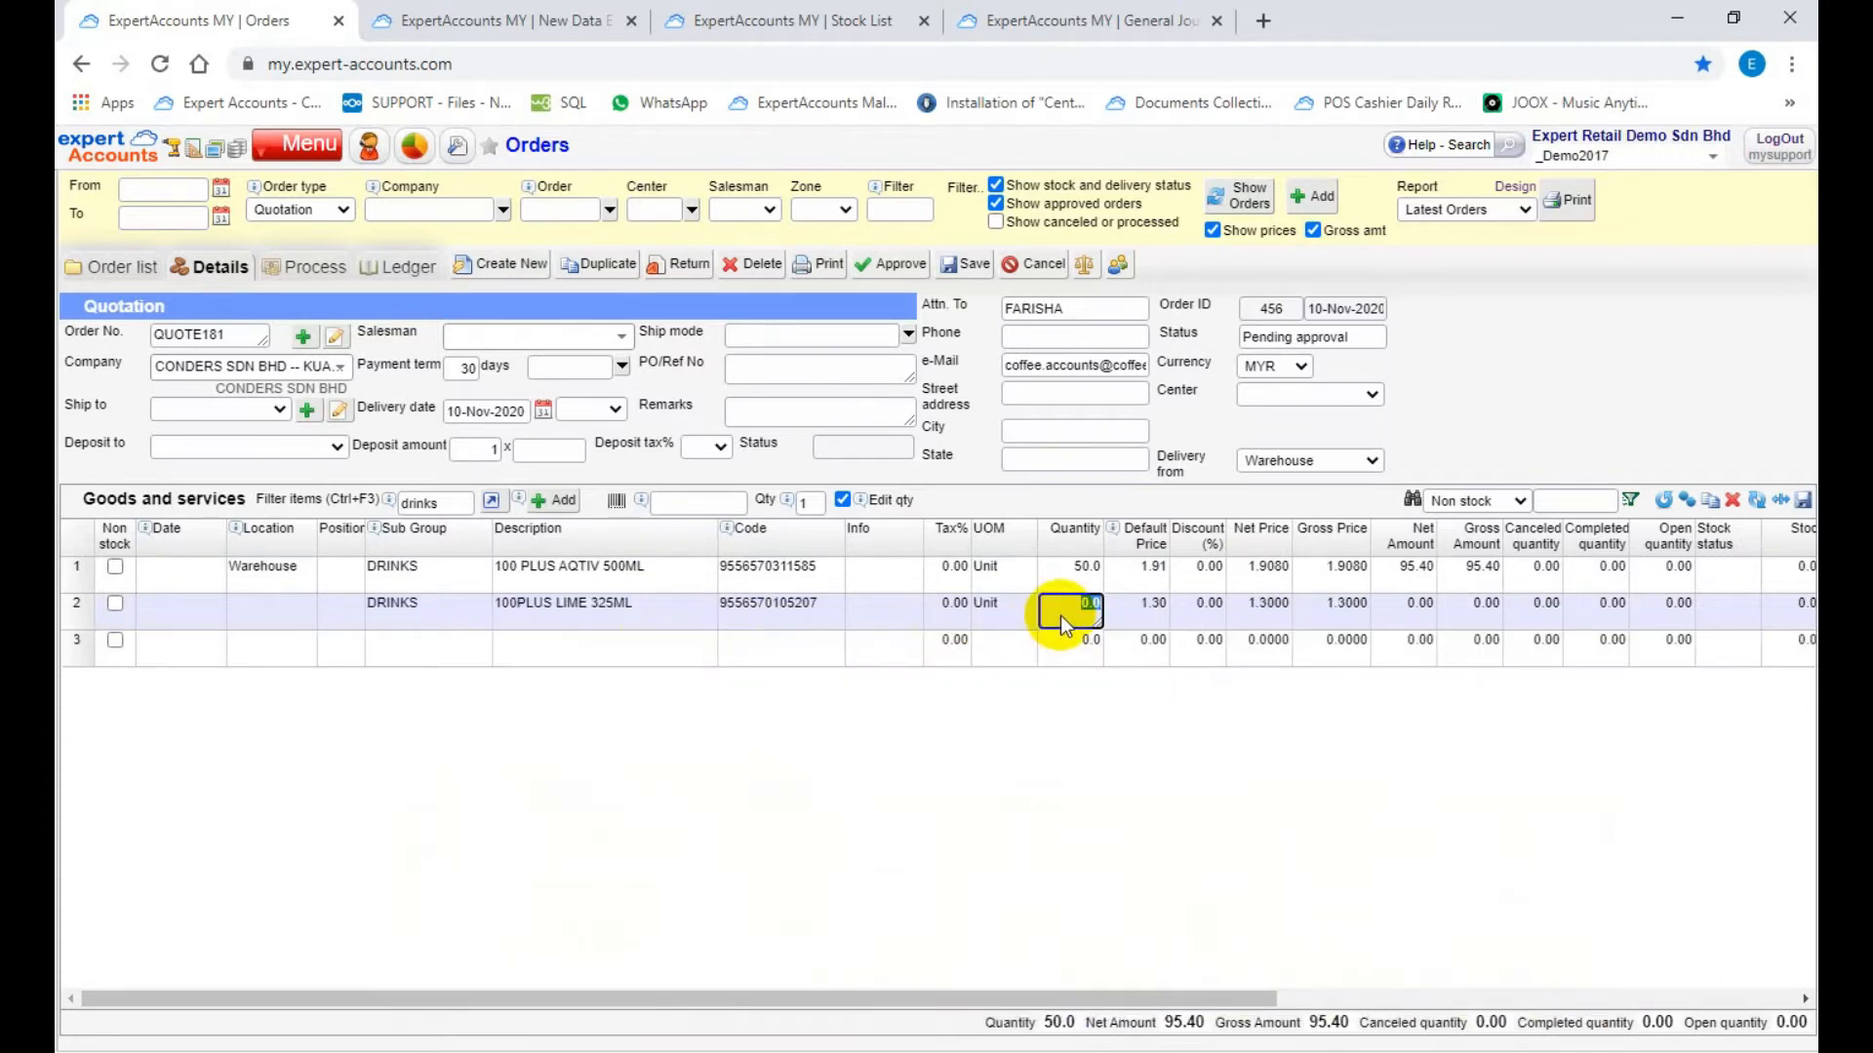
text(30)
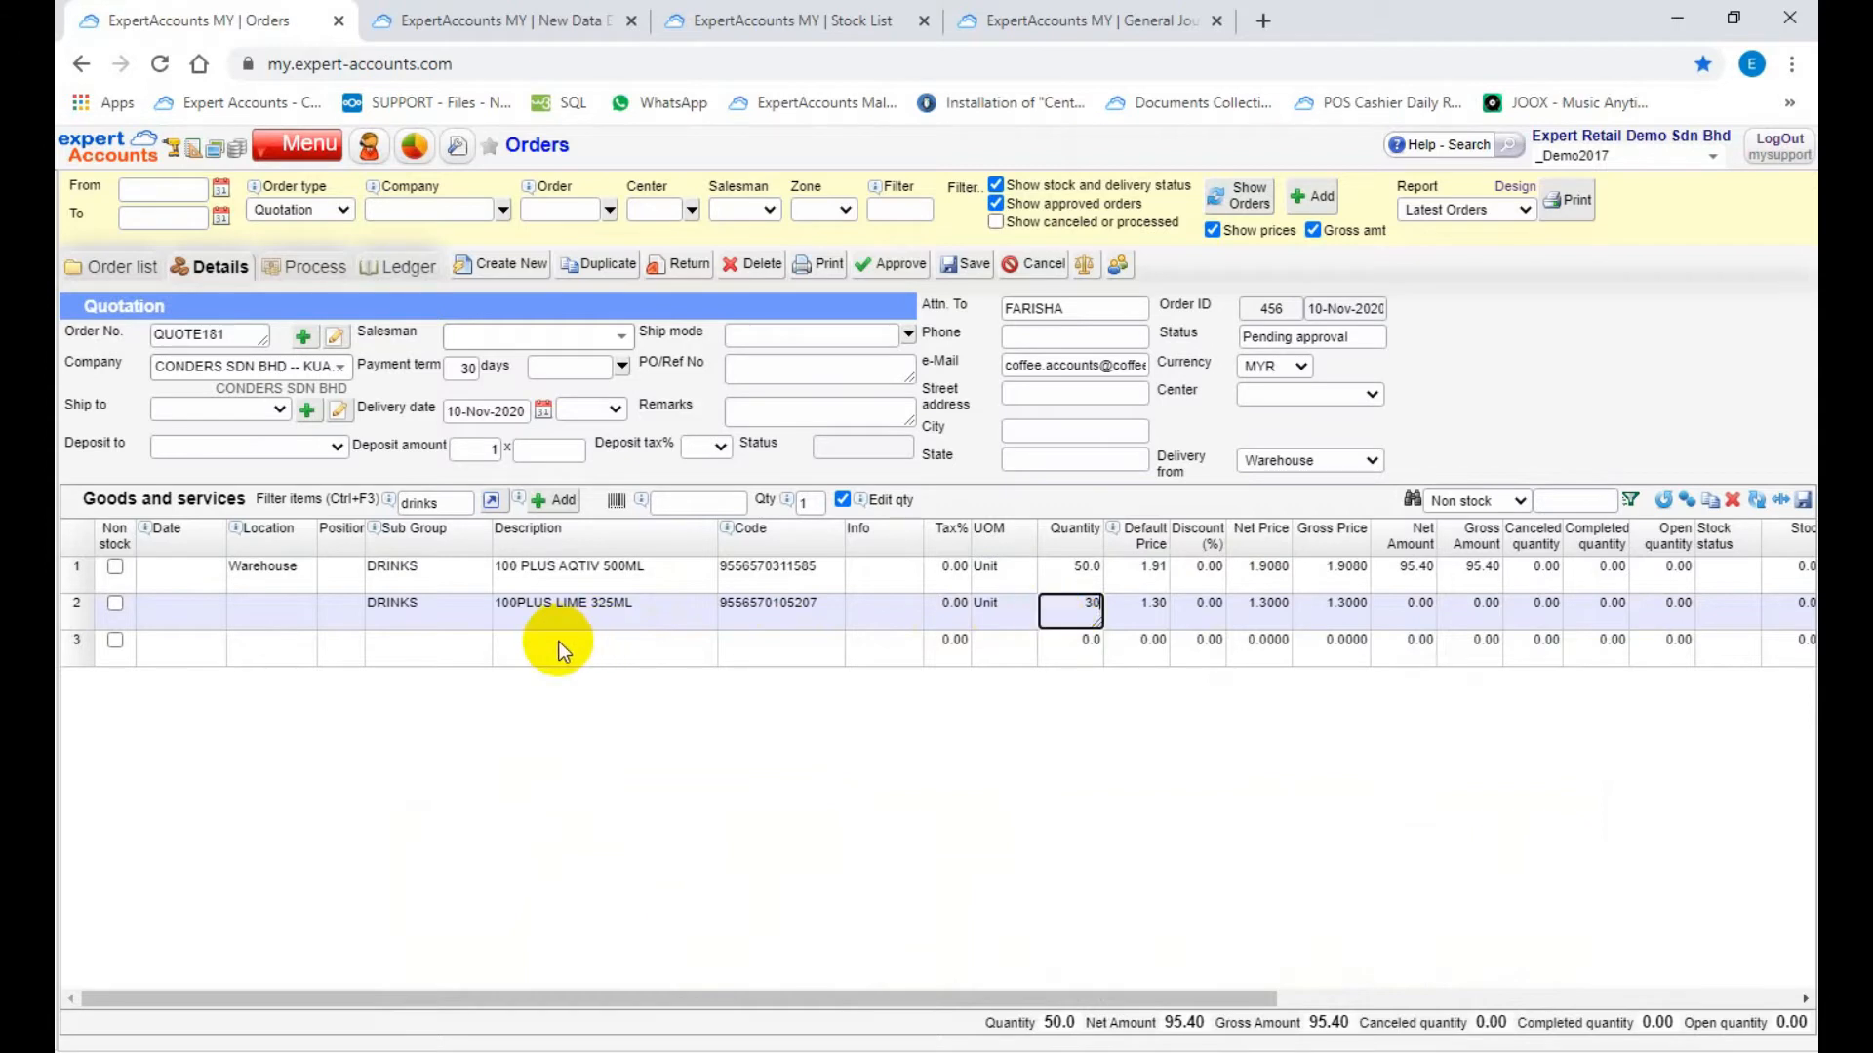
click(560, 640)
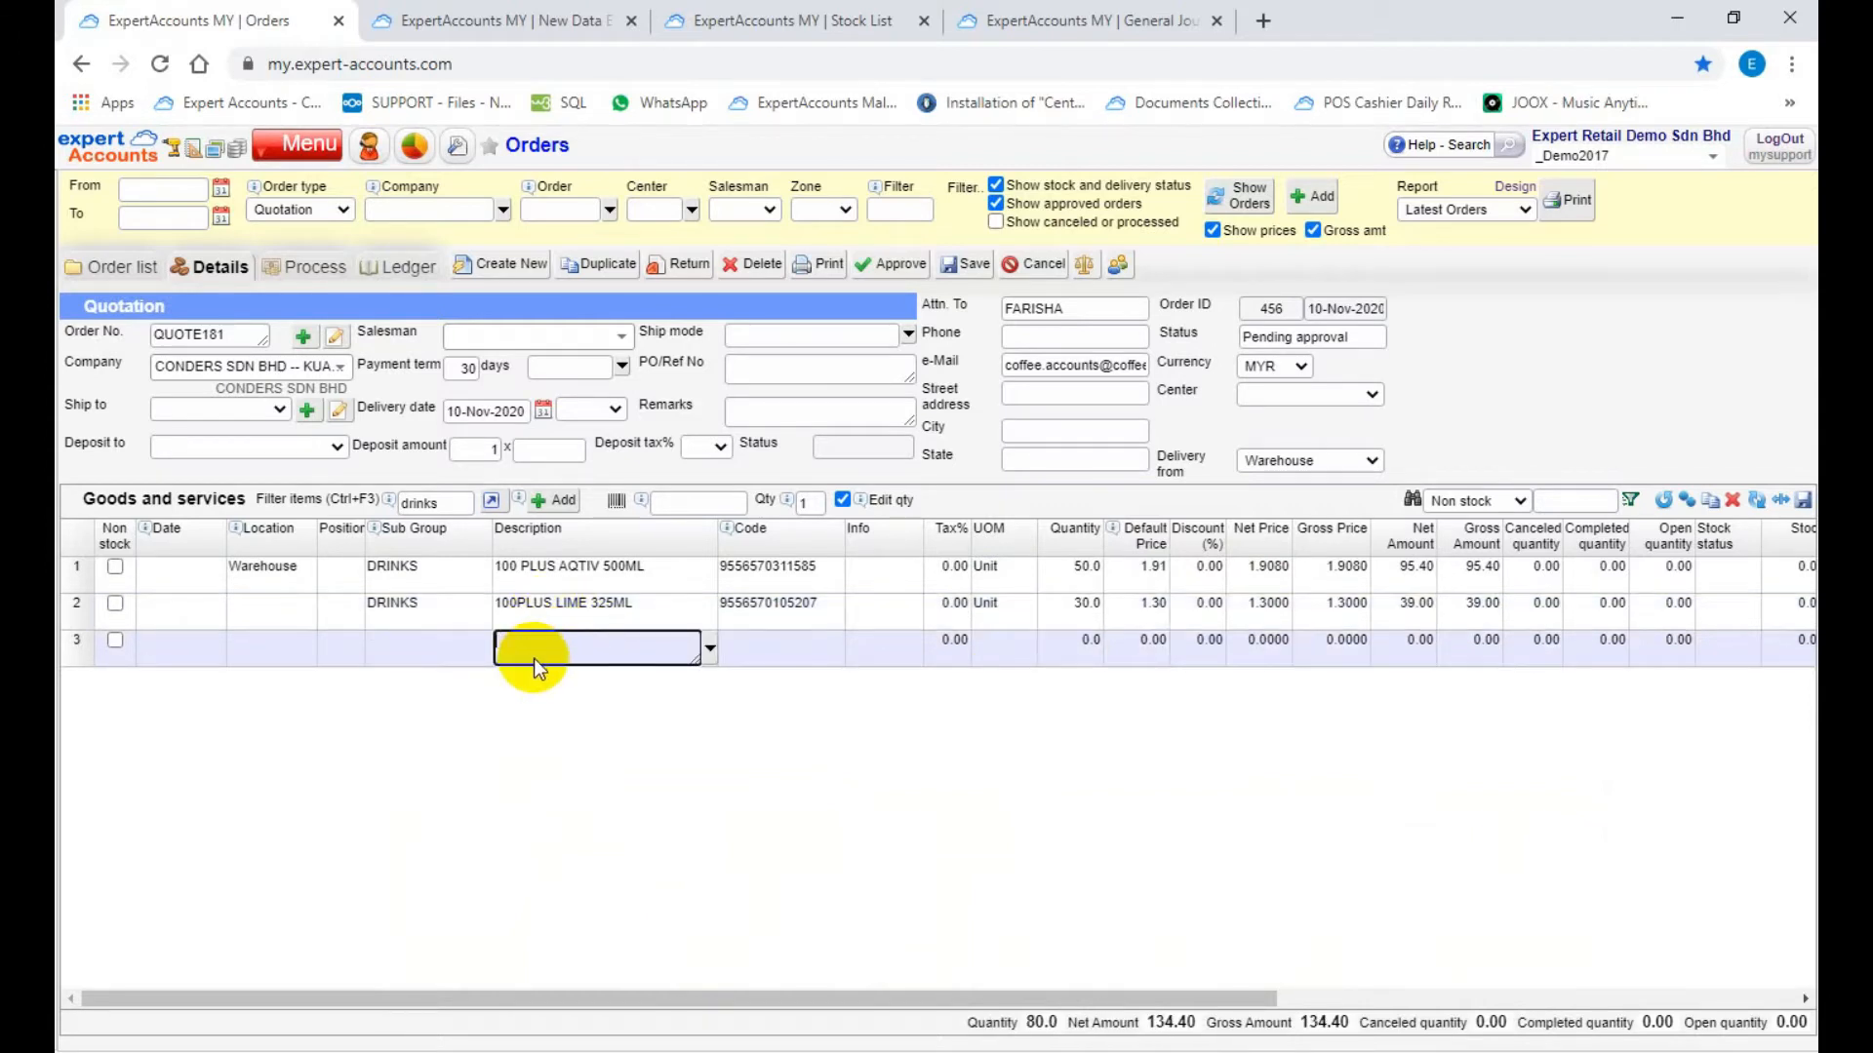
Step: Add a non-stock third line described as Service Charge with quantity 1 and net price 100
click(295, 645)
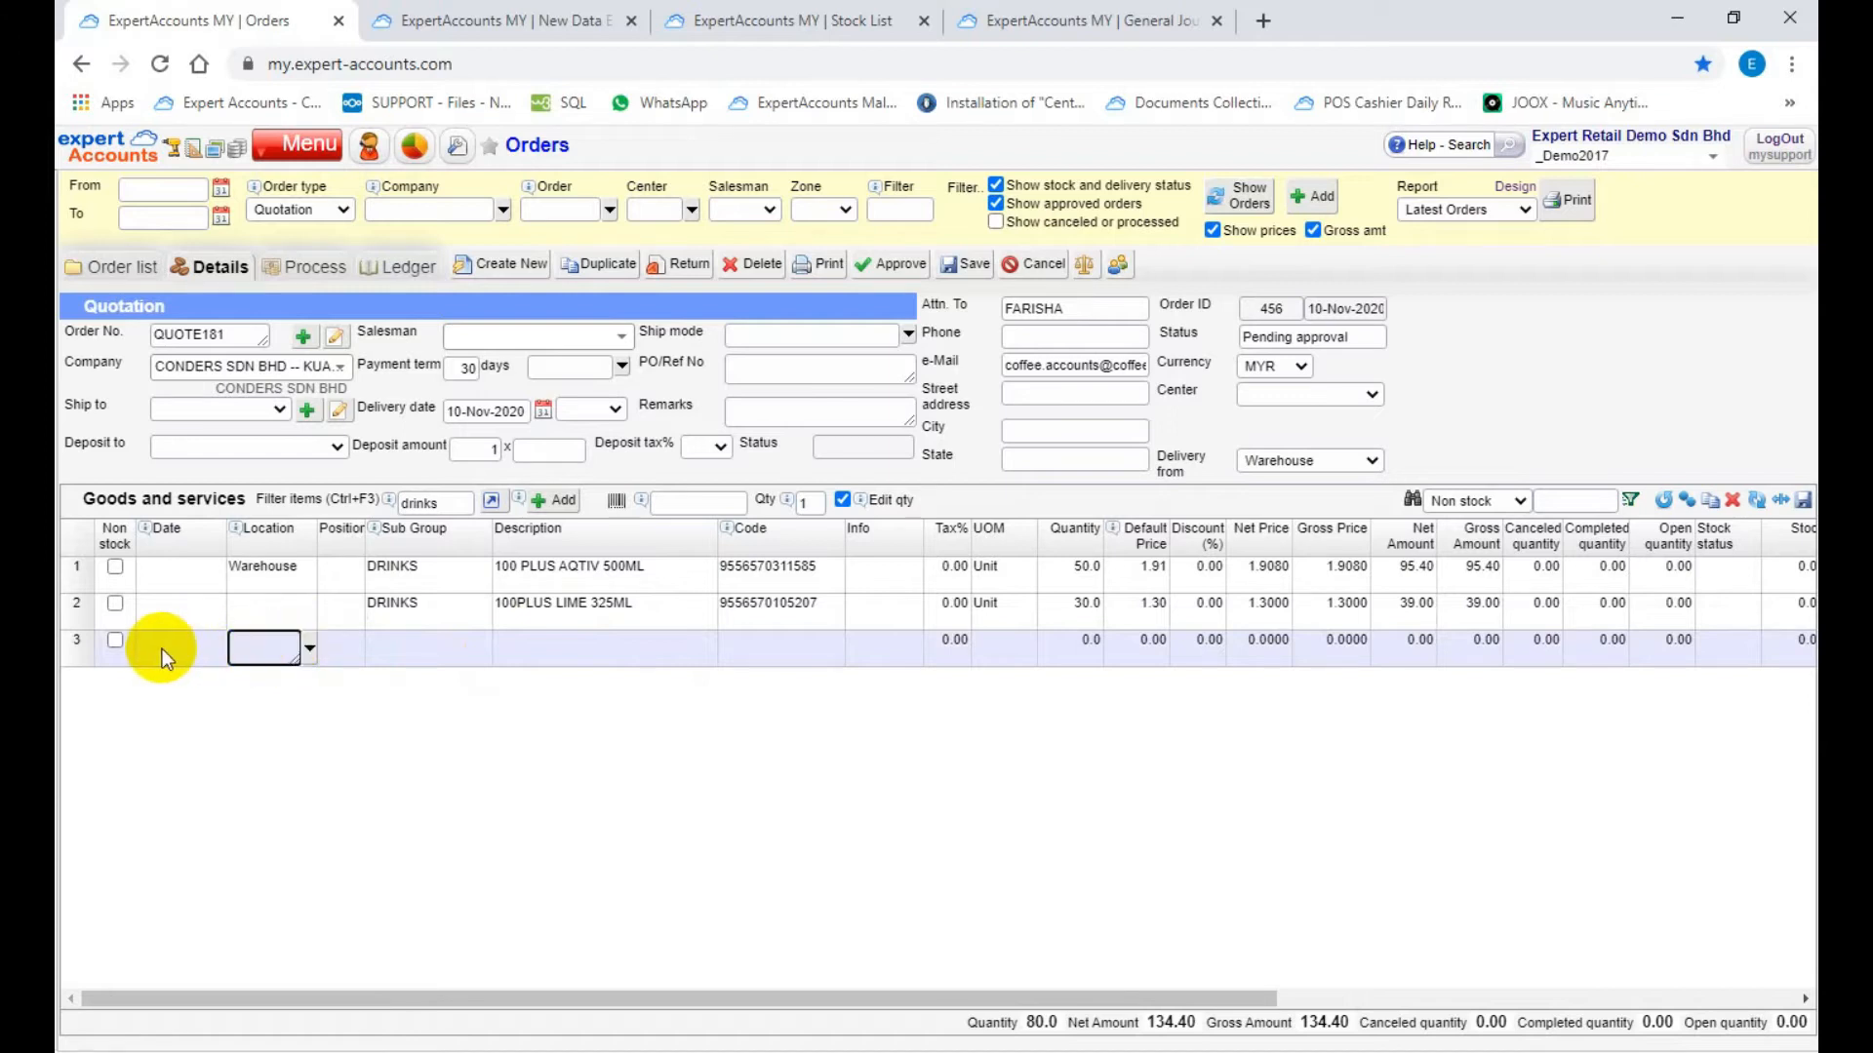
click(116, 641)
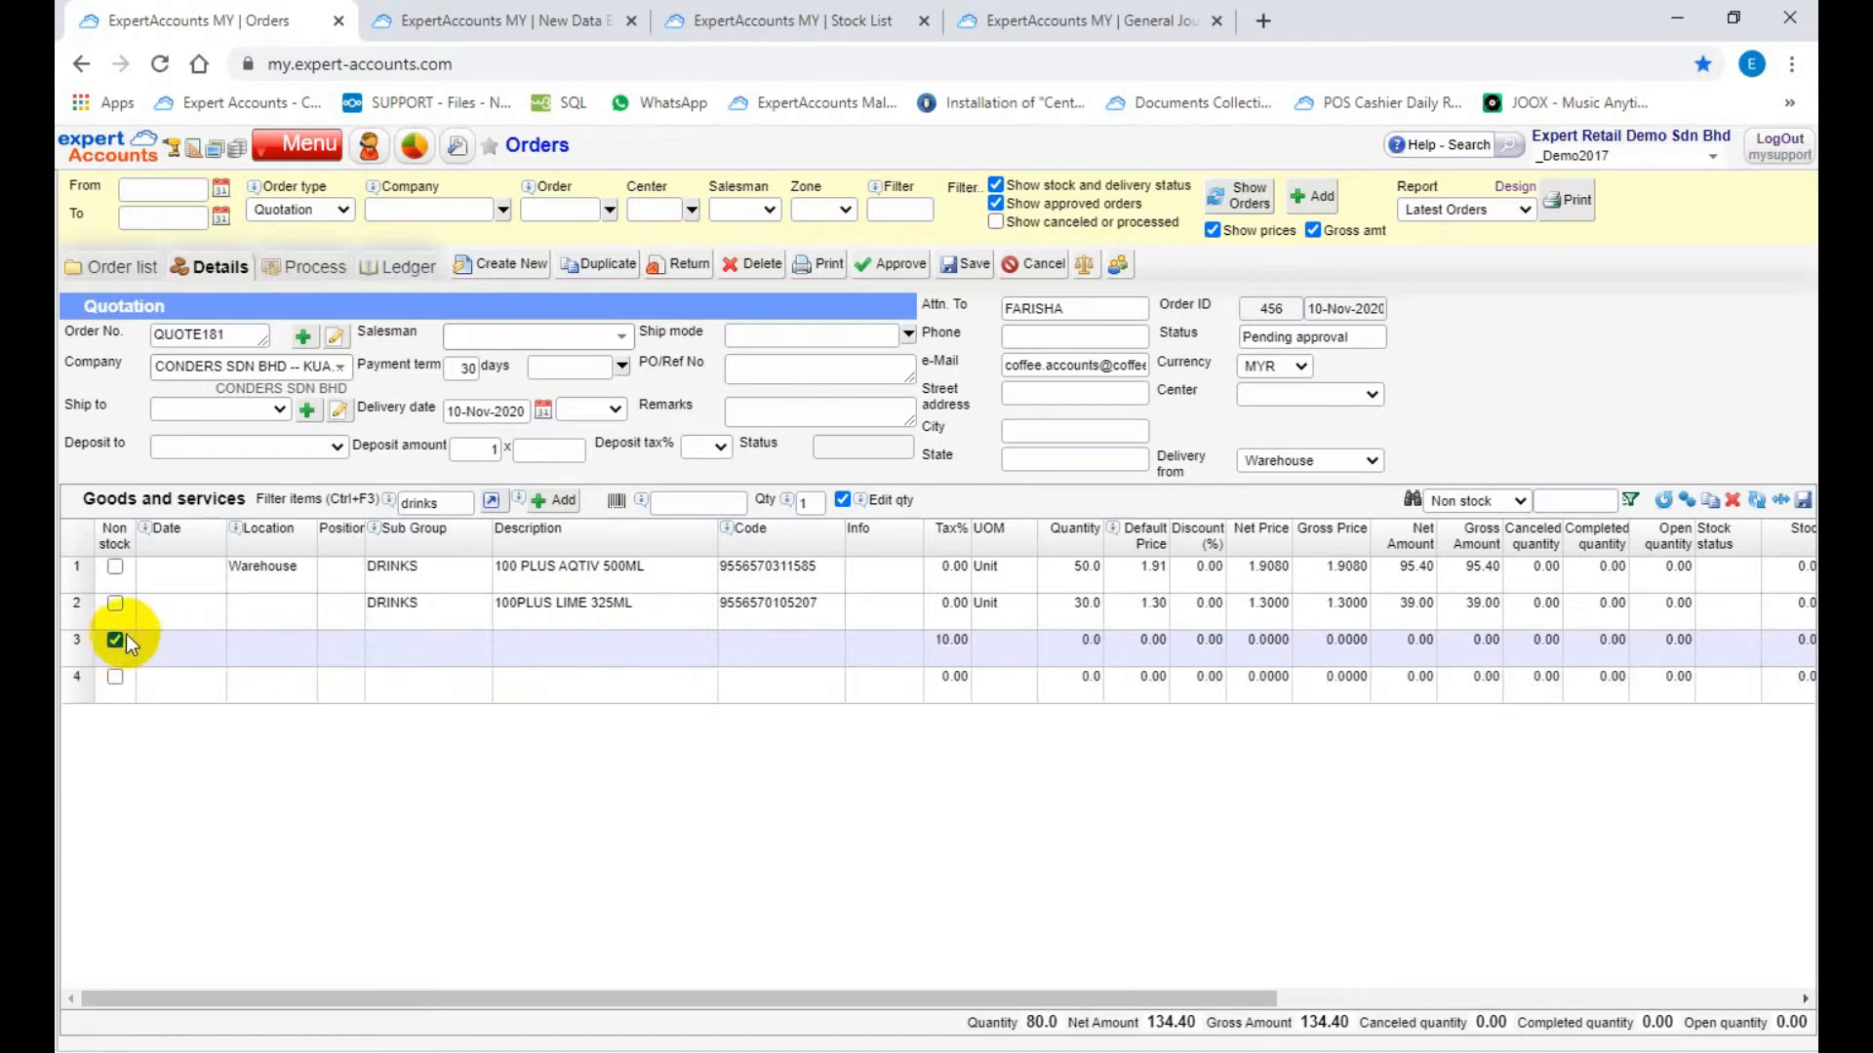
click(532, 642)
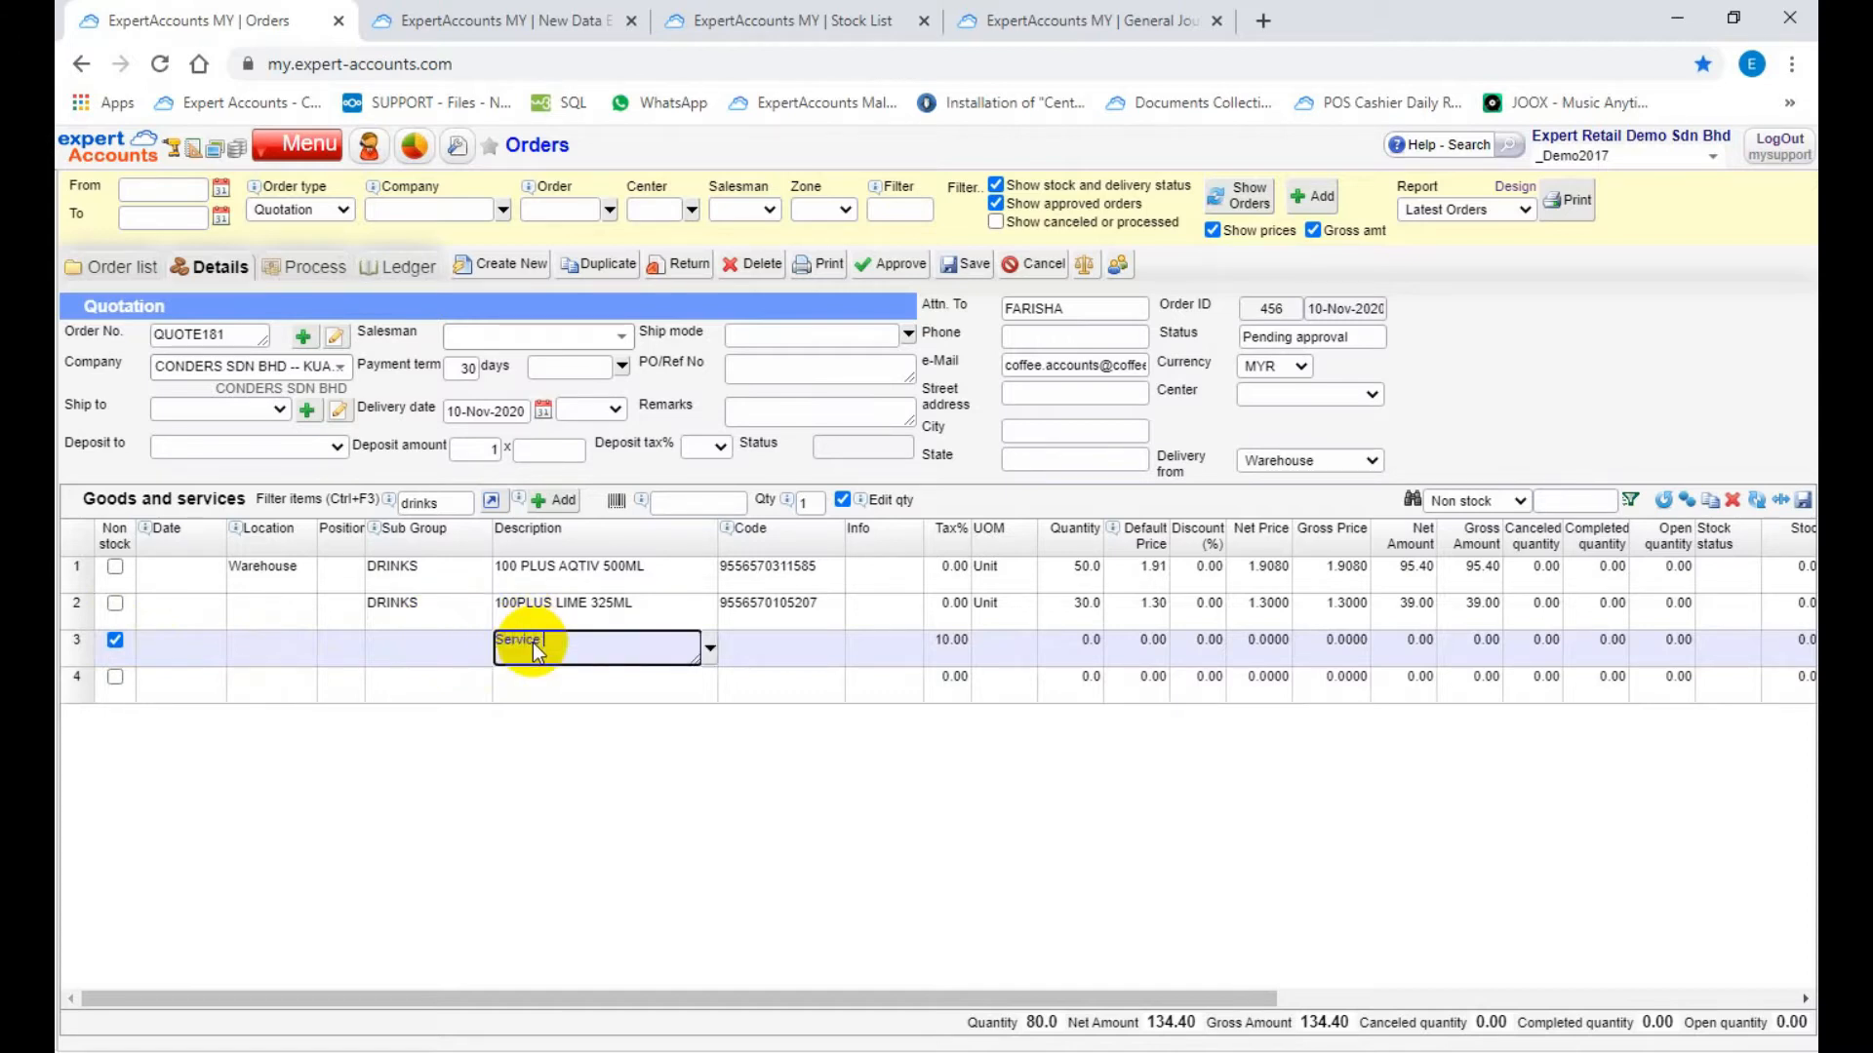
click(1090, 650)
text(1)
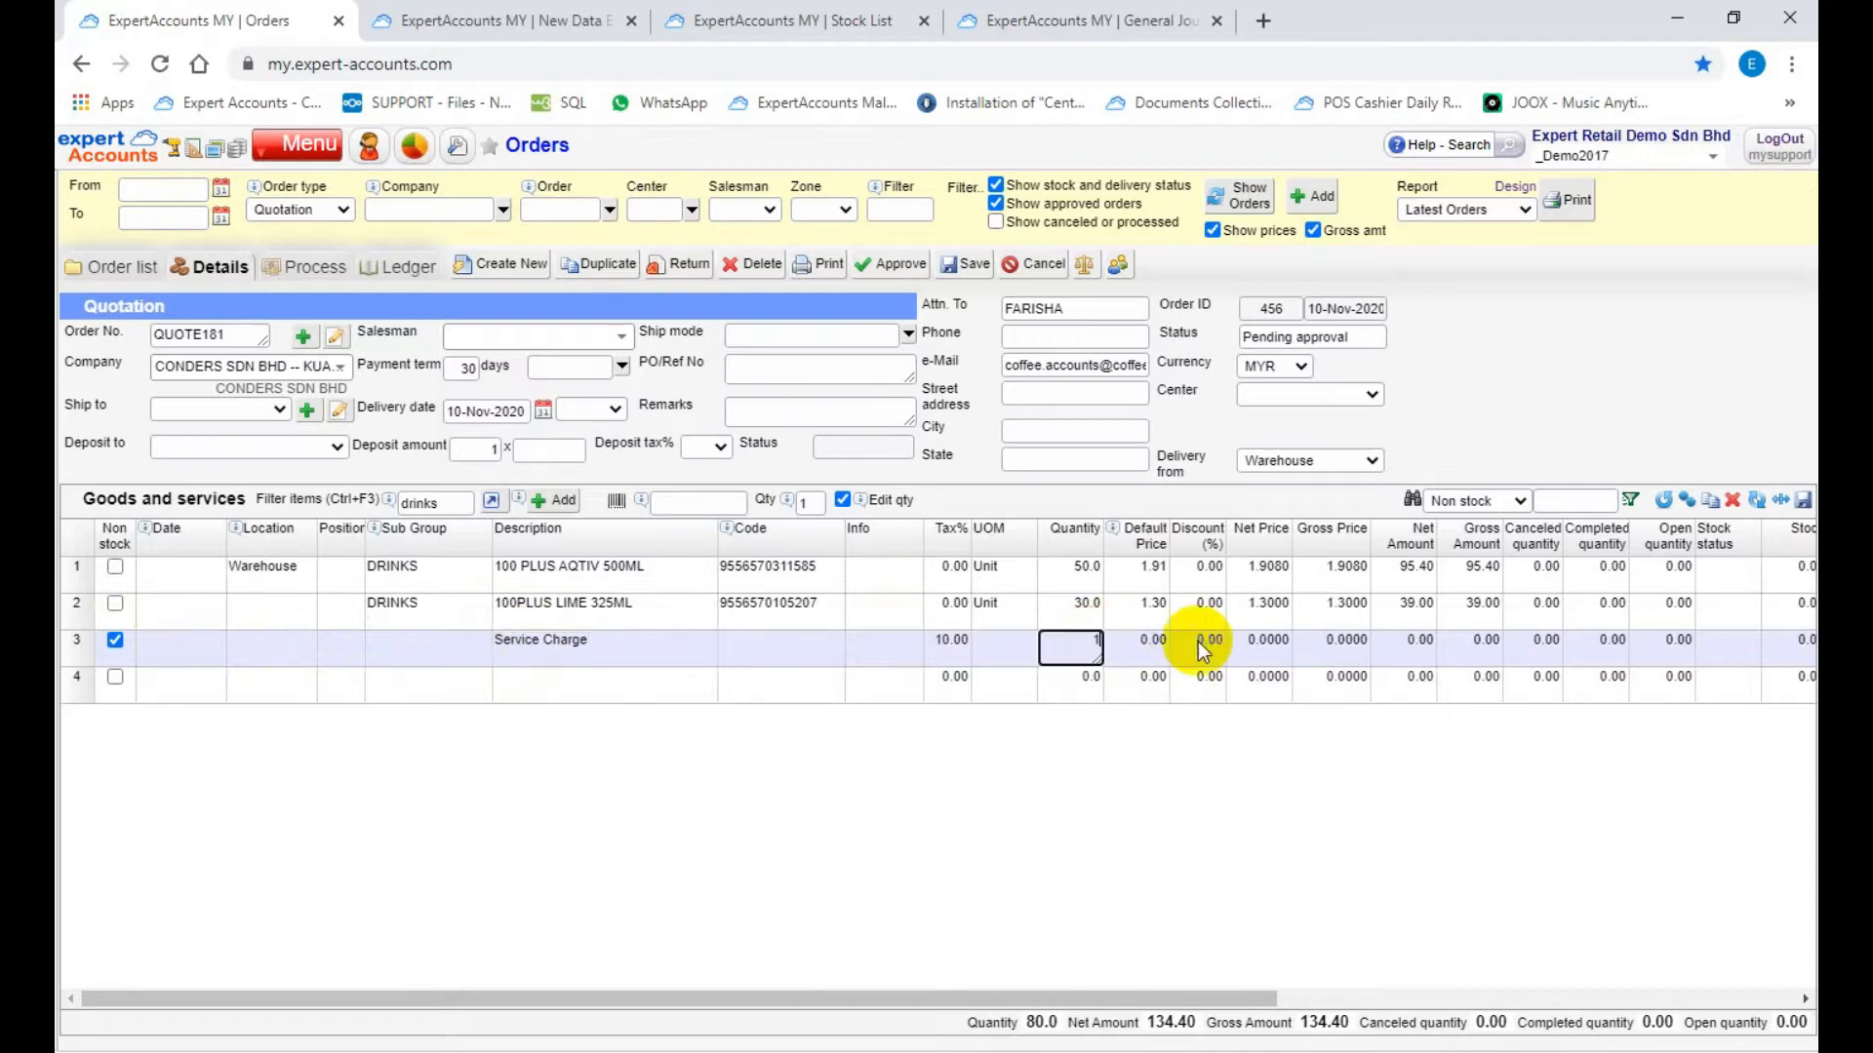
click(1254, 647)
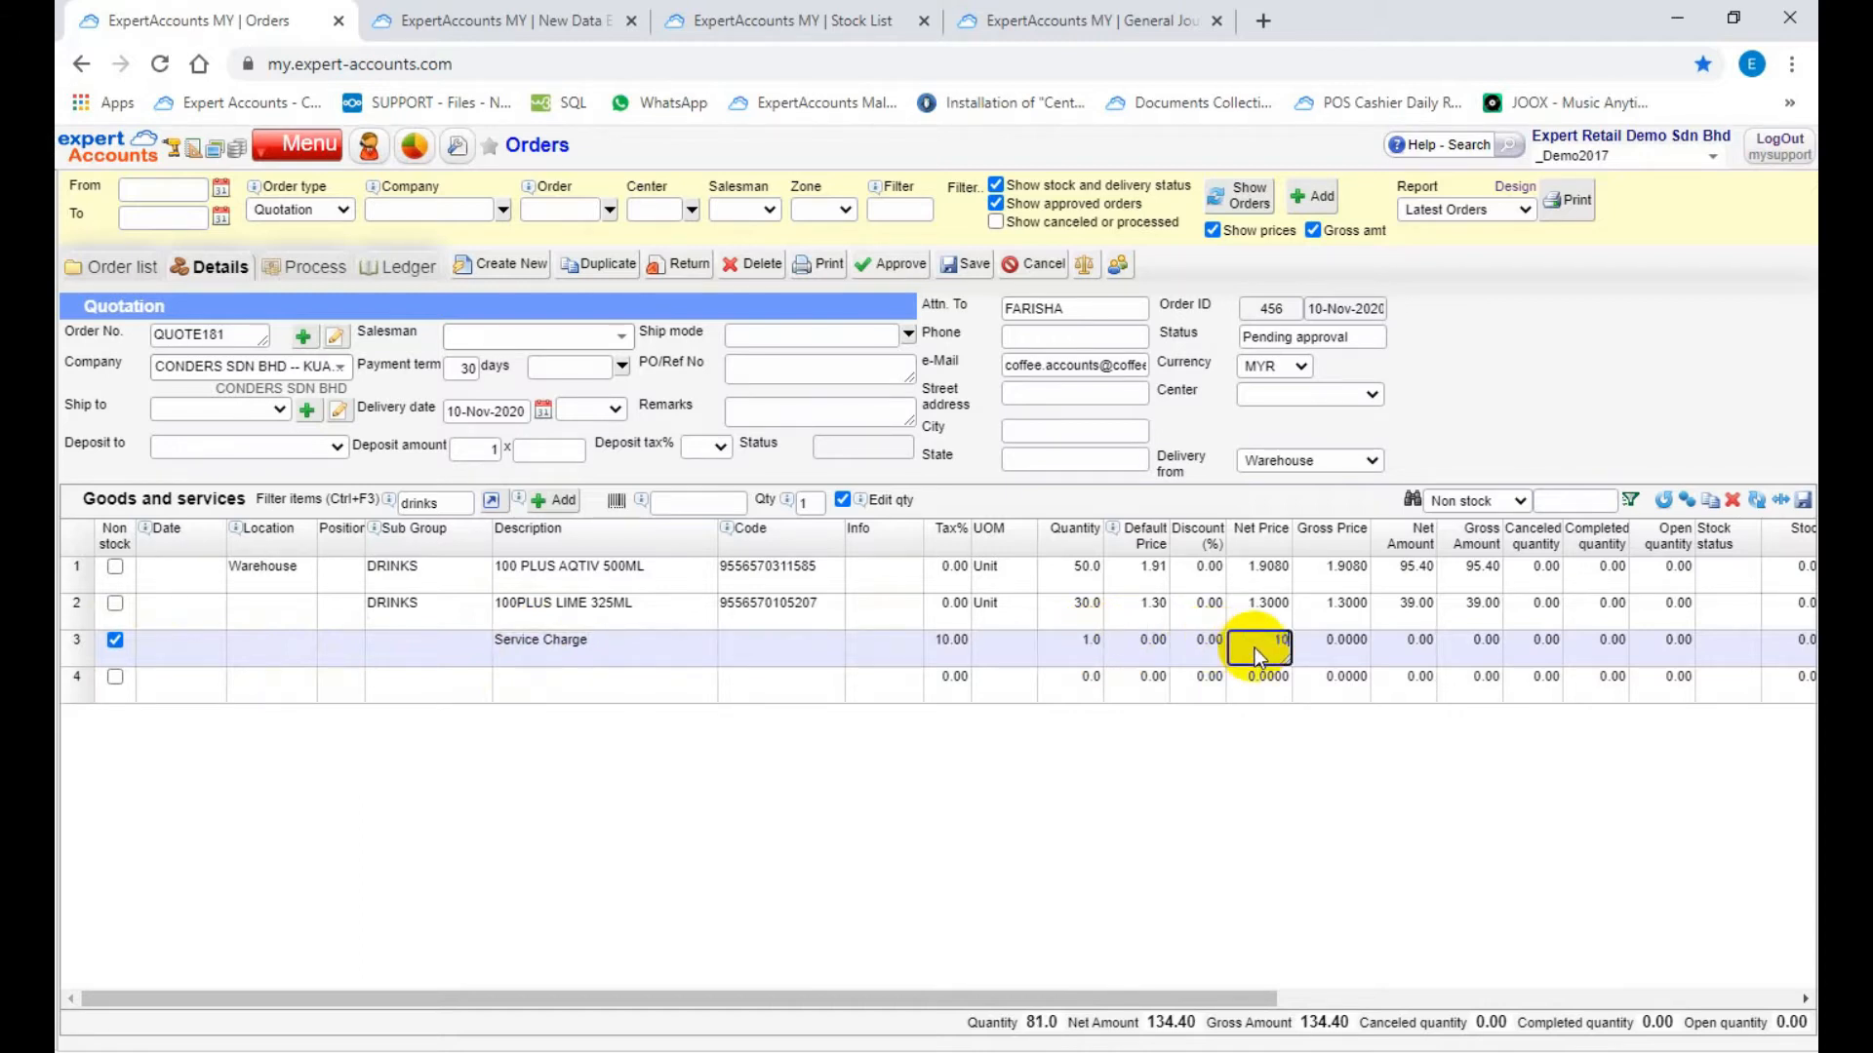
Step: Delete the Service Charge line from the quotation
click(80, 644)
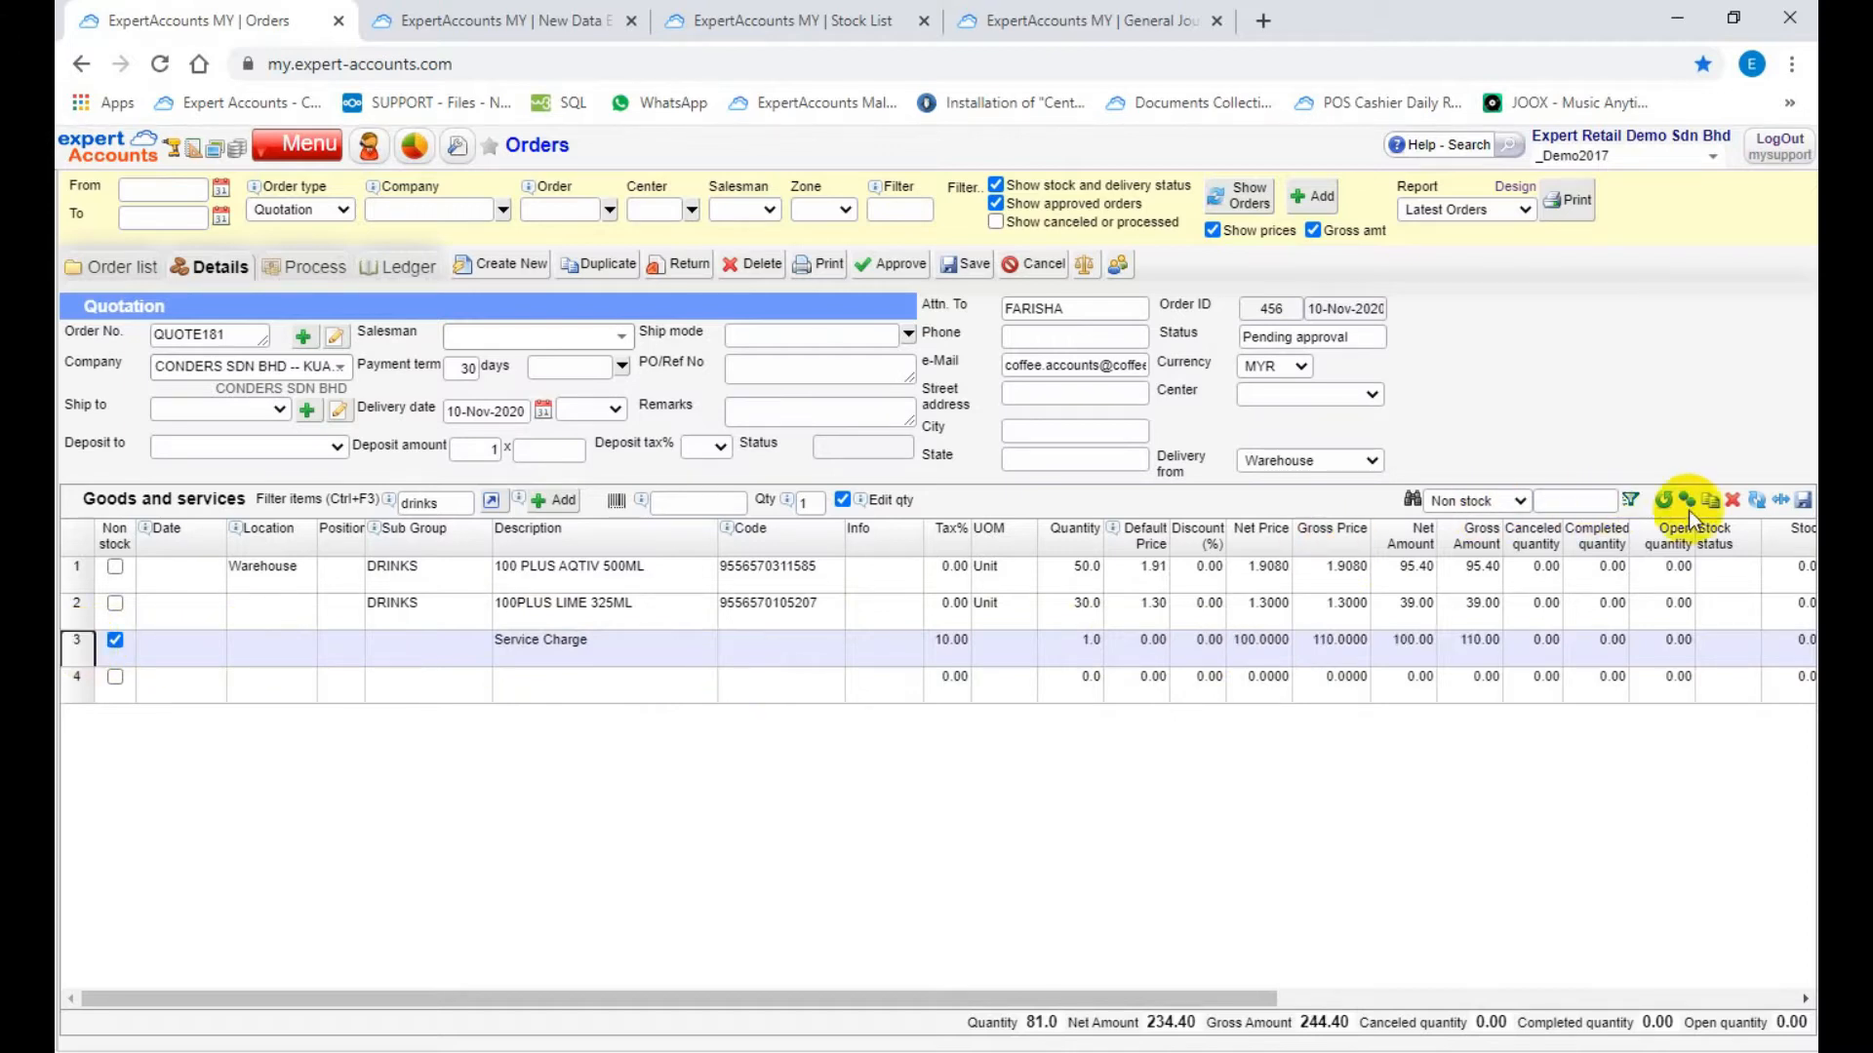
click(1732, 501)
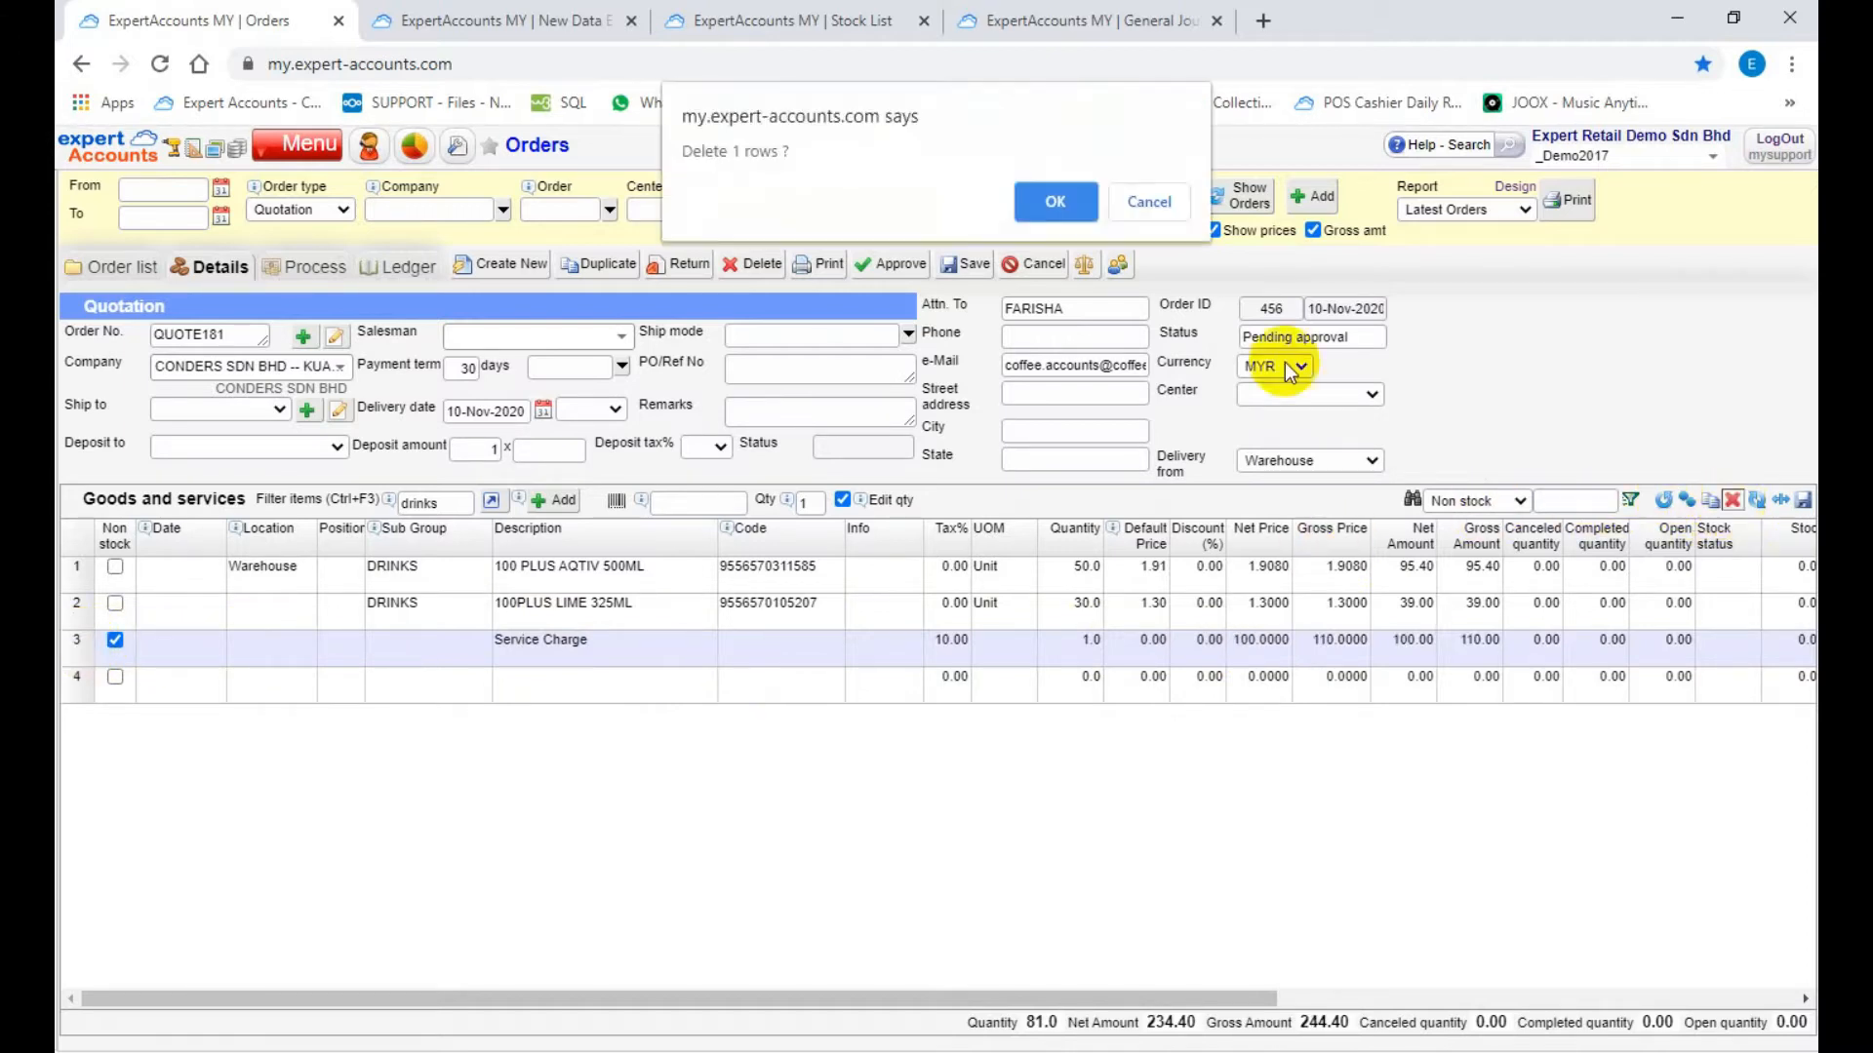
click(1051, 196)
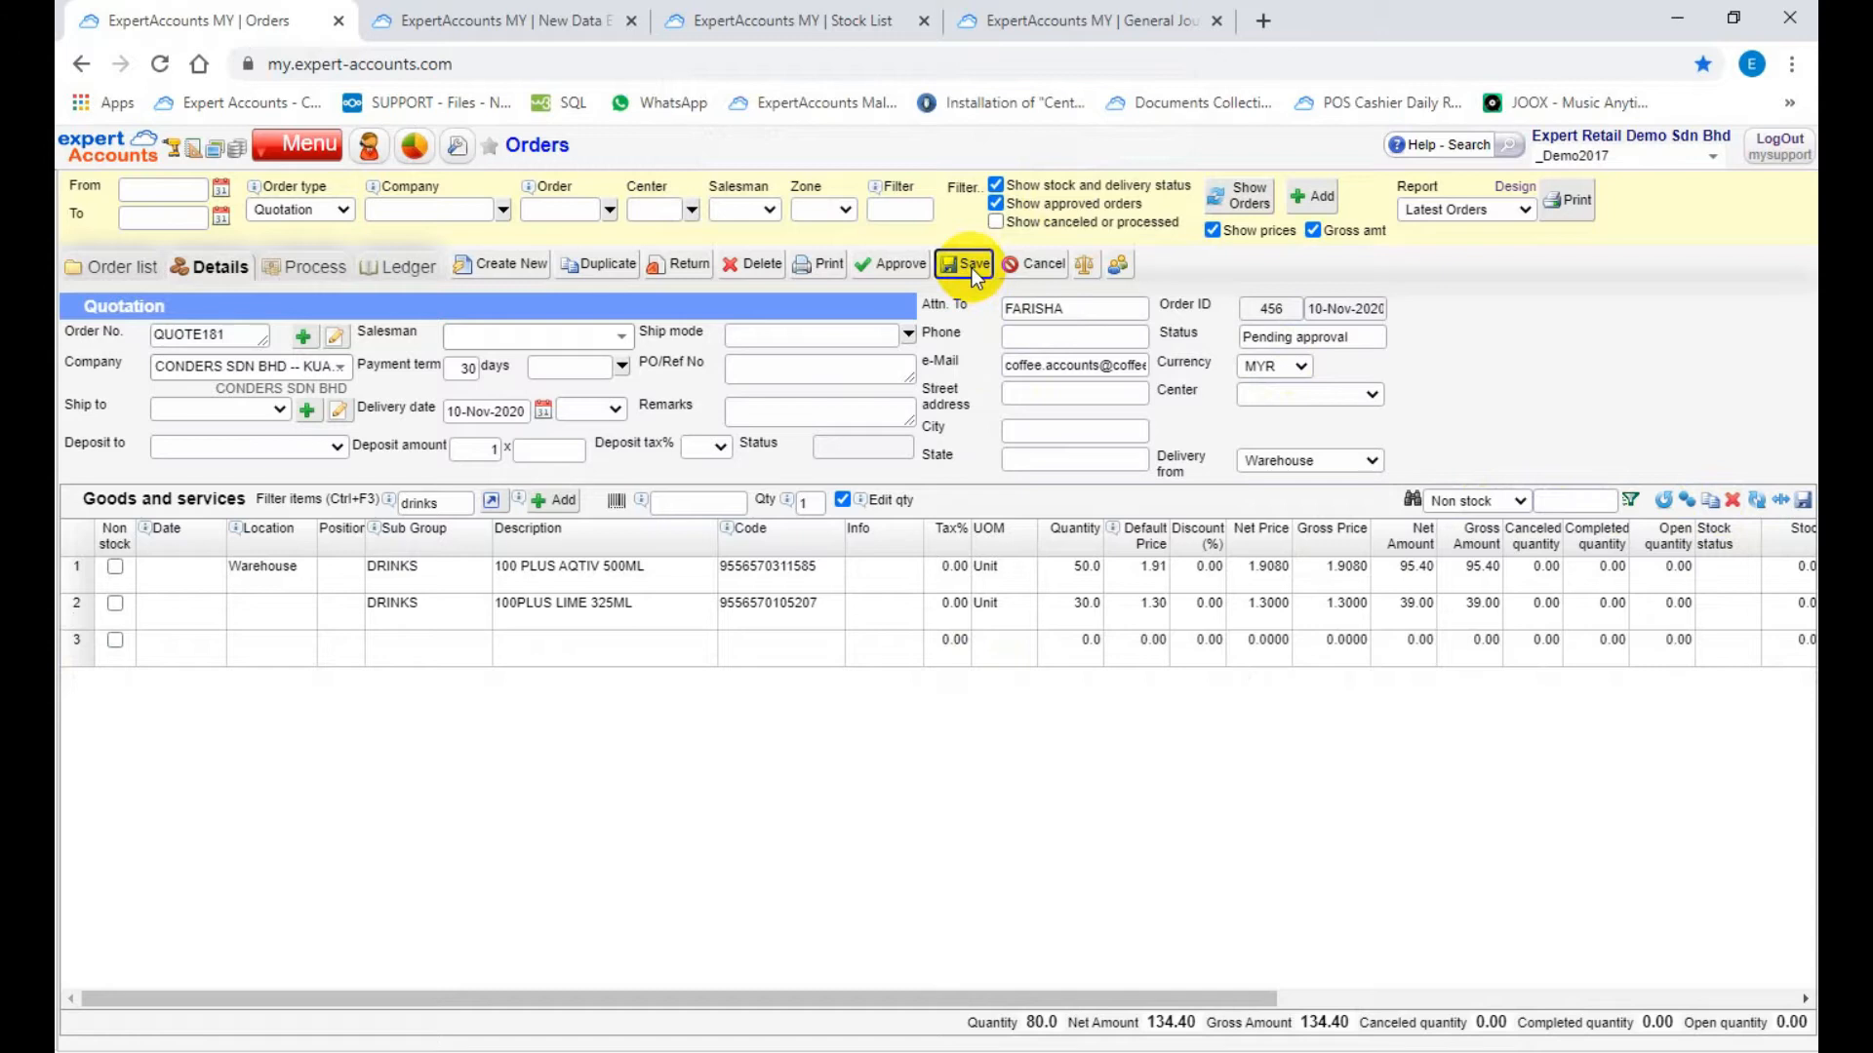
Step: Save the quotation and check the available stock by location for 100 PLUS AQTIV 500ML before returning to the order list
click(965, 265)
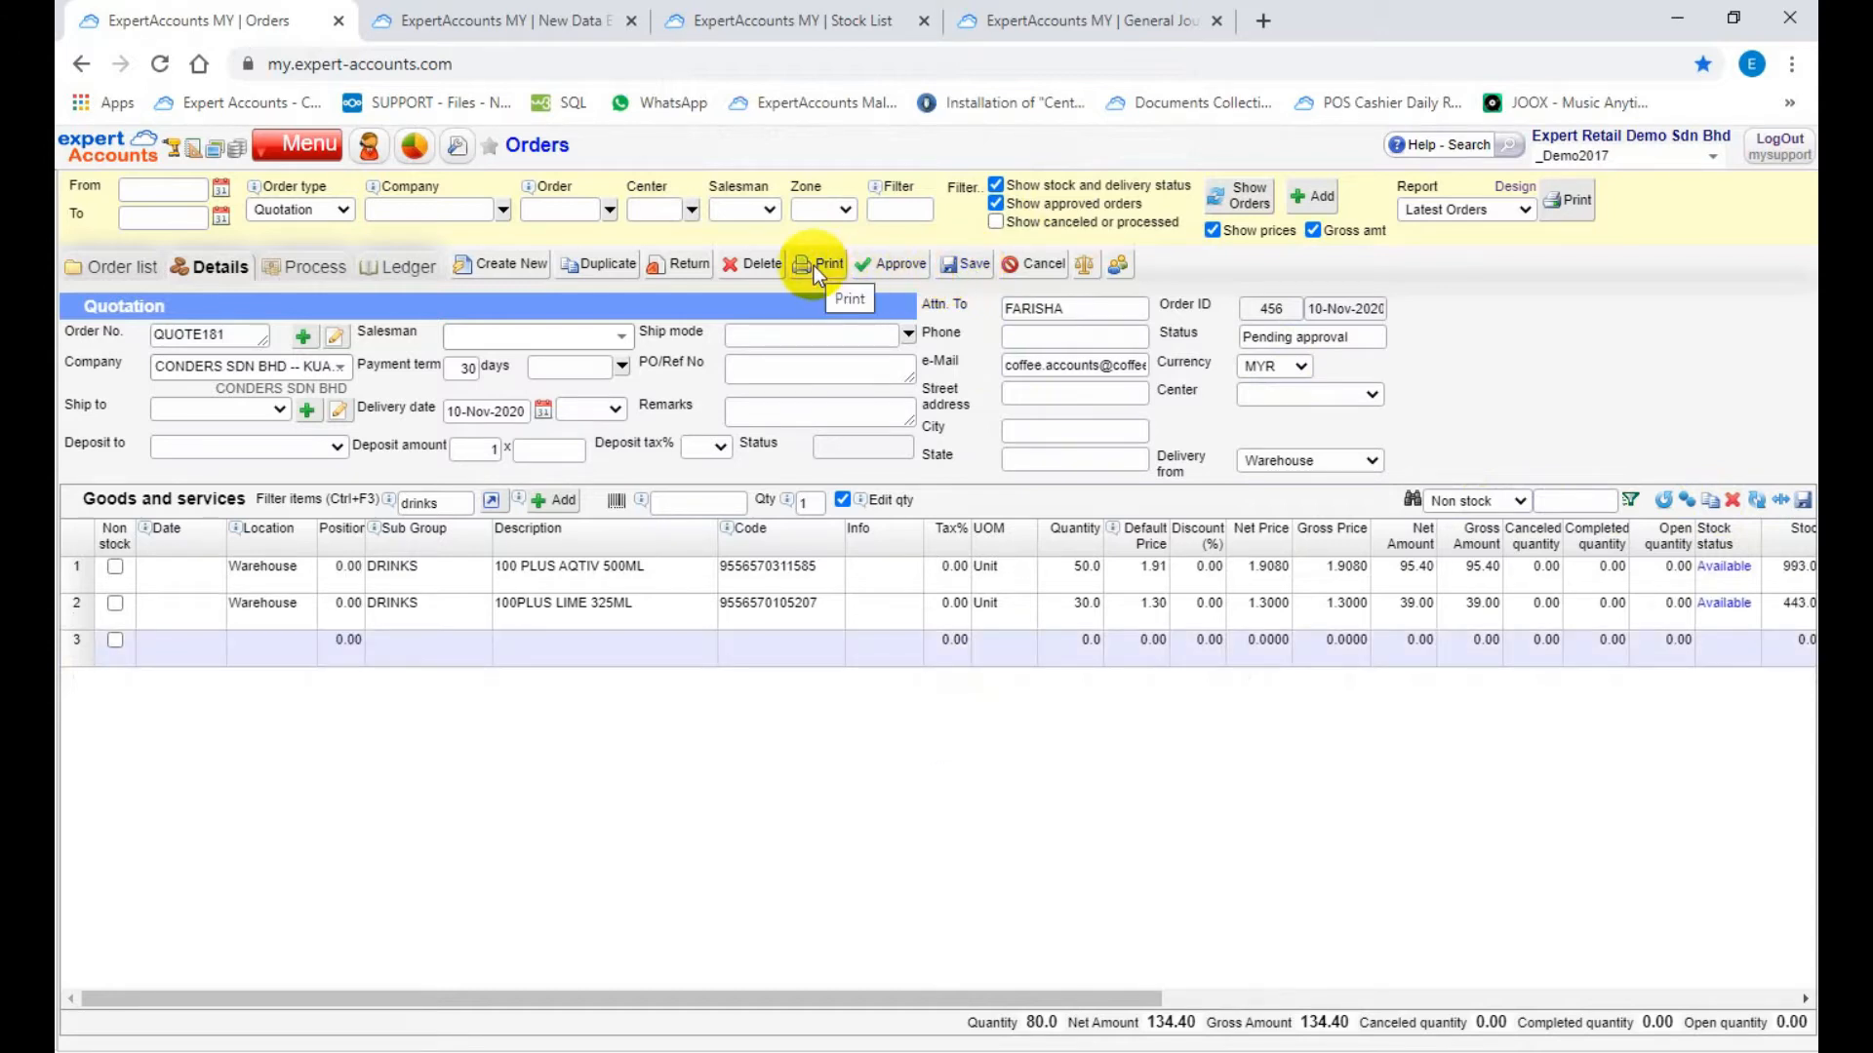
click(1724, 567)
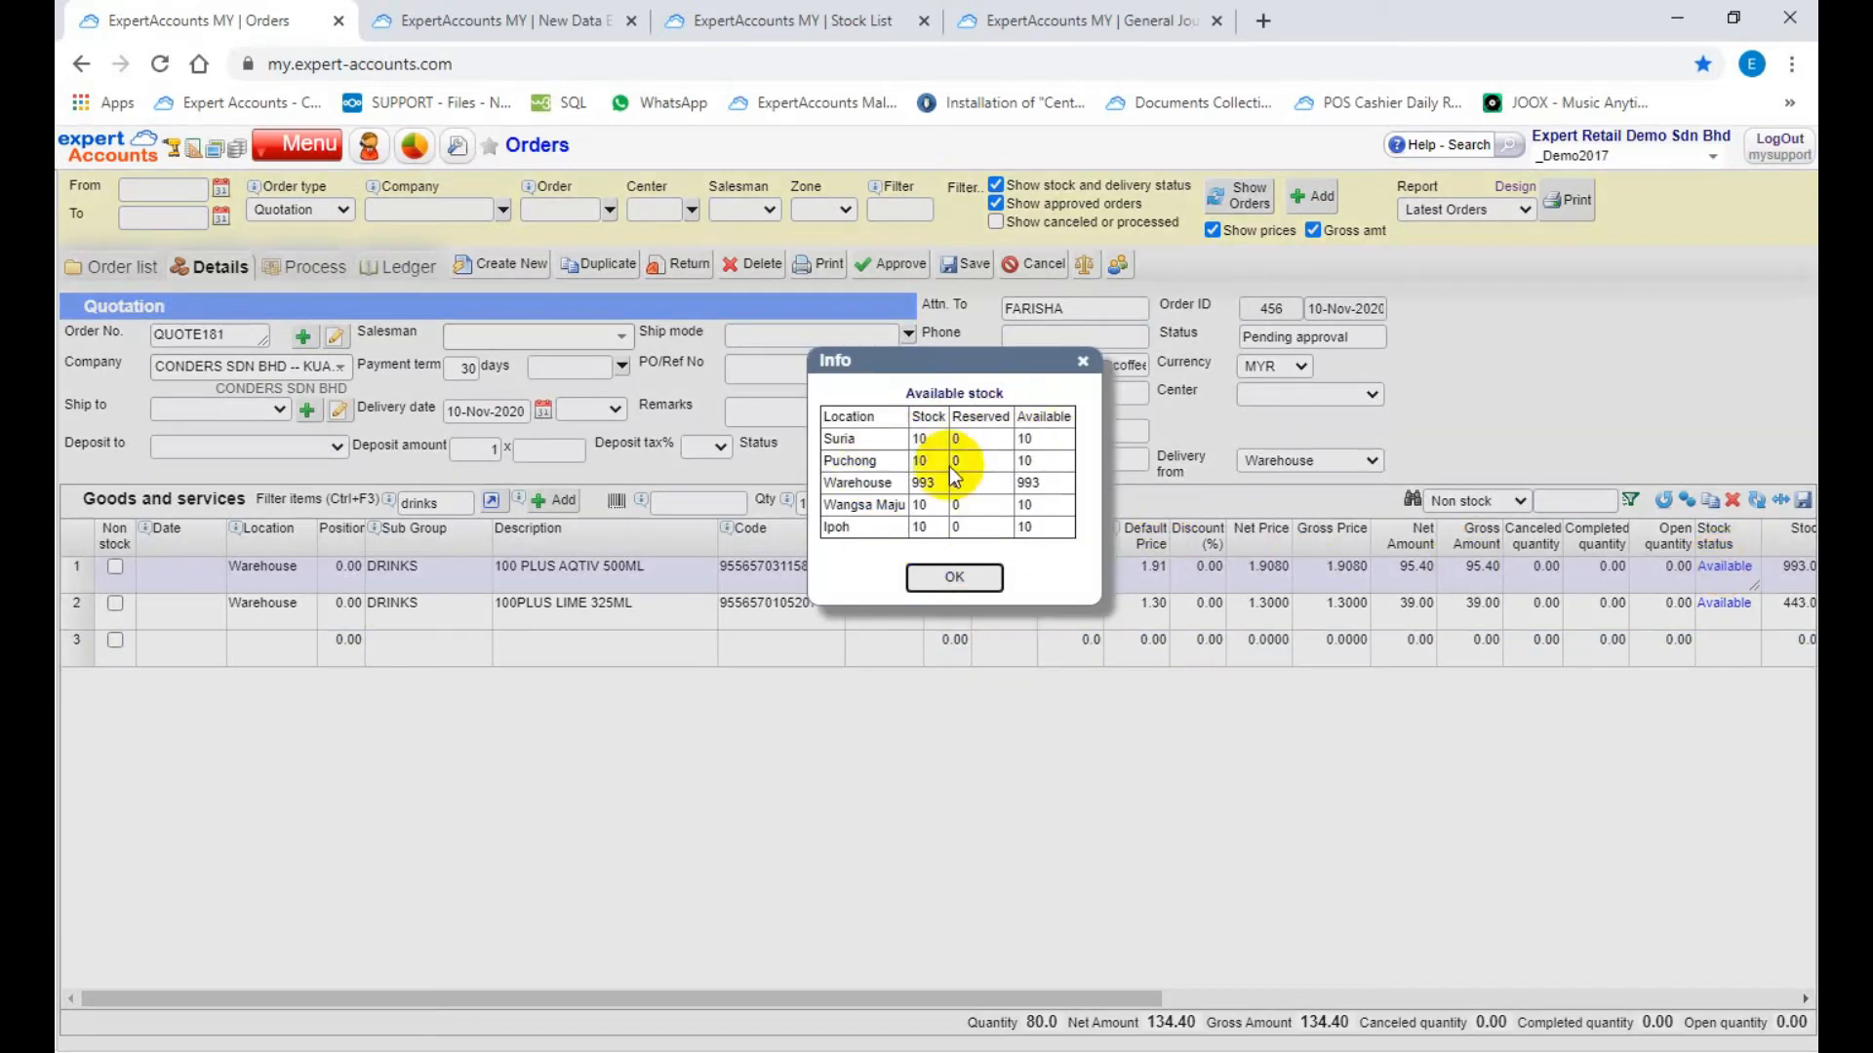
click(971, 577)
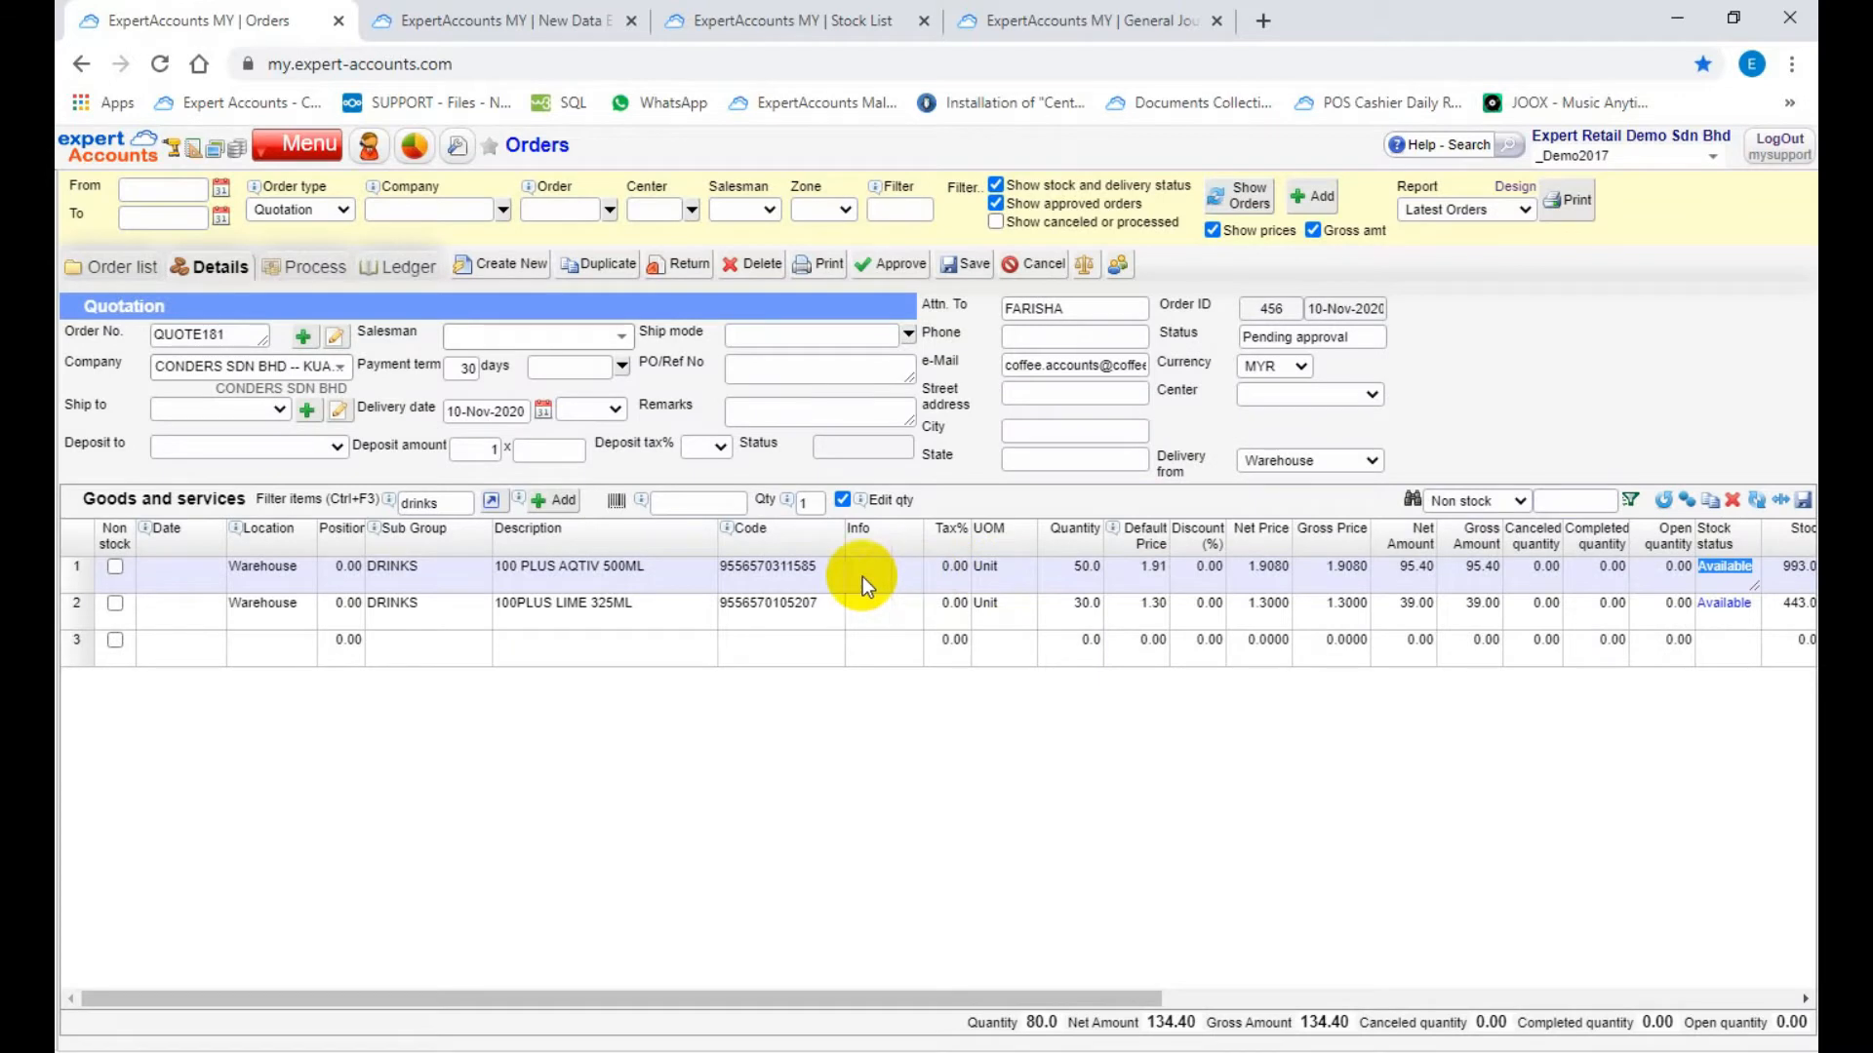
click(129, 267)
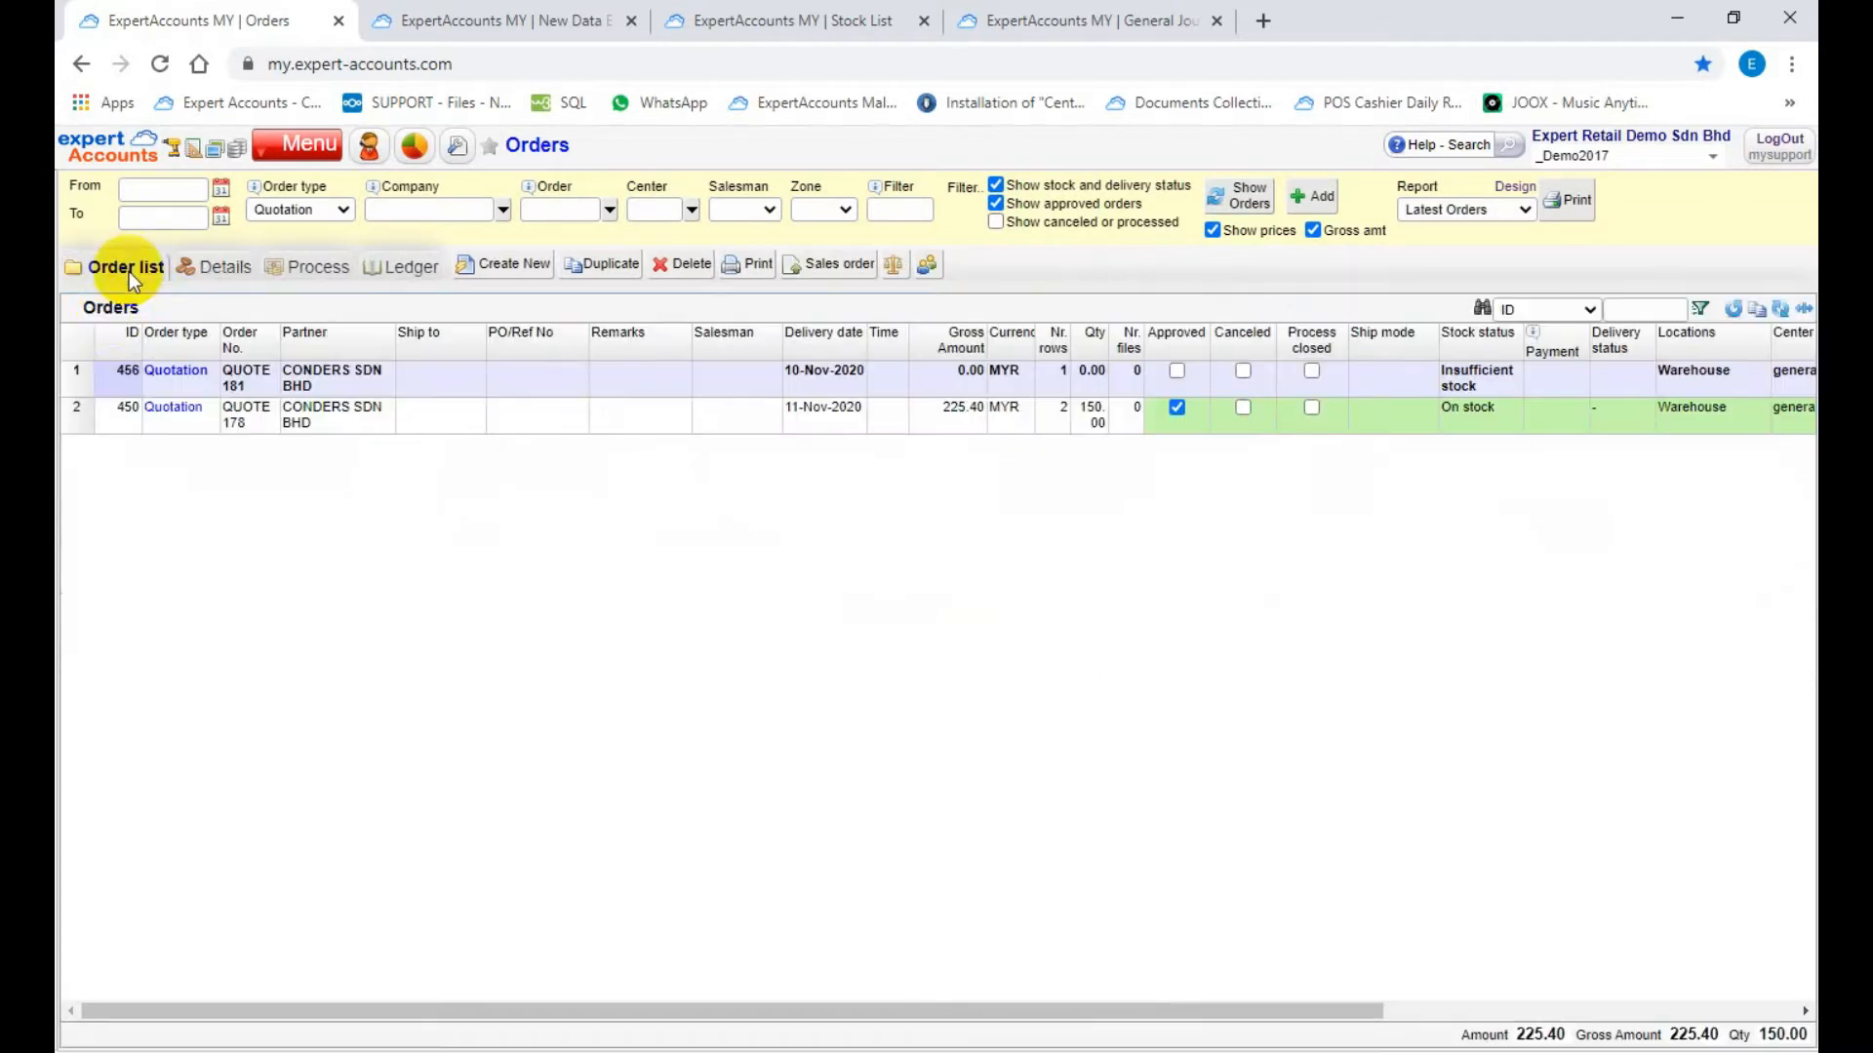
Step: Approve the new CONDERS SDN BHD quotation dated 10-Nov-2020 in the order list
click(78, 384)
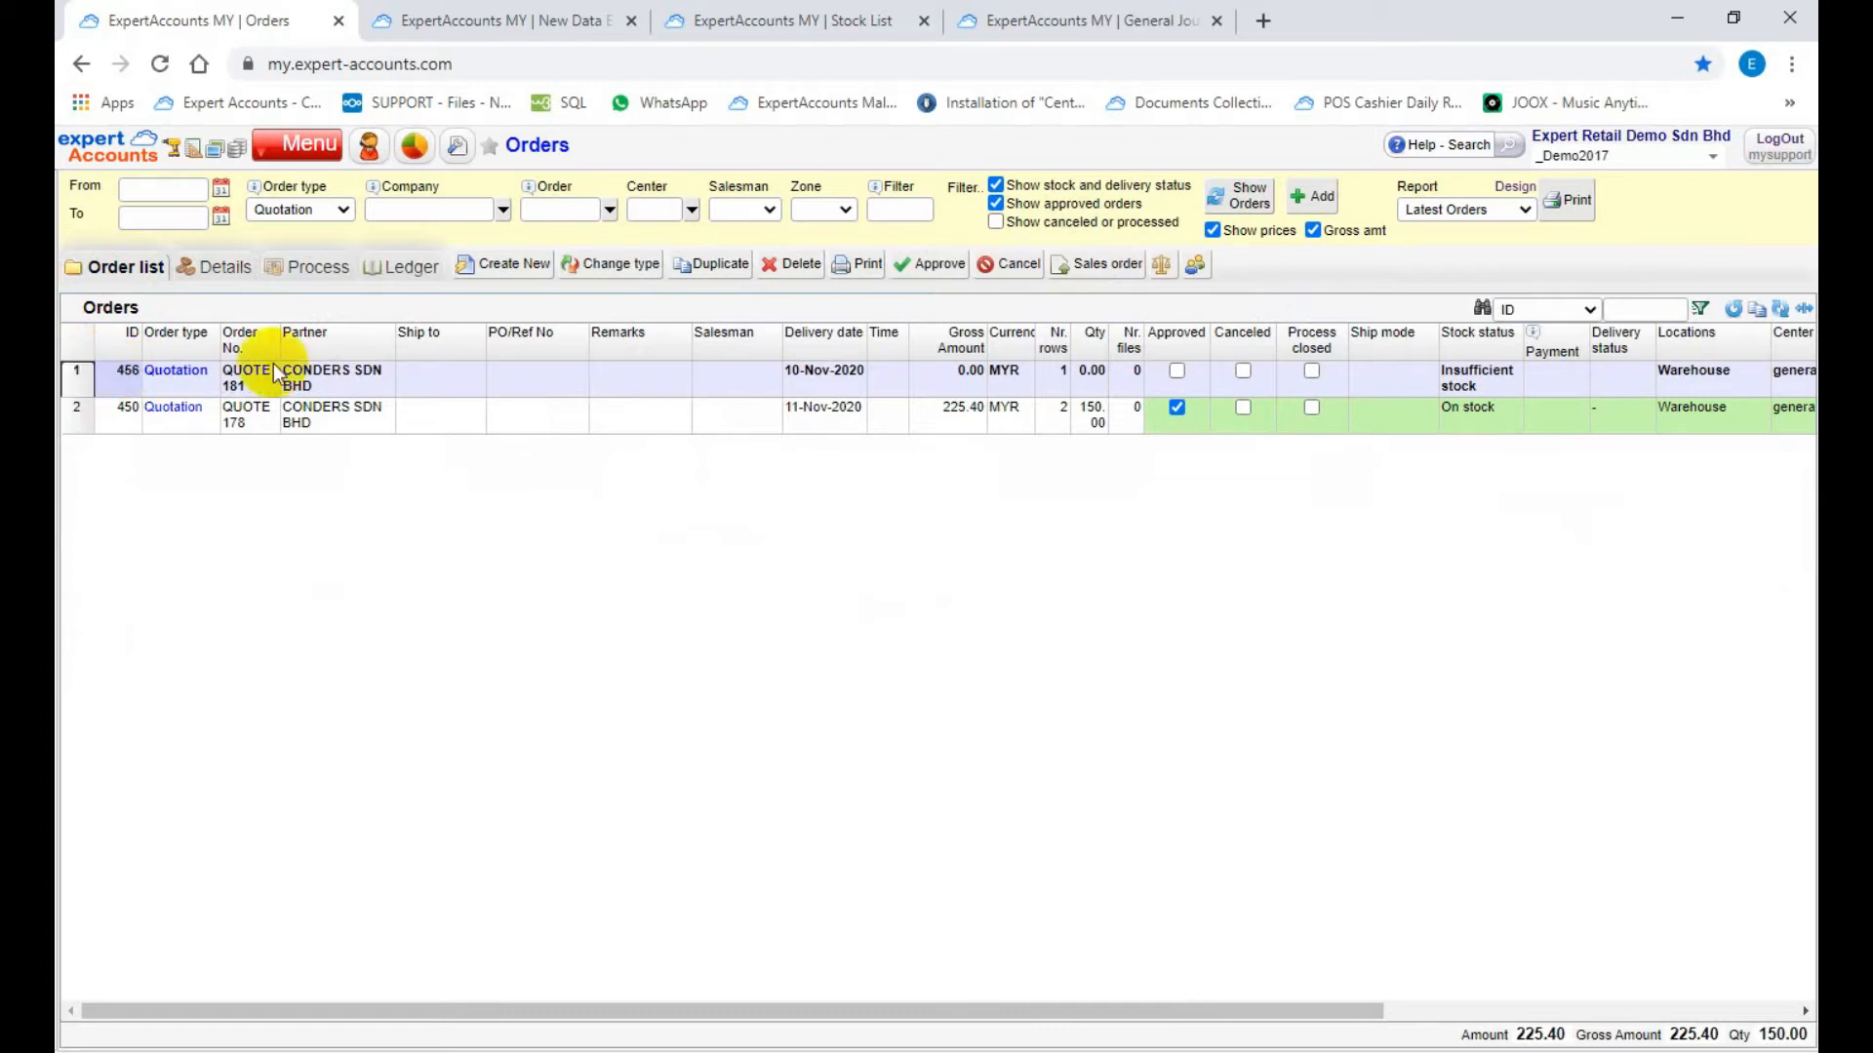
click(914, 265)
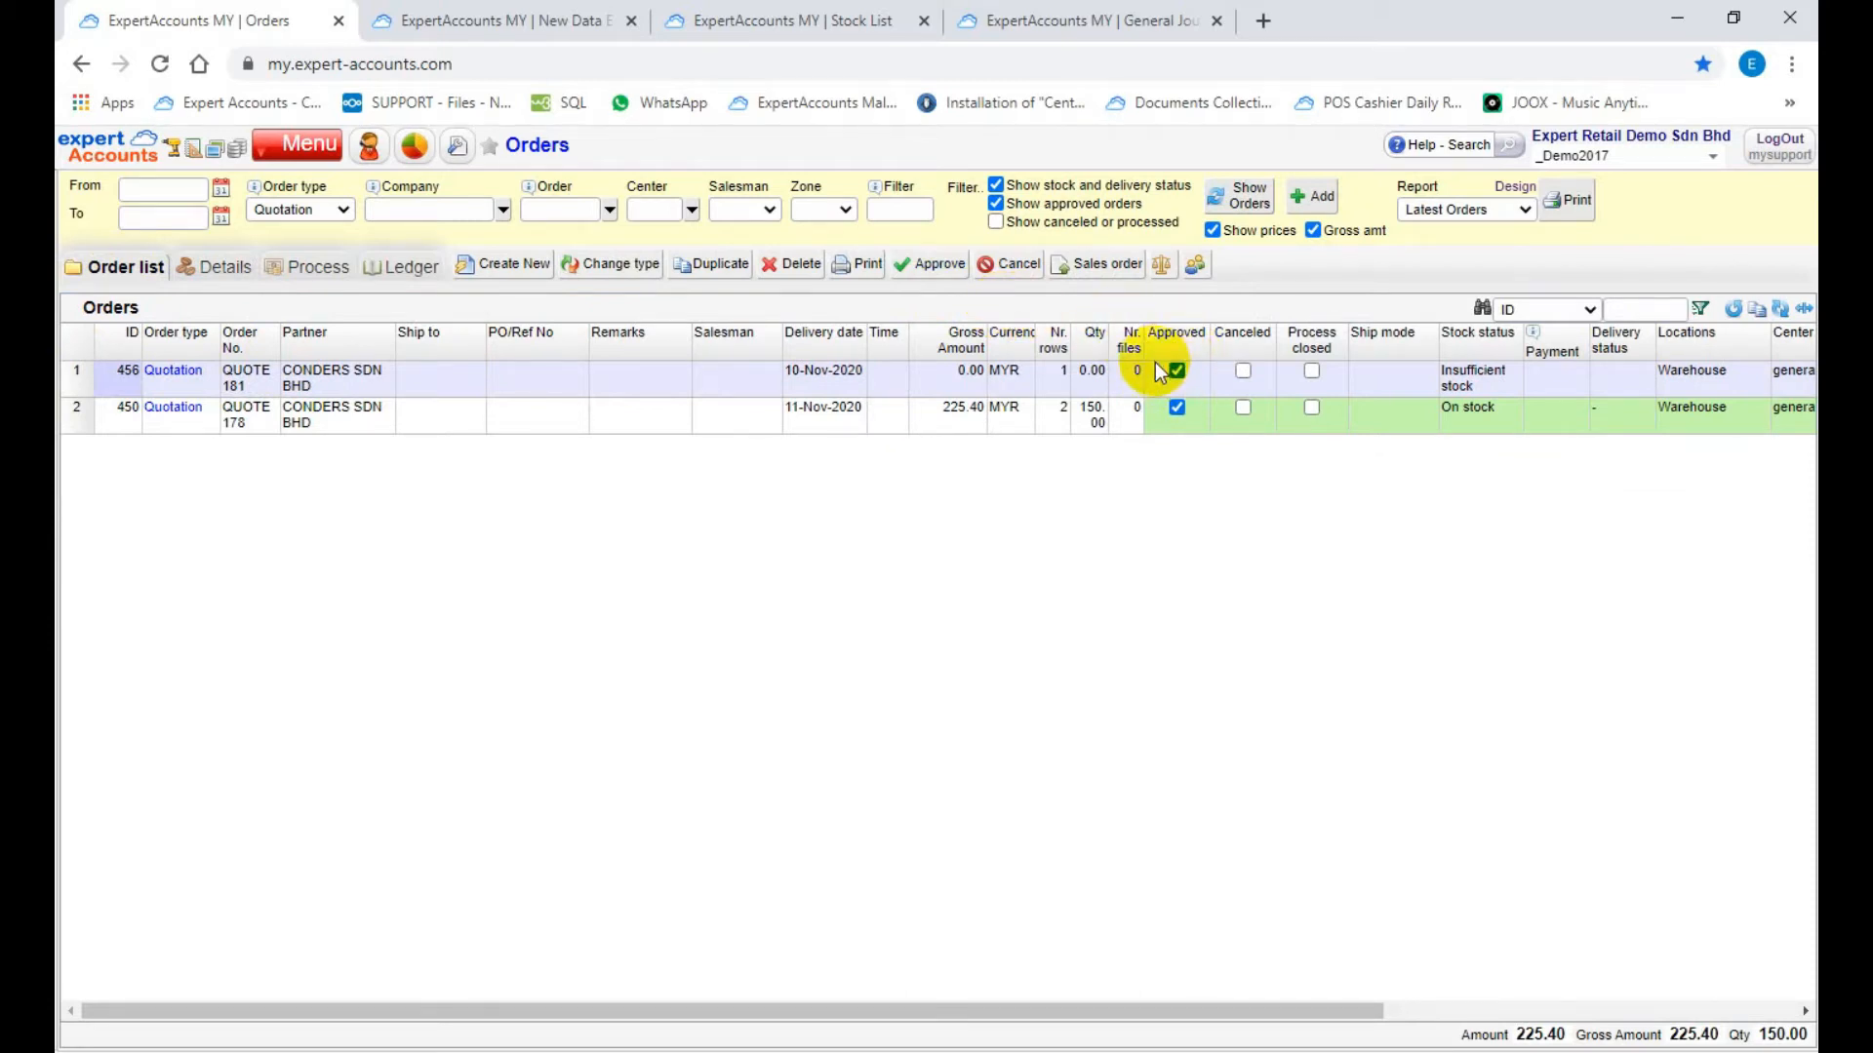
Step: Examine the cancellation reasons offered for the newly approved quotation, leaving without cancelling it
click(74, 373)
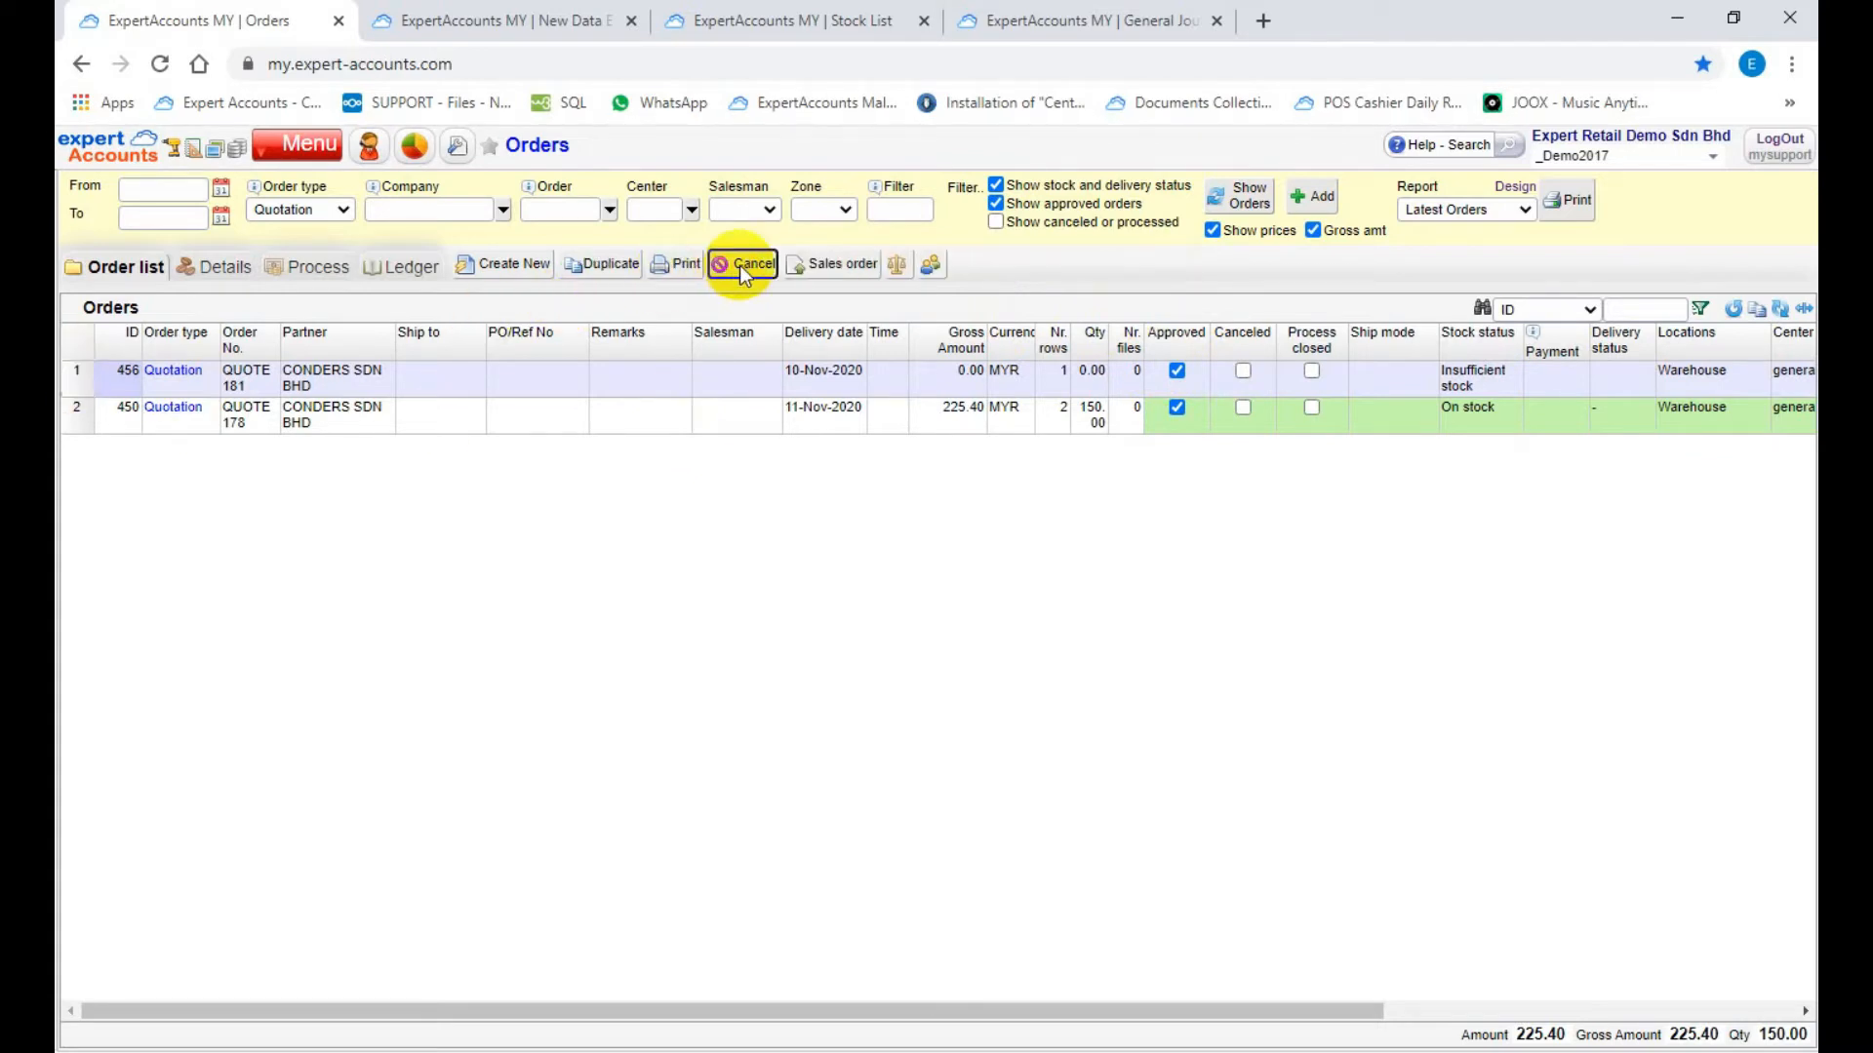
click(739, 268)
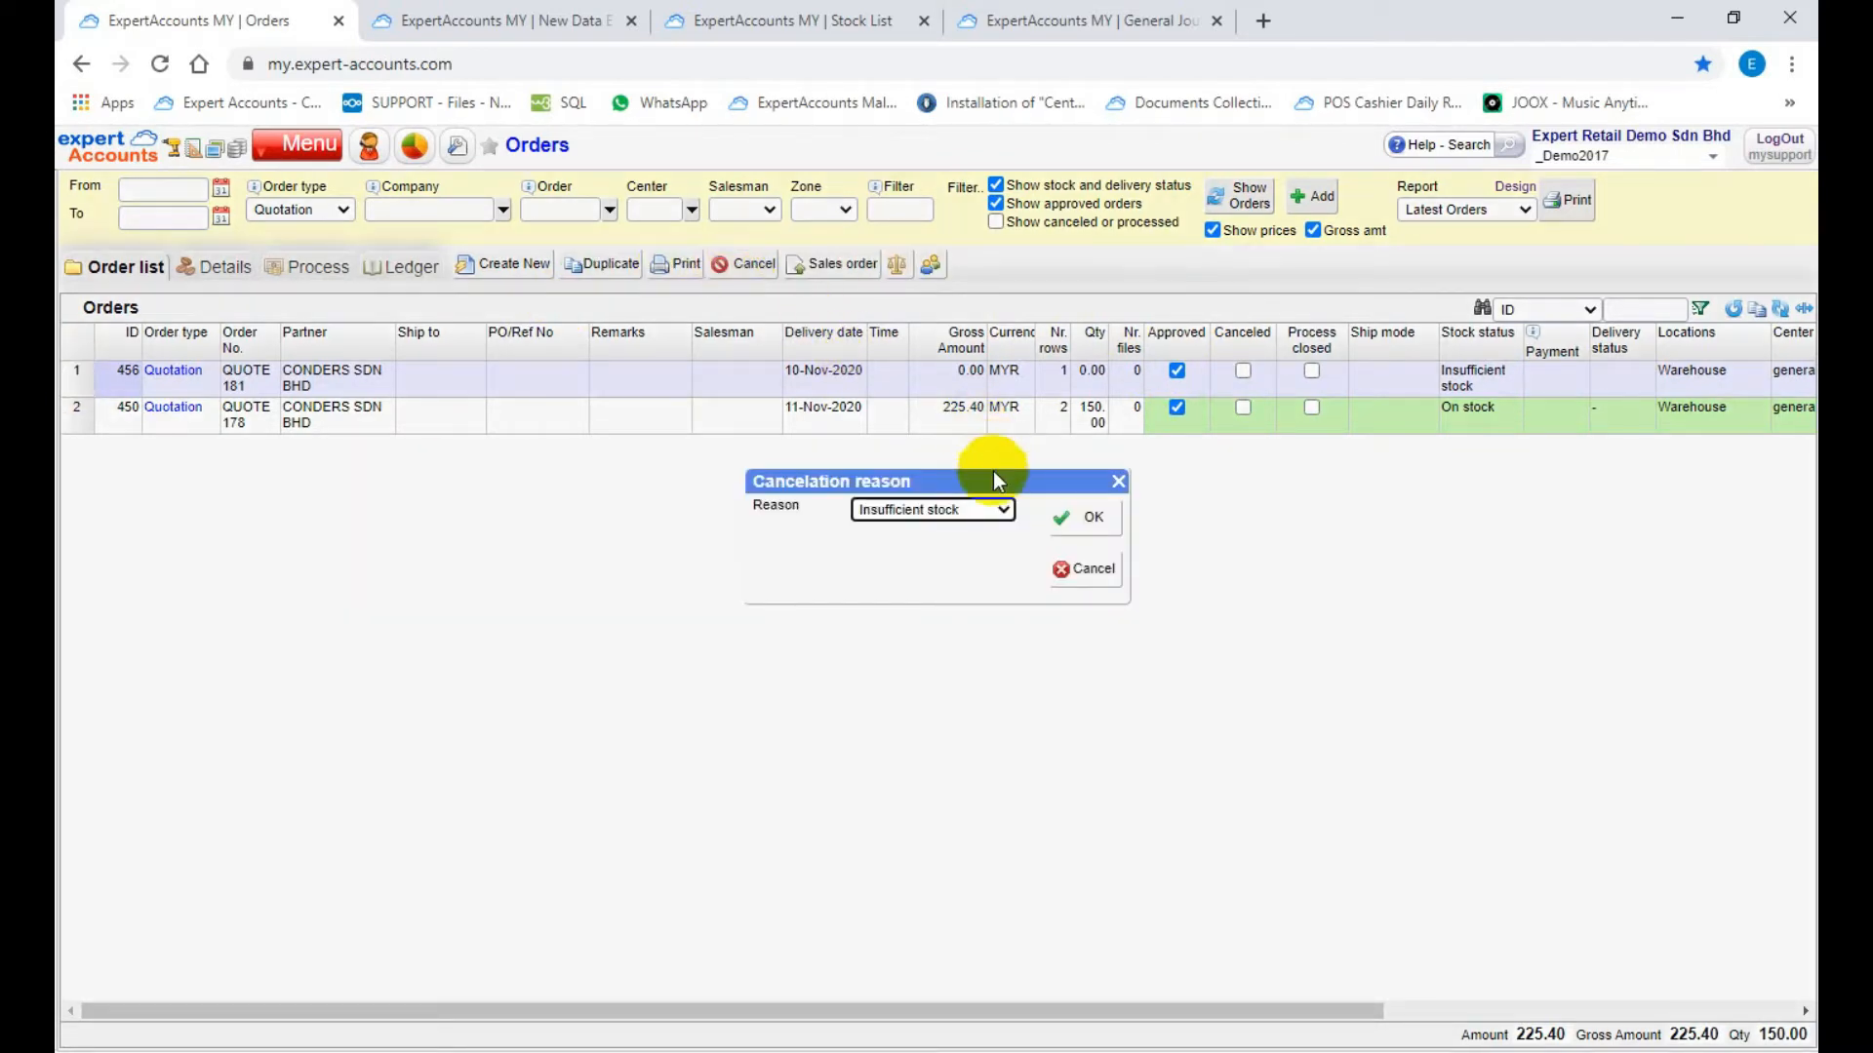
click(997, 509)
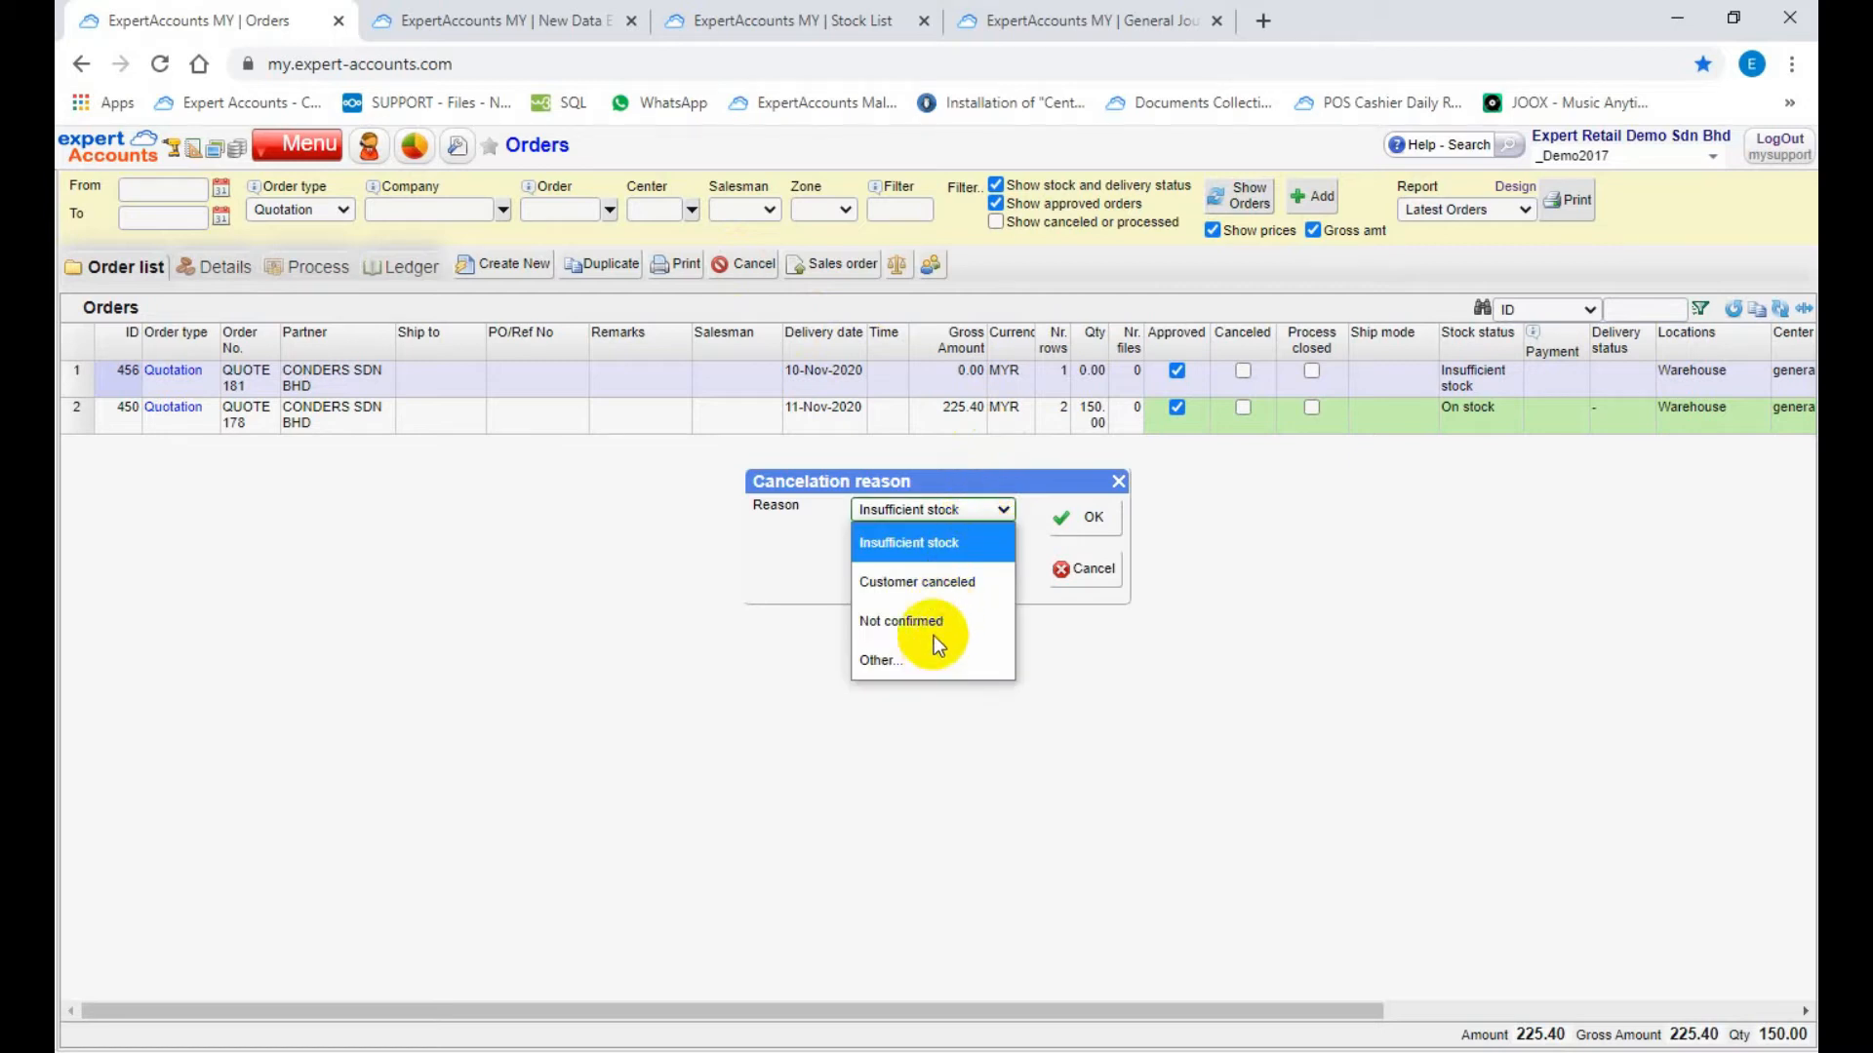
click(960, 513)
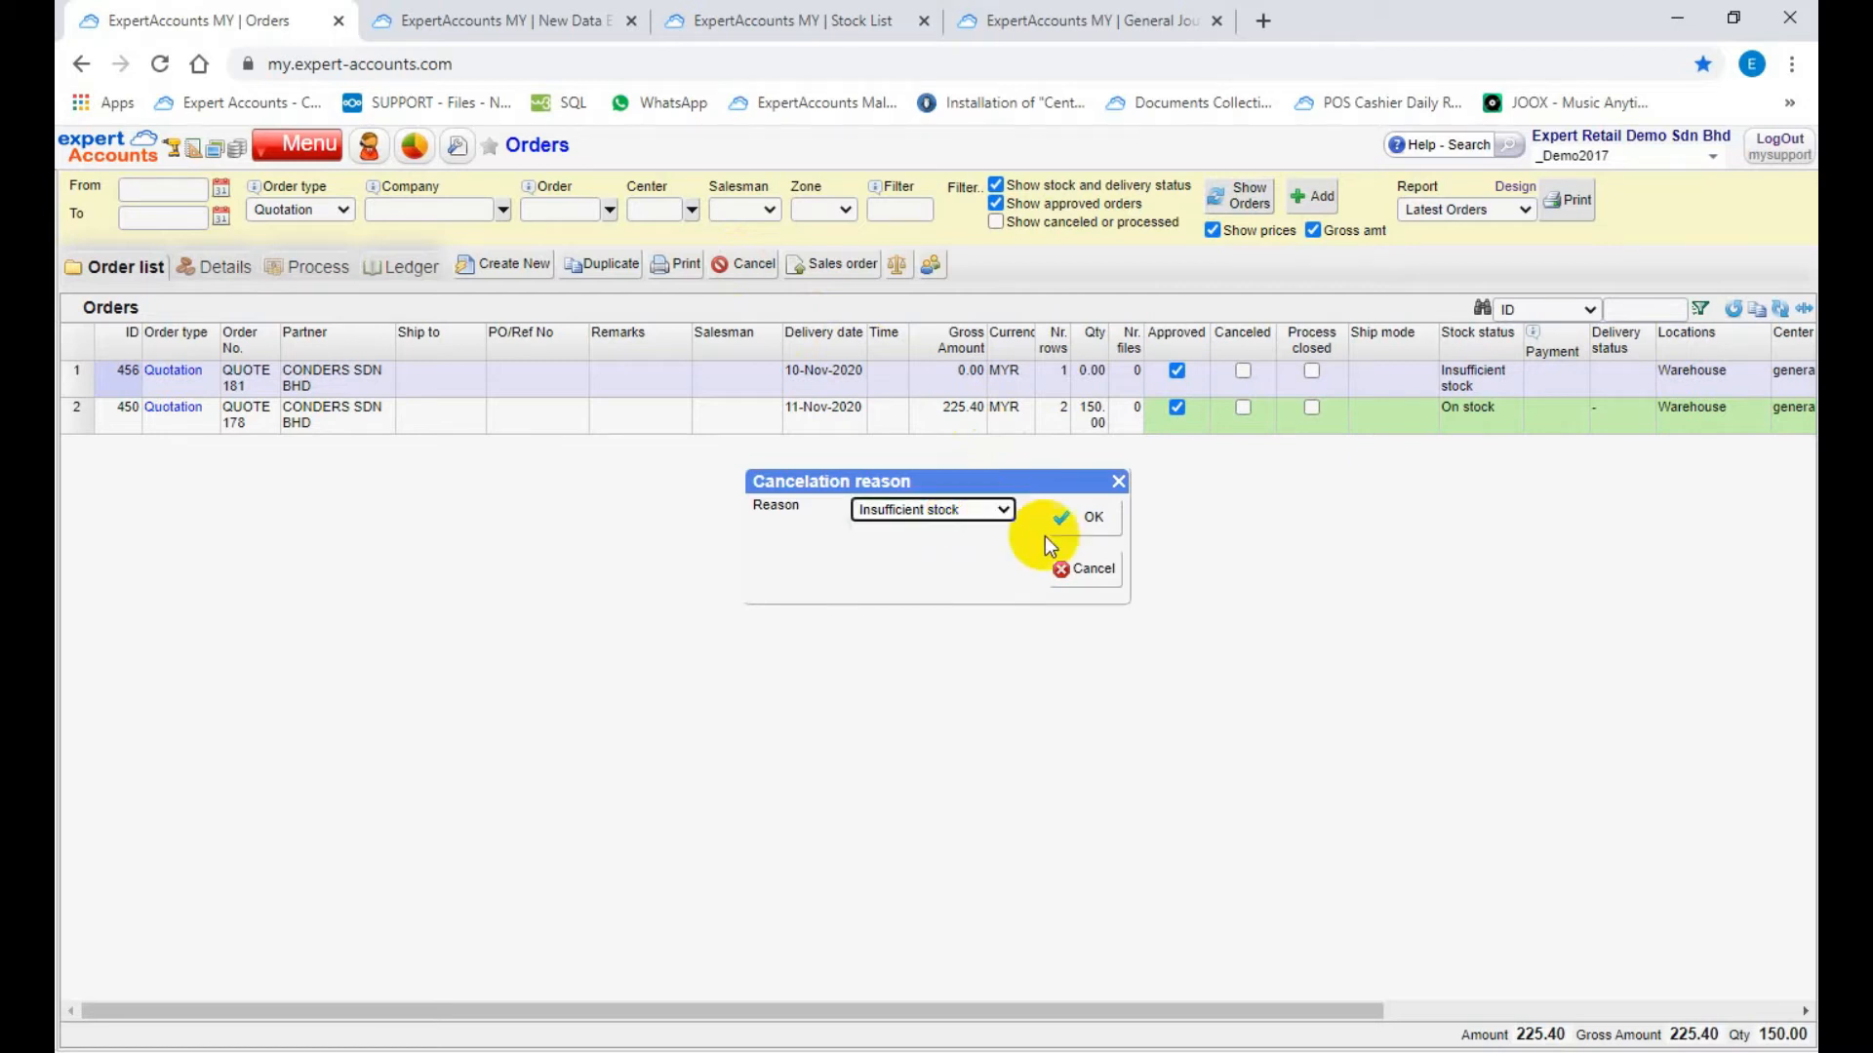
click(1085, 577)
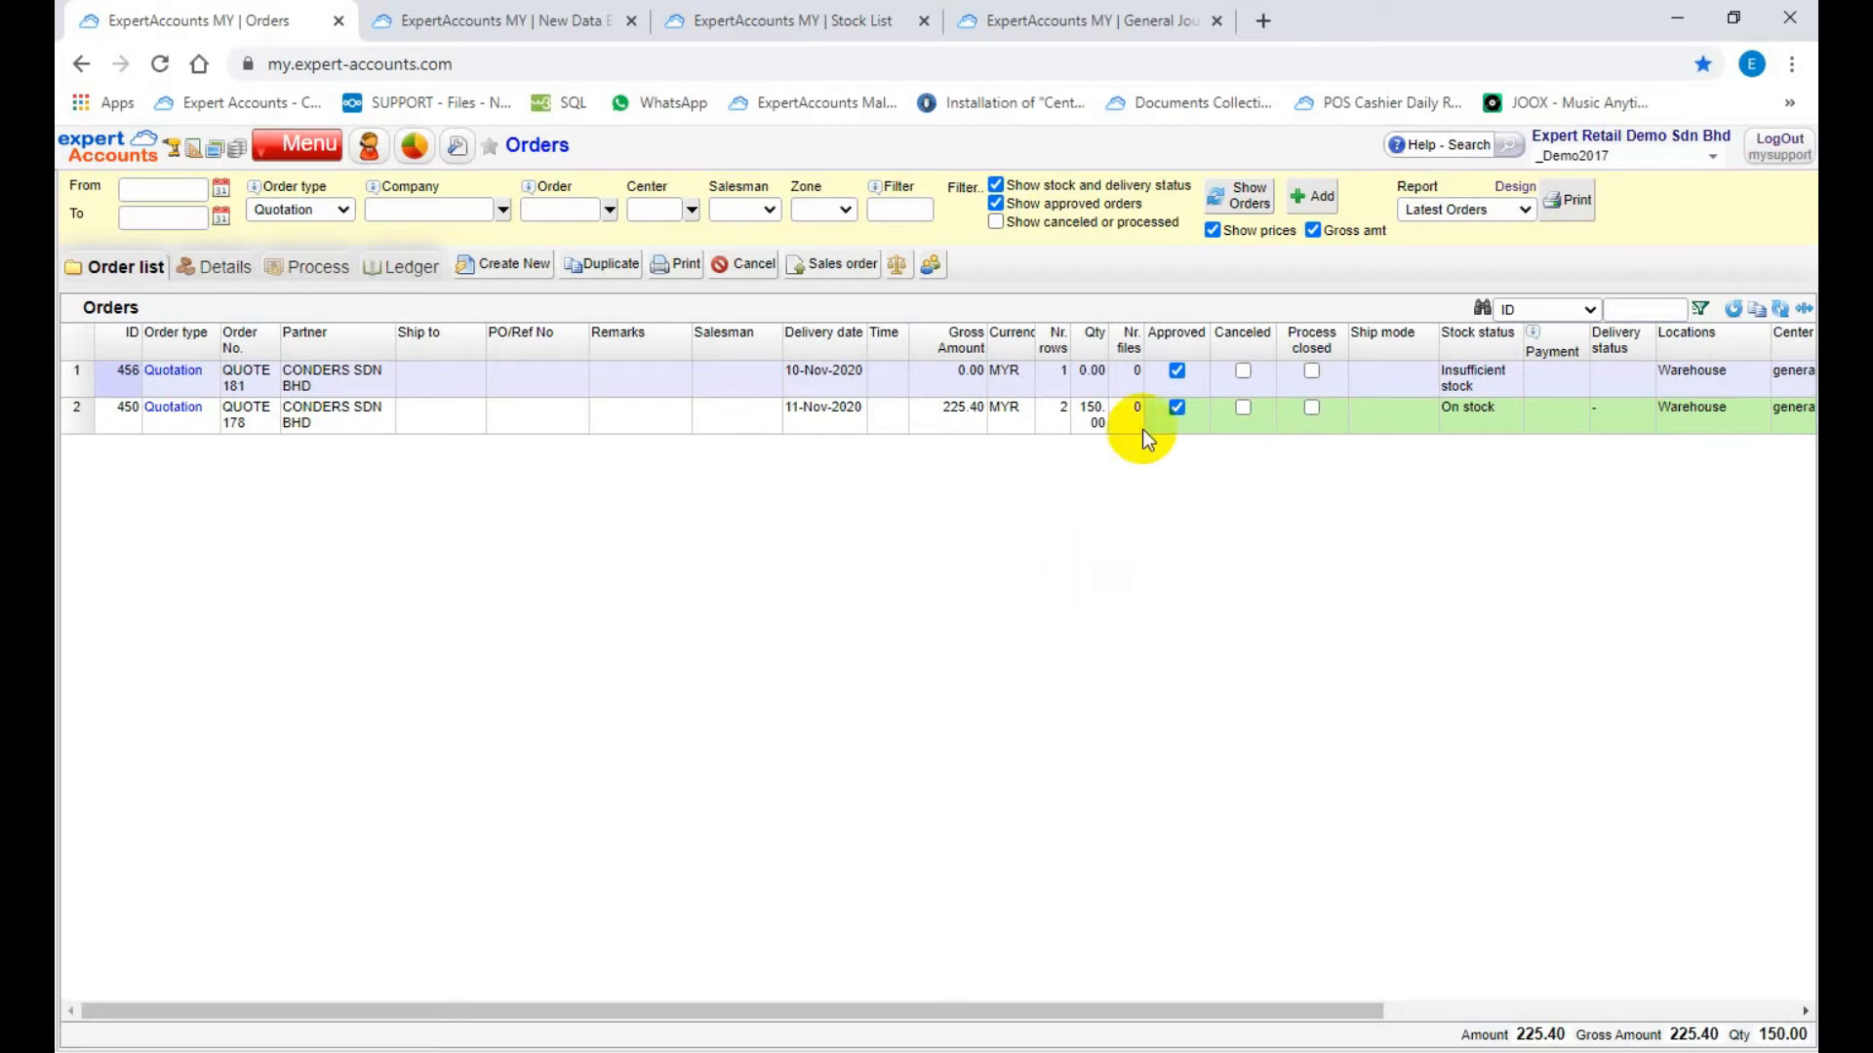
Step: Refresh the order list and convert the approved 10-Nov-2020 CONDERS SDN BHD quotation to a sales order
click(1243, 203)
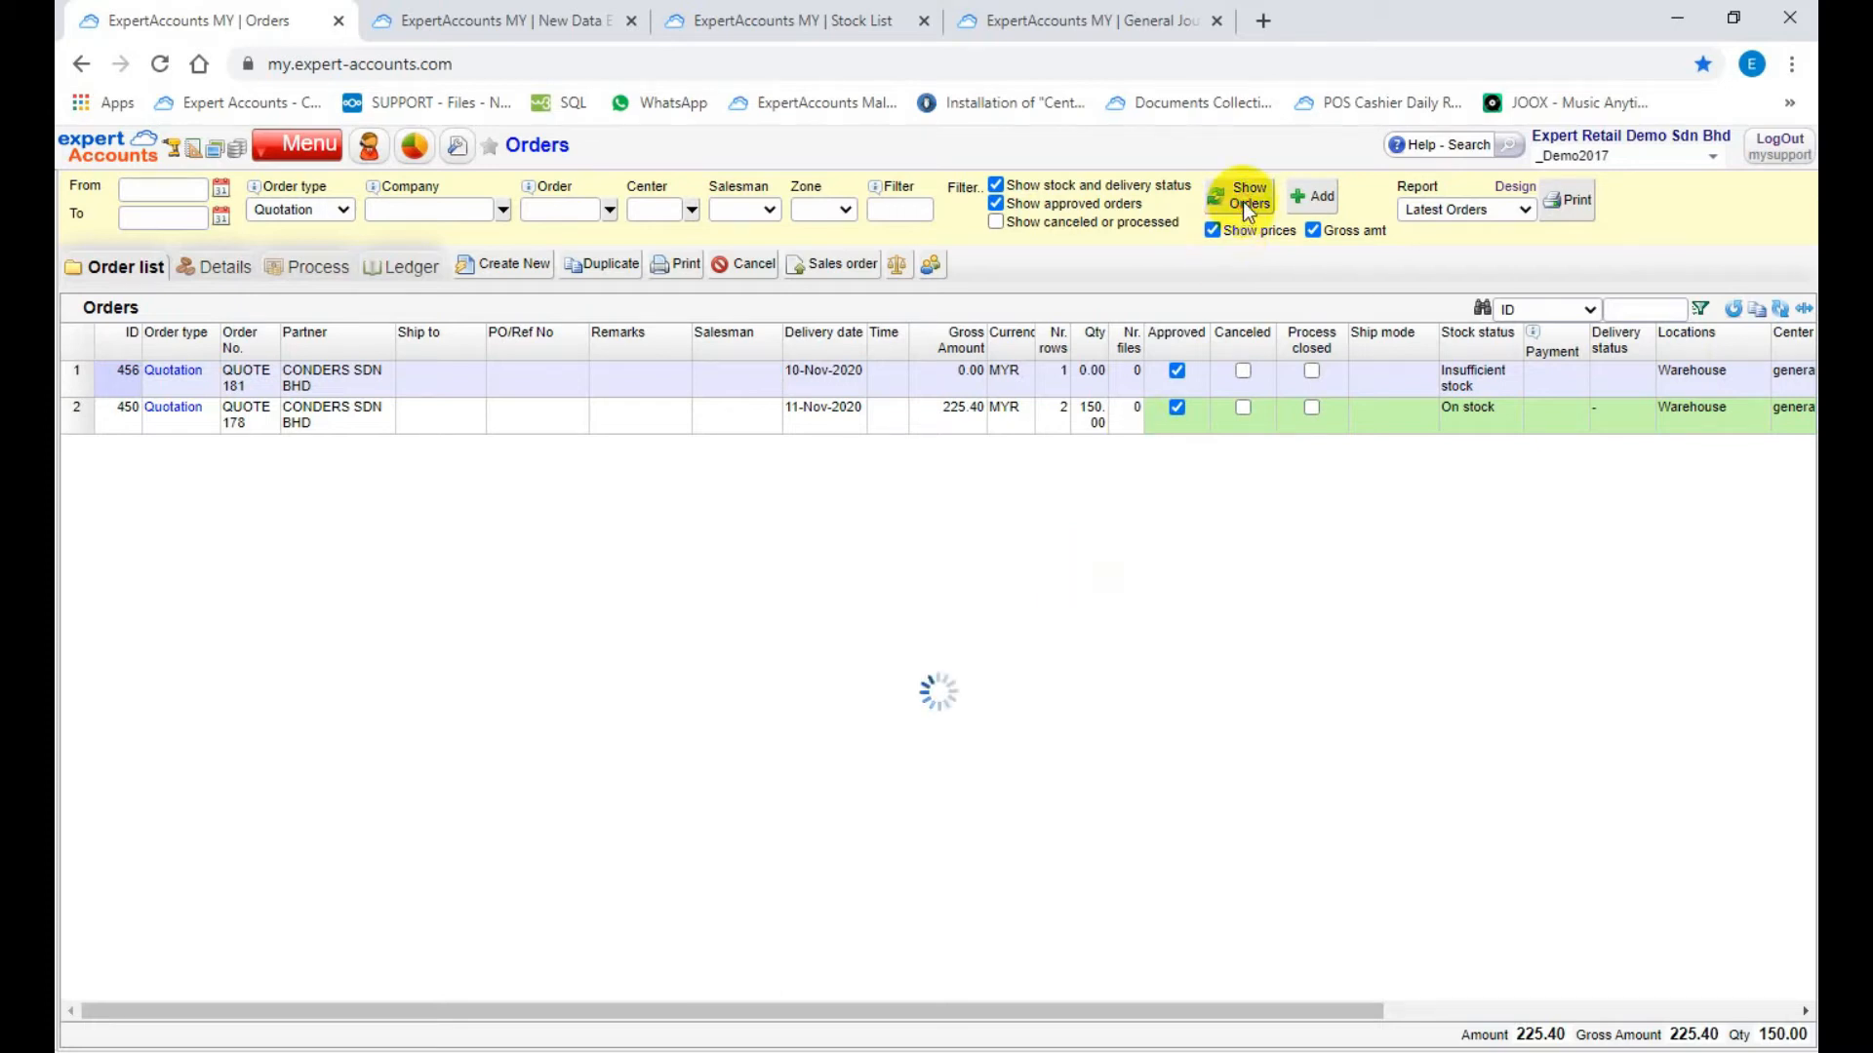
click(77, 375)
click(833, 267)
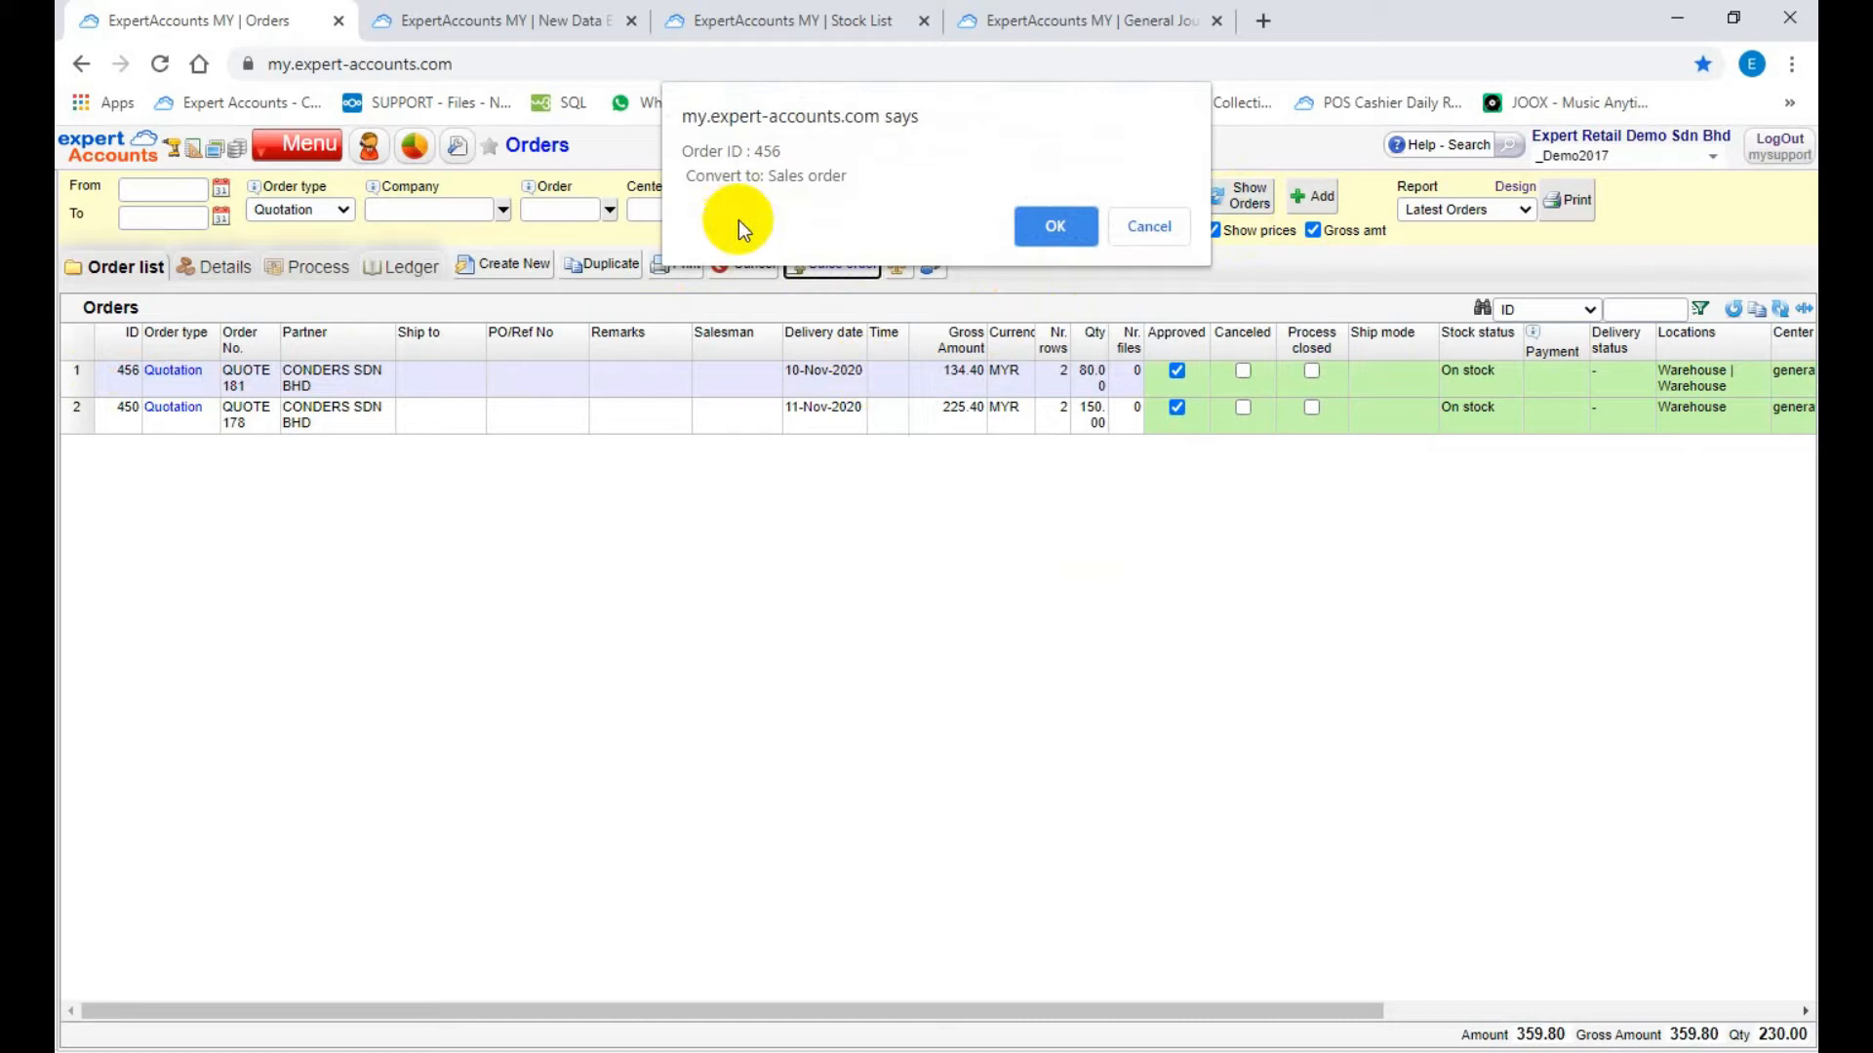
click(1058, 231)
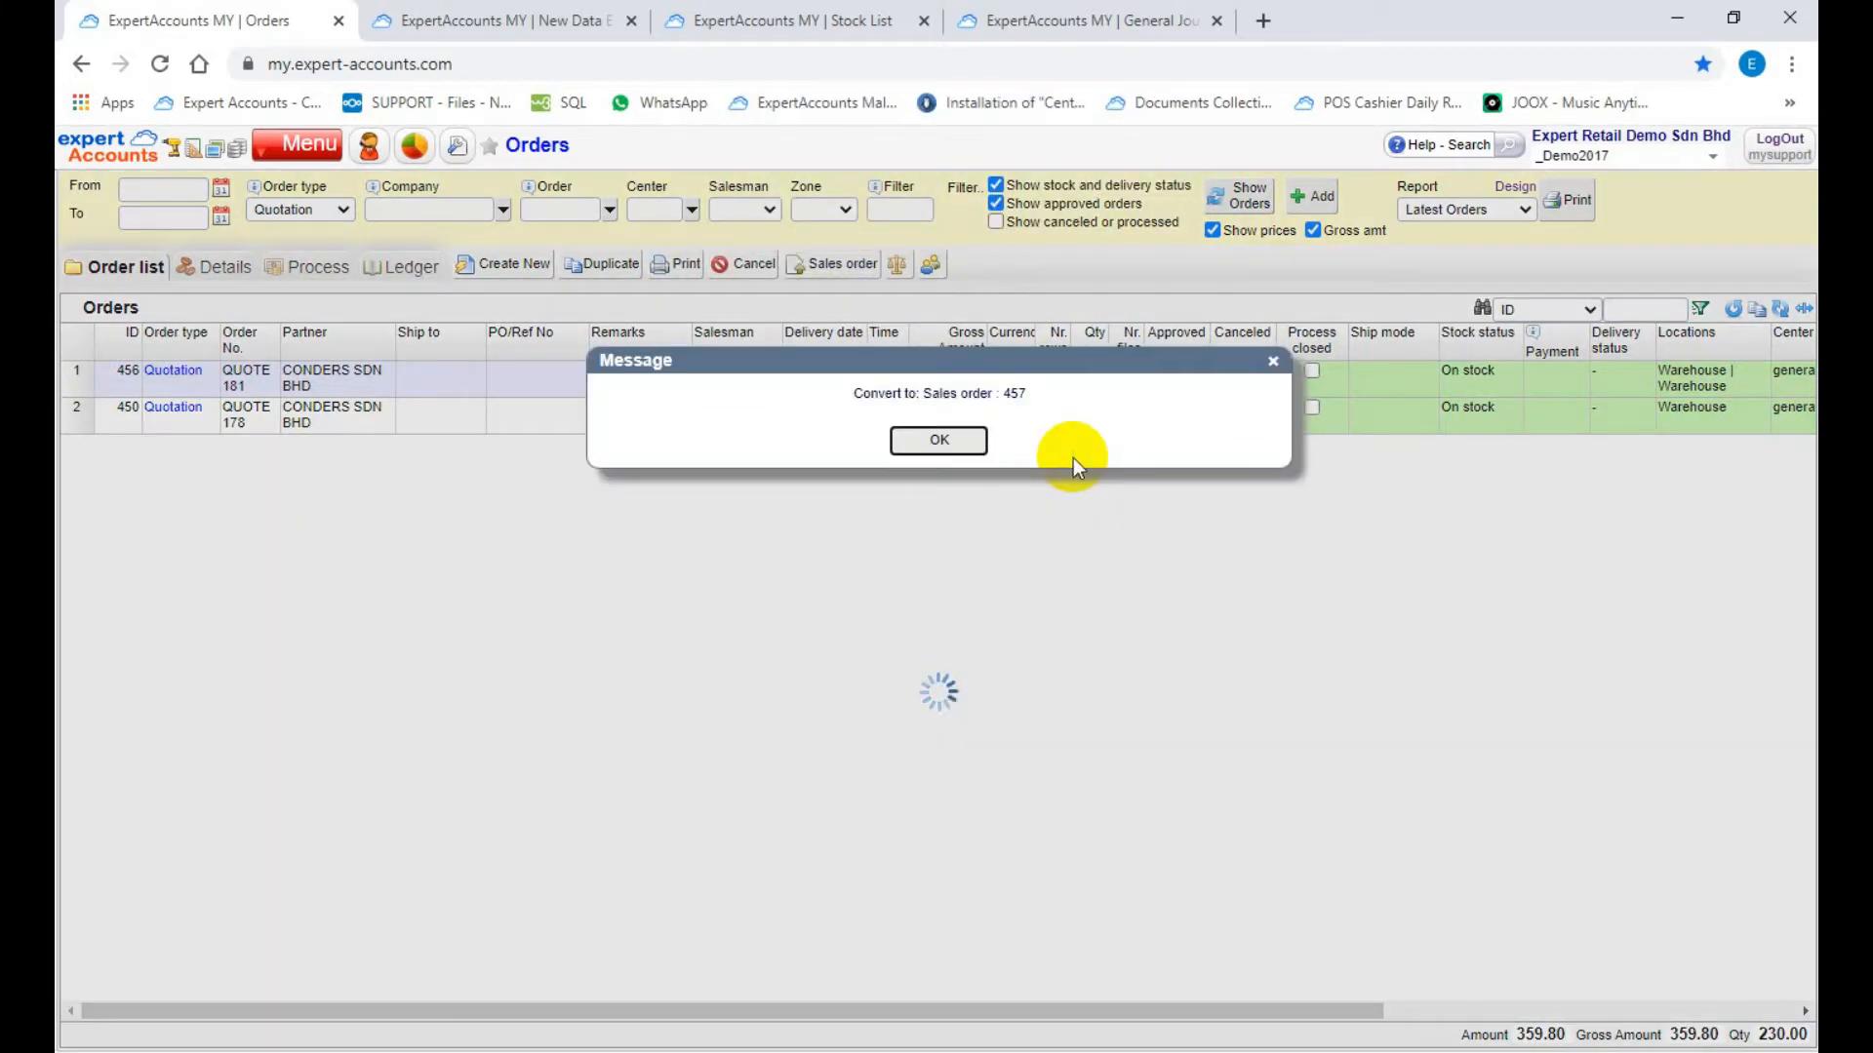
click(940, 441)
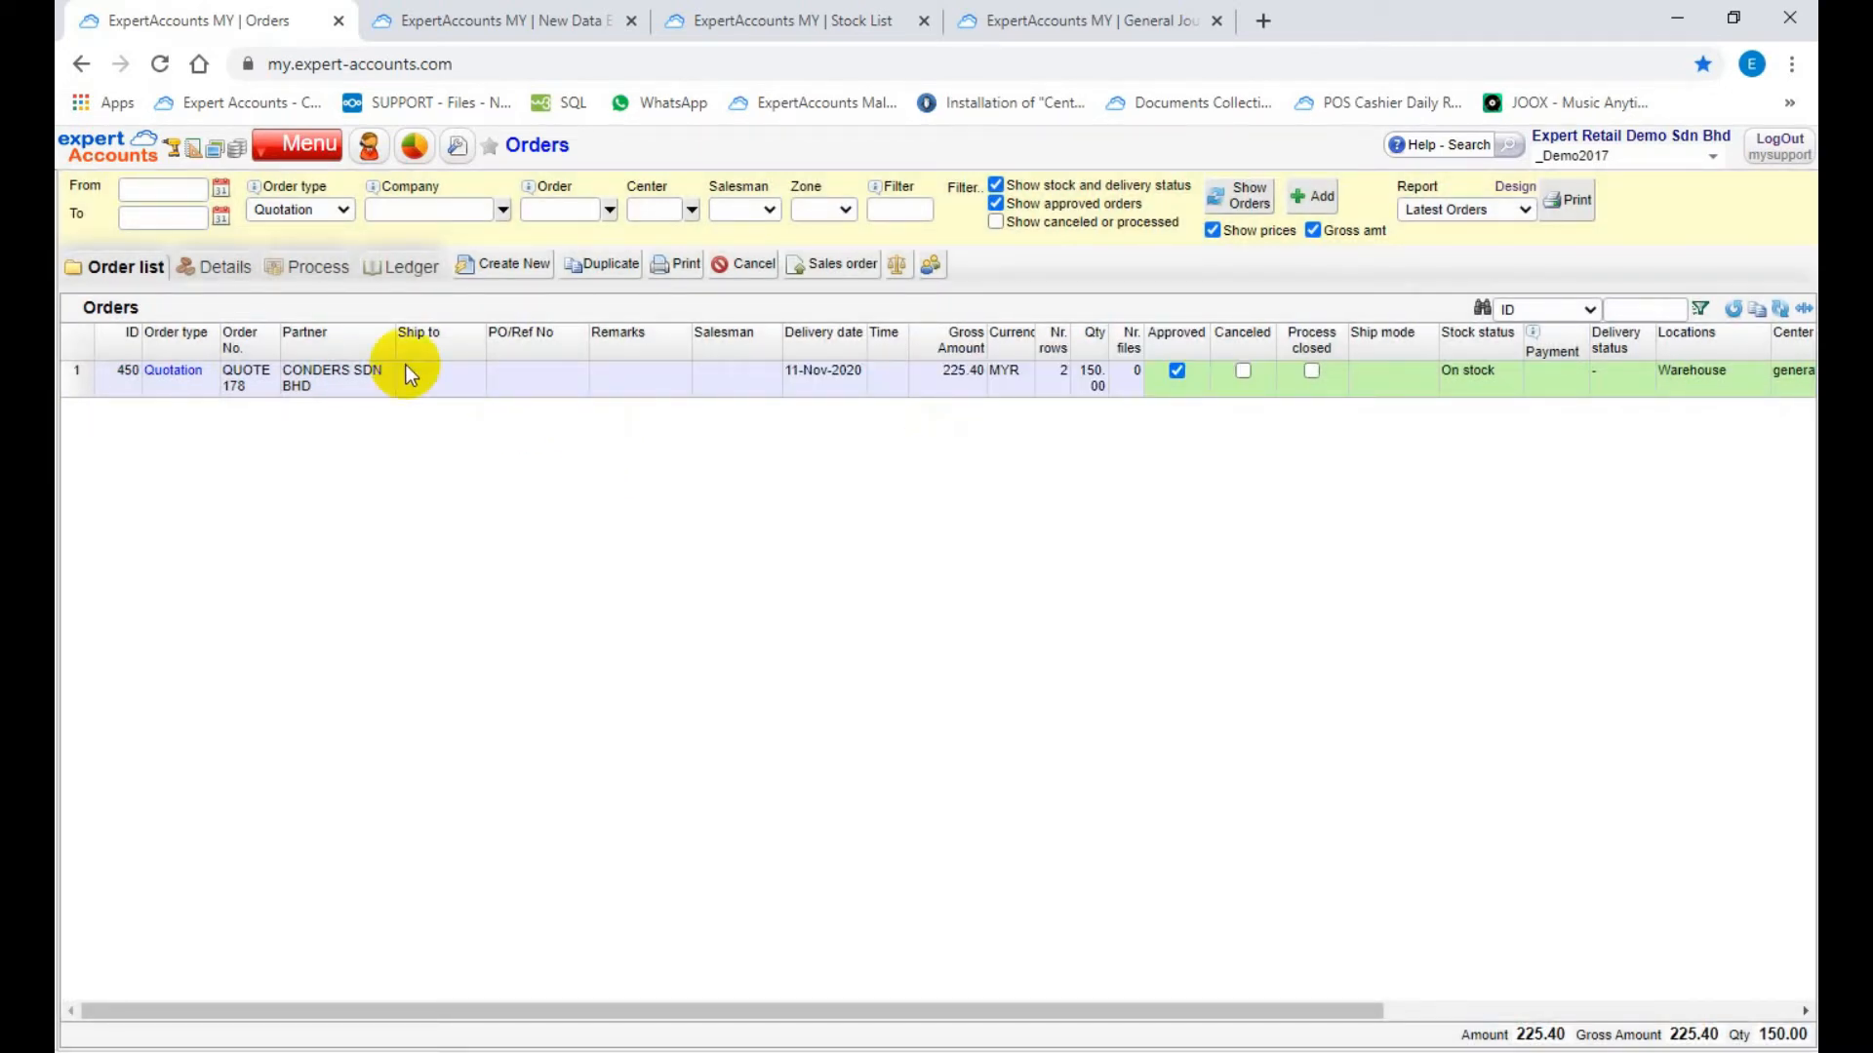
Step: List the orders of type Sales order and check which source order ID each one was created for
click(339, 212)
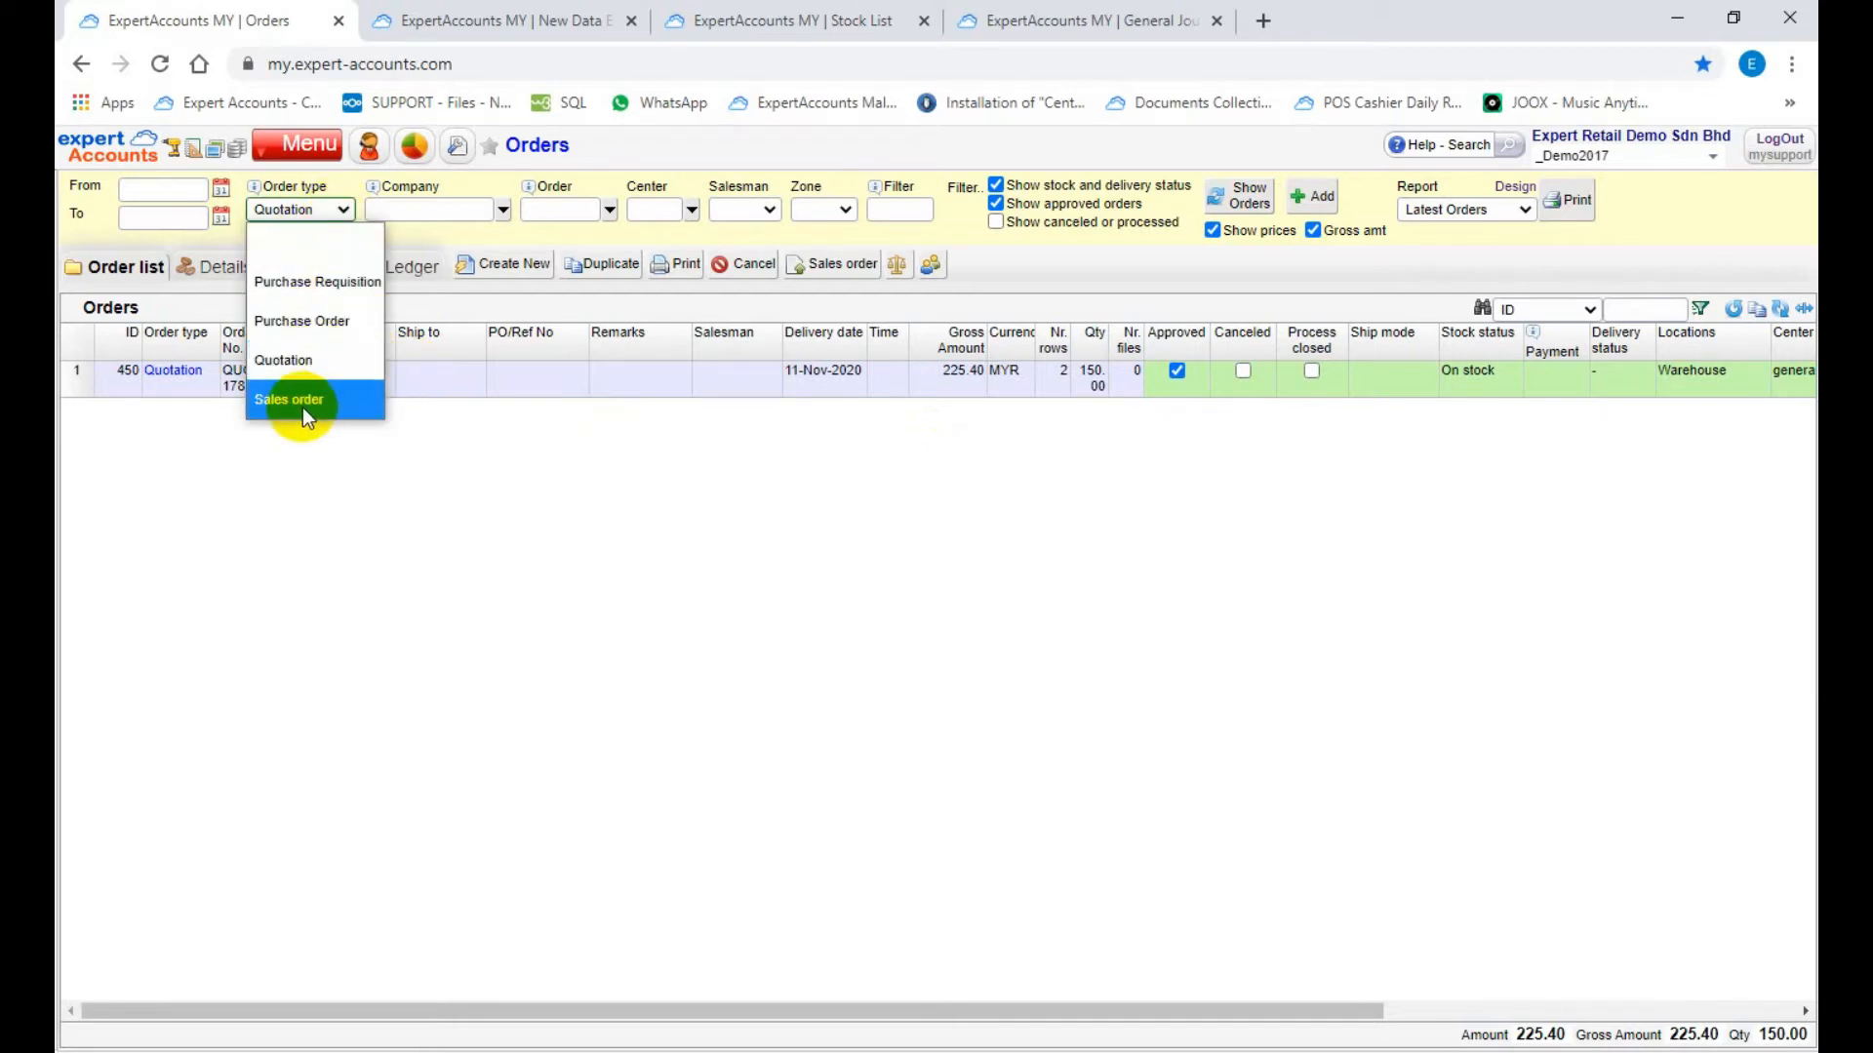
click(297, 400)
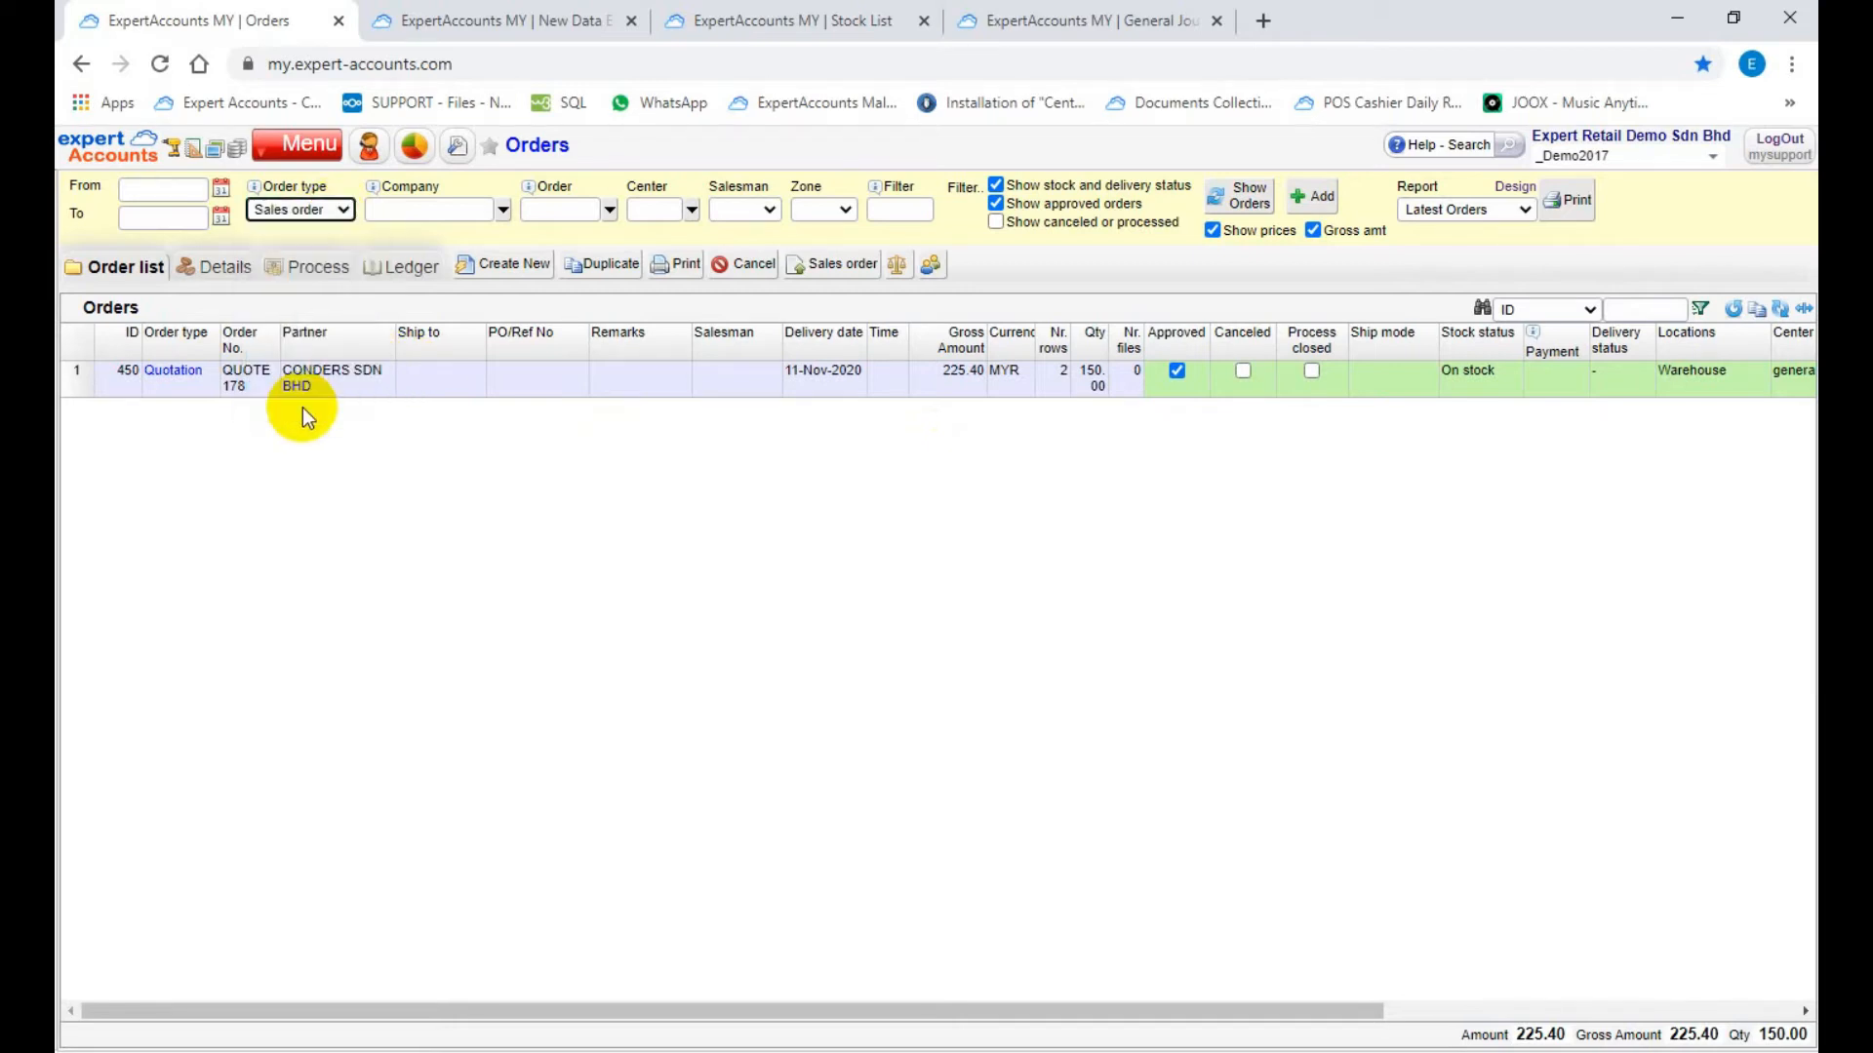
click(1241, 202)
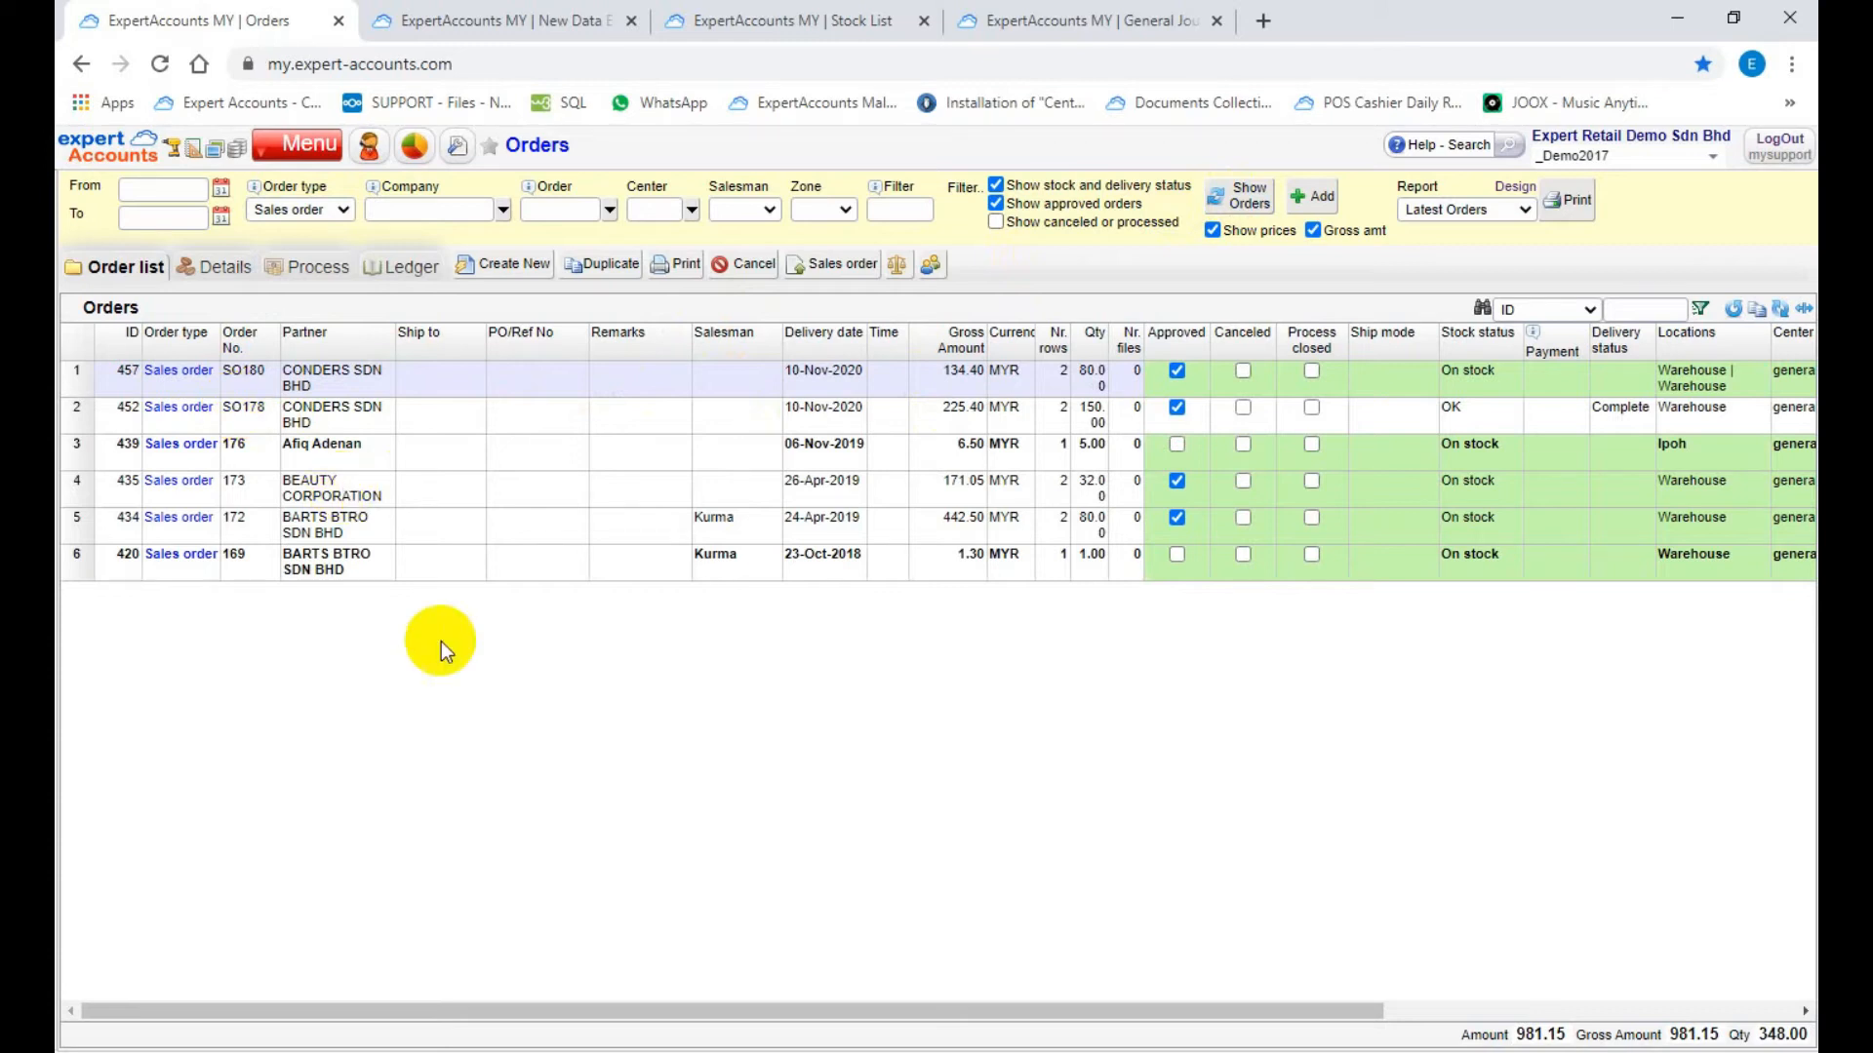
drag(598, 1009, 1002, 997)
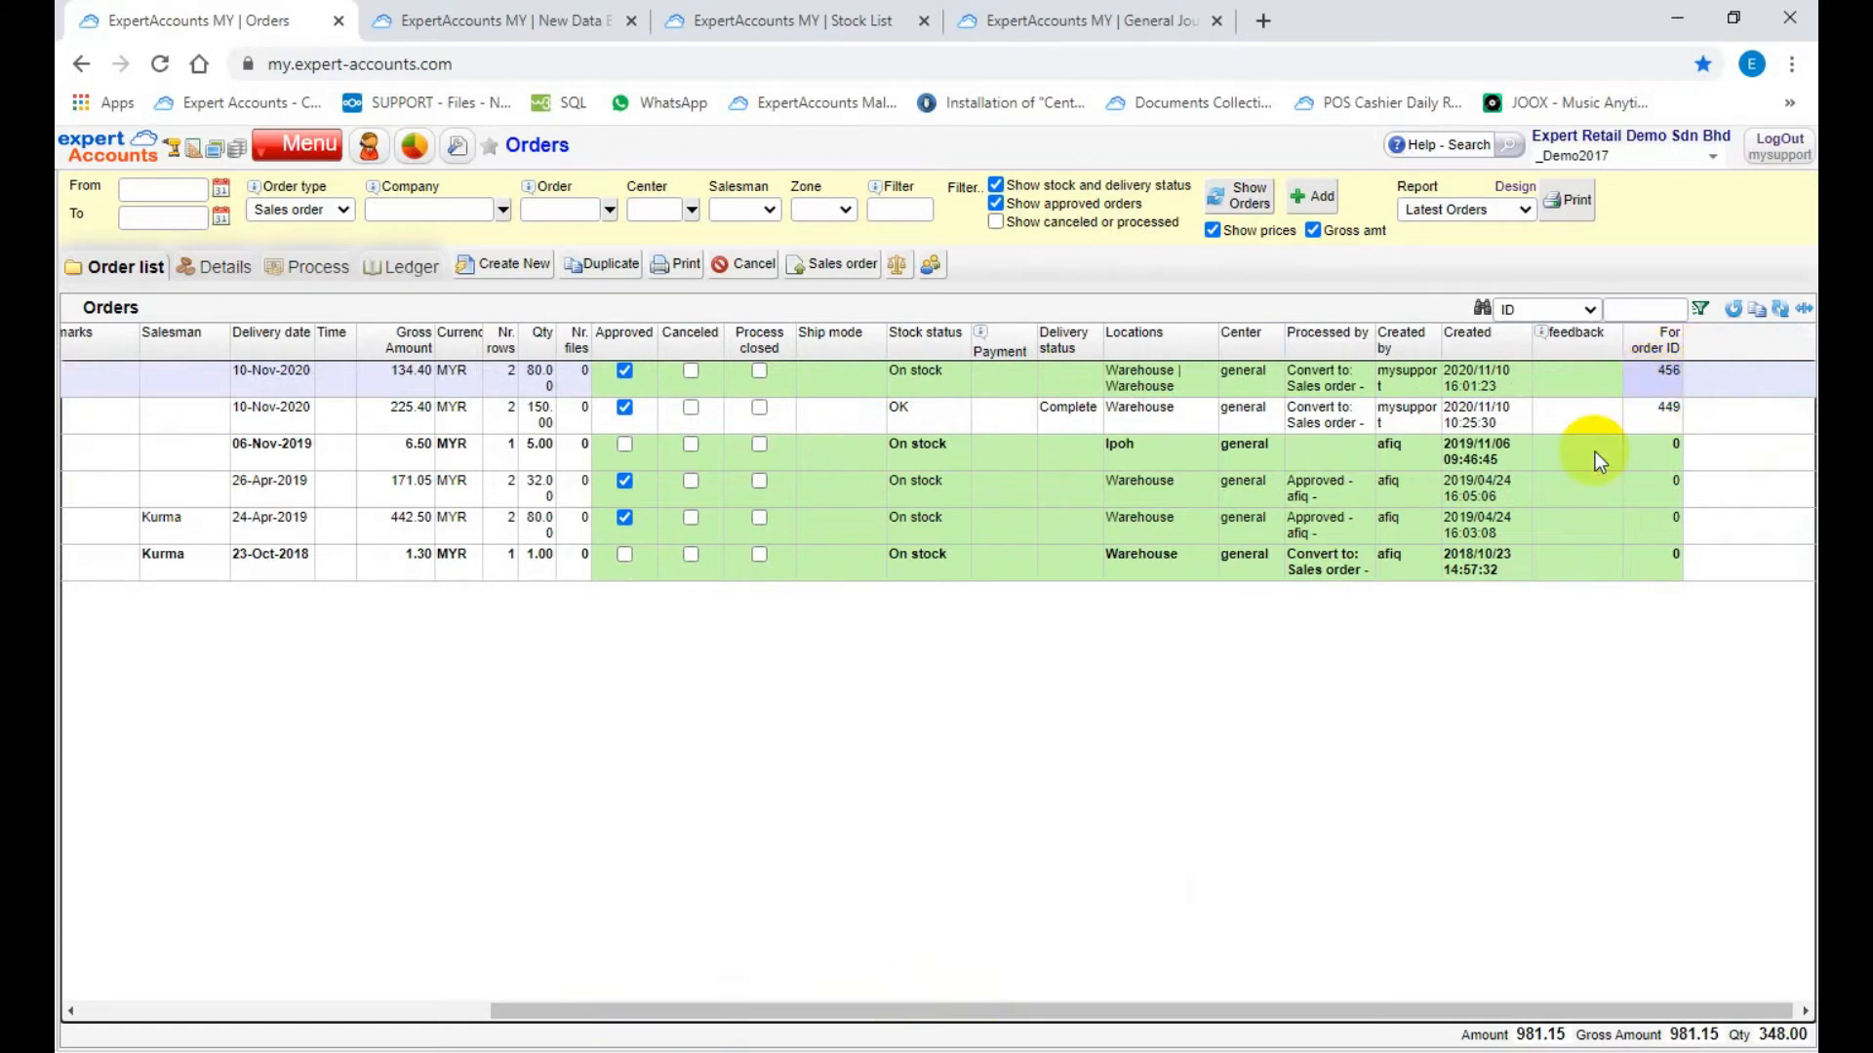
Step: Clear the order type filter and list the orders matching the source quotation's order ID
click(558, 209)
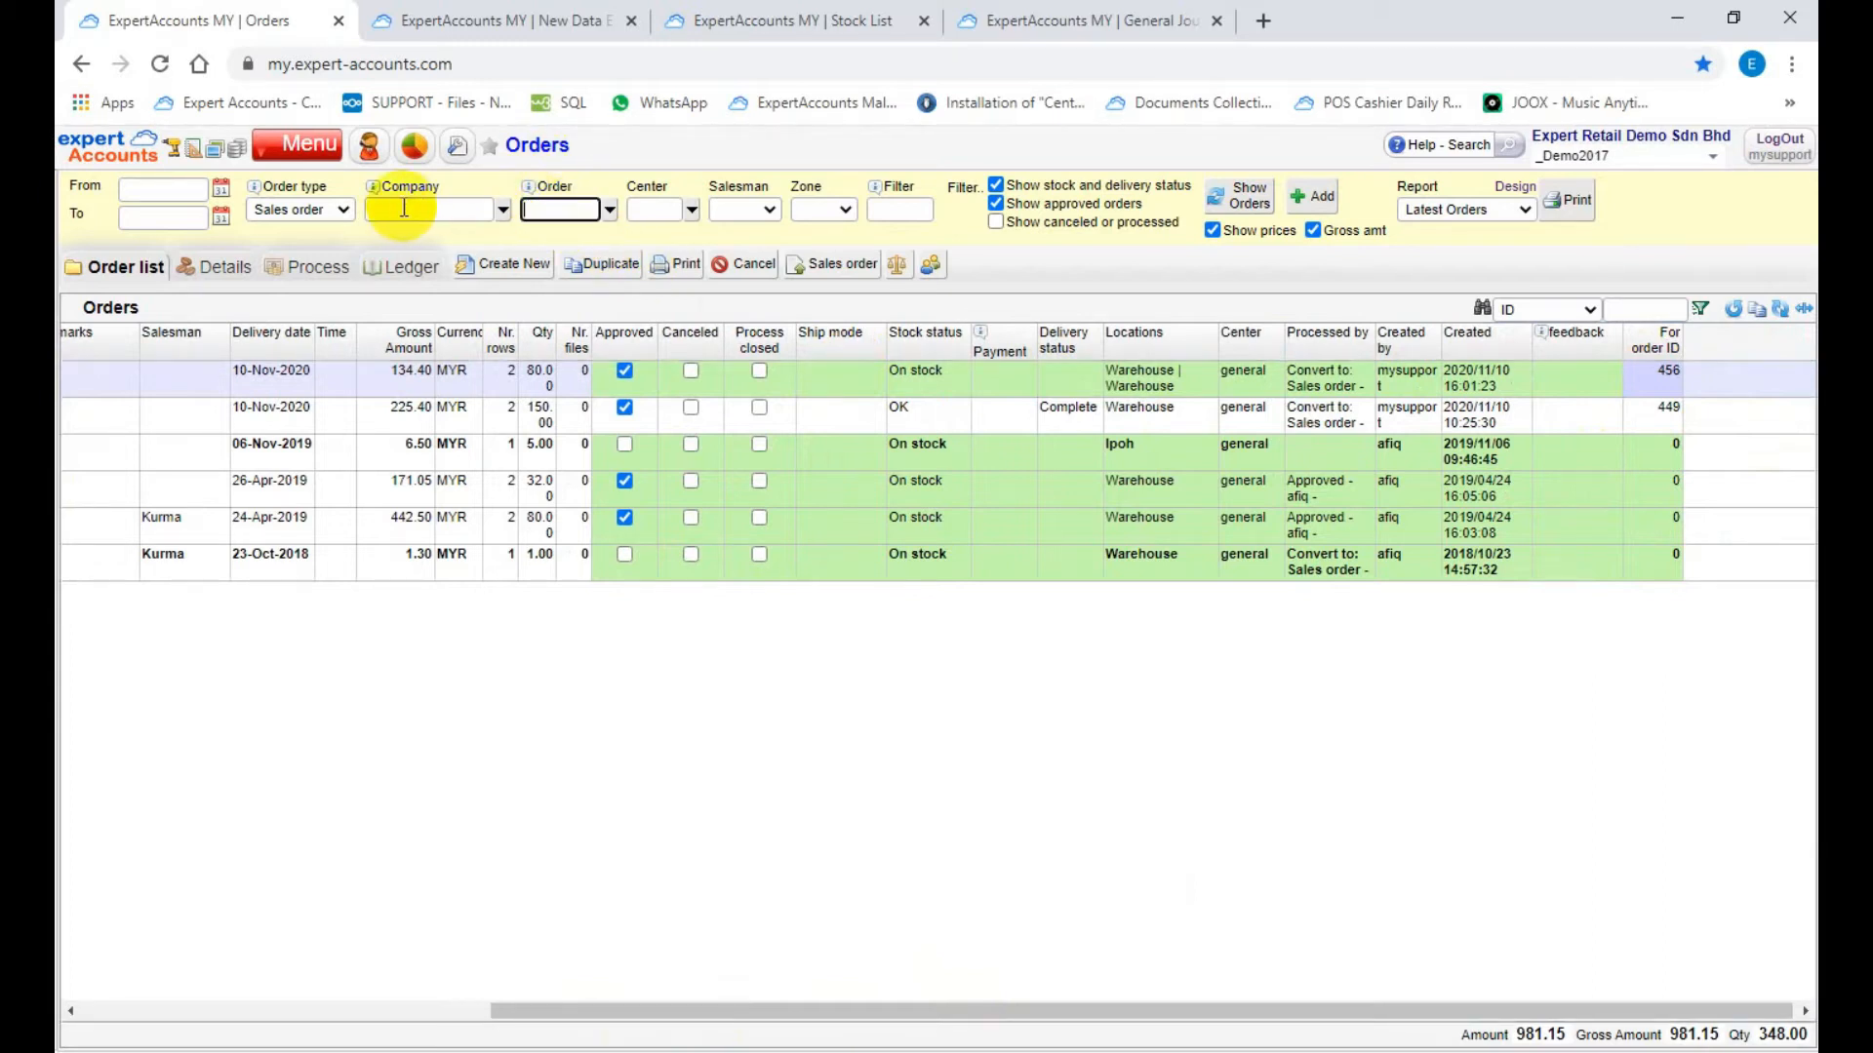
click(336, 208)
click(308, 245)
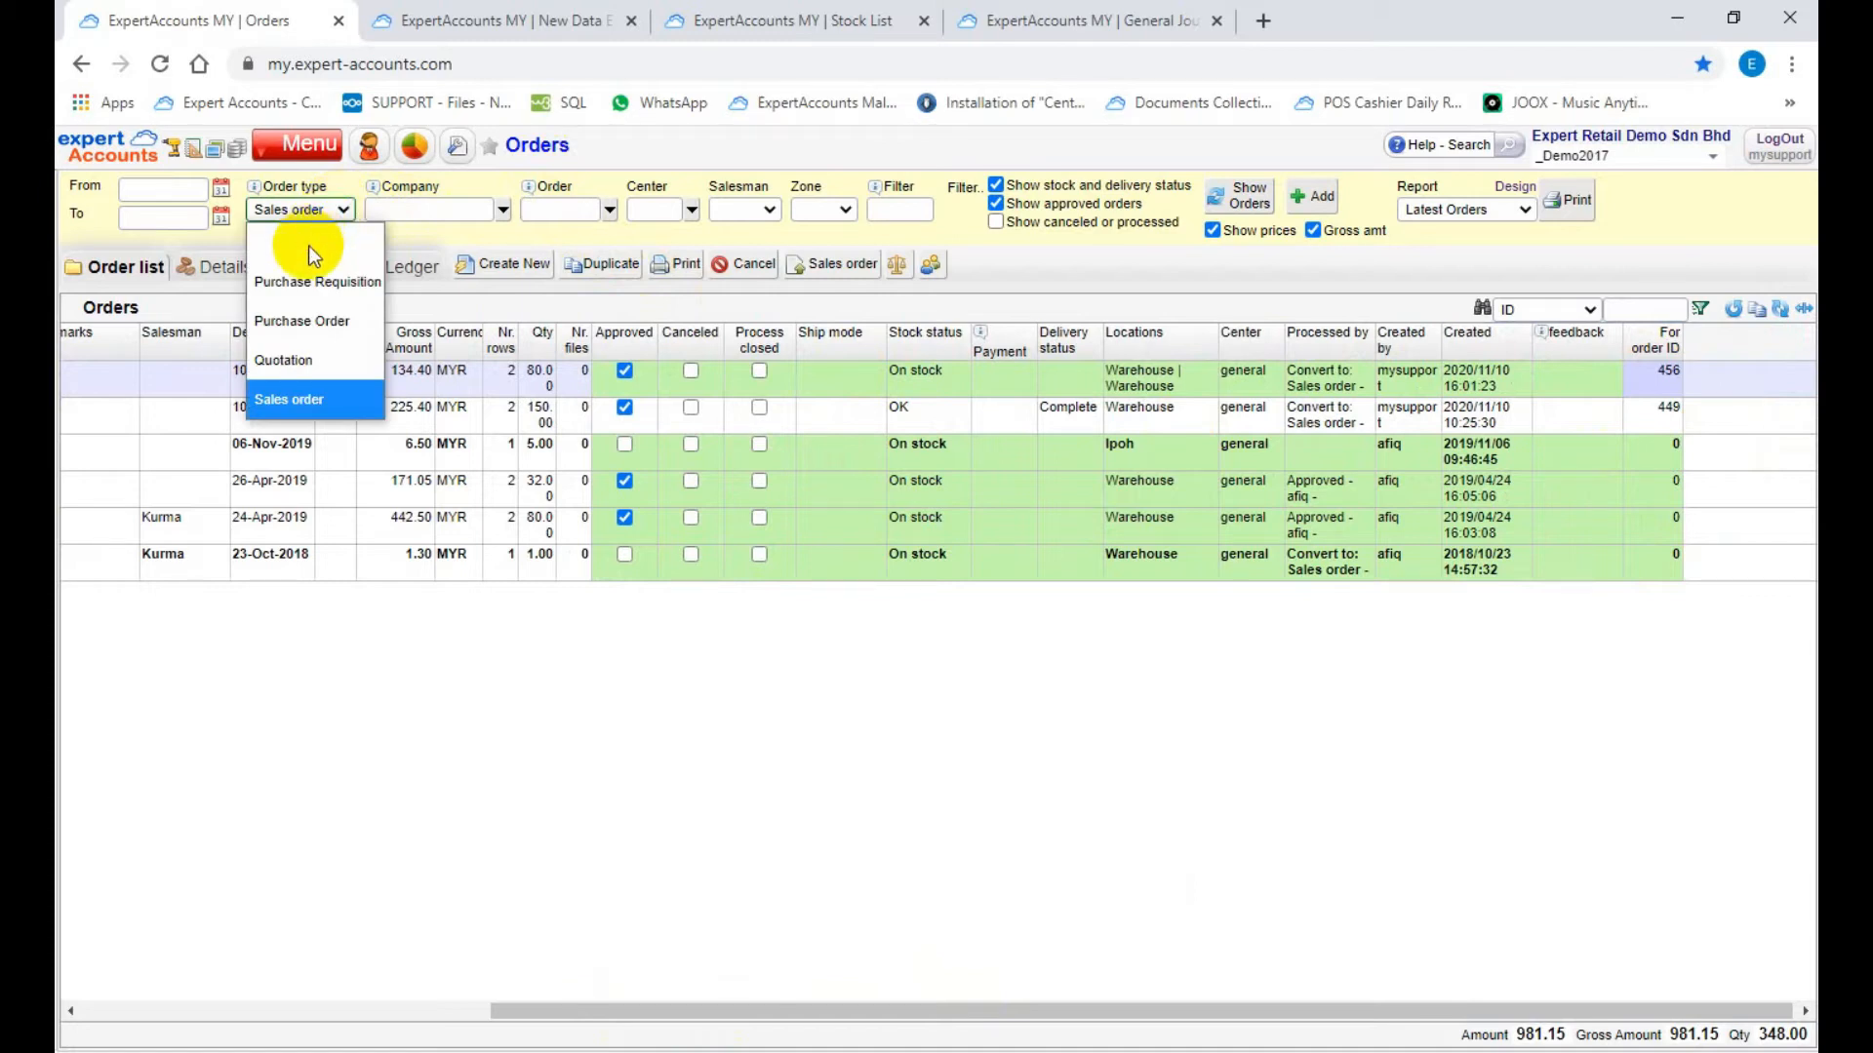
click(547, 209)
text(456)
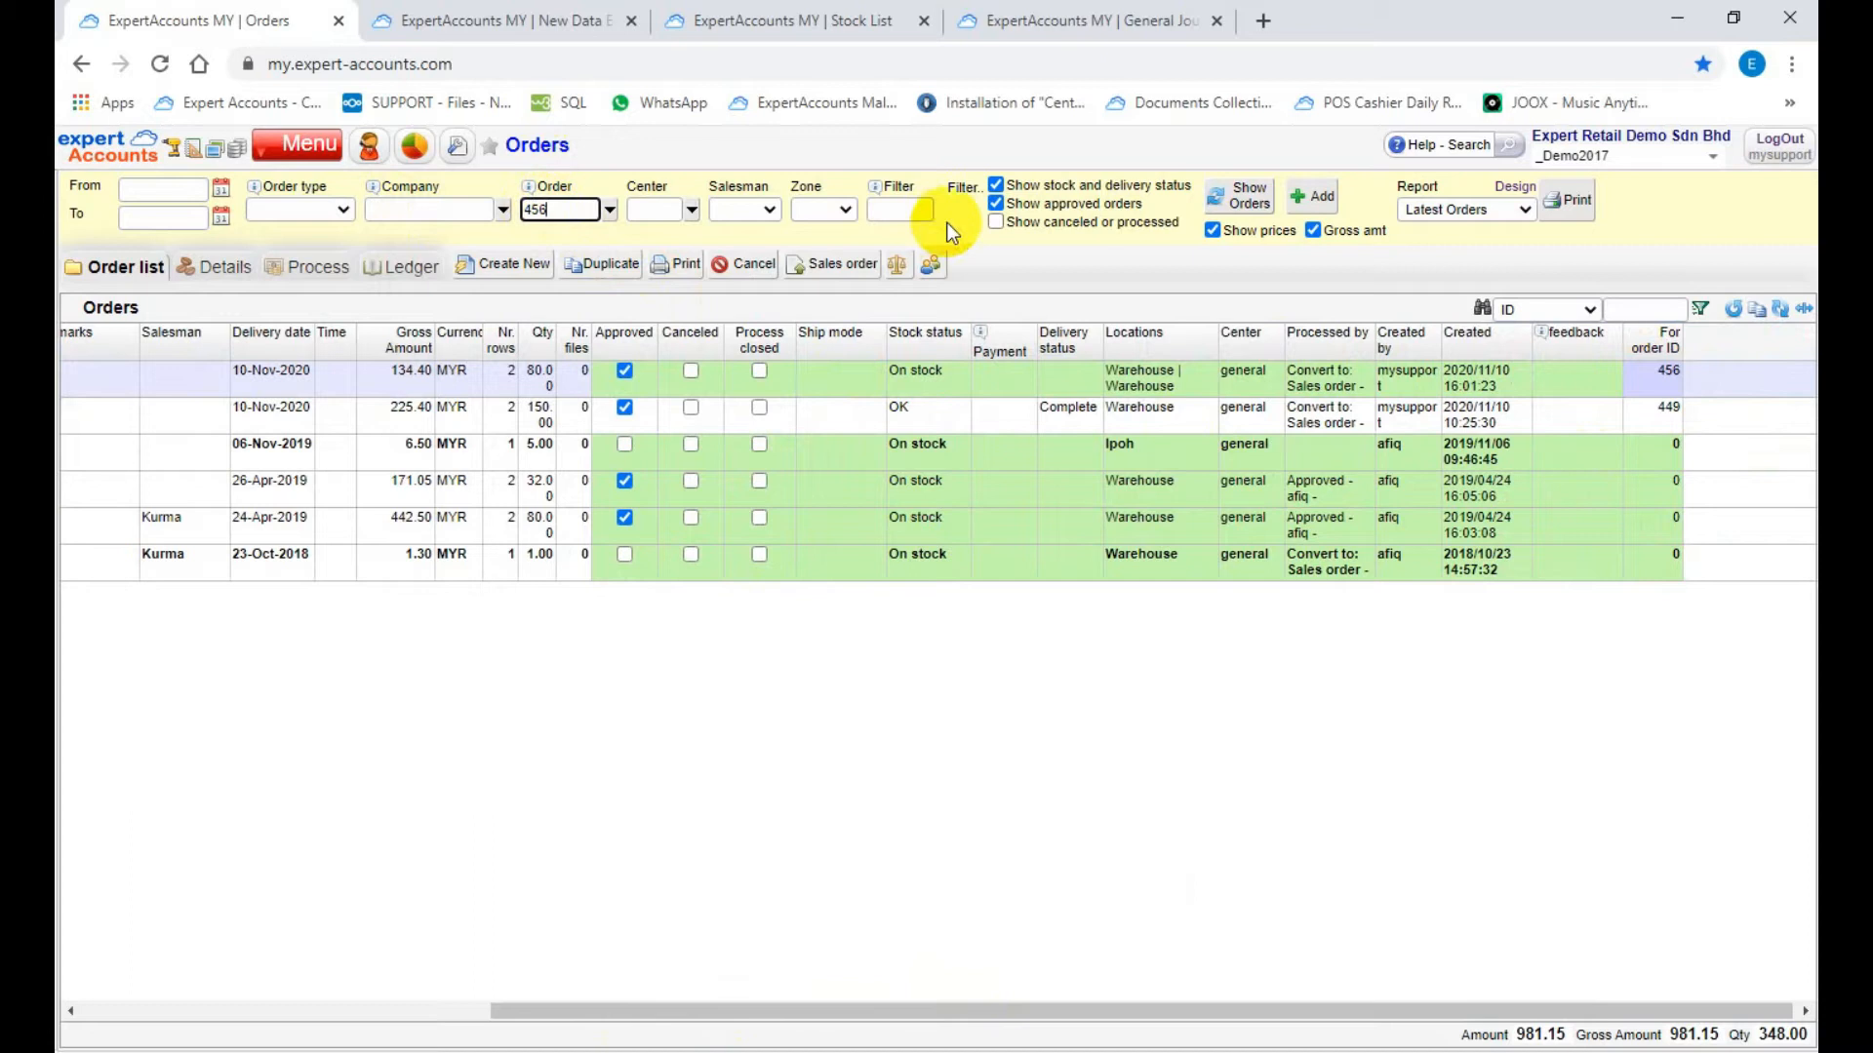
click(1237, 194)
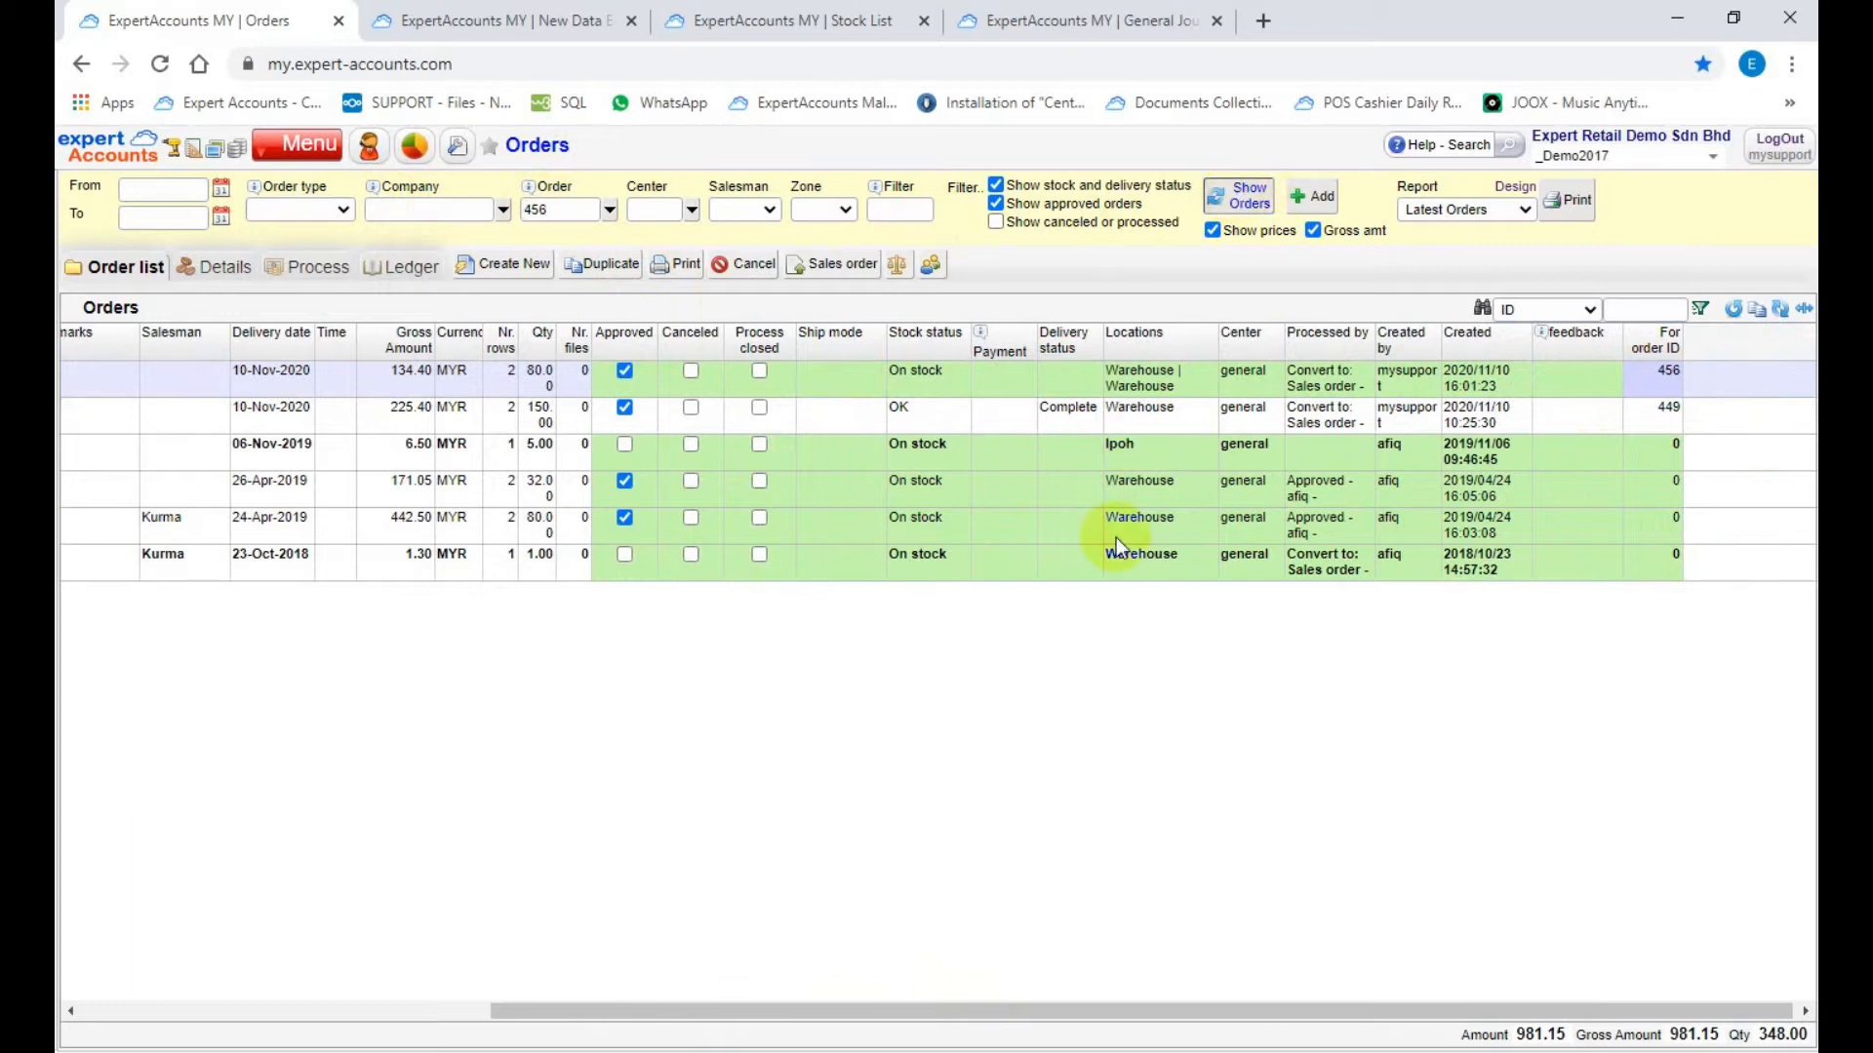
drag(1005, 1019, 243, 926)
Step: Review the new CONDERS SDN BHD sales order's details and create a new Customer D.O. document from it
click(80, 376)
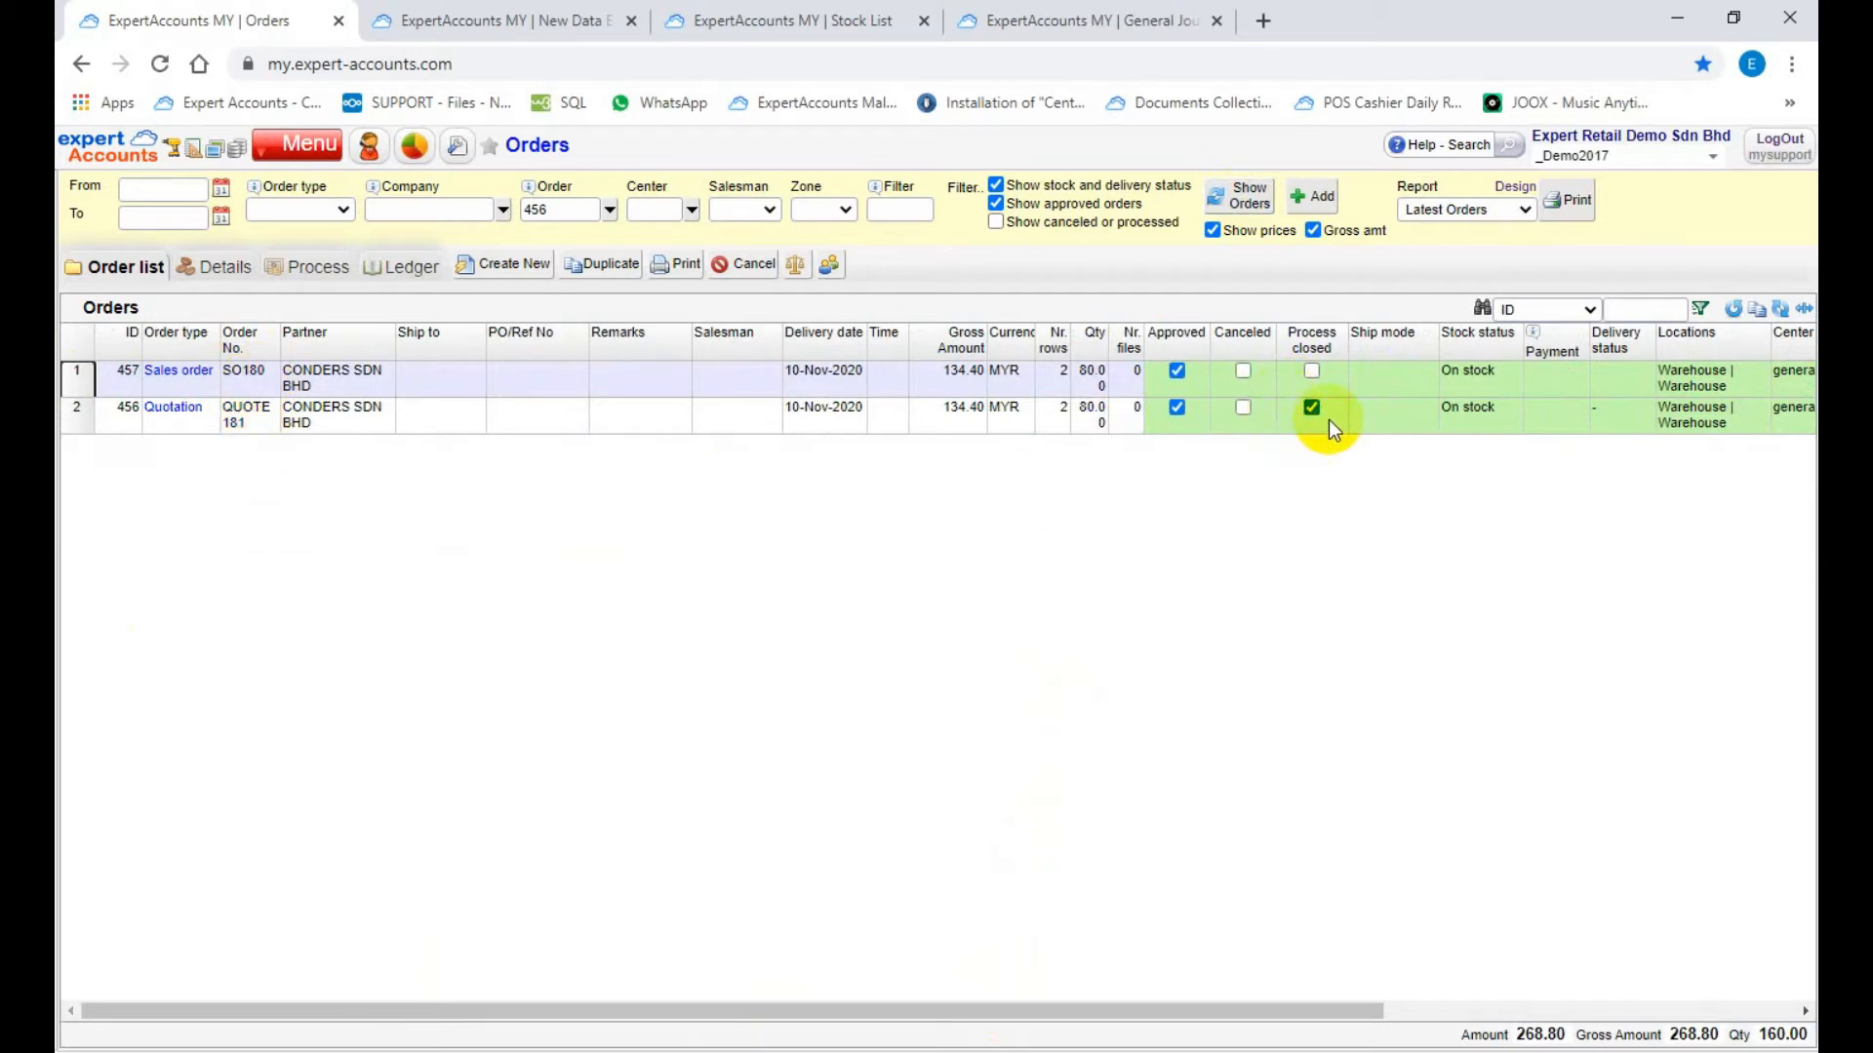
click(213, 263)
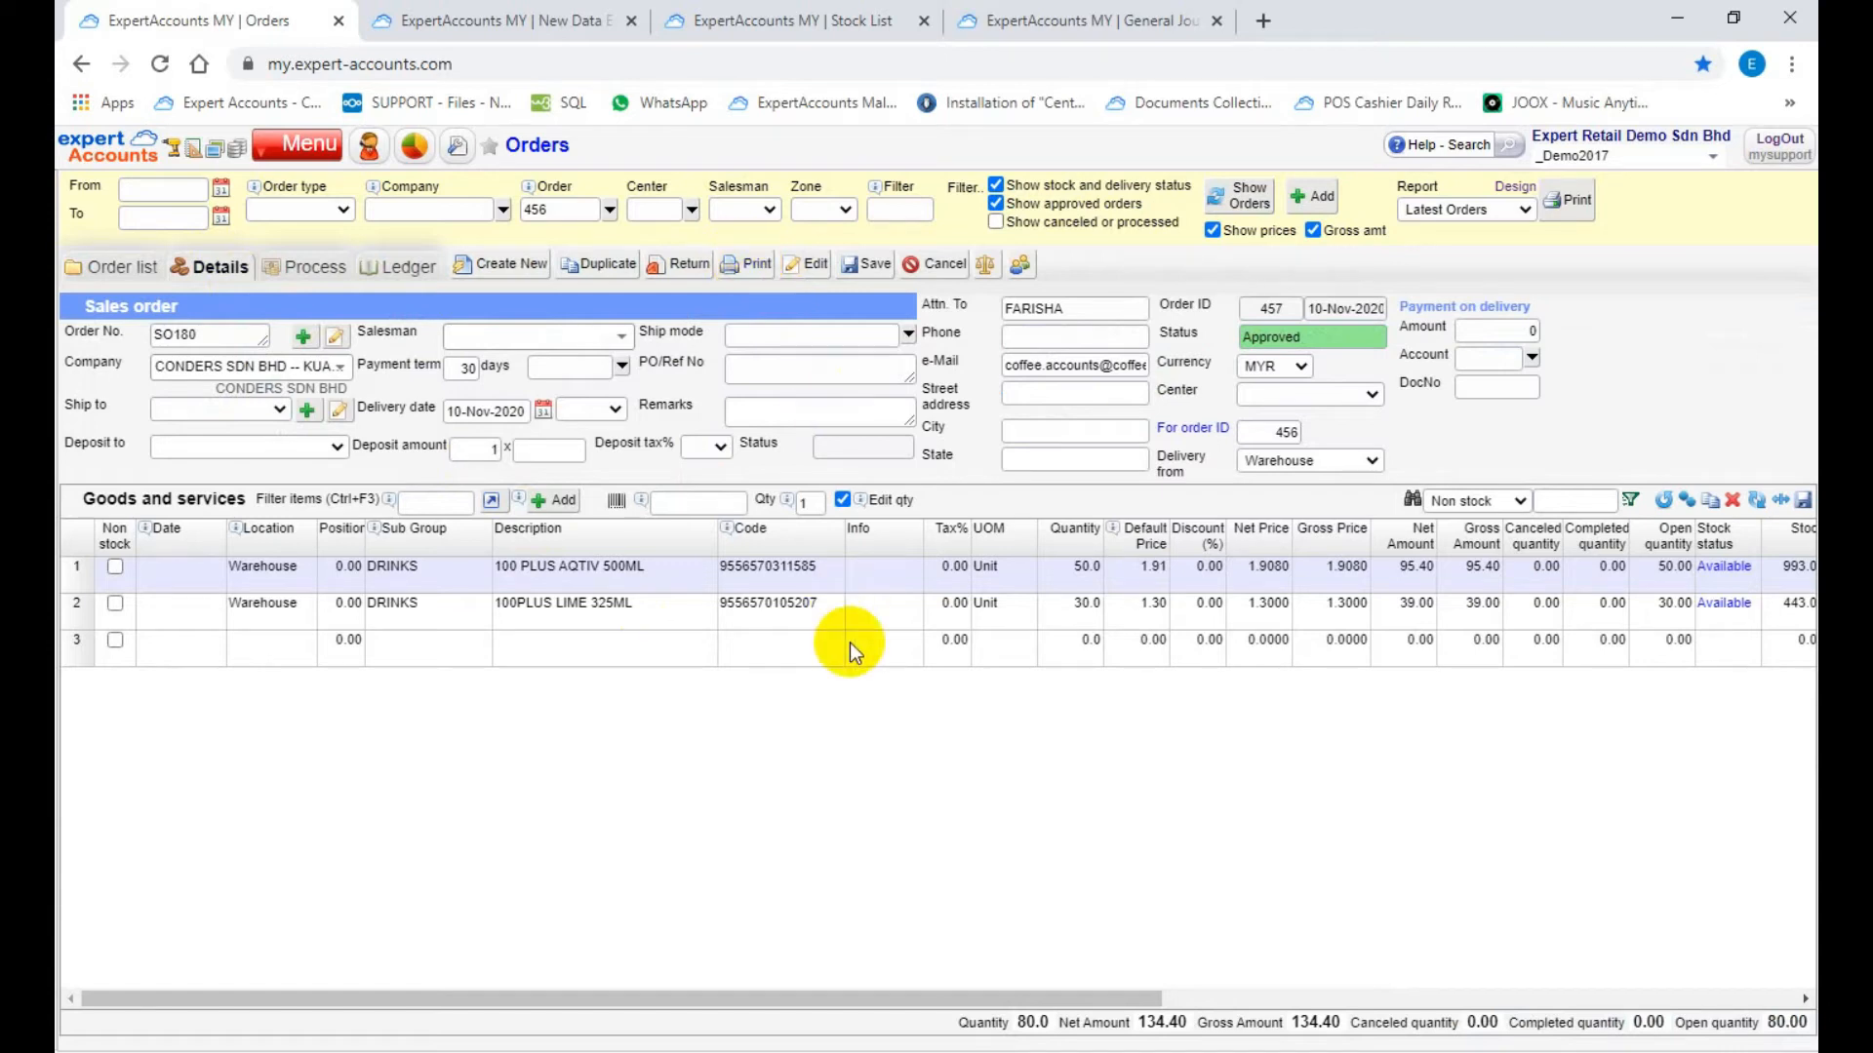
click(312, 269)
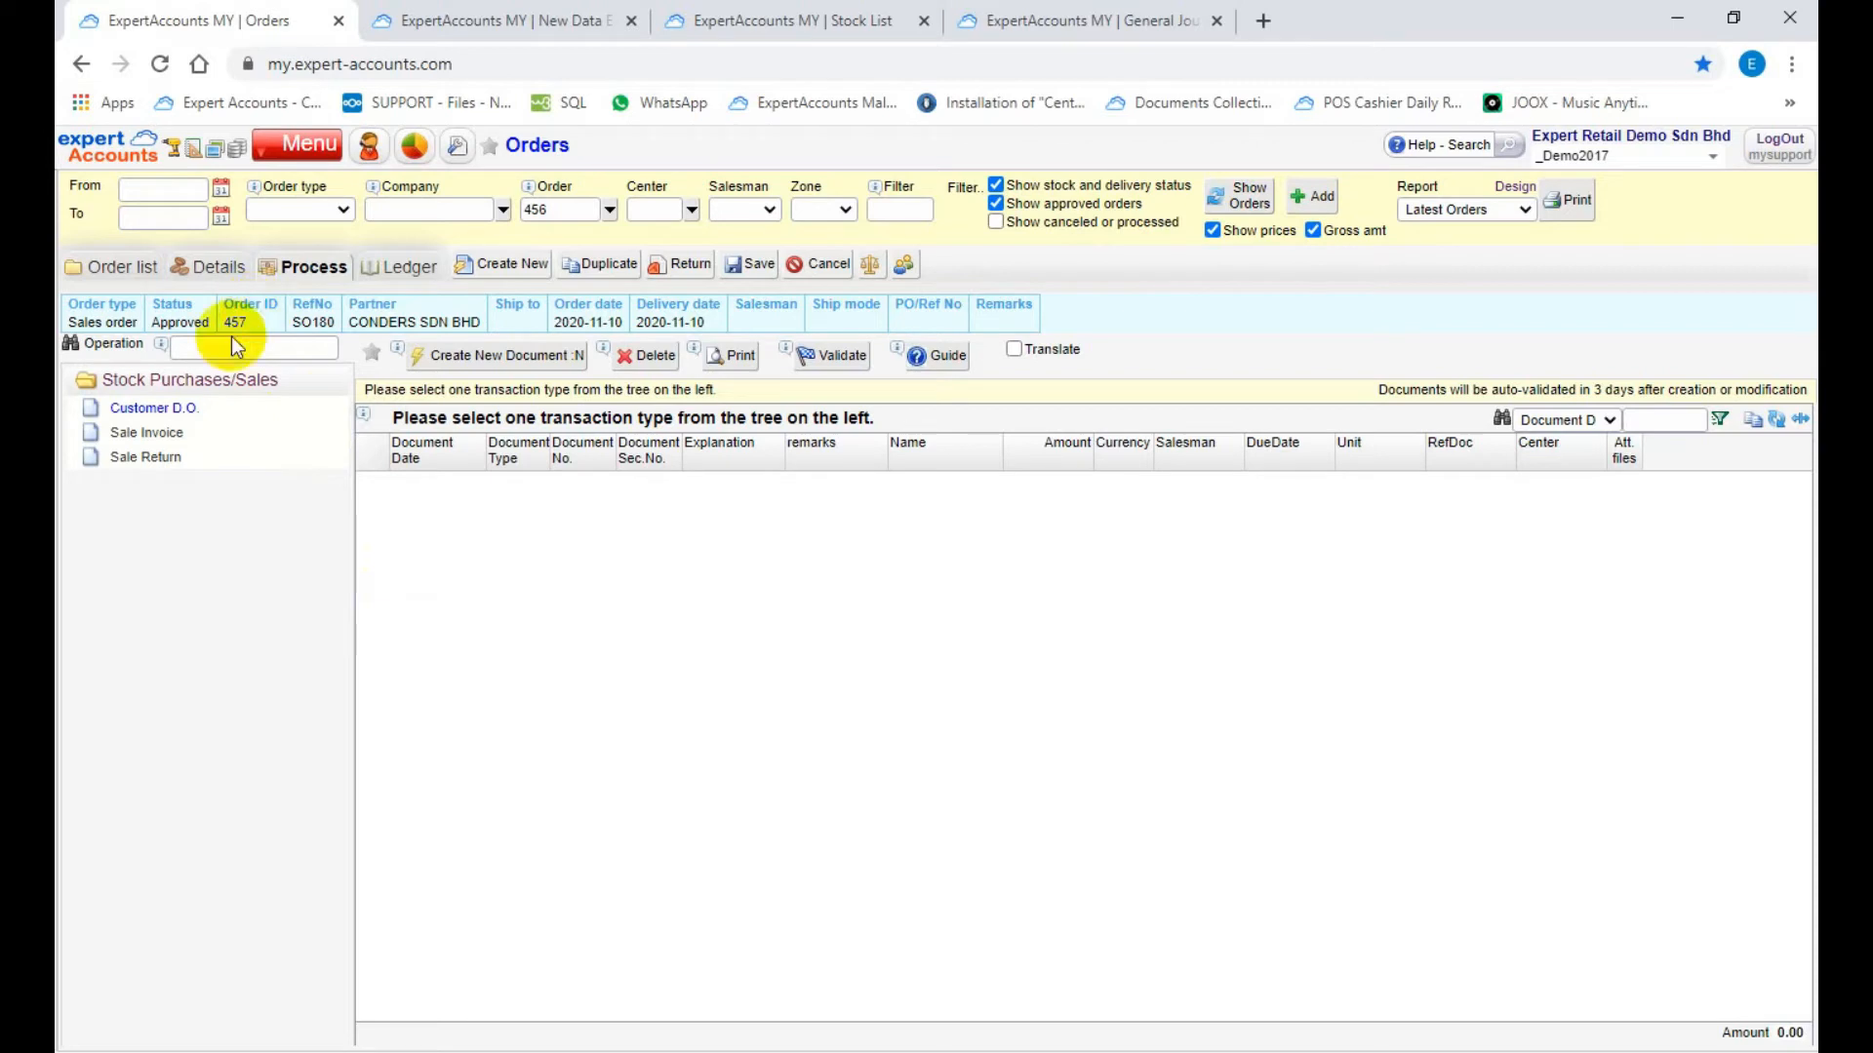
click(173, 410)
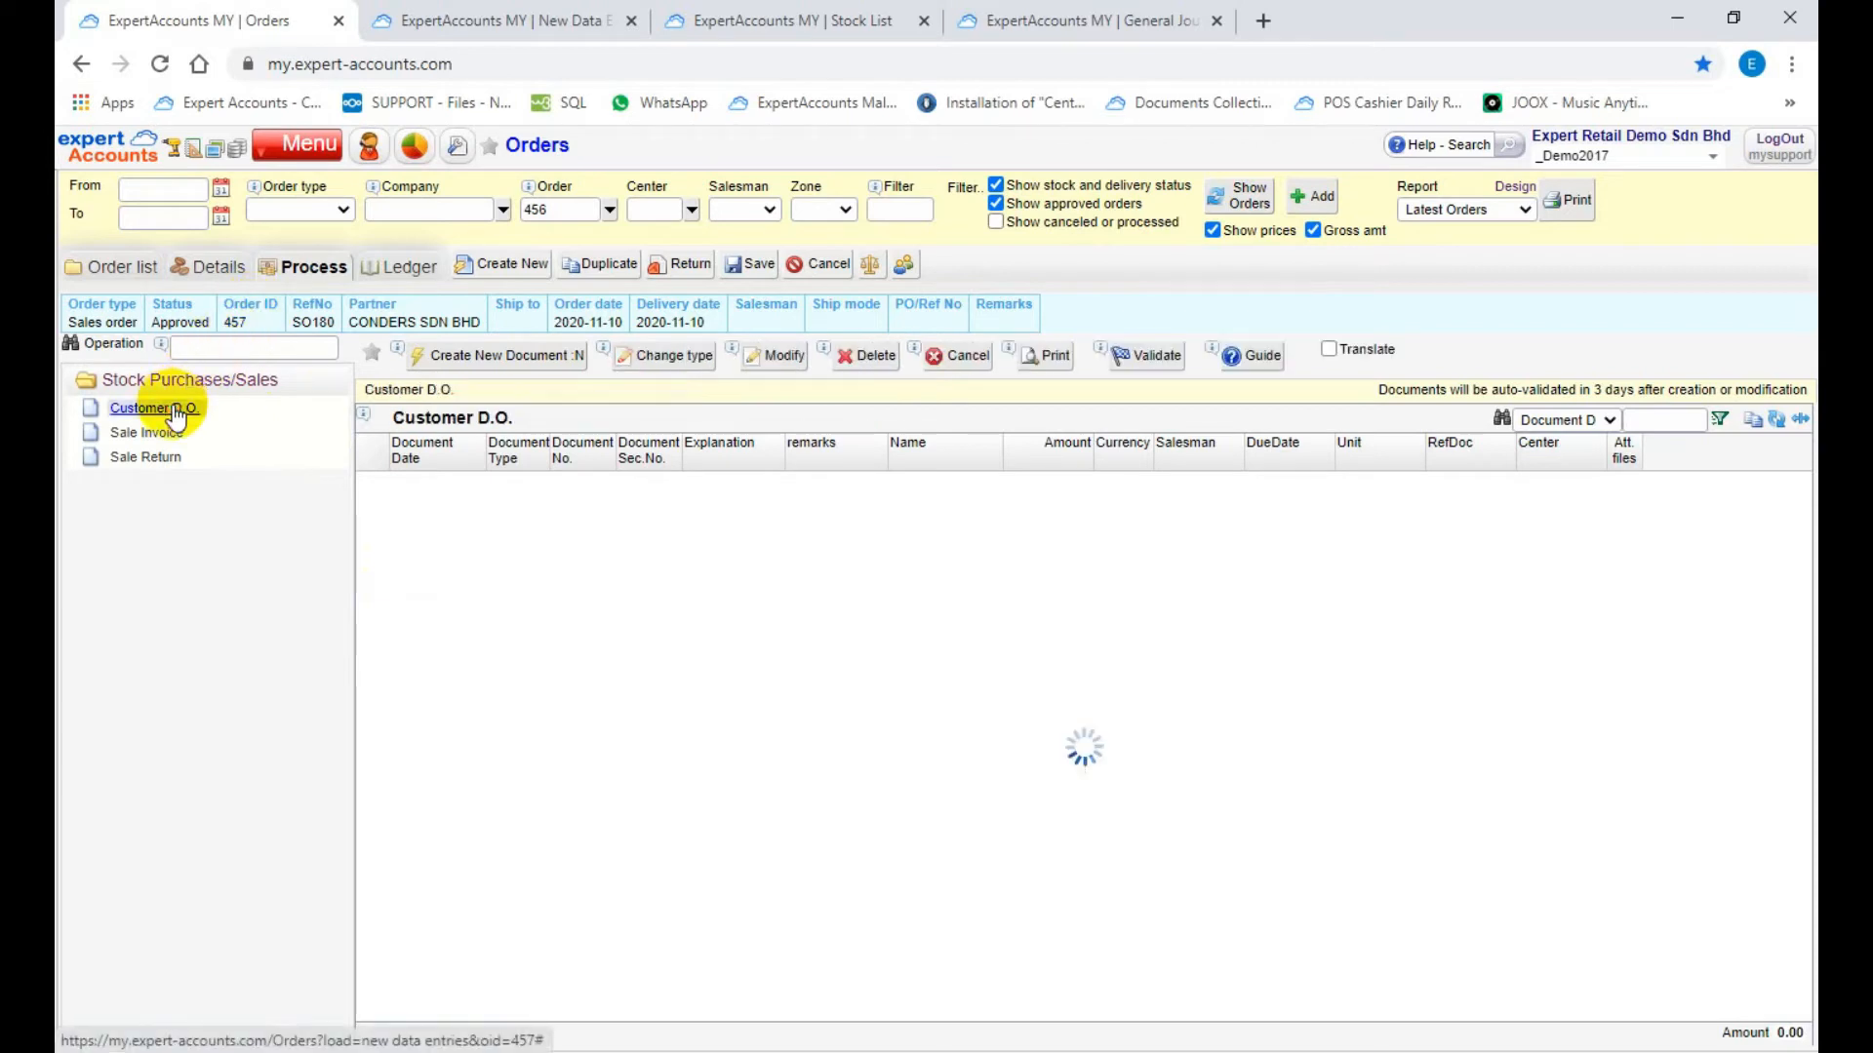
click(468, 356)
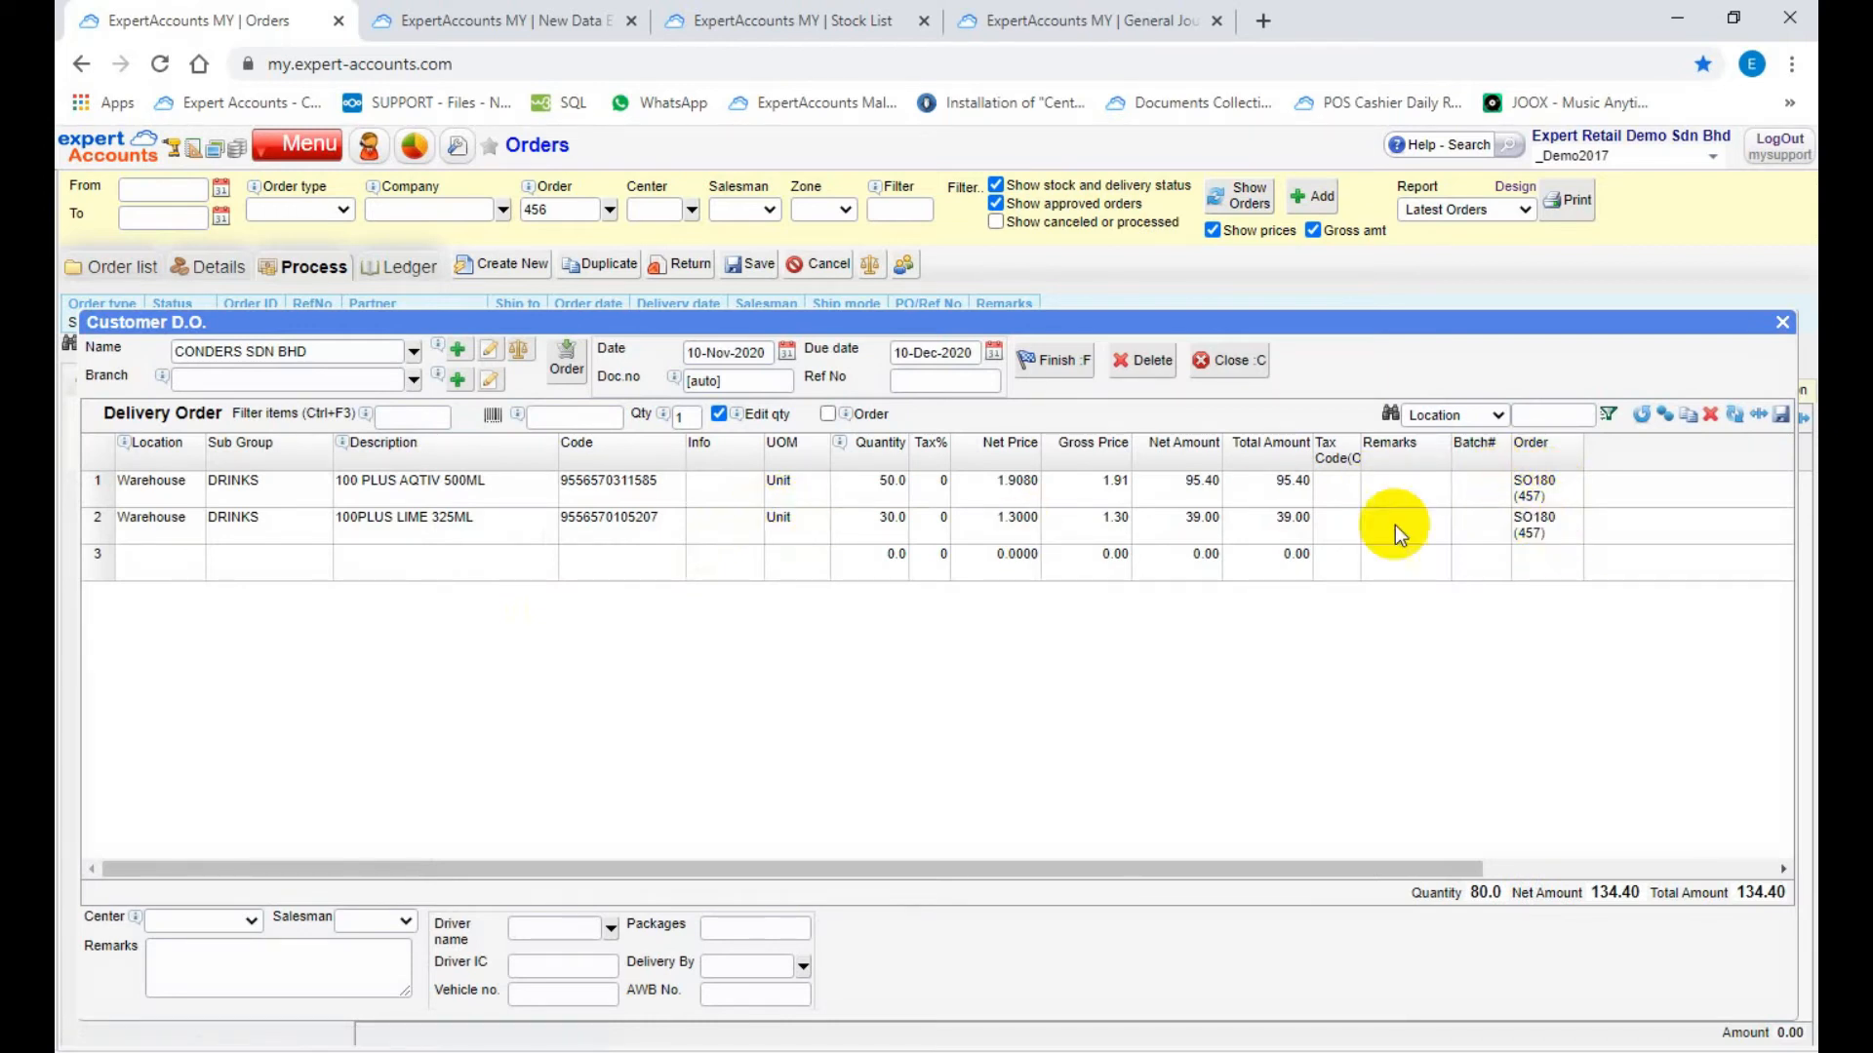
Step: Set the delivery order's date to 10-Nov-2020, finish the document, and close its print report
click(872, 476)
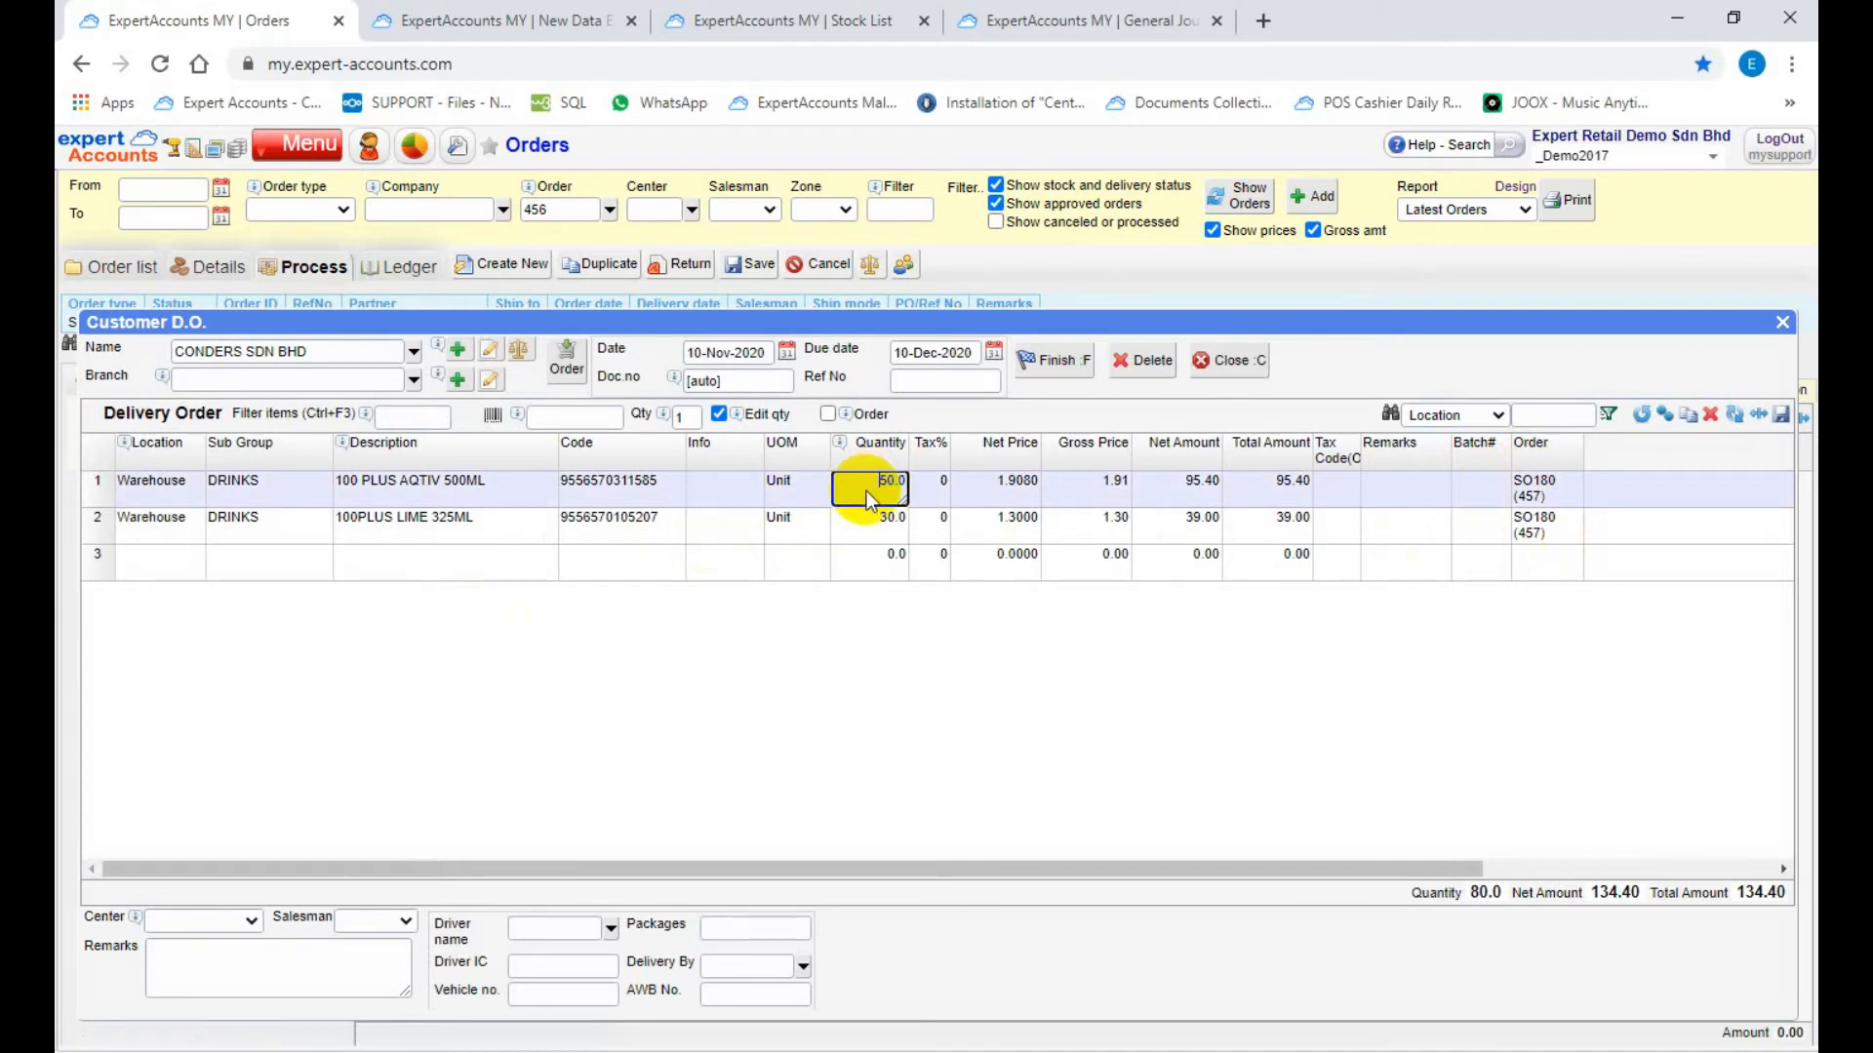
click(786, 352)
click(731, 661)
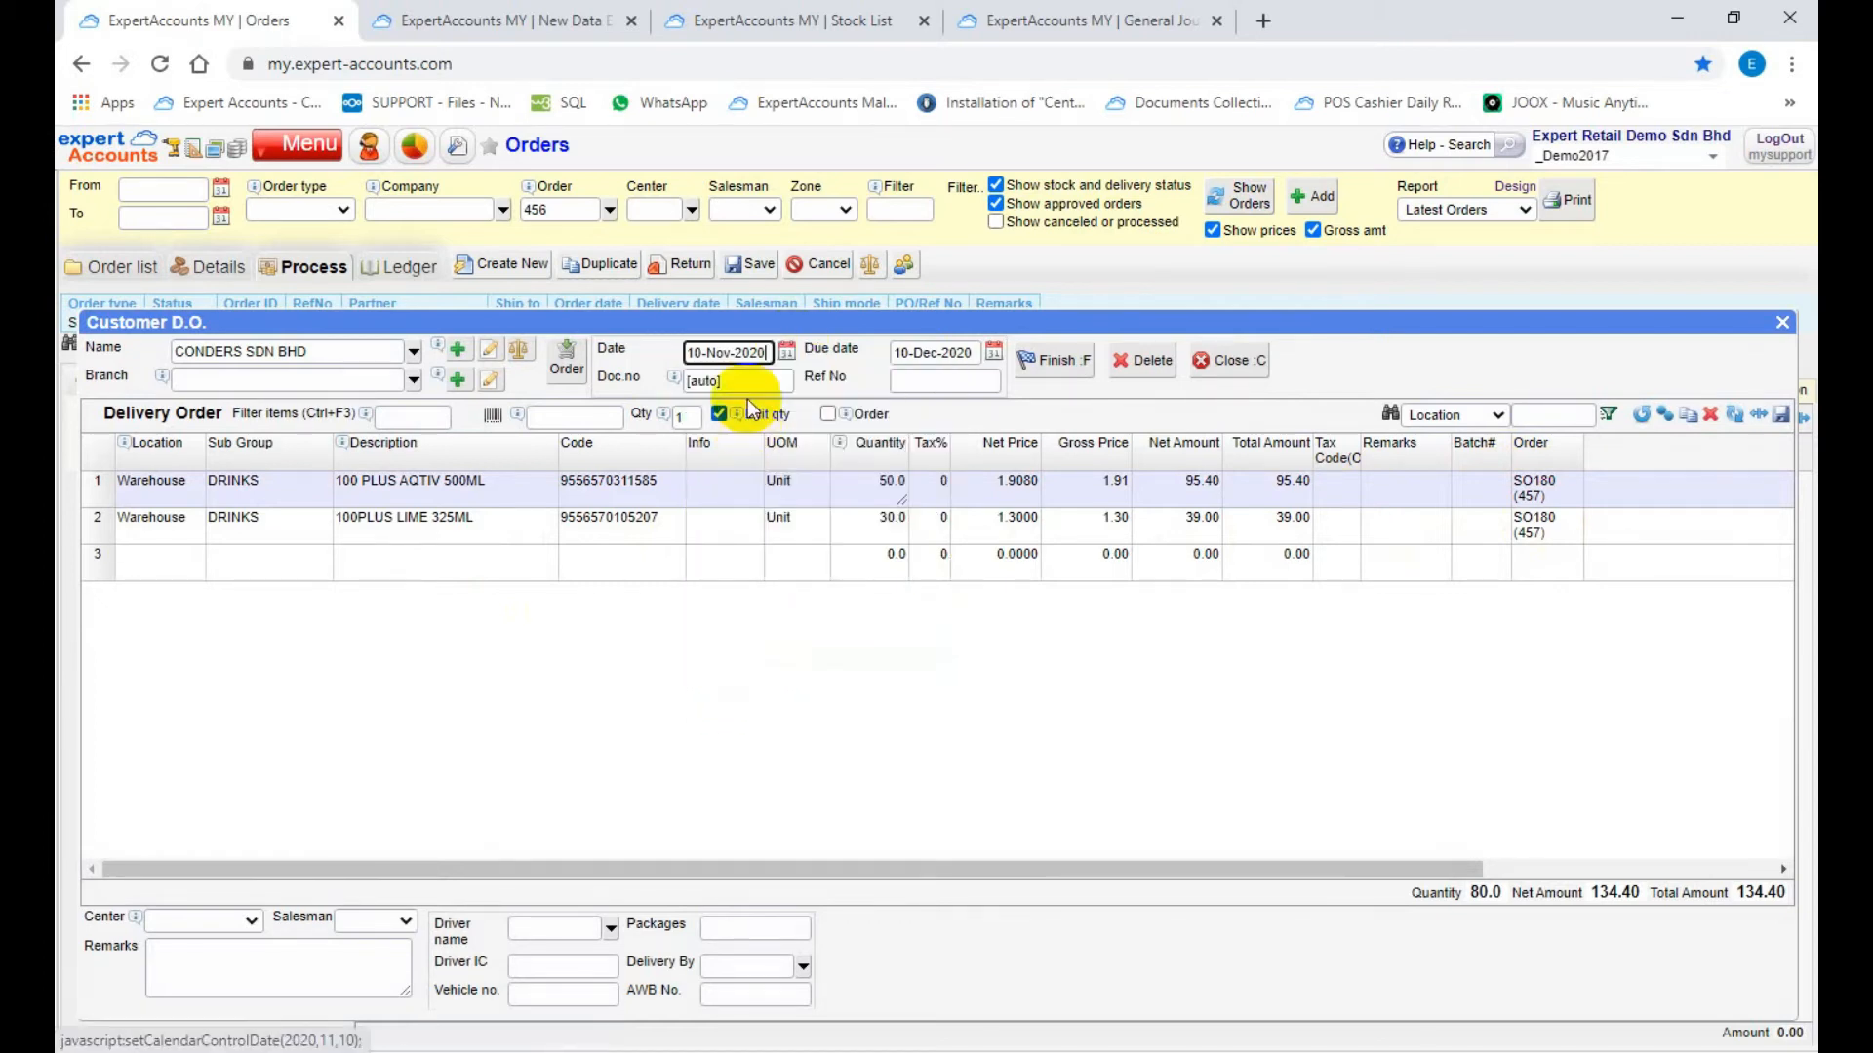
click(746, 380)
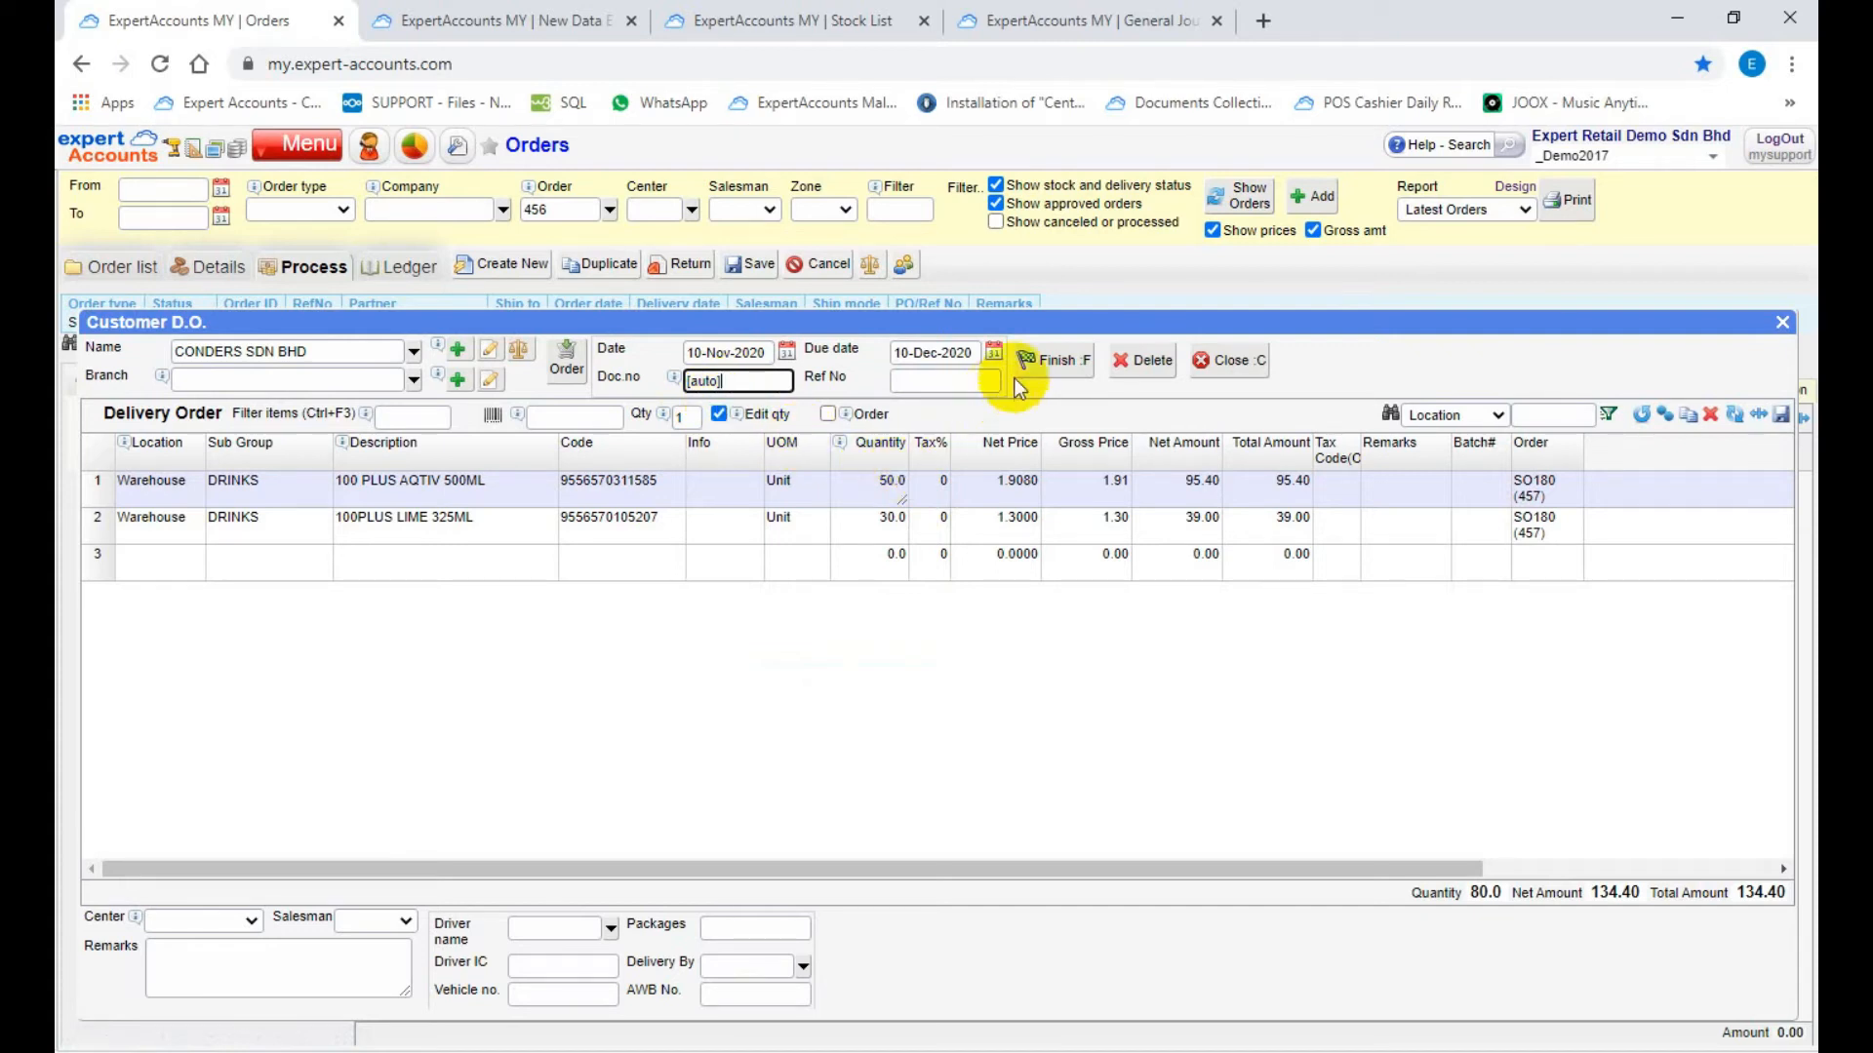
click(1044, 371)
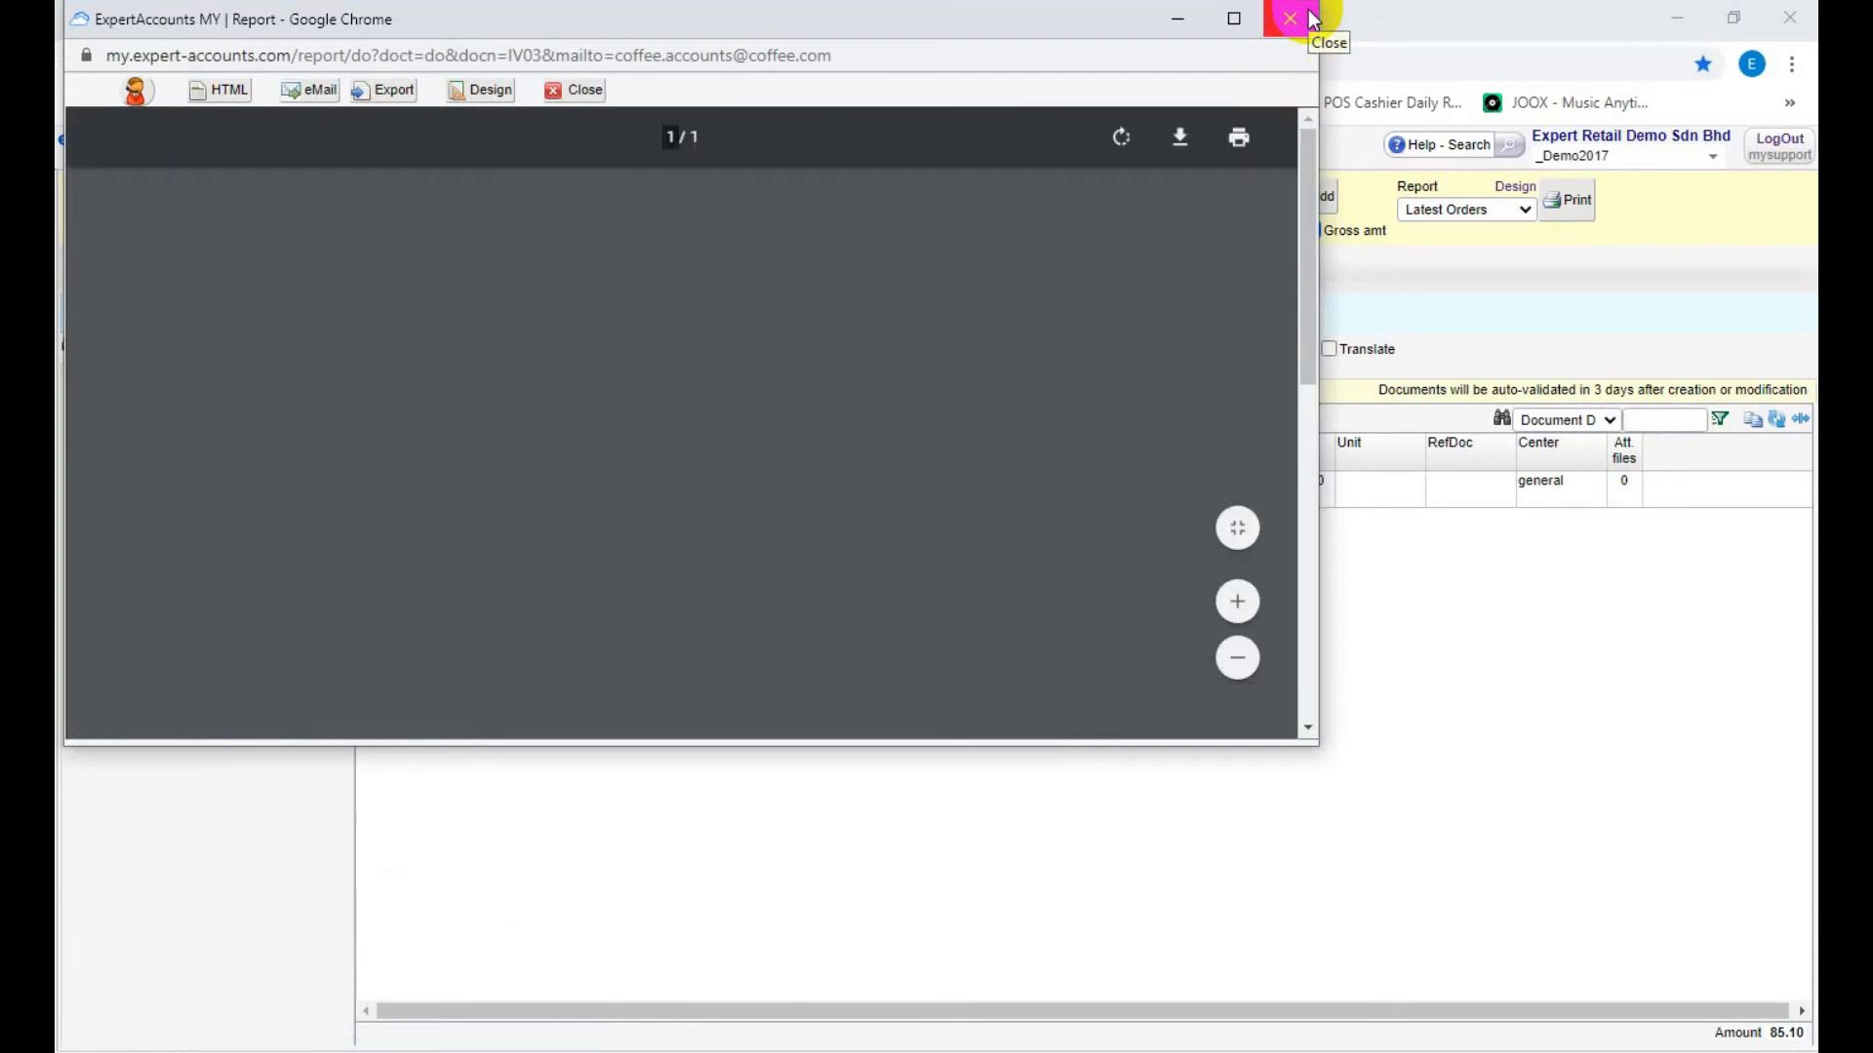
click(1310, 15)
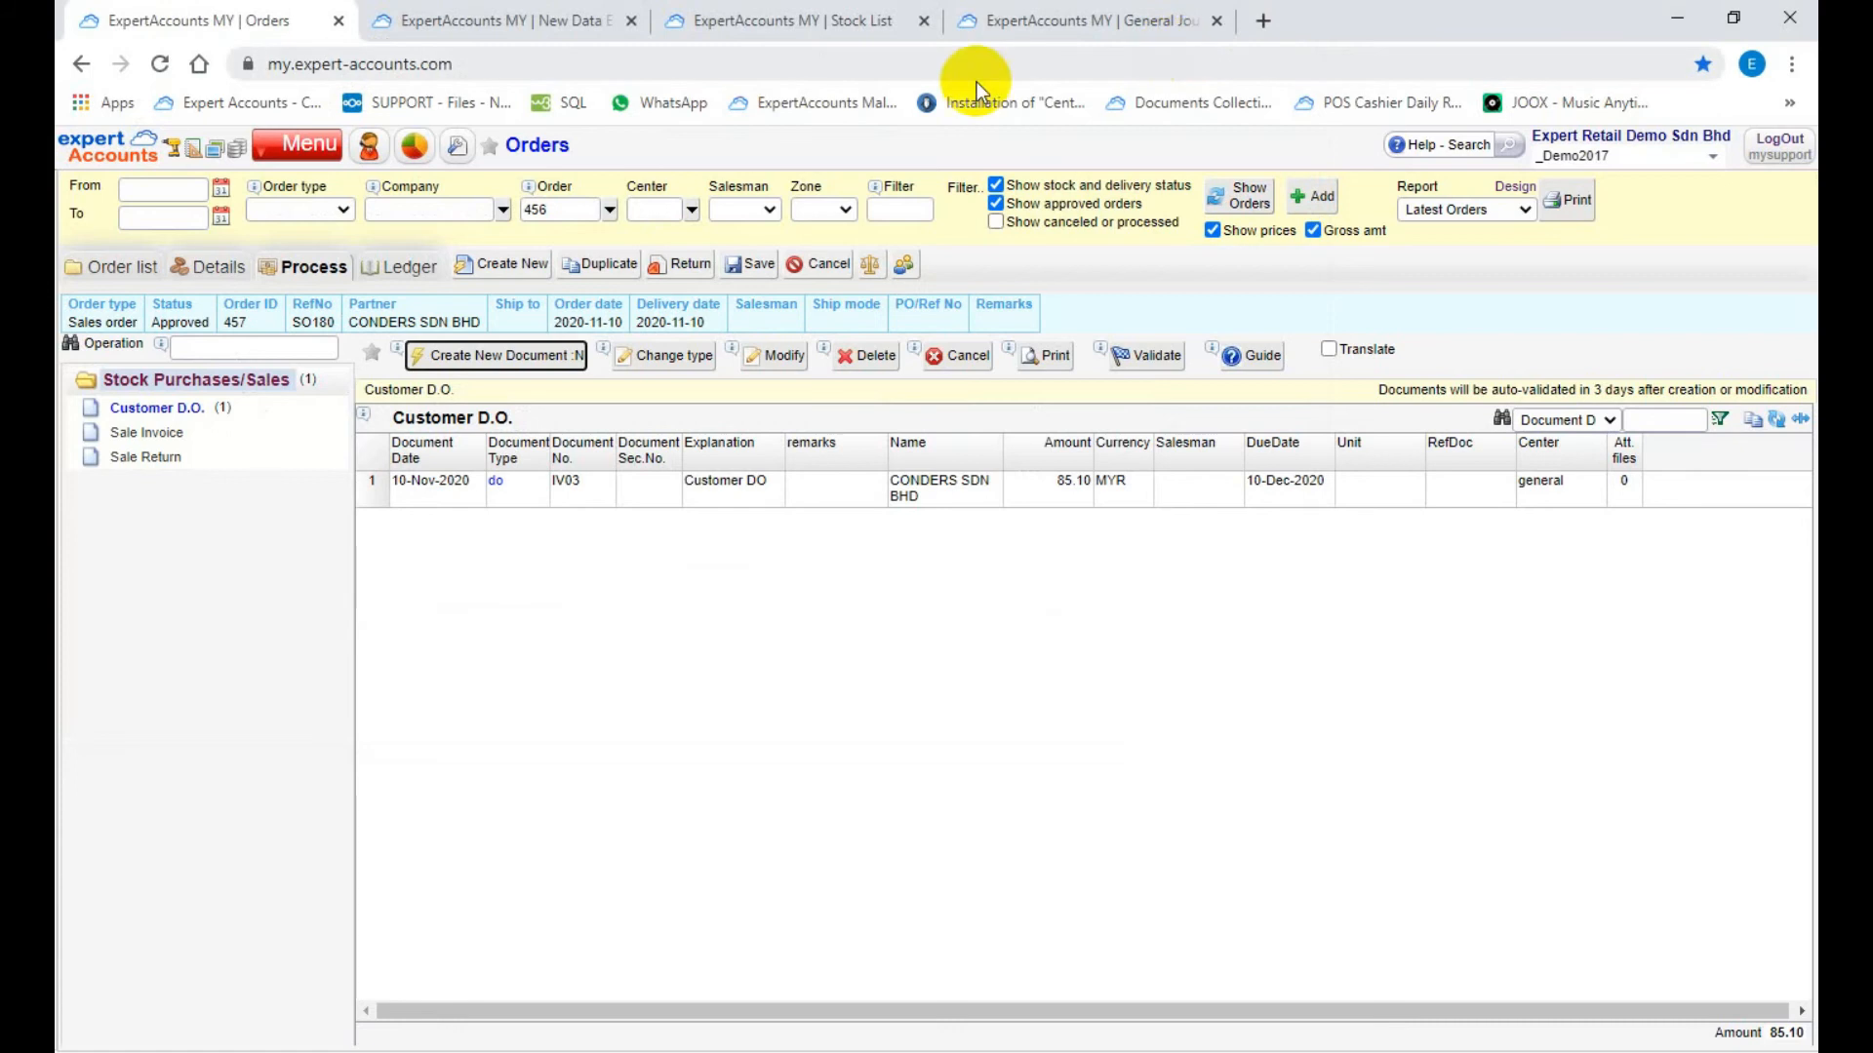
Step: Filter the warehouse stock list by the item code of 100 PLUS AQTIV 500ML and check its stock and quantity in/out figures
click(804, 21)
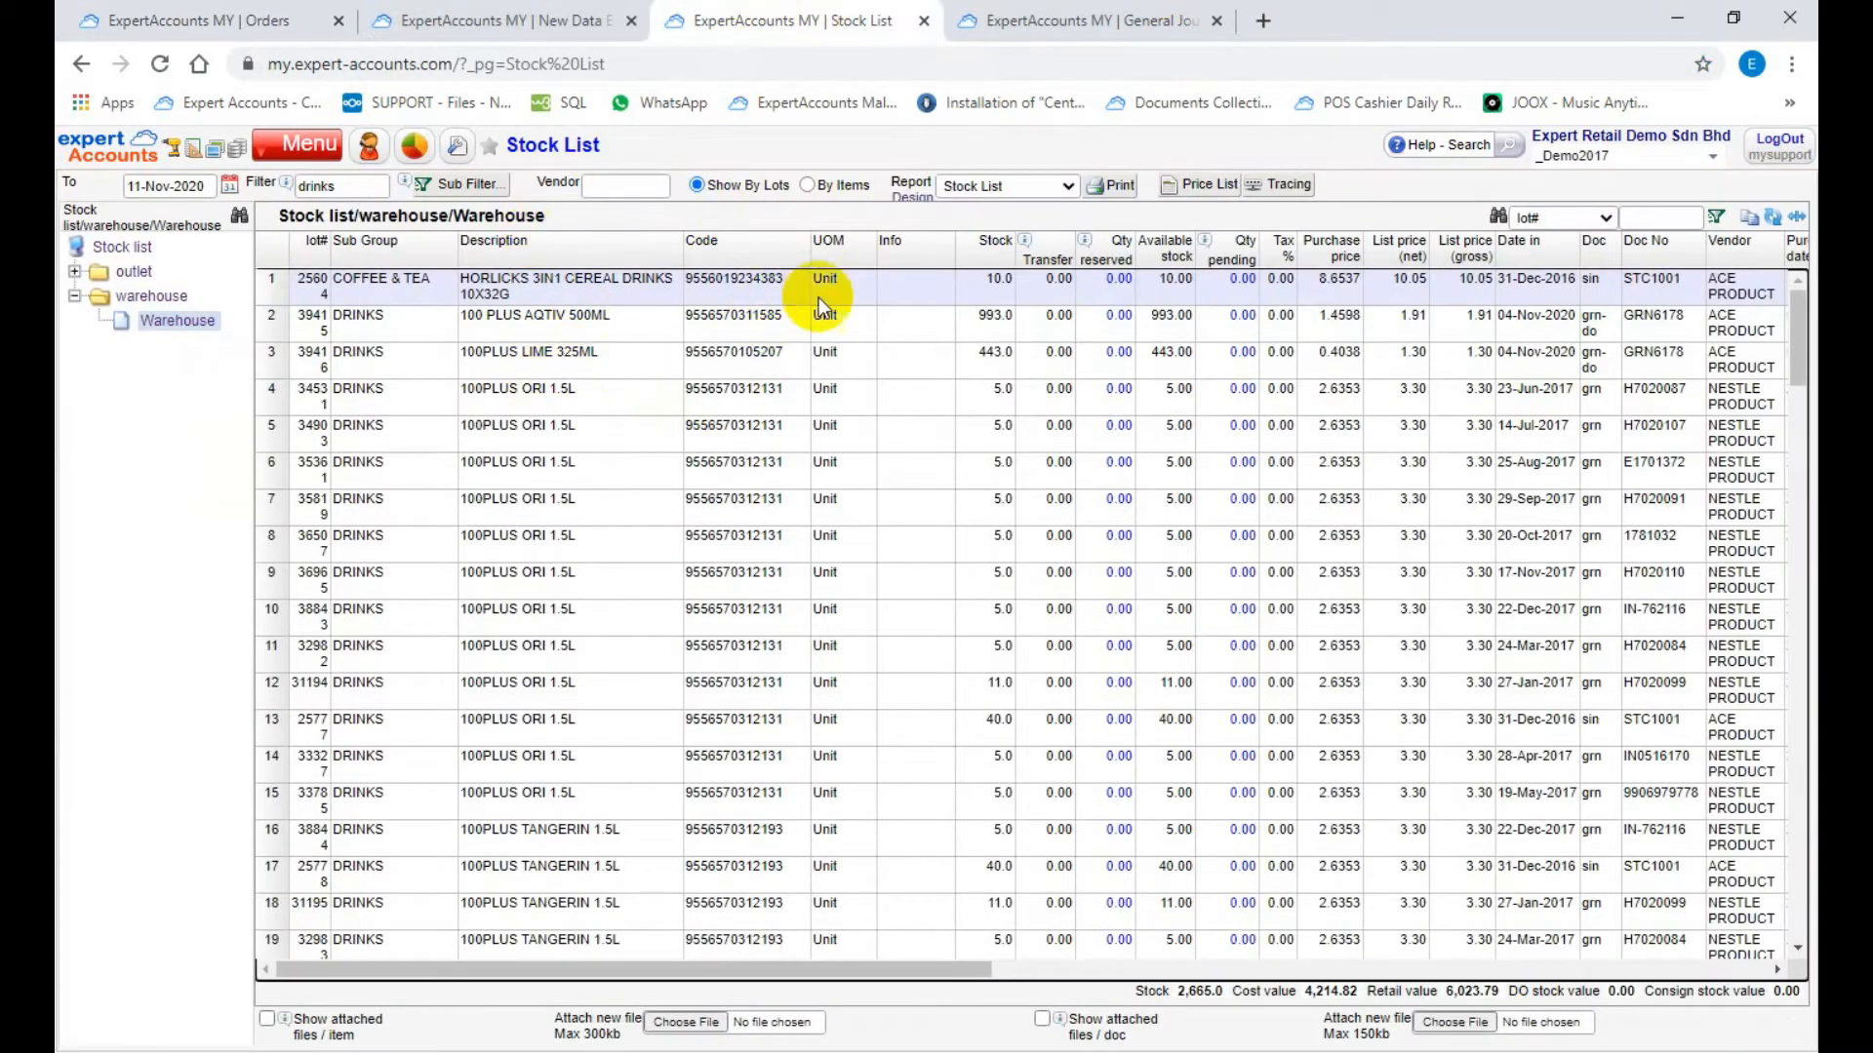
drag(797, 321, 696, 324)
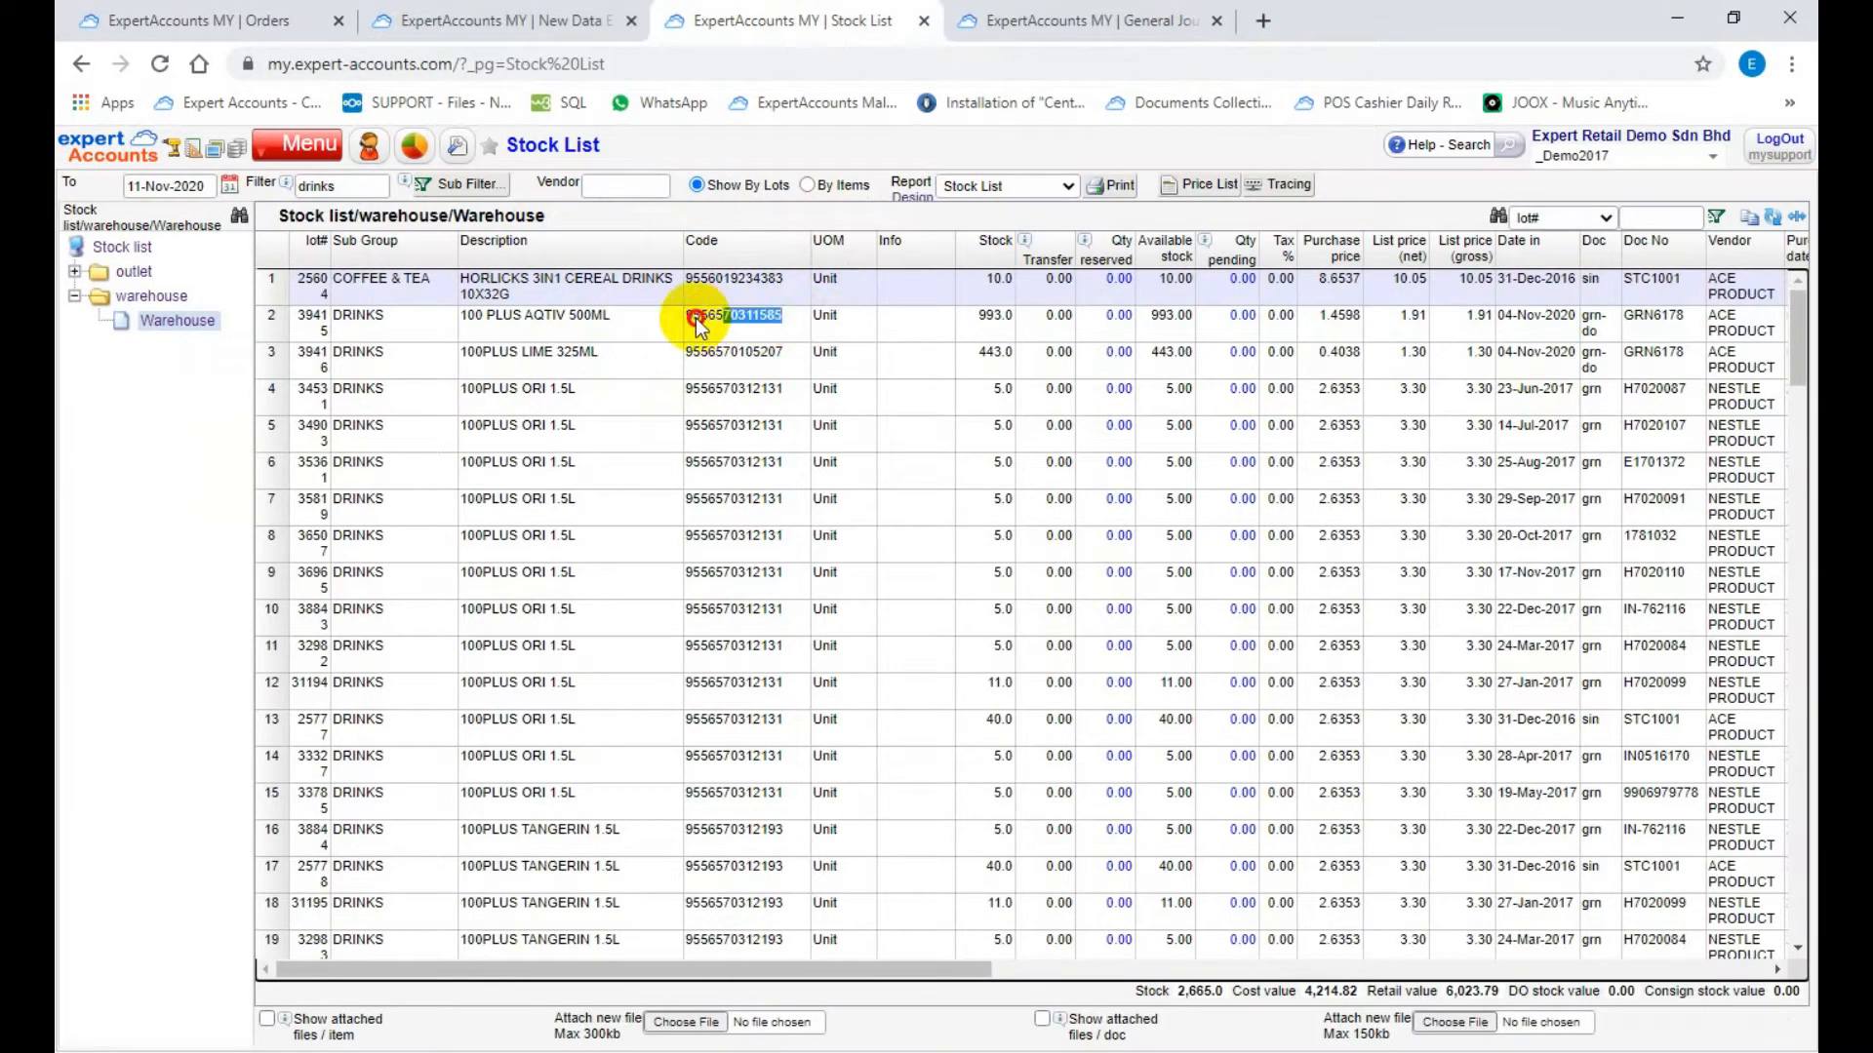
click(800, 333)
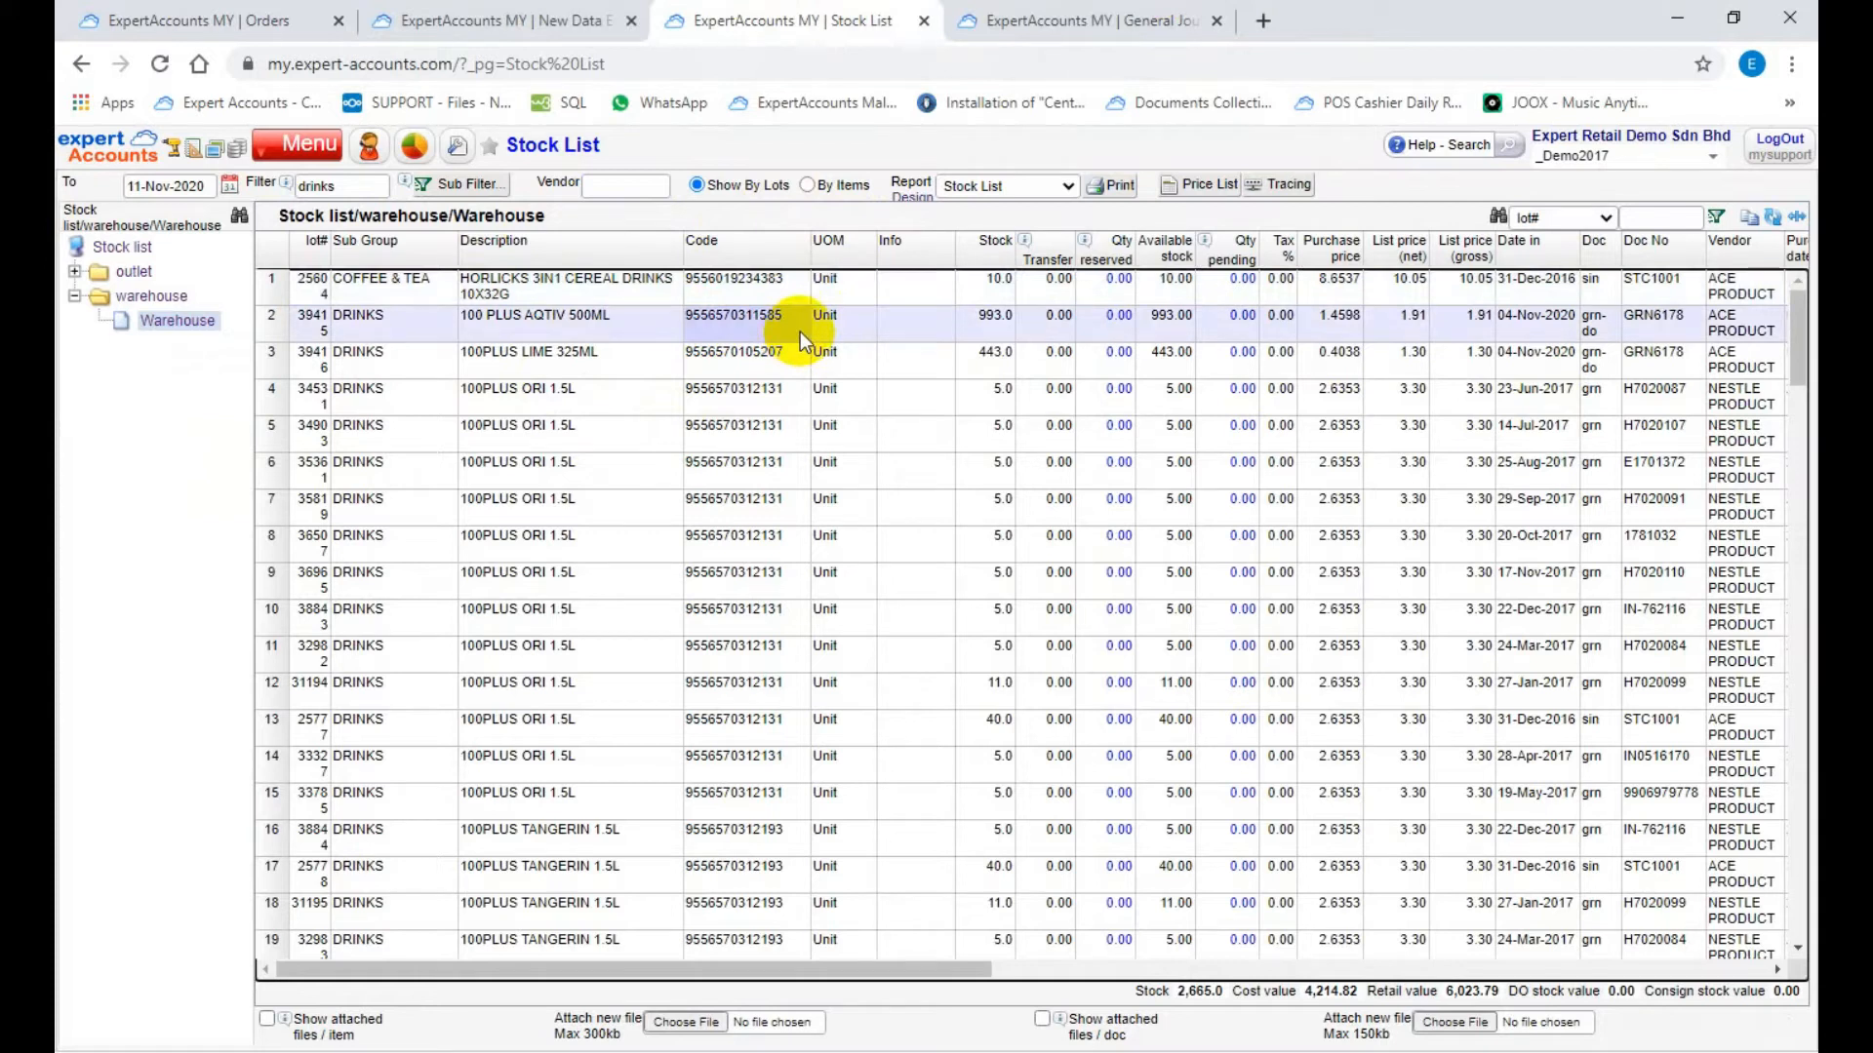
drag(798, 322, 687, 318)
key(ctrl+c)
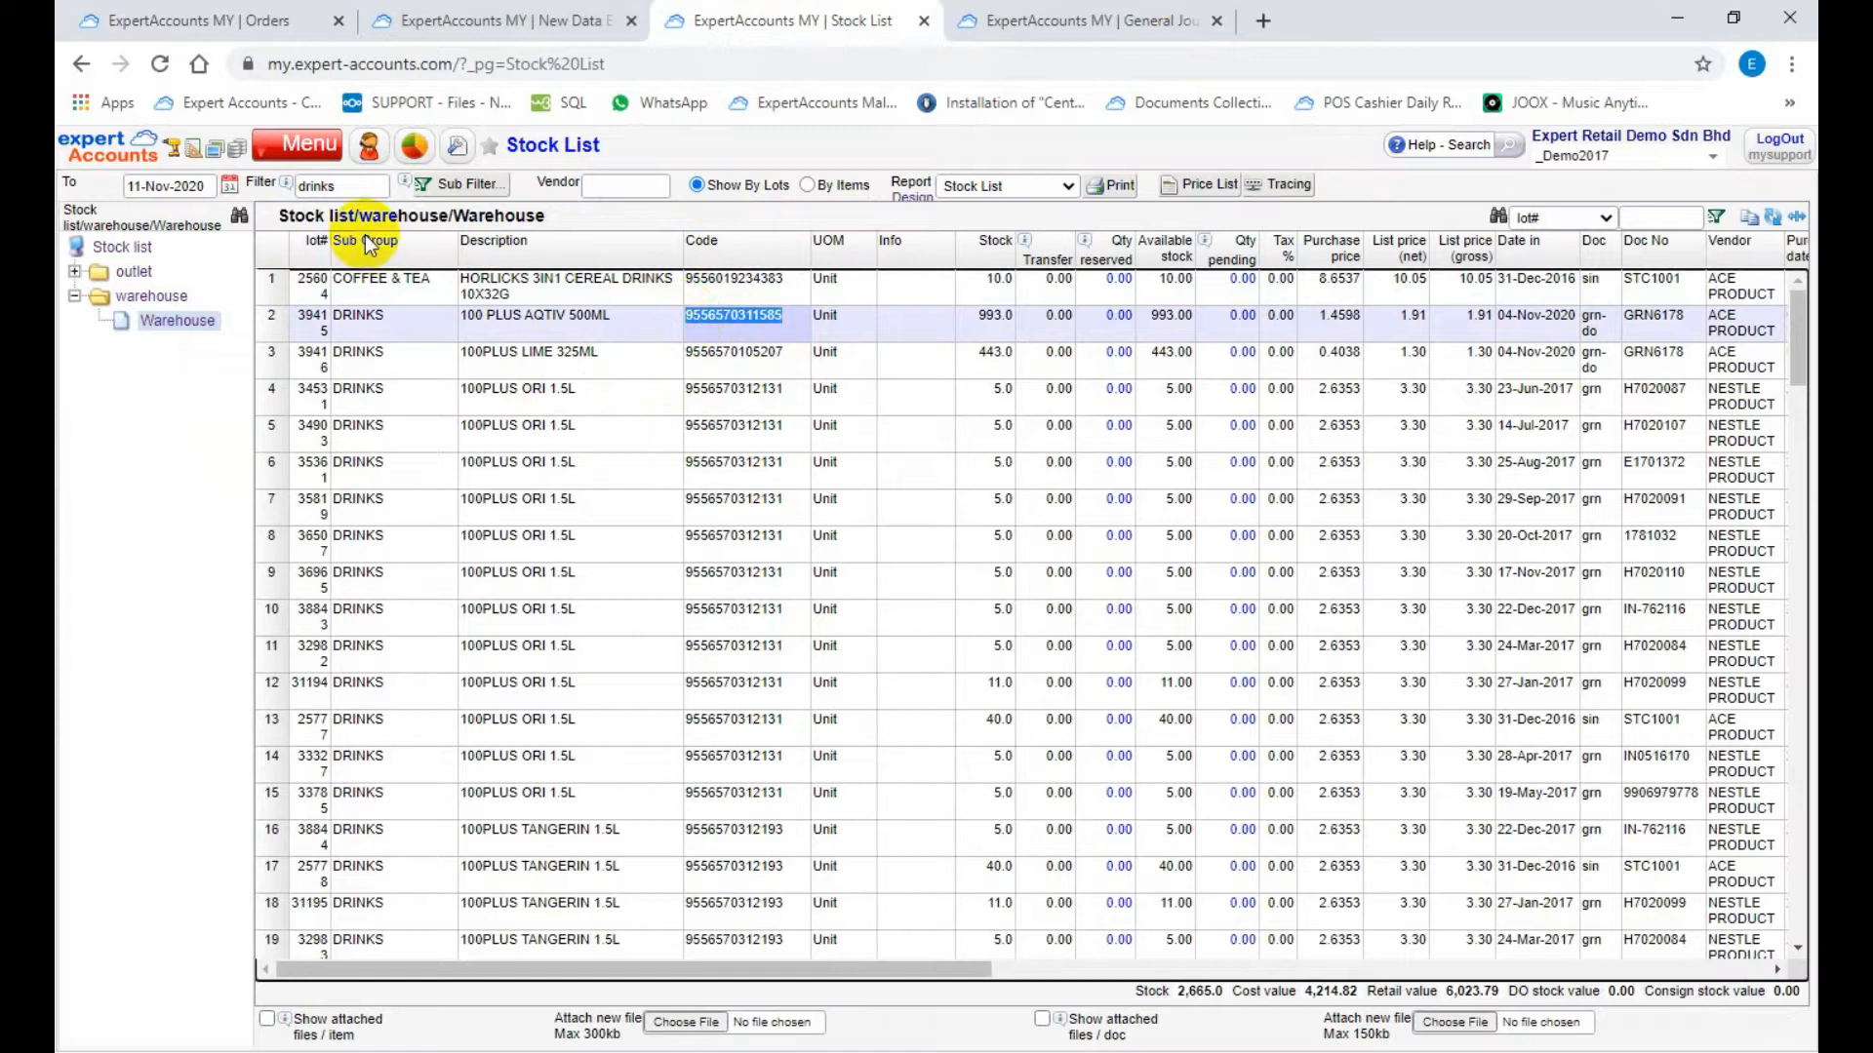
double_click(293, 187)
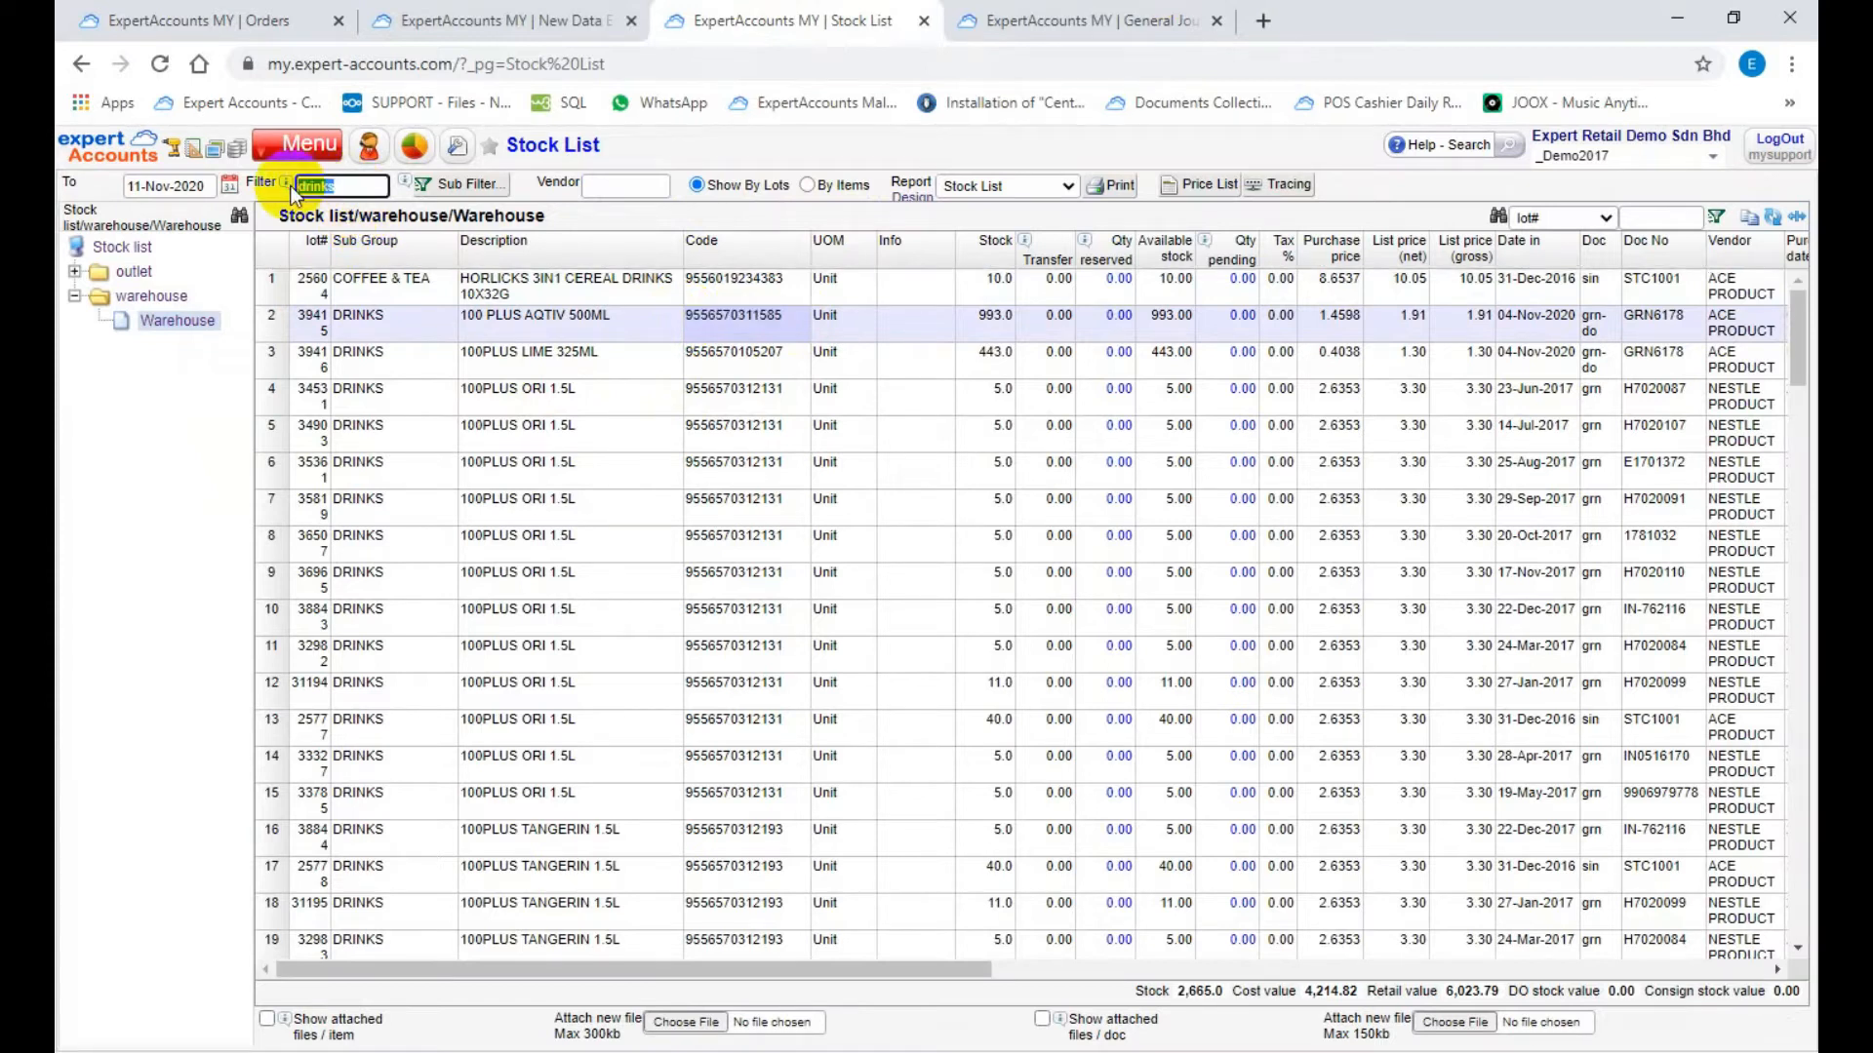
key(ctrl+v)
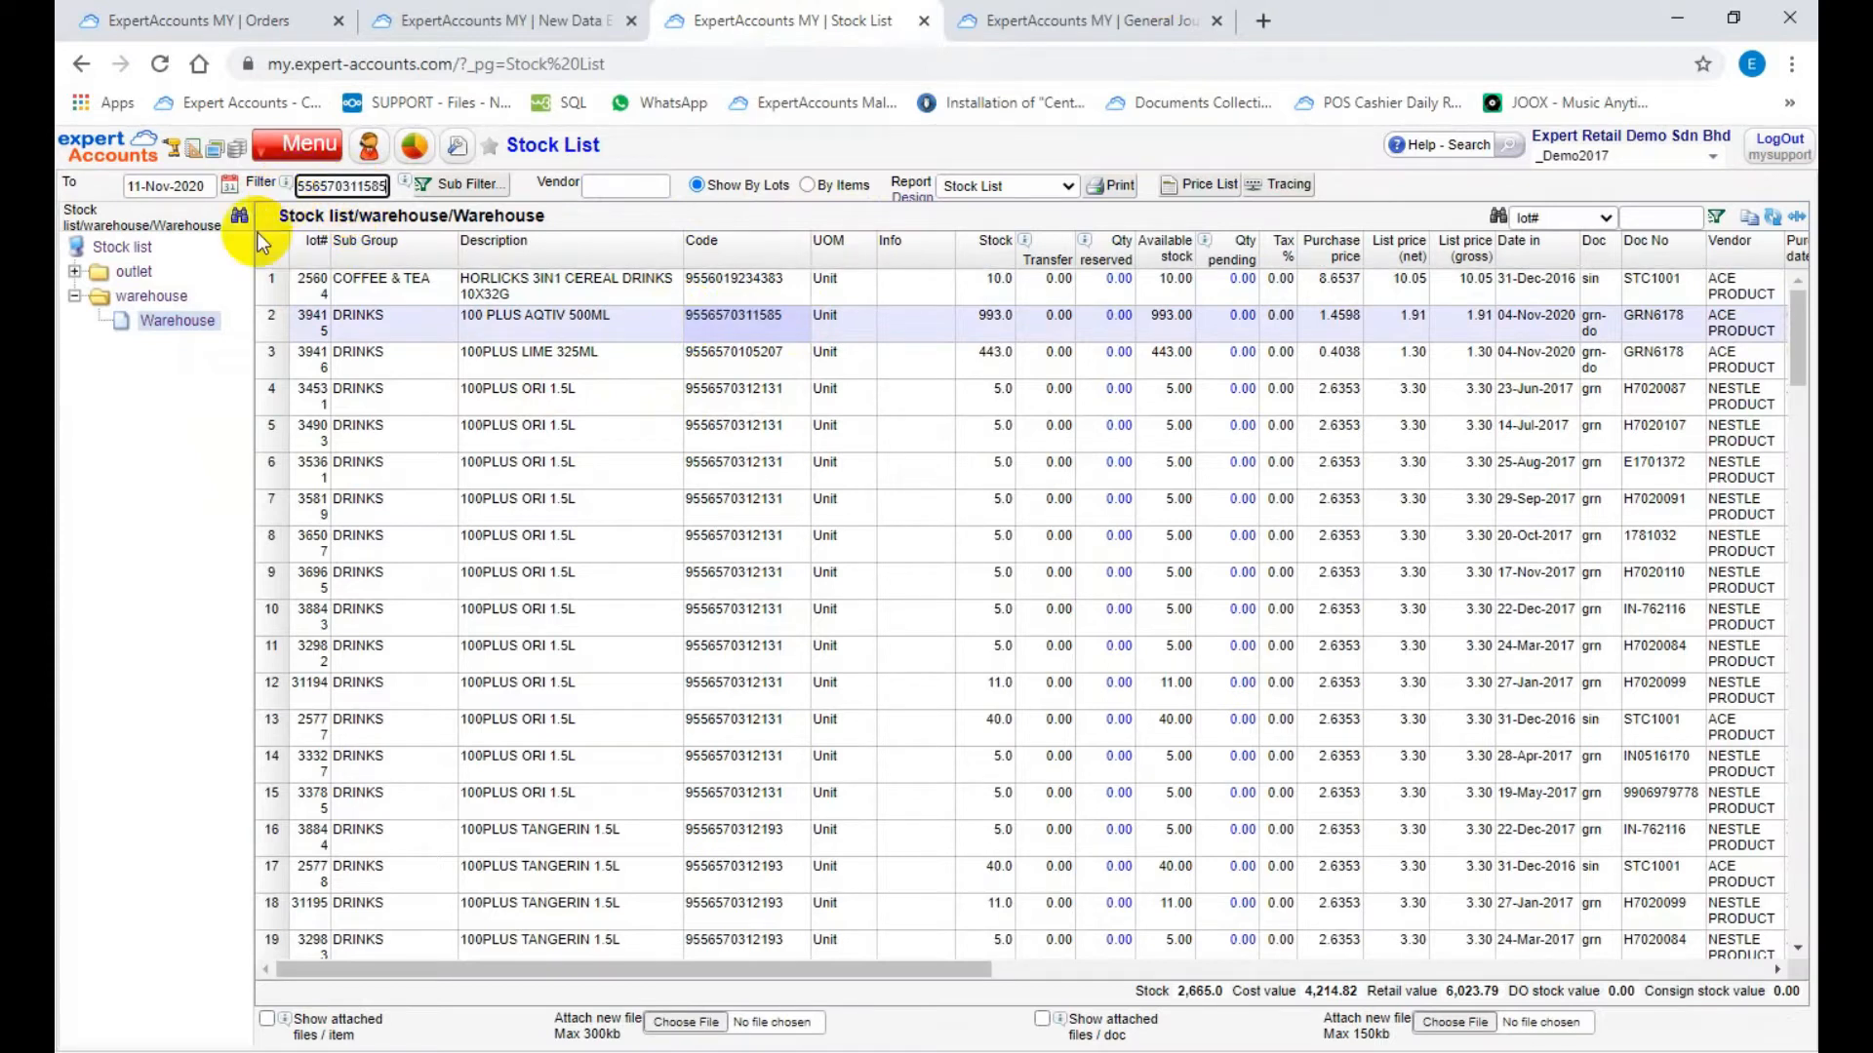
click(178, 321)
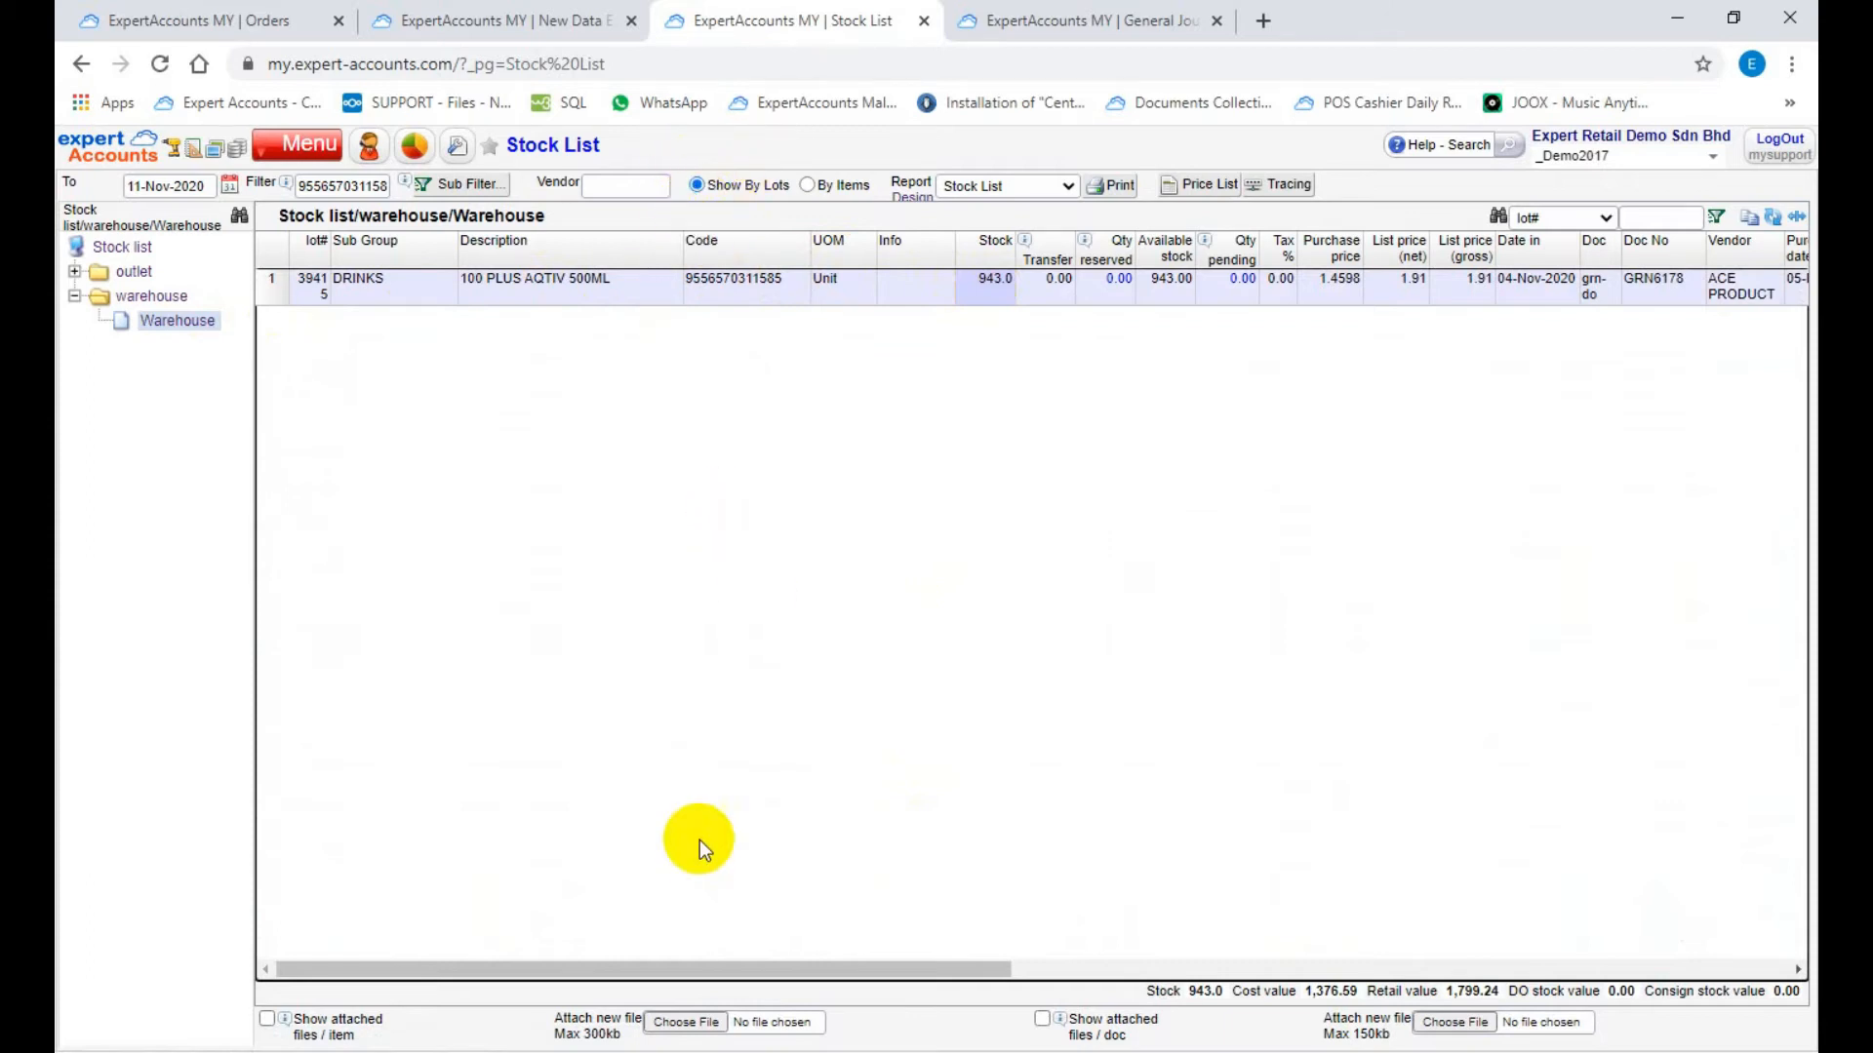
click(689, 969)
drag(689, 970, 1028, 883)
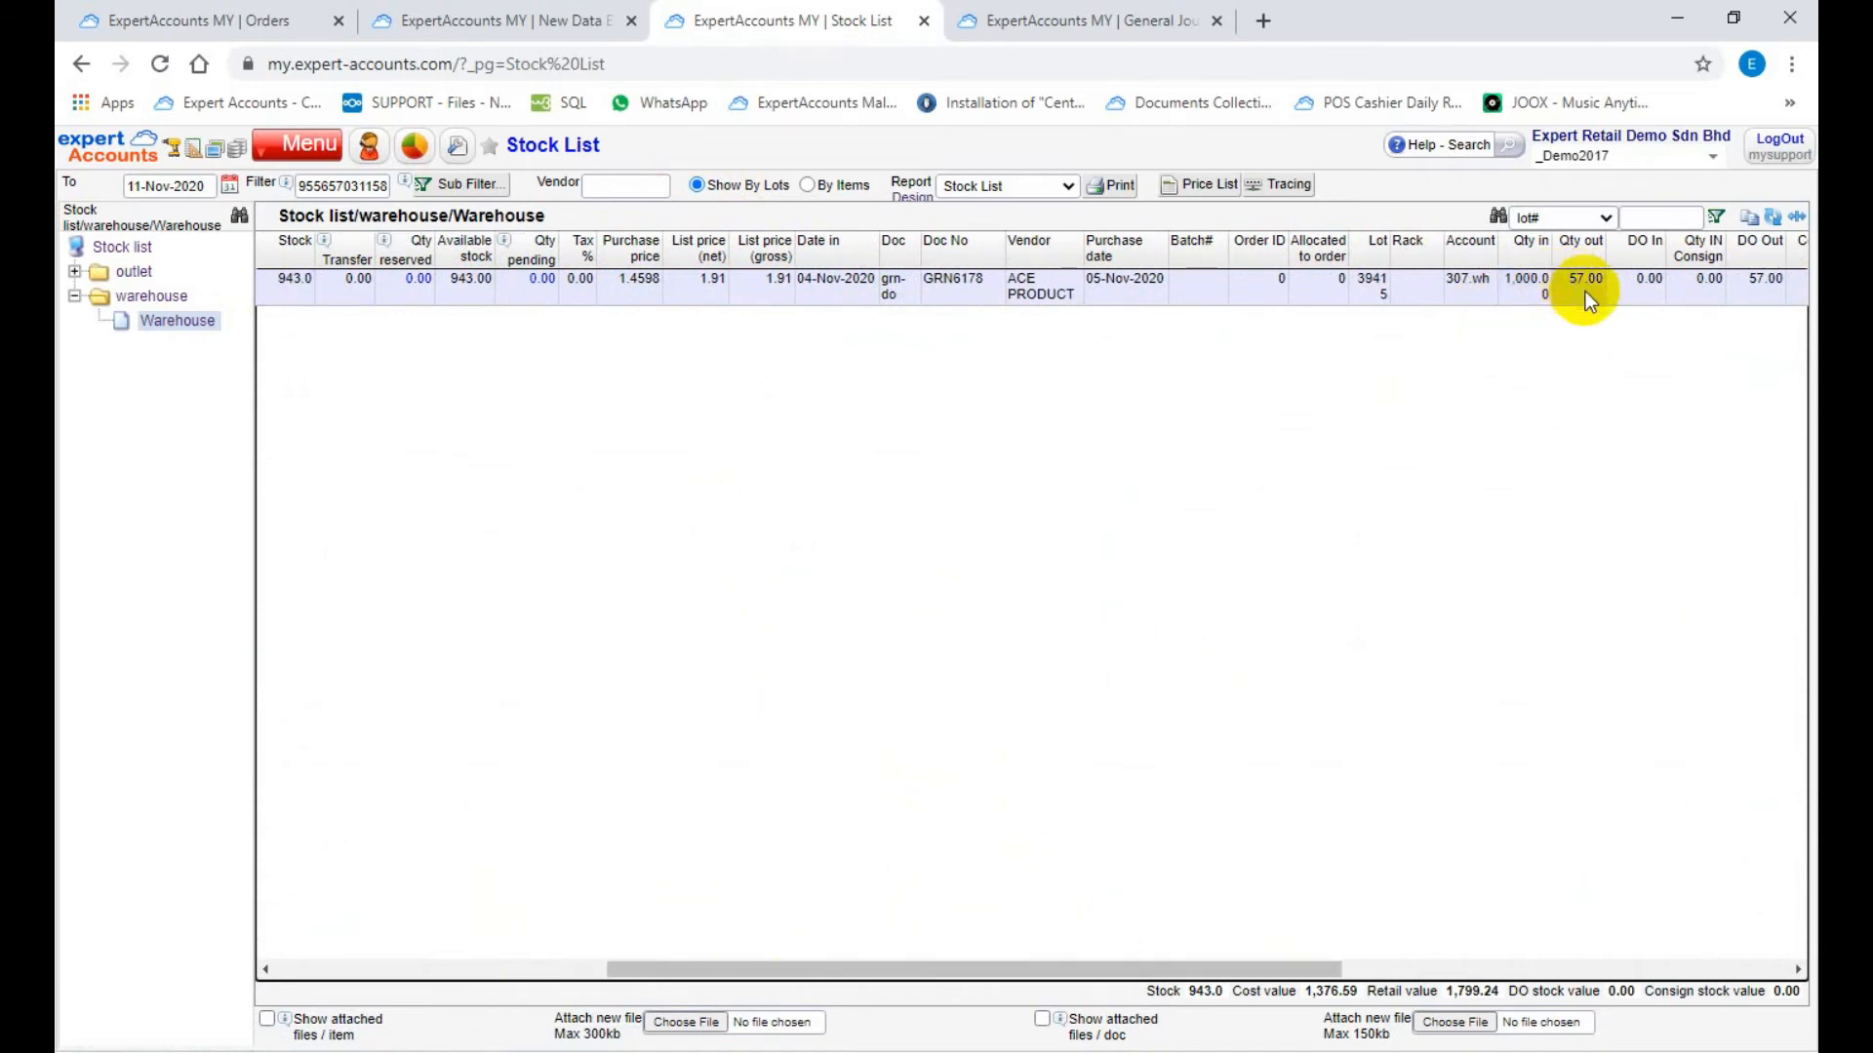
drag(978, 970, 575, 985)
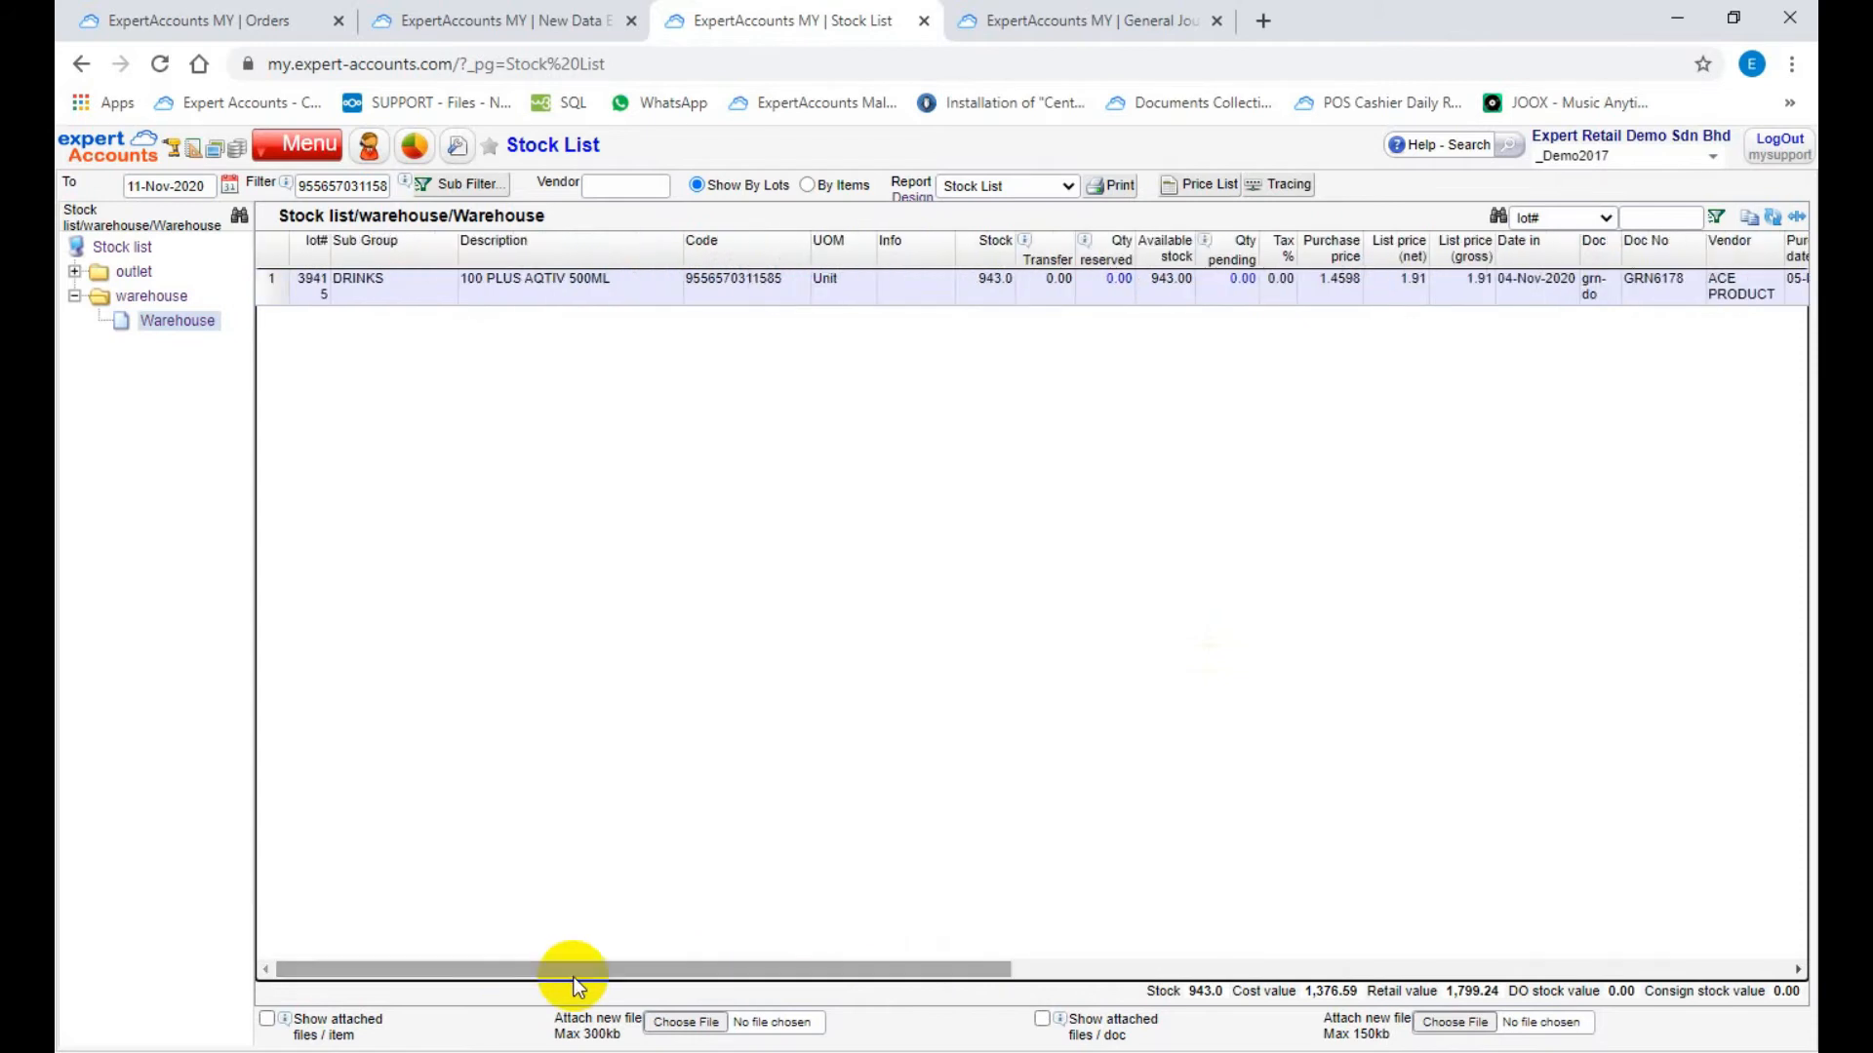
Step: Create a new Sale Invoice document in New Data Entries for the customer CONDERS SDN BHD
click(459, 19)
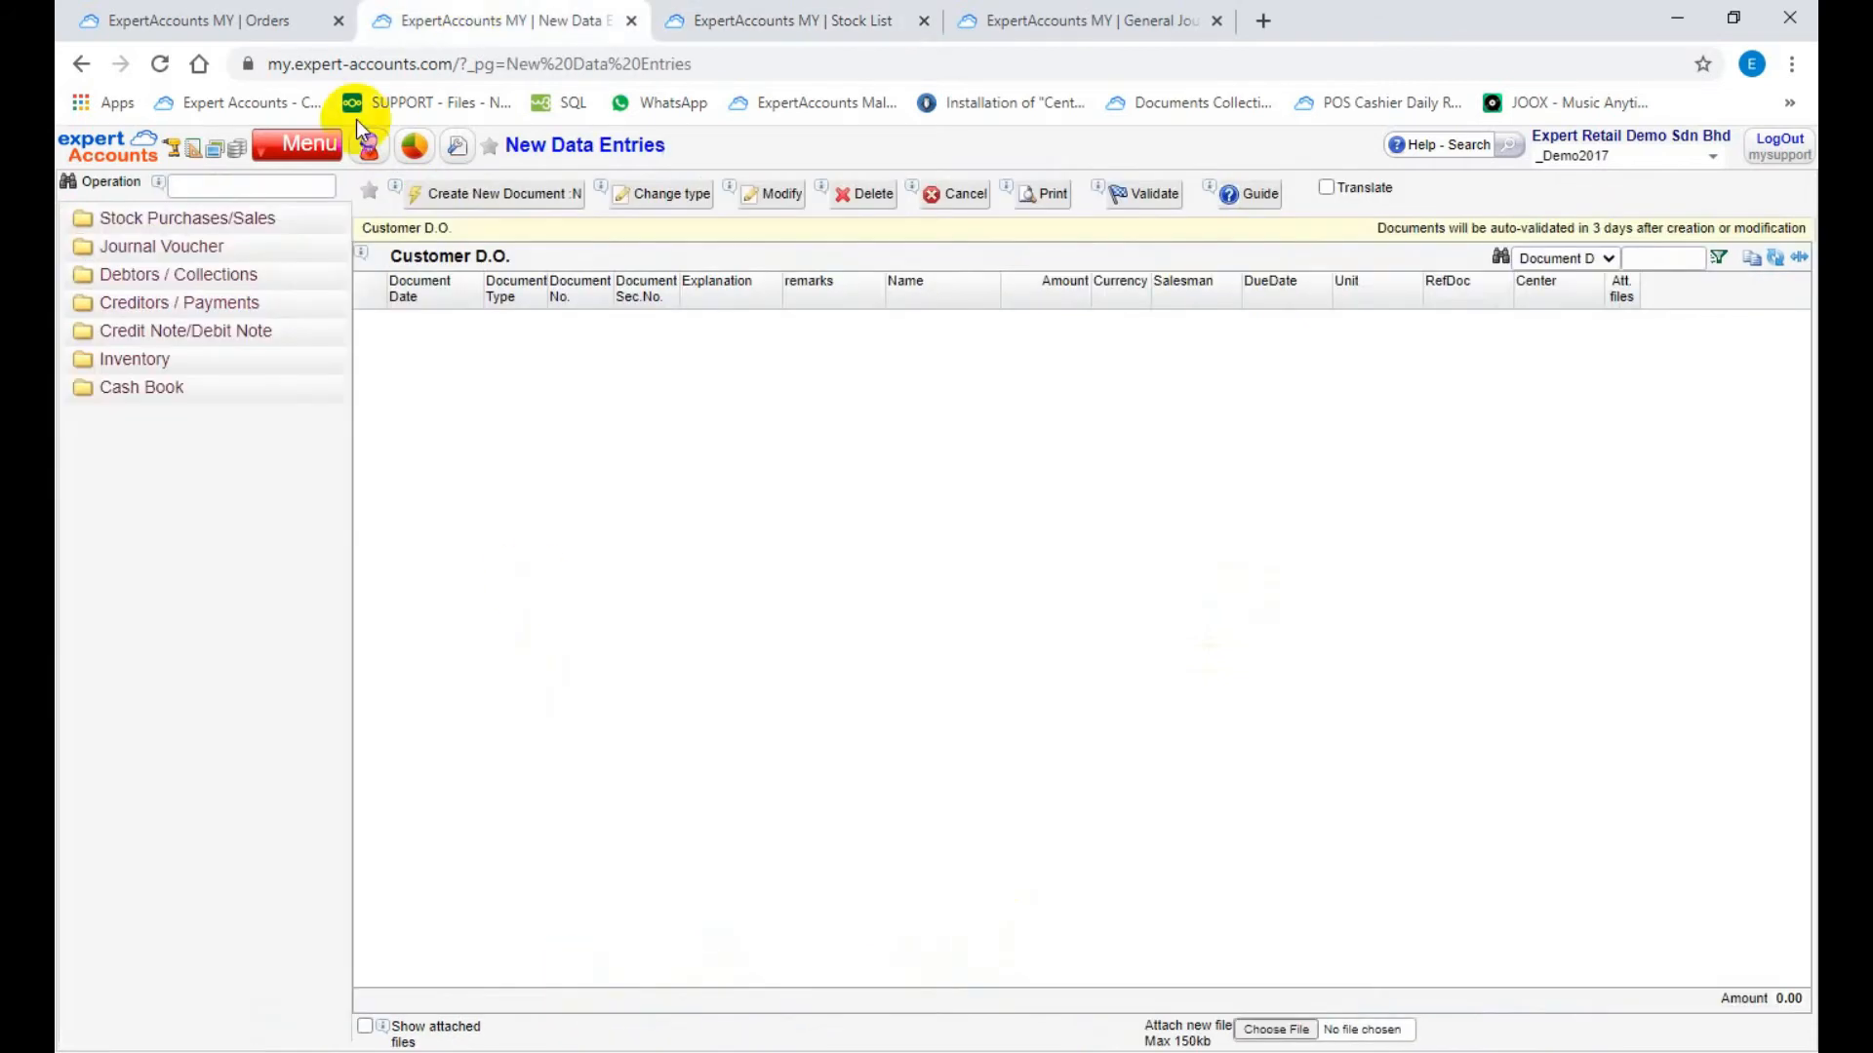
click(213, 221)
click(134, 355)
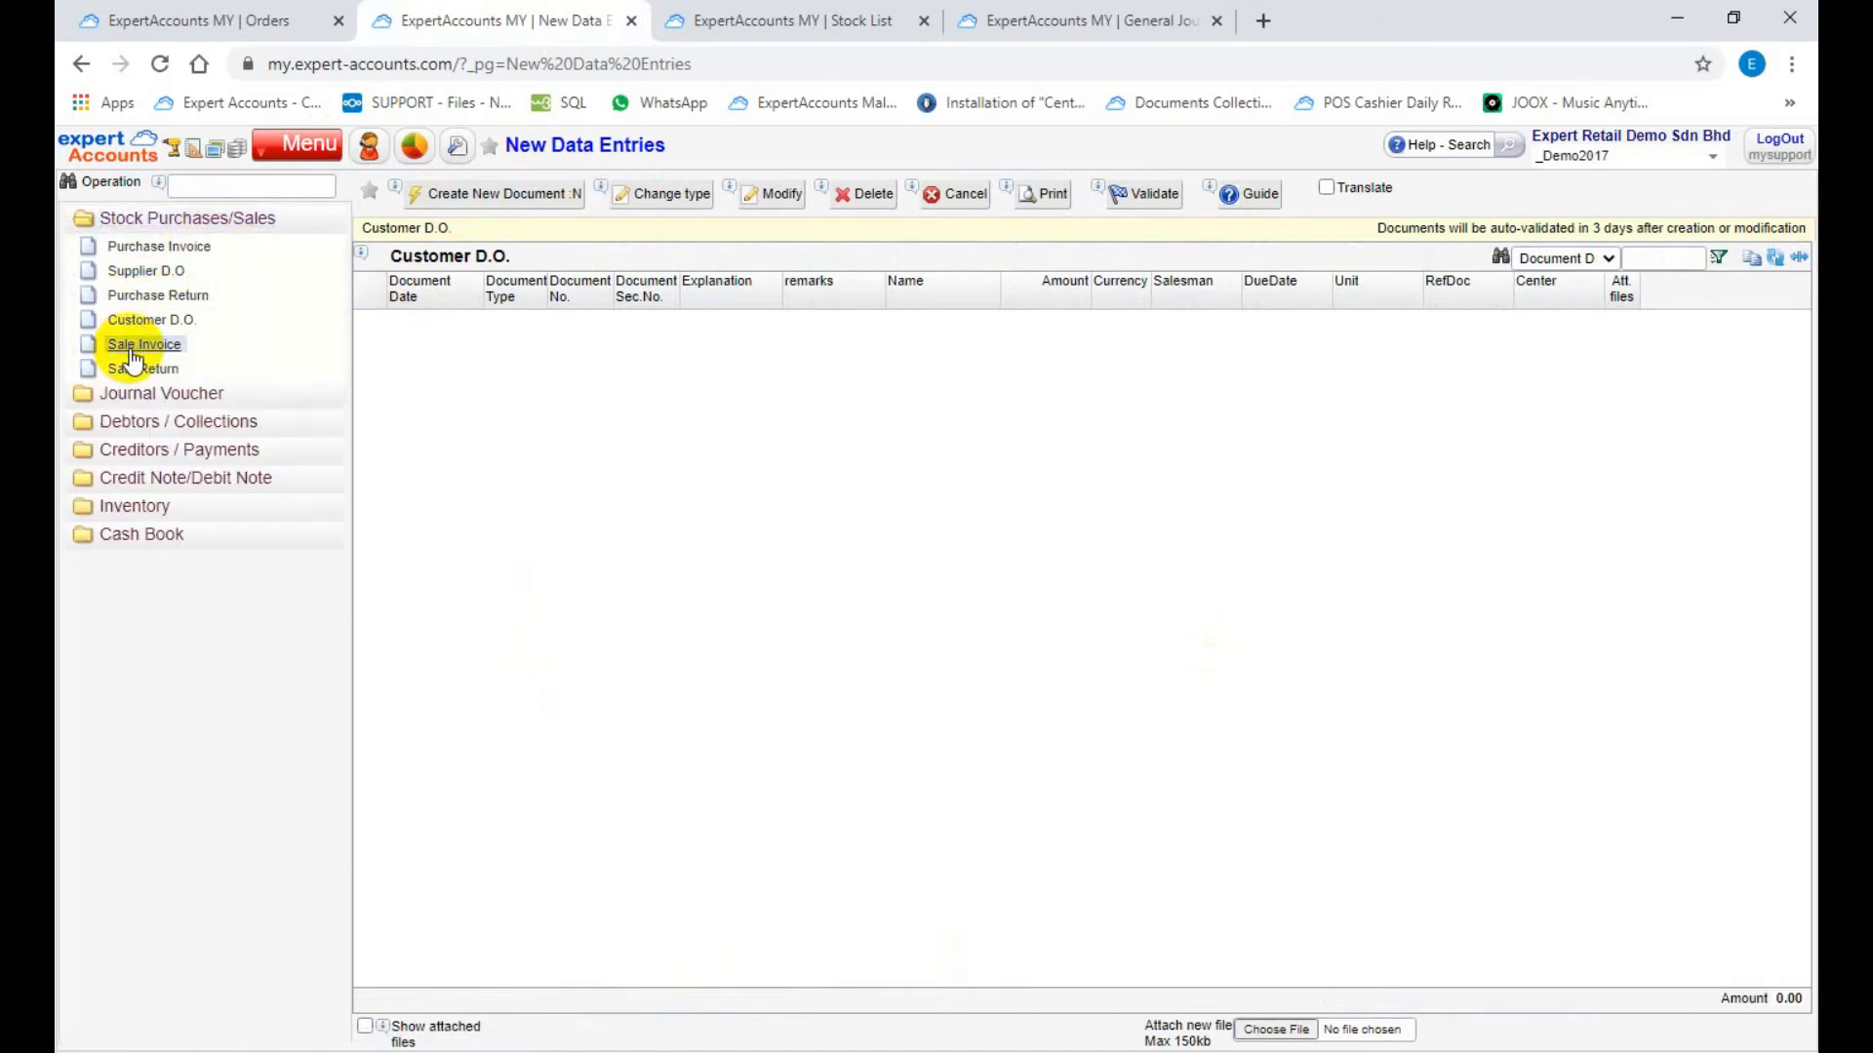
click(529, 195)
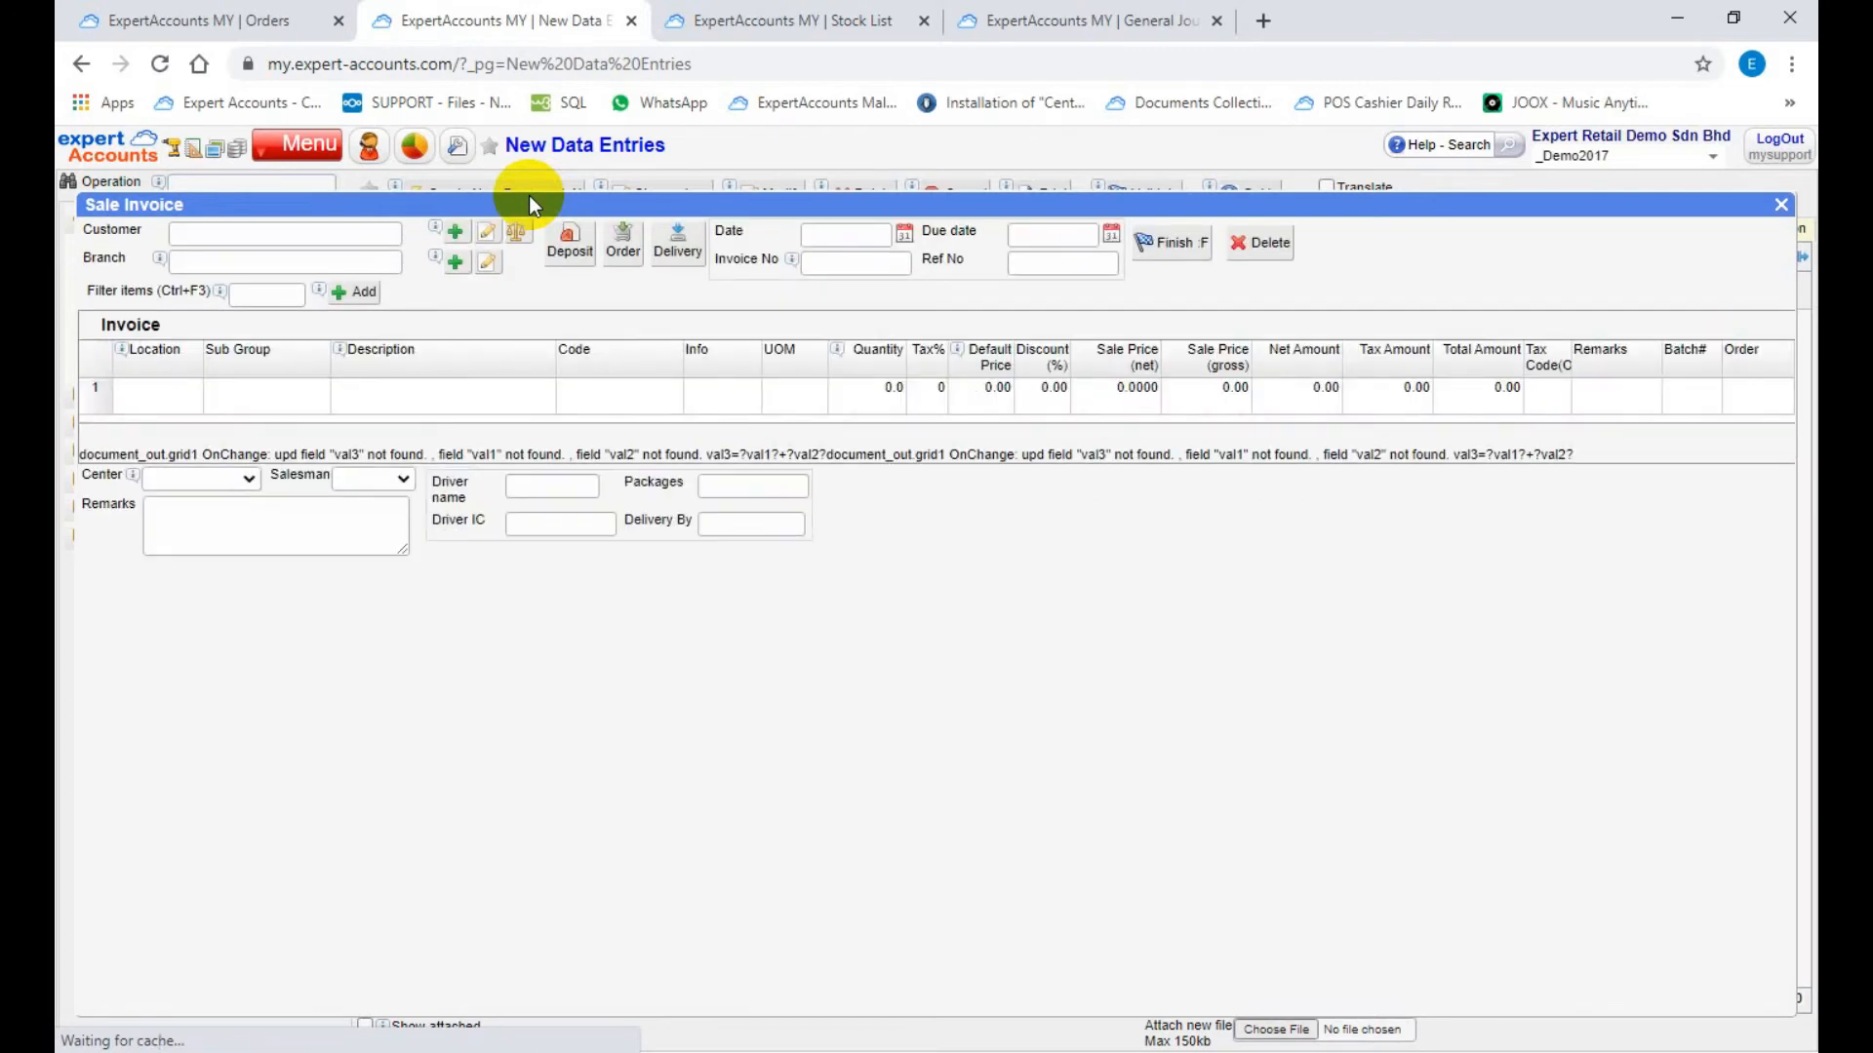
click(393, 235)
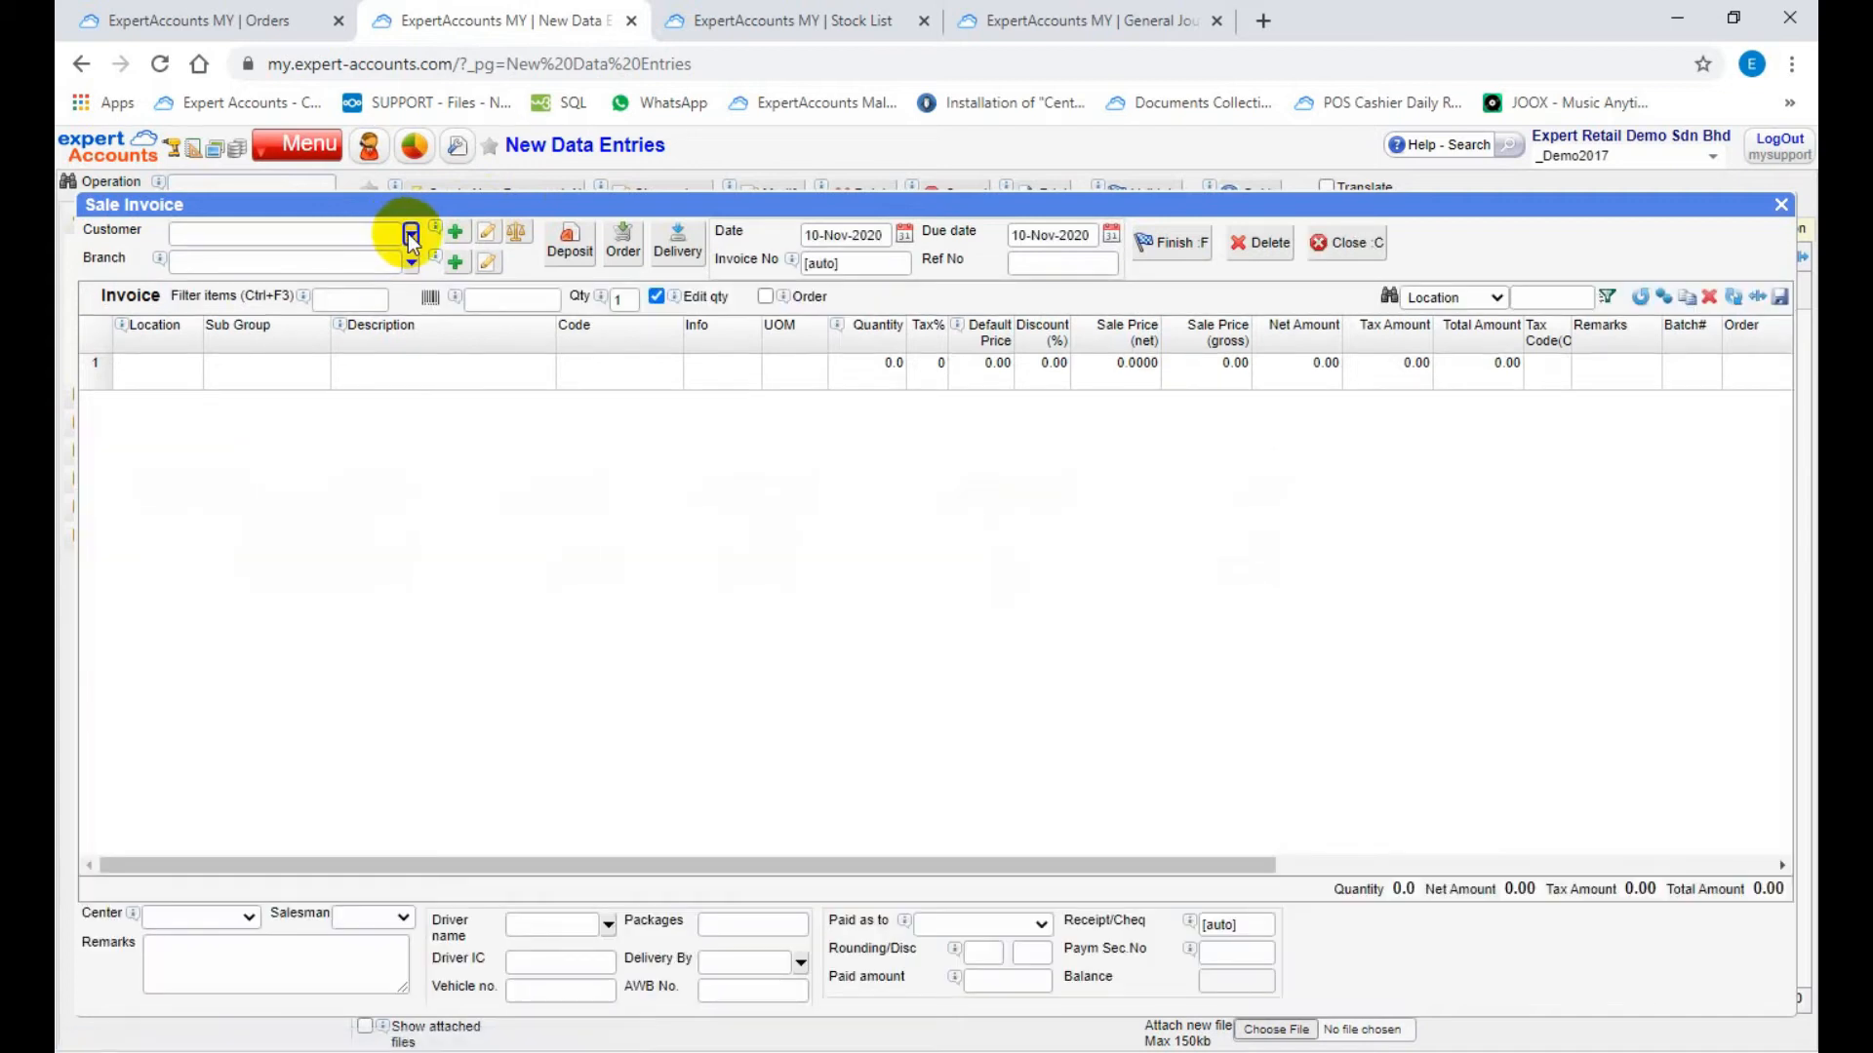
click(409, 234)
text(conders)
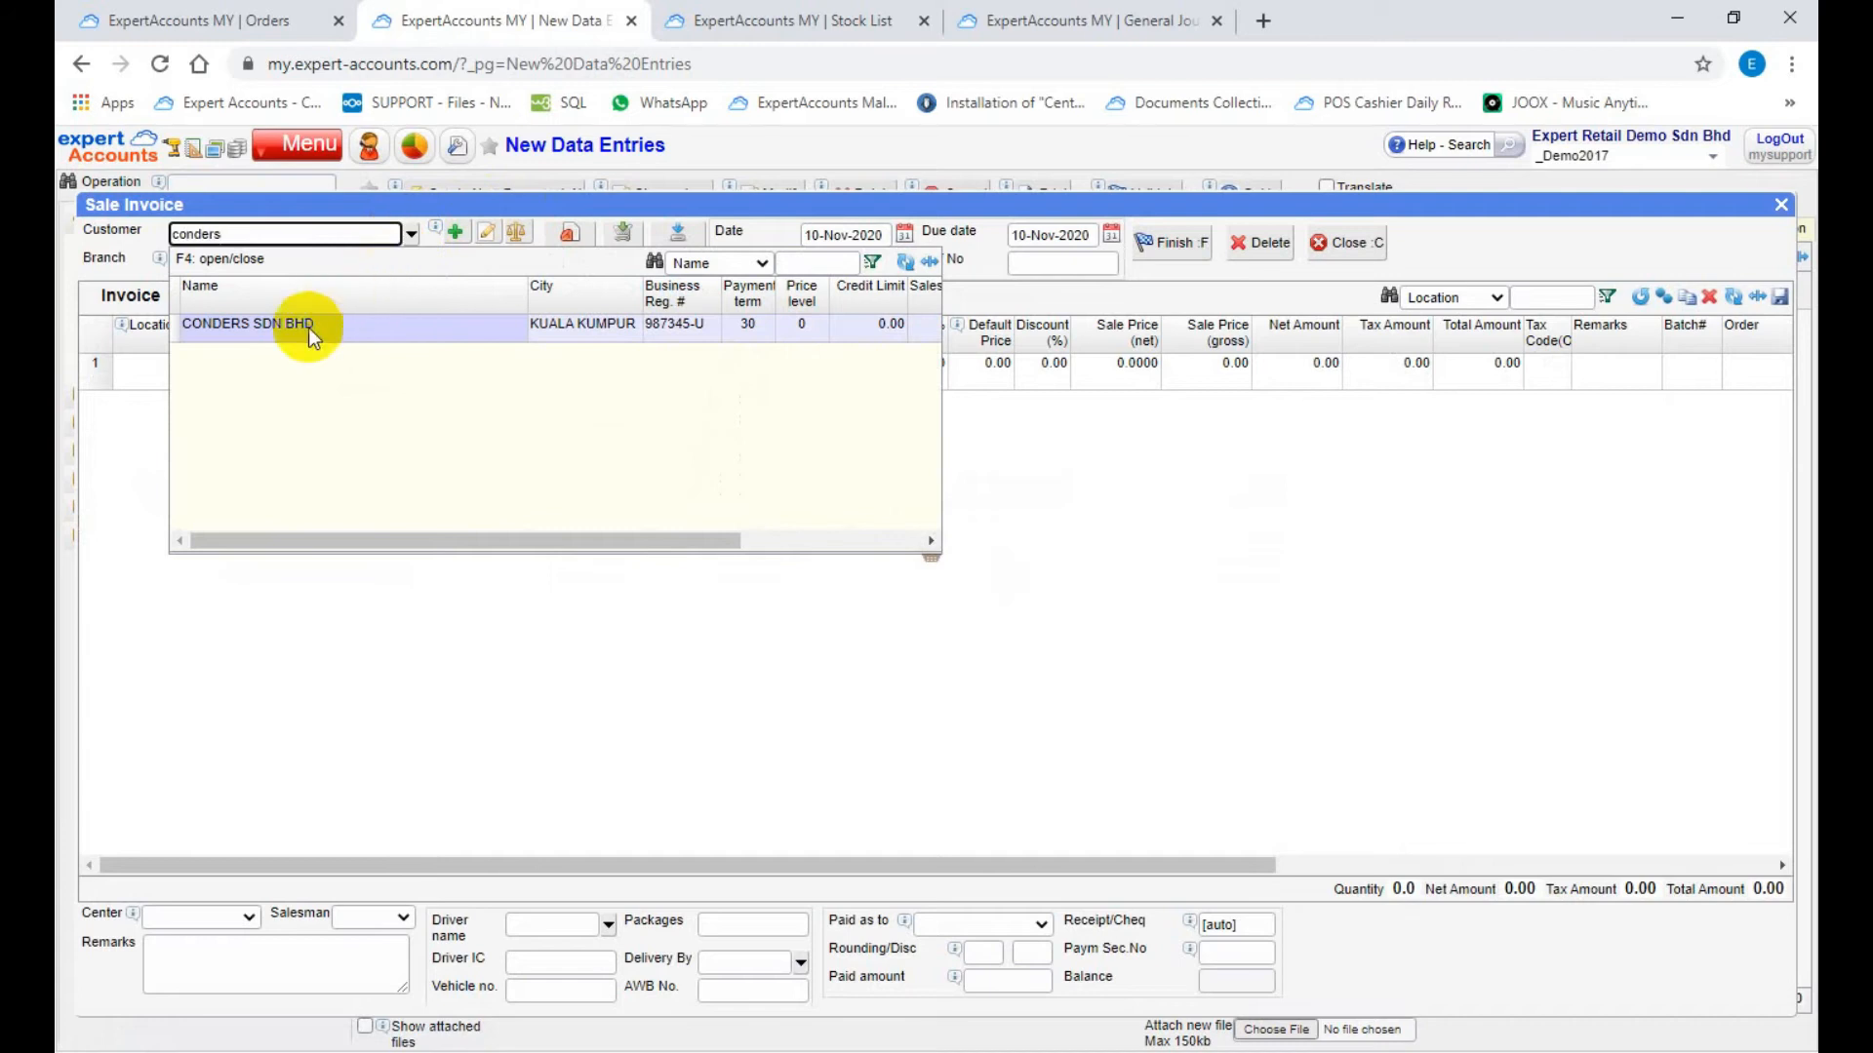
click(308, 328)
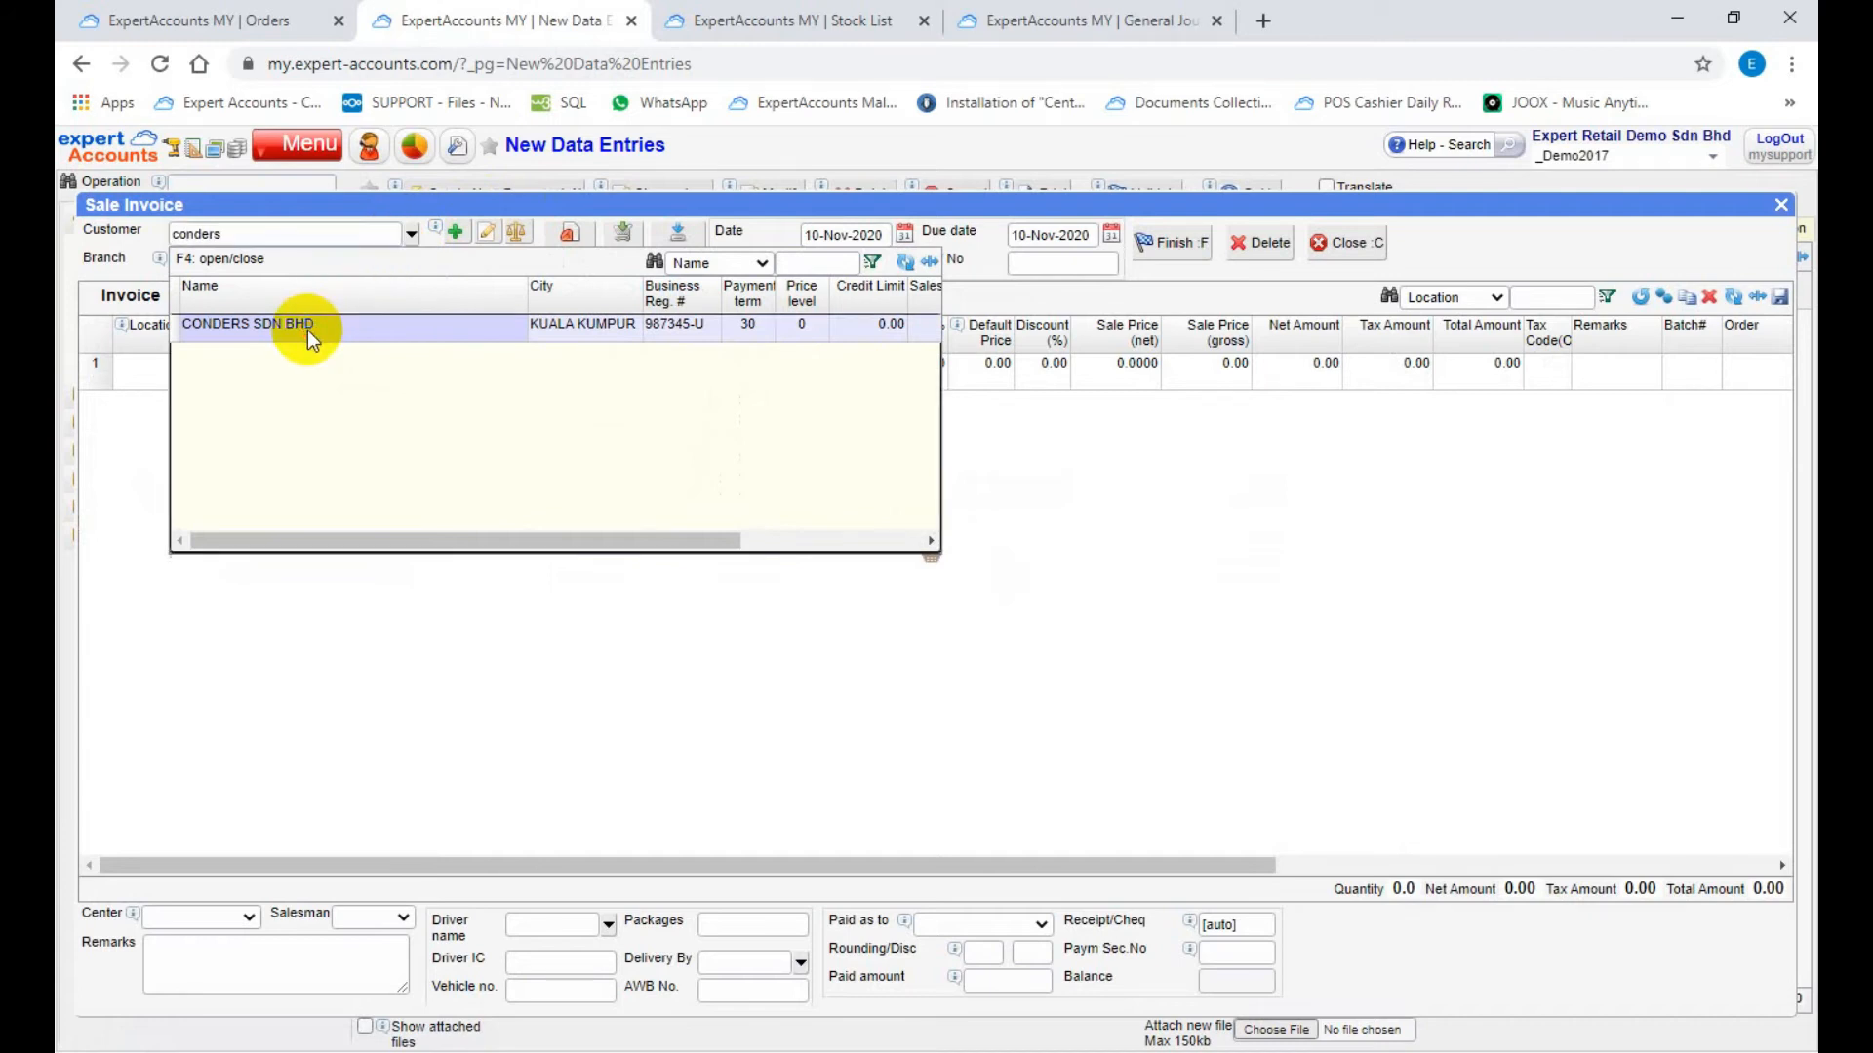
click(308, 329)
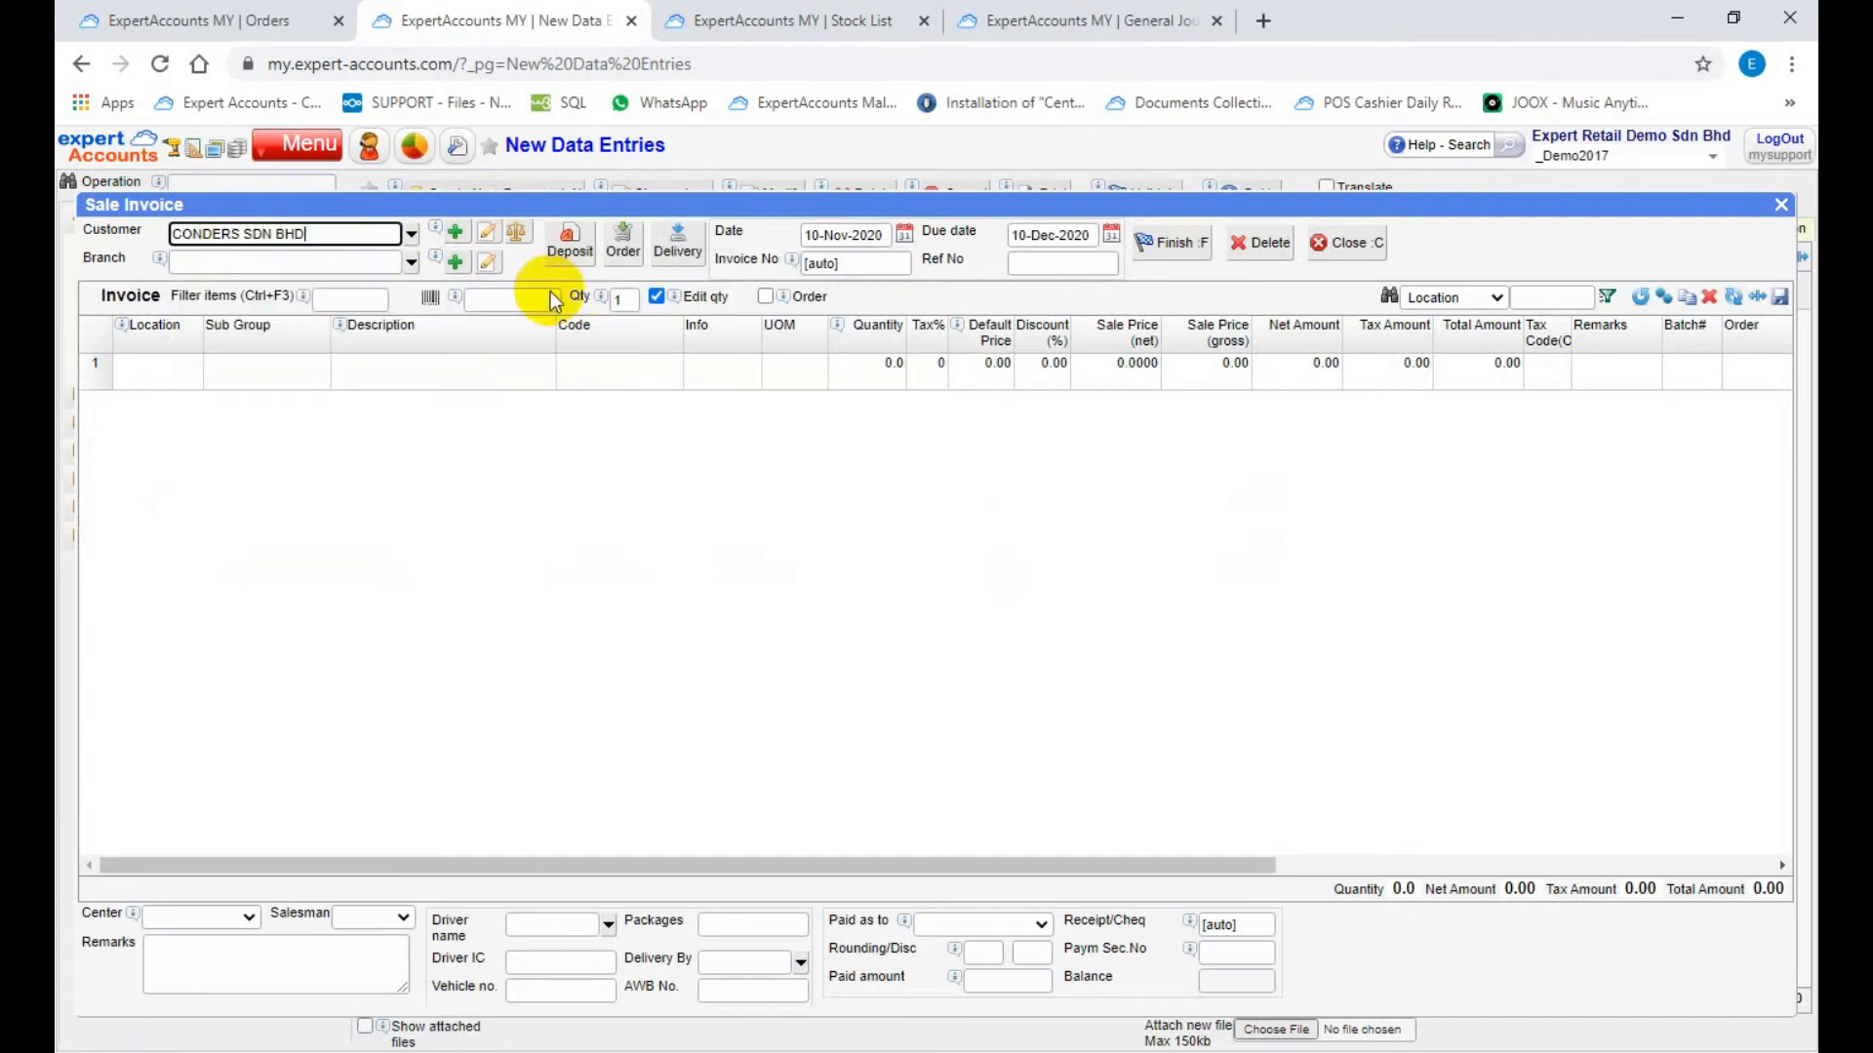
Step: List the customer's existing delivery orders that the sale invoice can be based on
click(673, 252)
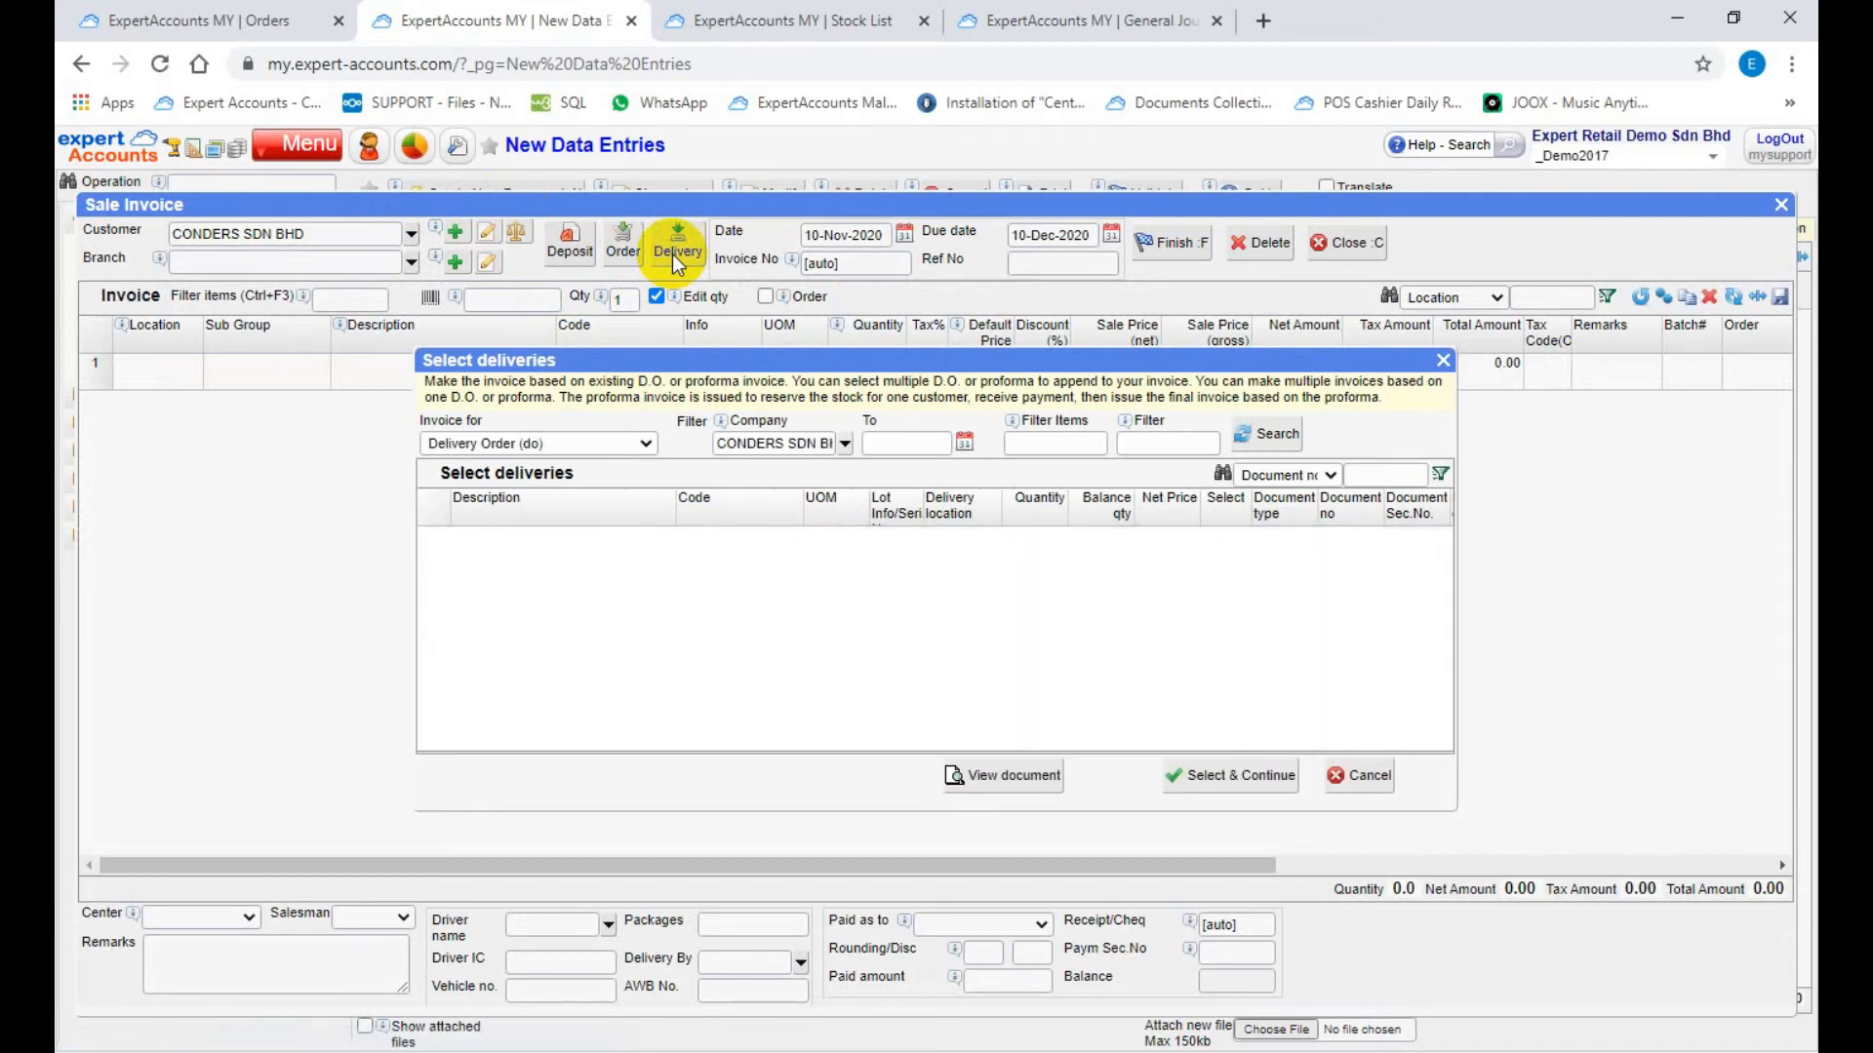
click(939, 442)
click(1025, 444)
click(1134, 443)
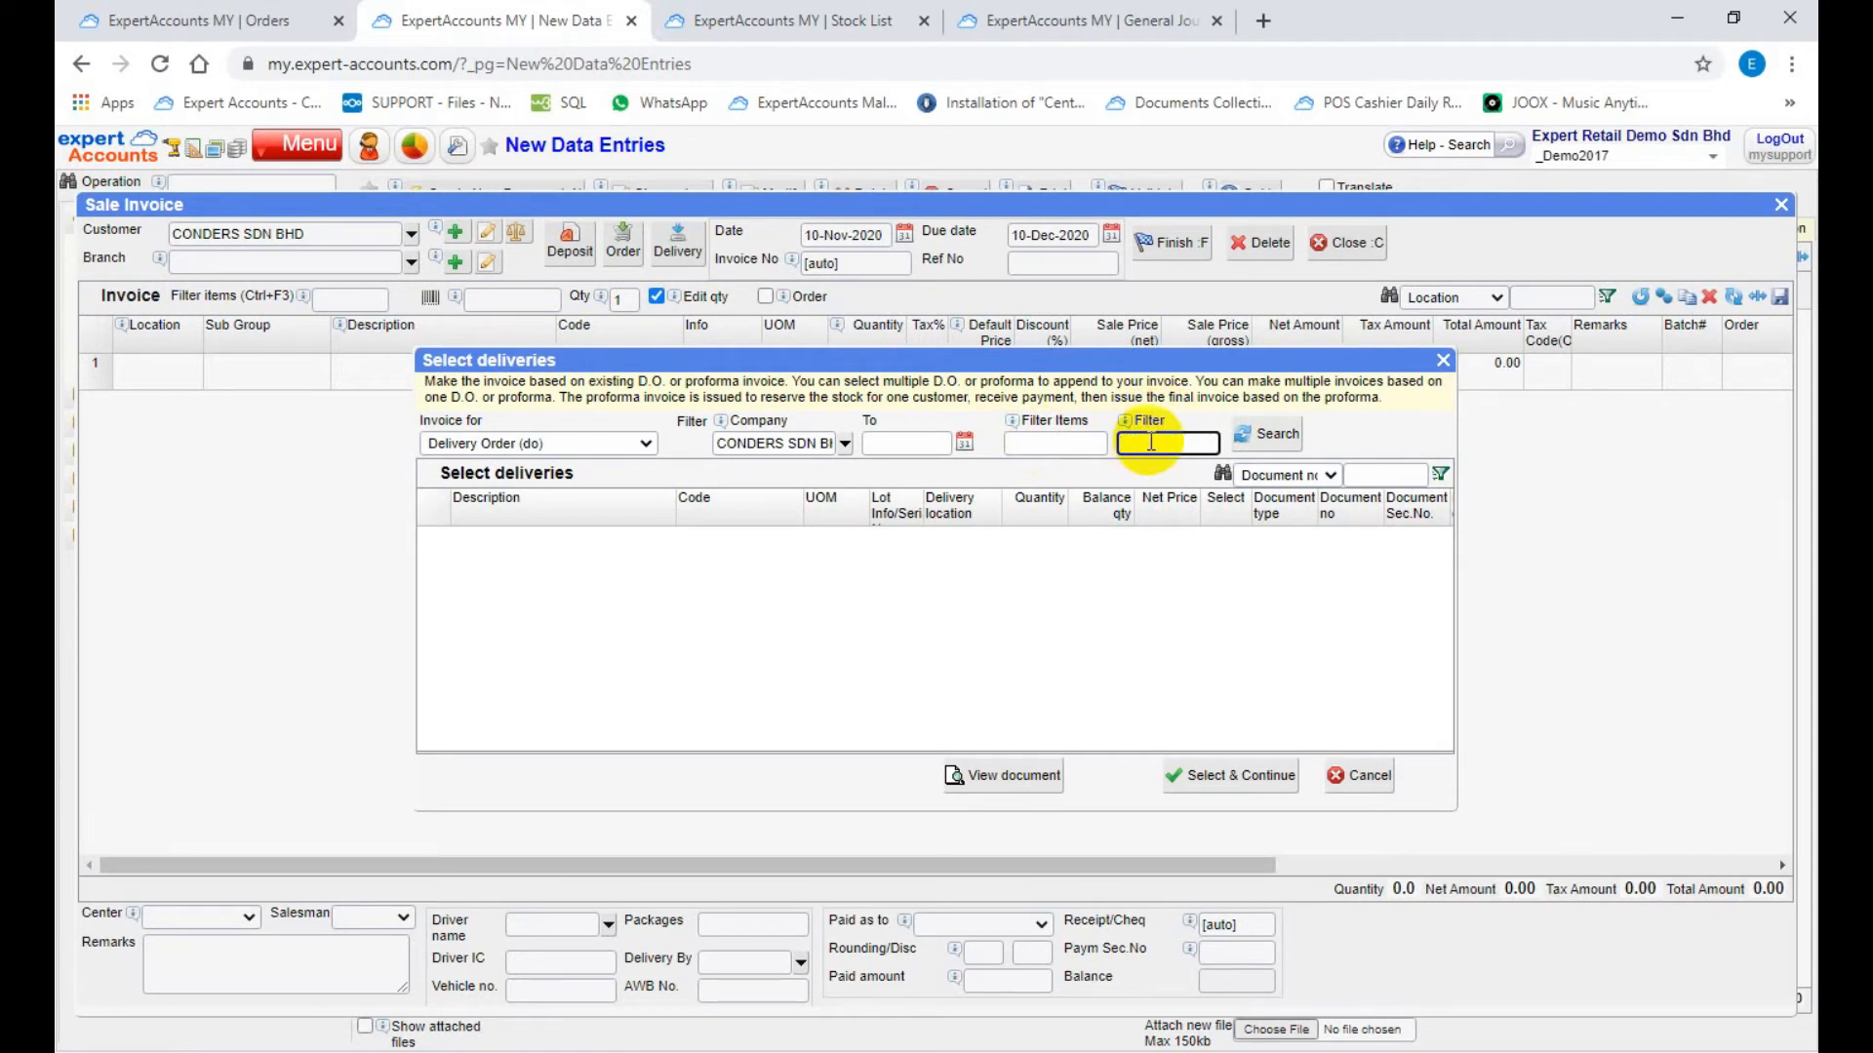
click(1268, 435)
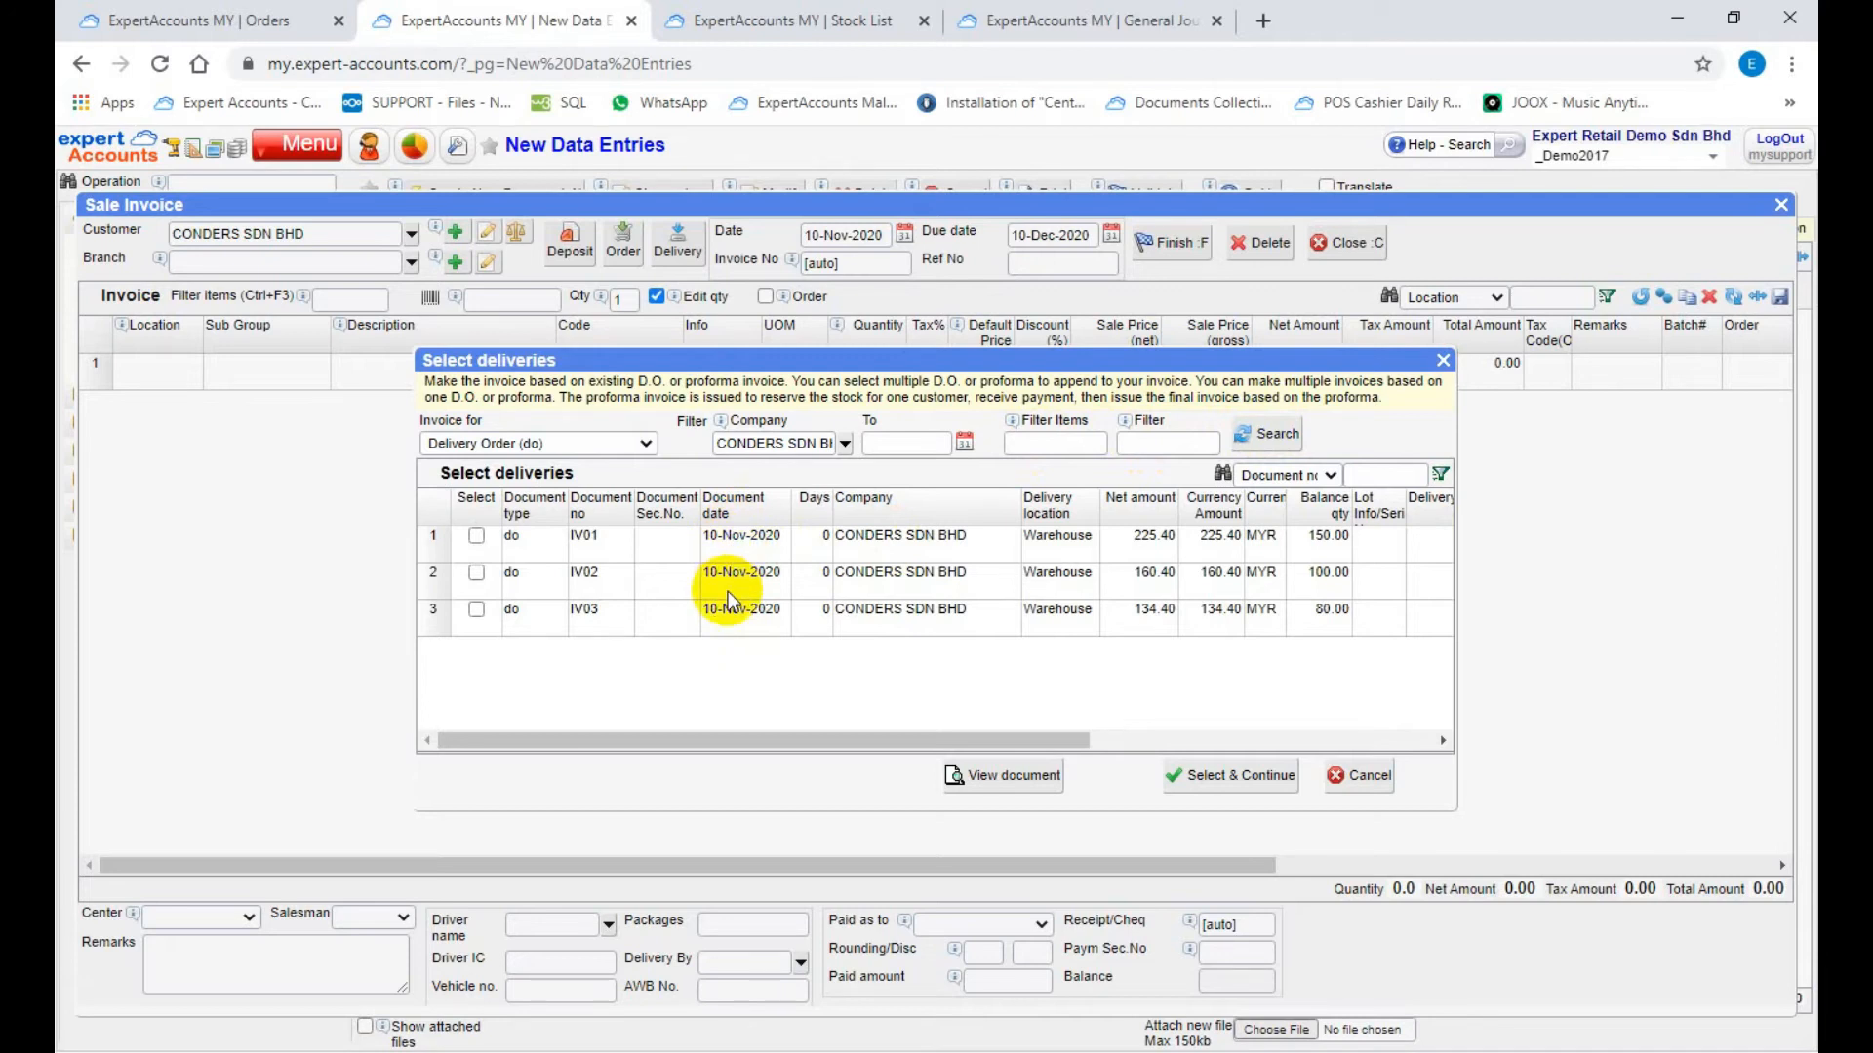
Step: Select only delivery order IV03 and bring its items into the sale invoice
click(477, 610)
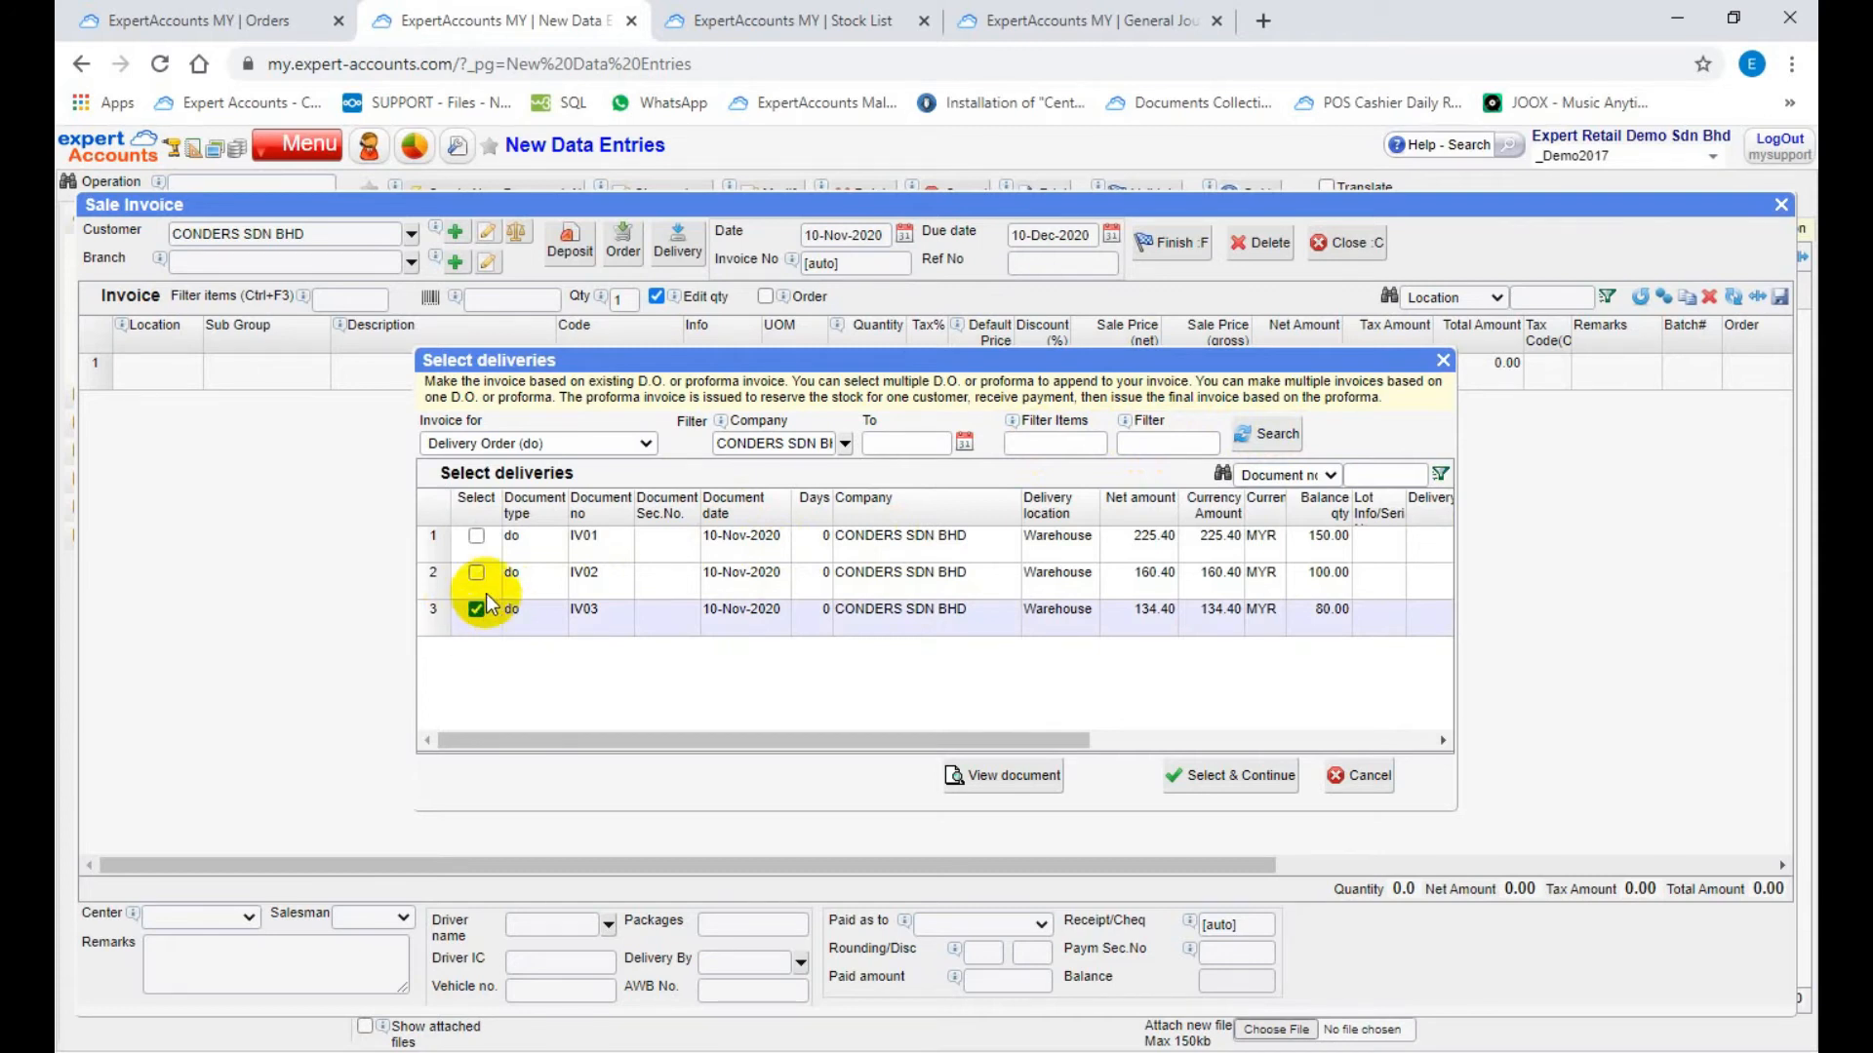
click(477, 575)
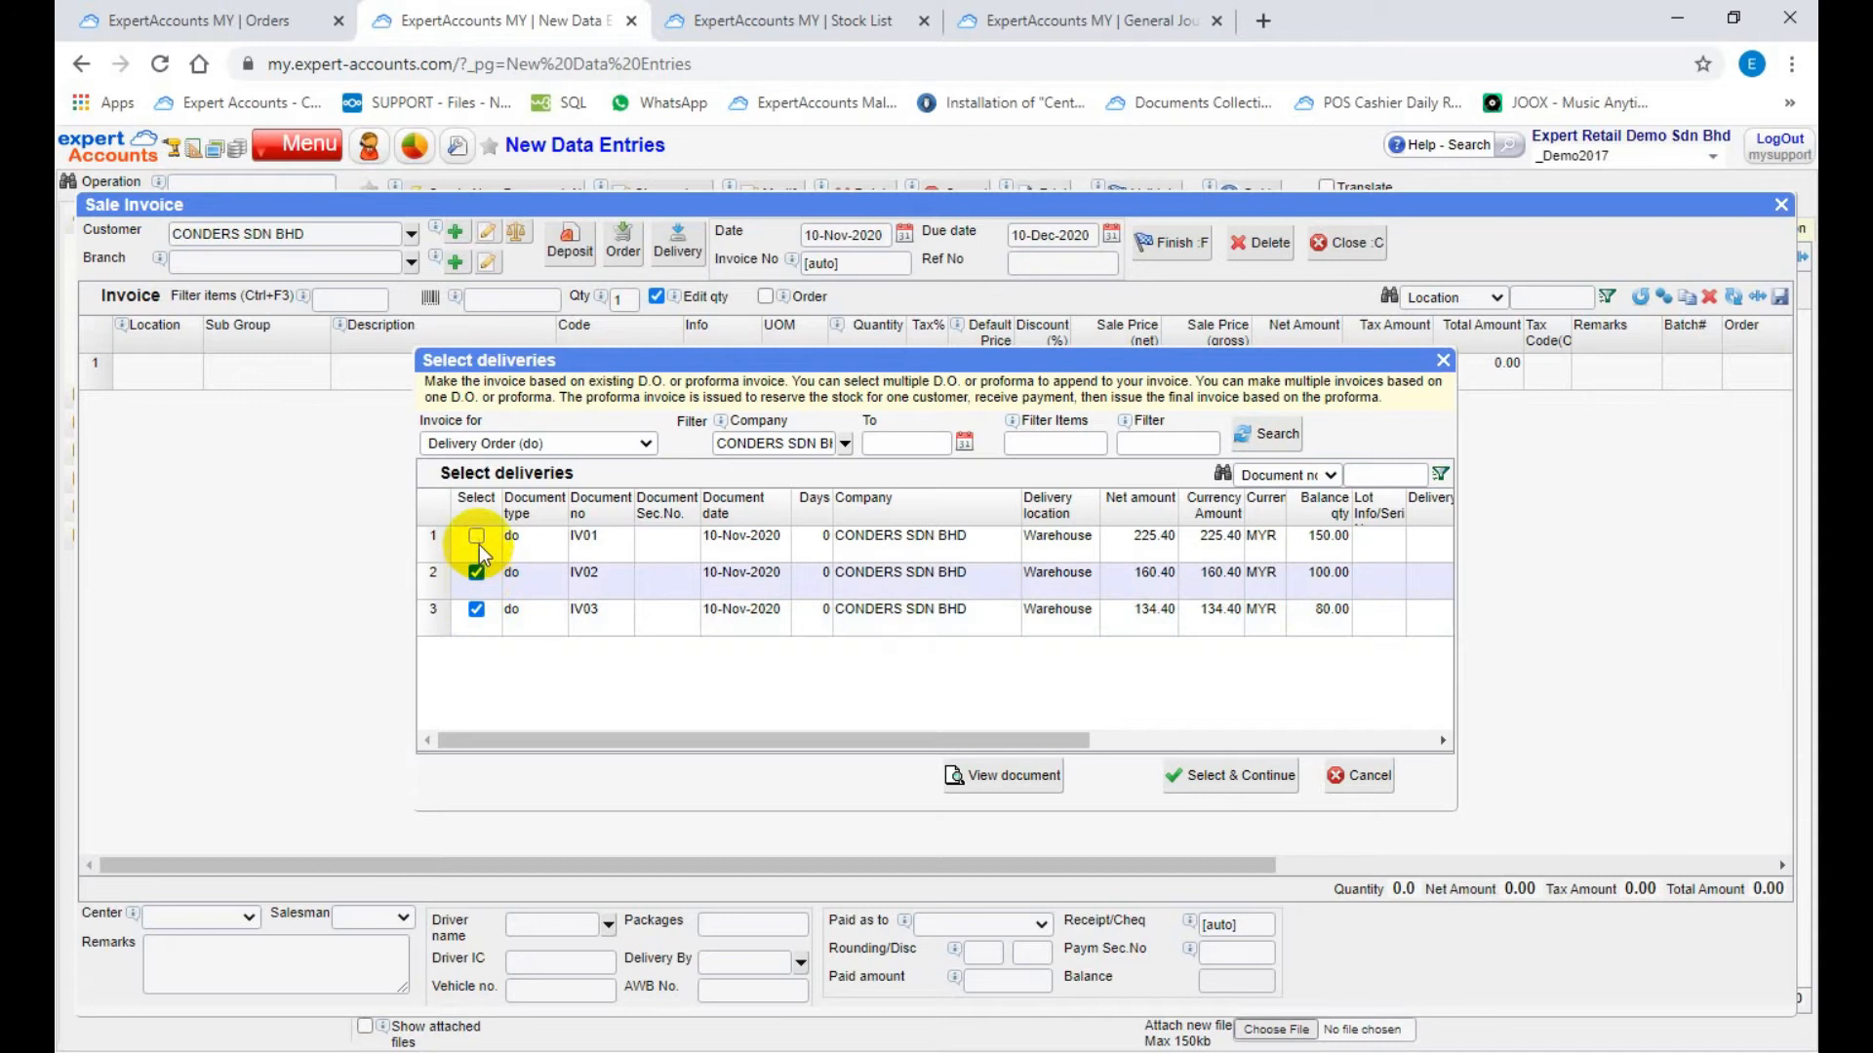
click(477, 537)
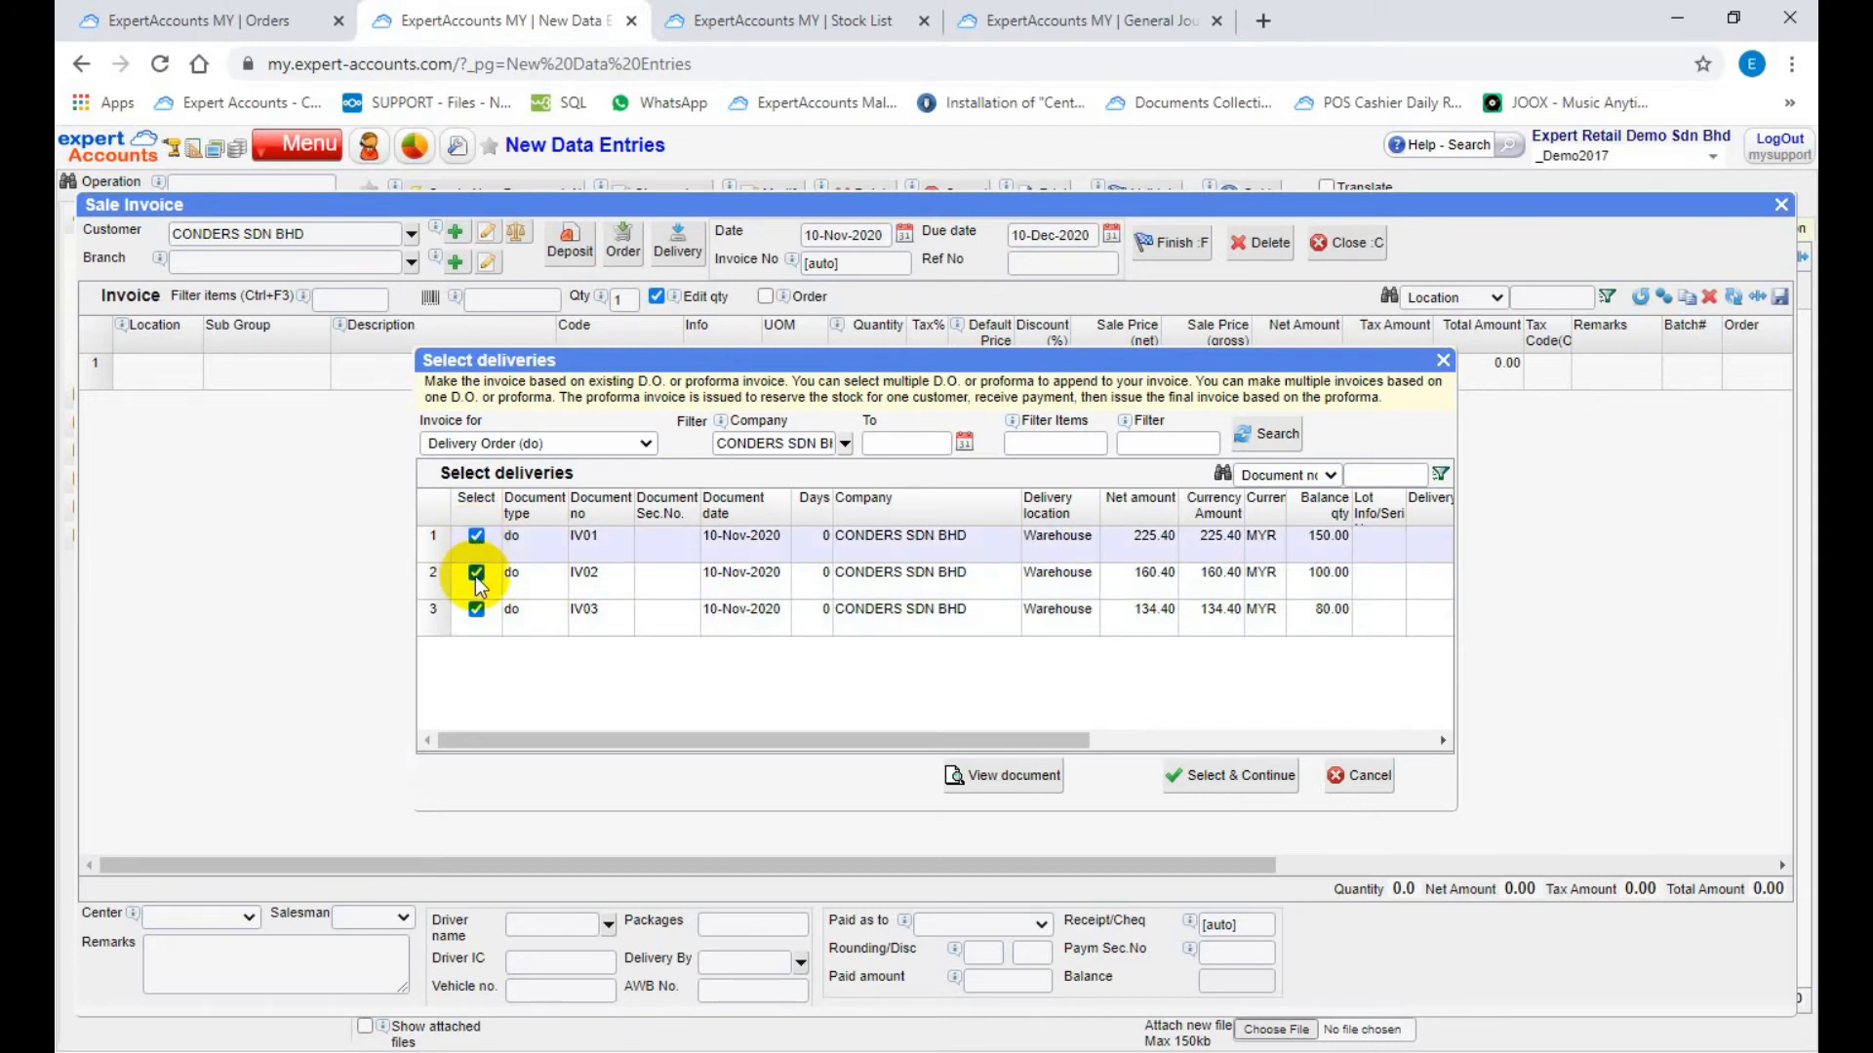
click(476, 574)
click(477, 537)
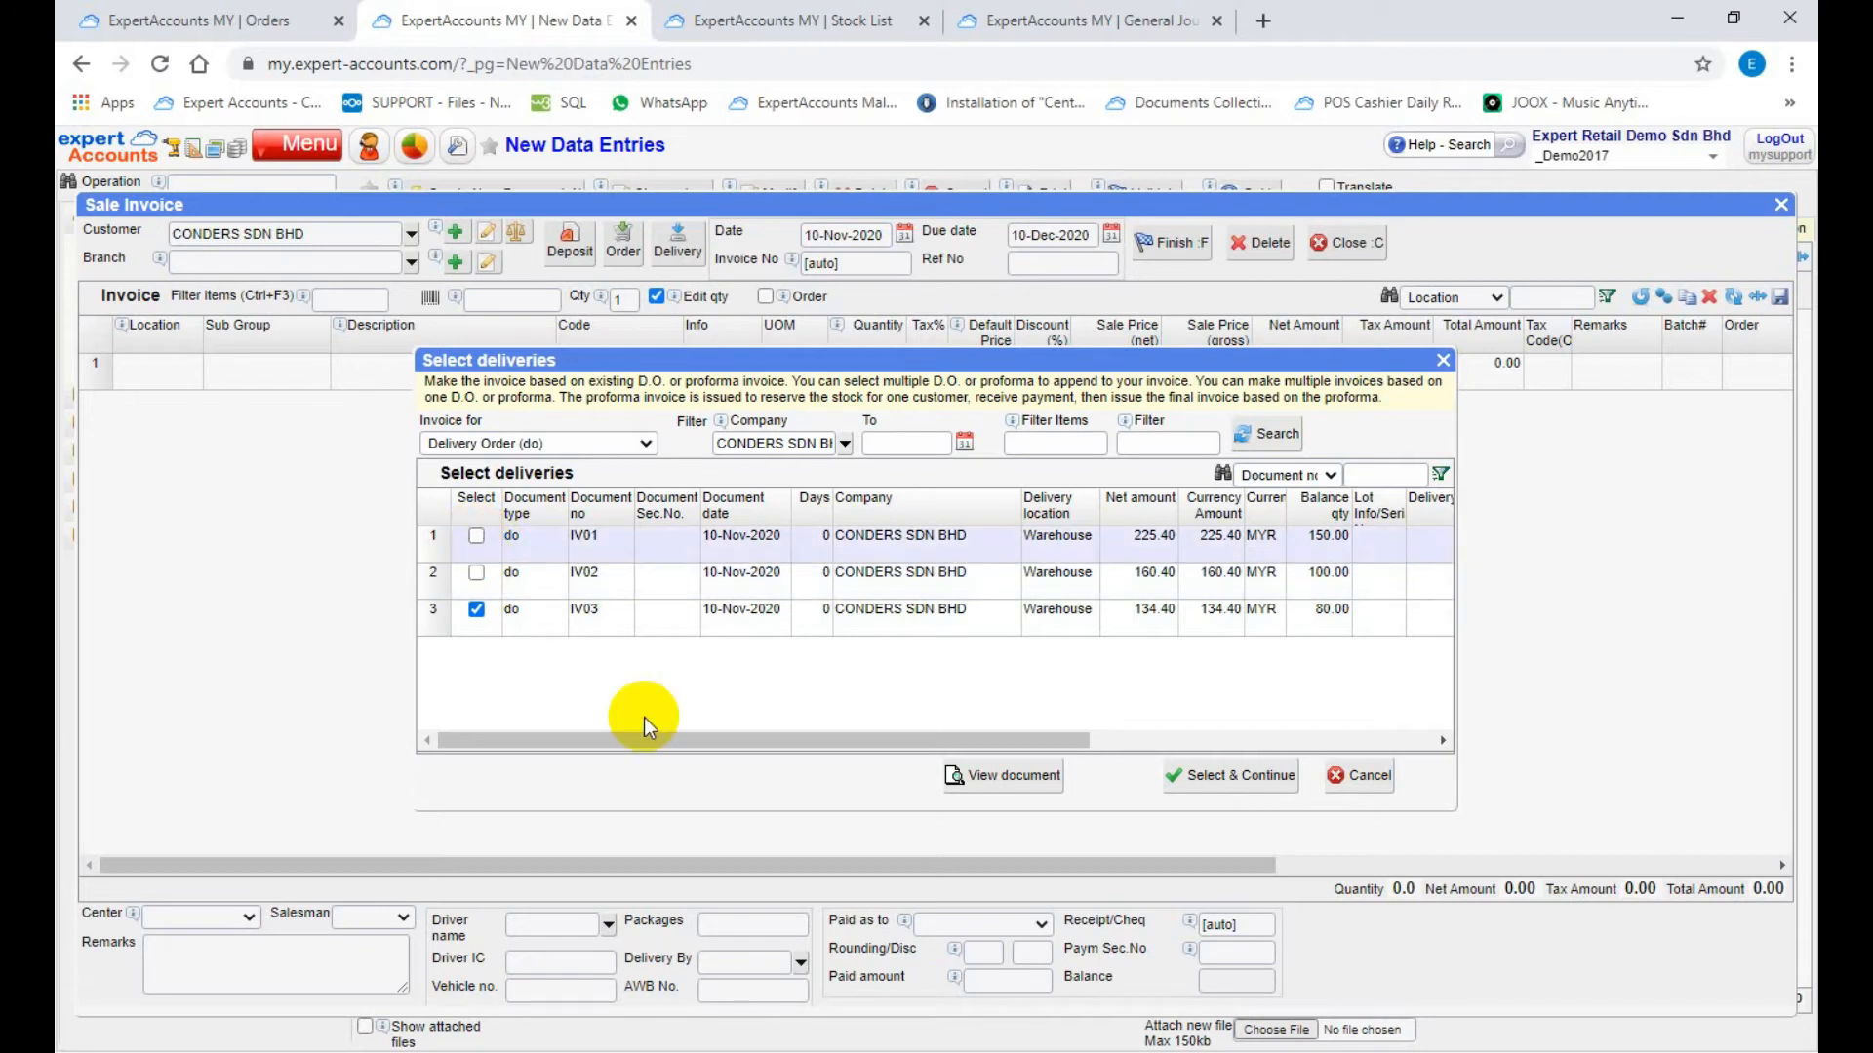
click(432, 624)
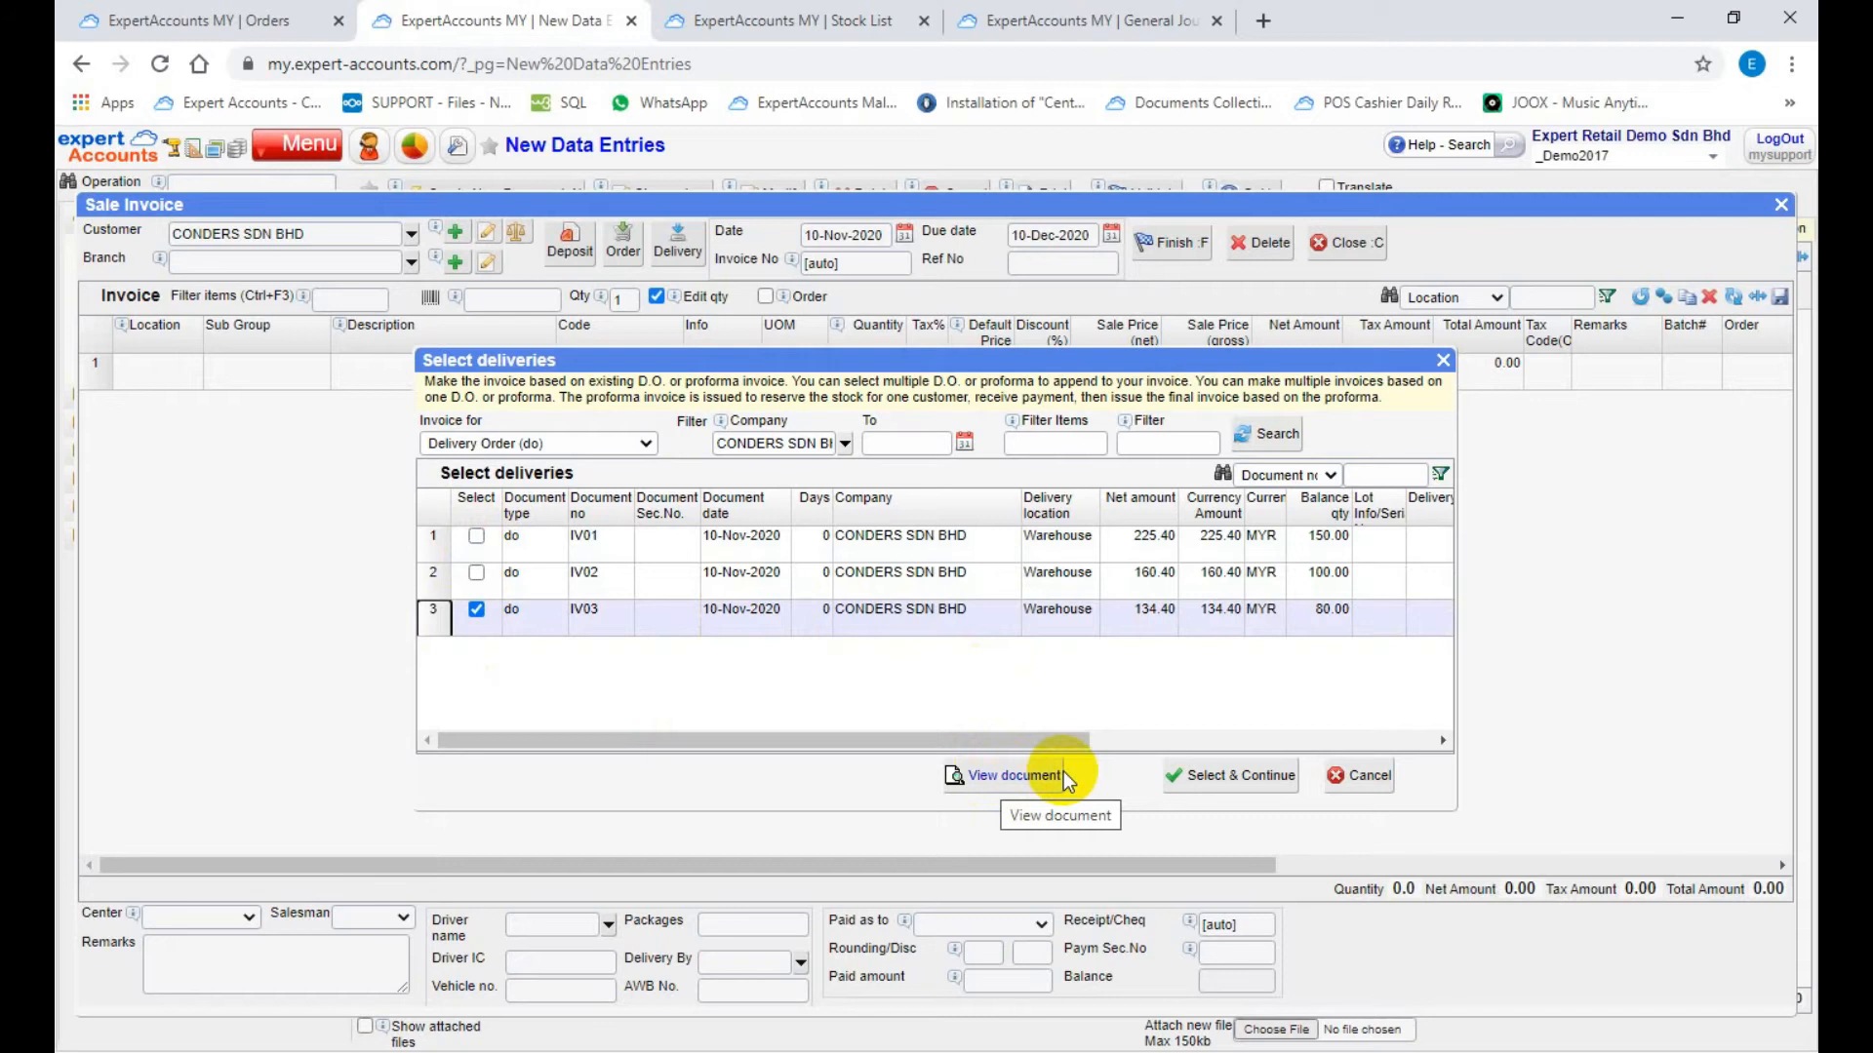
click(1188, 773)
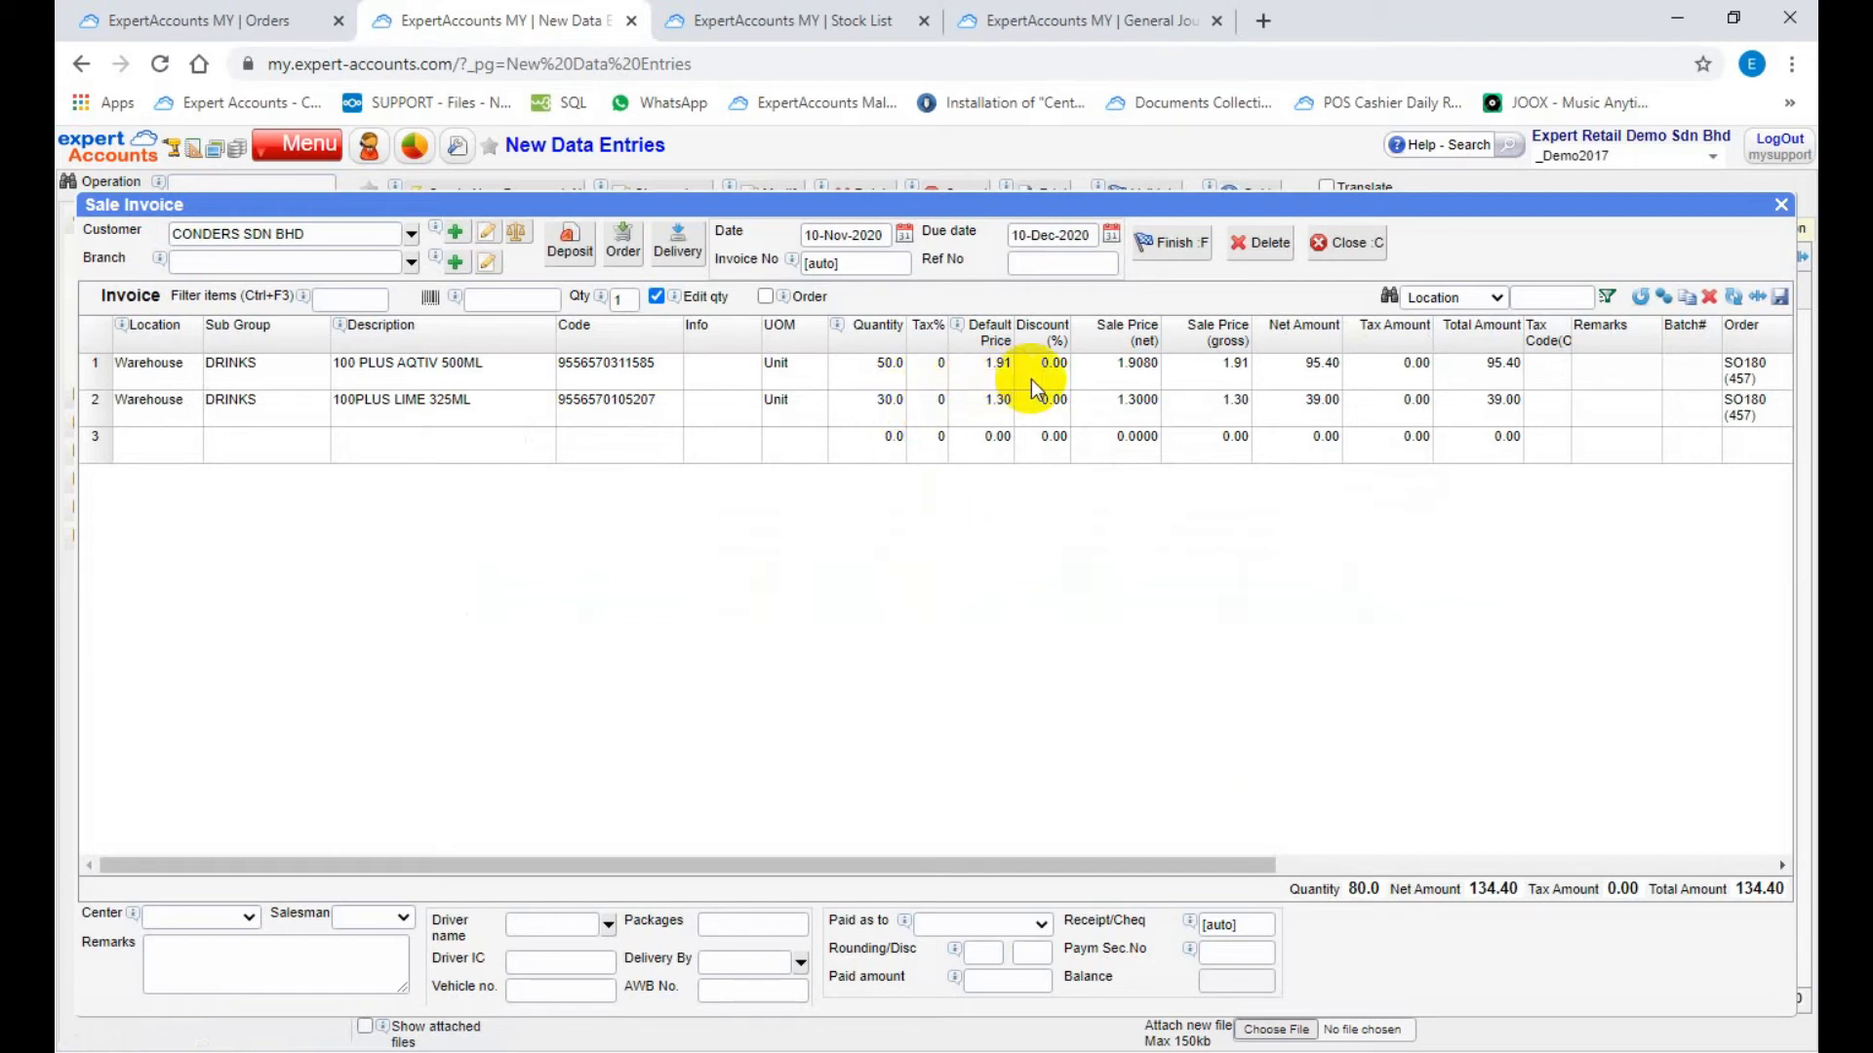
Step: Finish the sale invoice dated 10-Nov-2020 with automatic numbering, and close its print report and entry form
click(903, 235)
click(1017, 539)
click(839, 263)
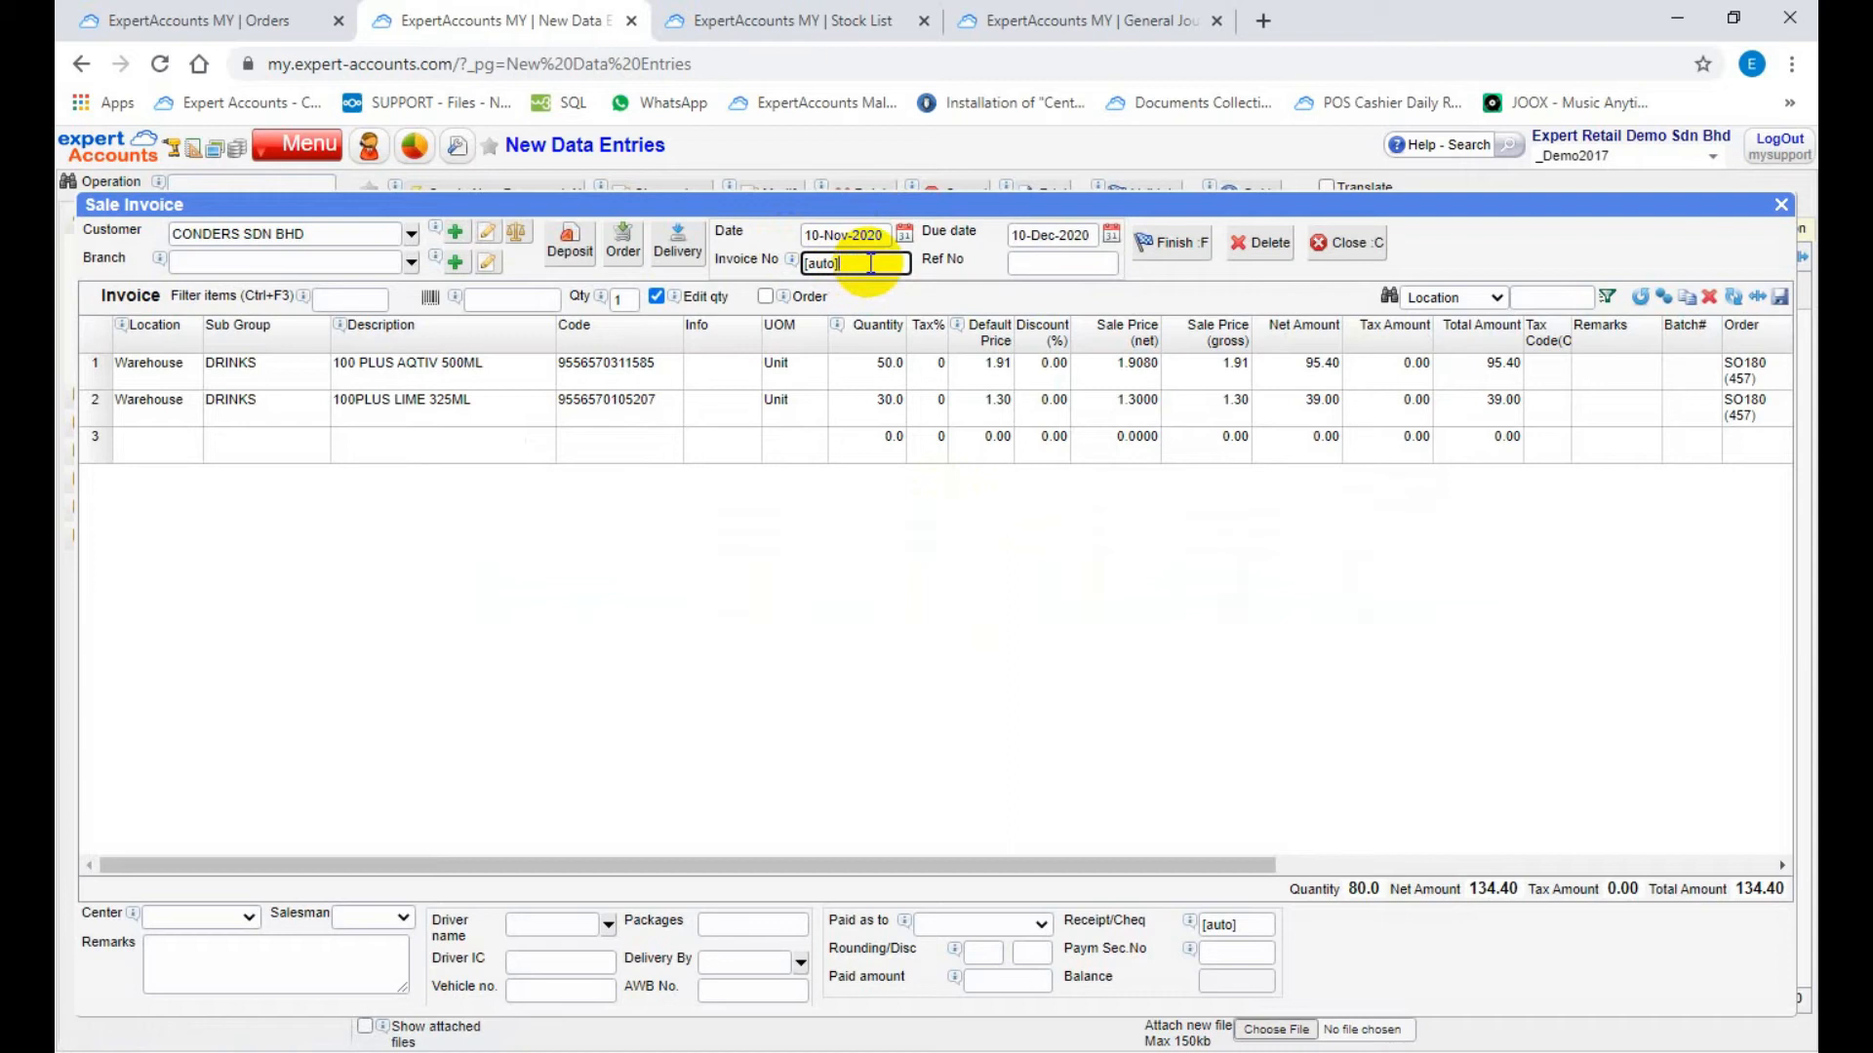
click(1166, 254)
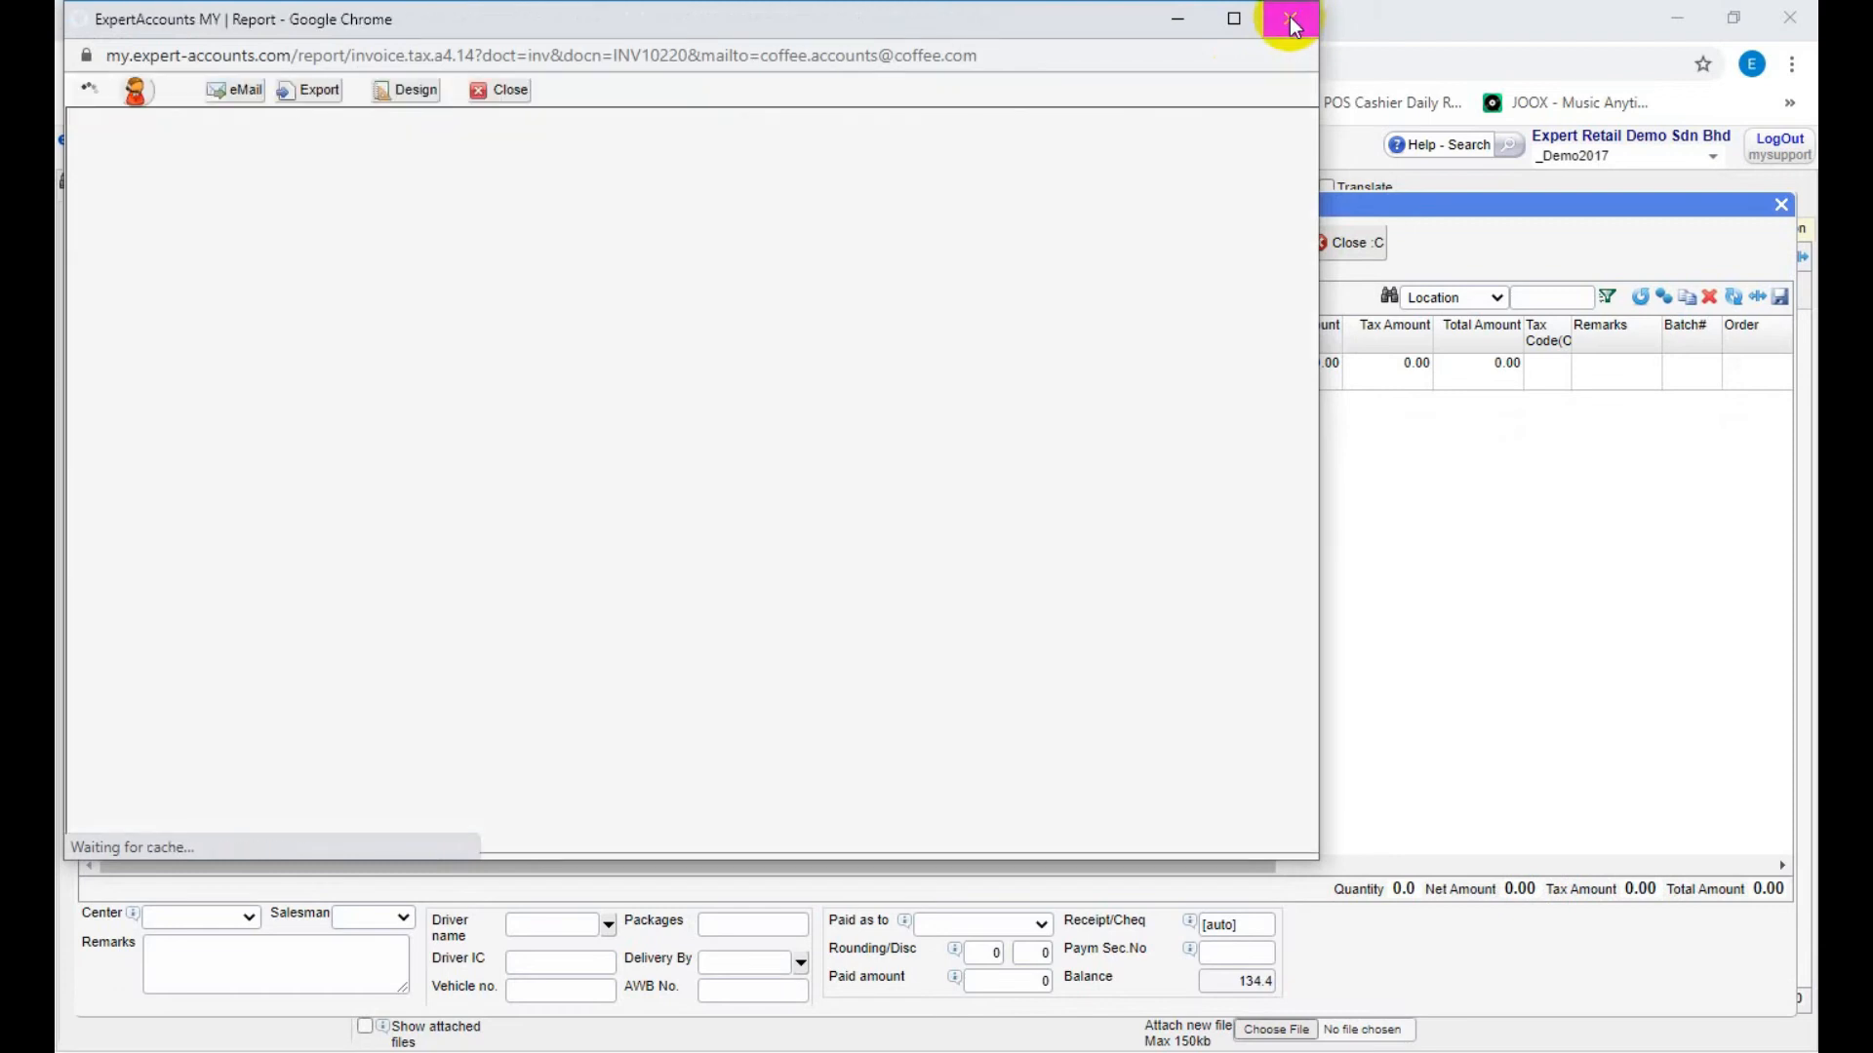
click(1289, 15)
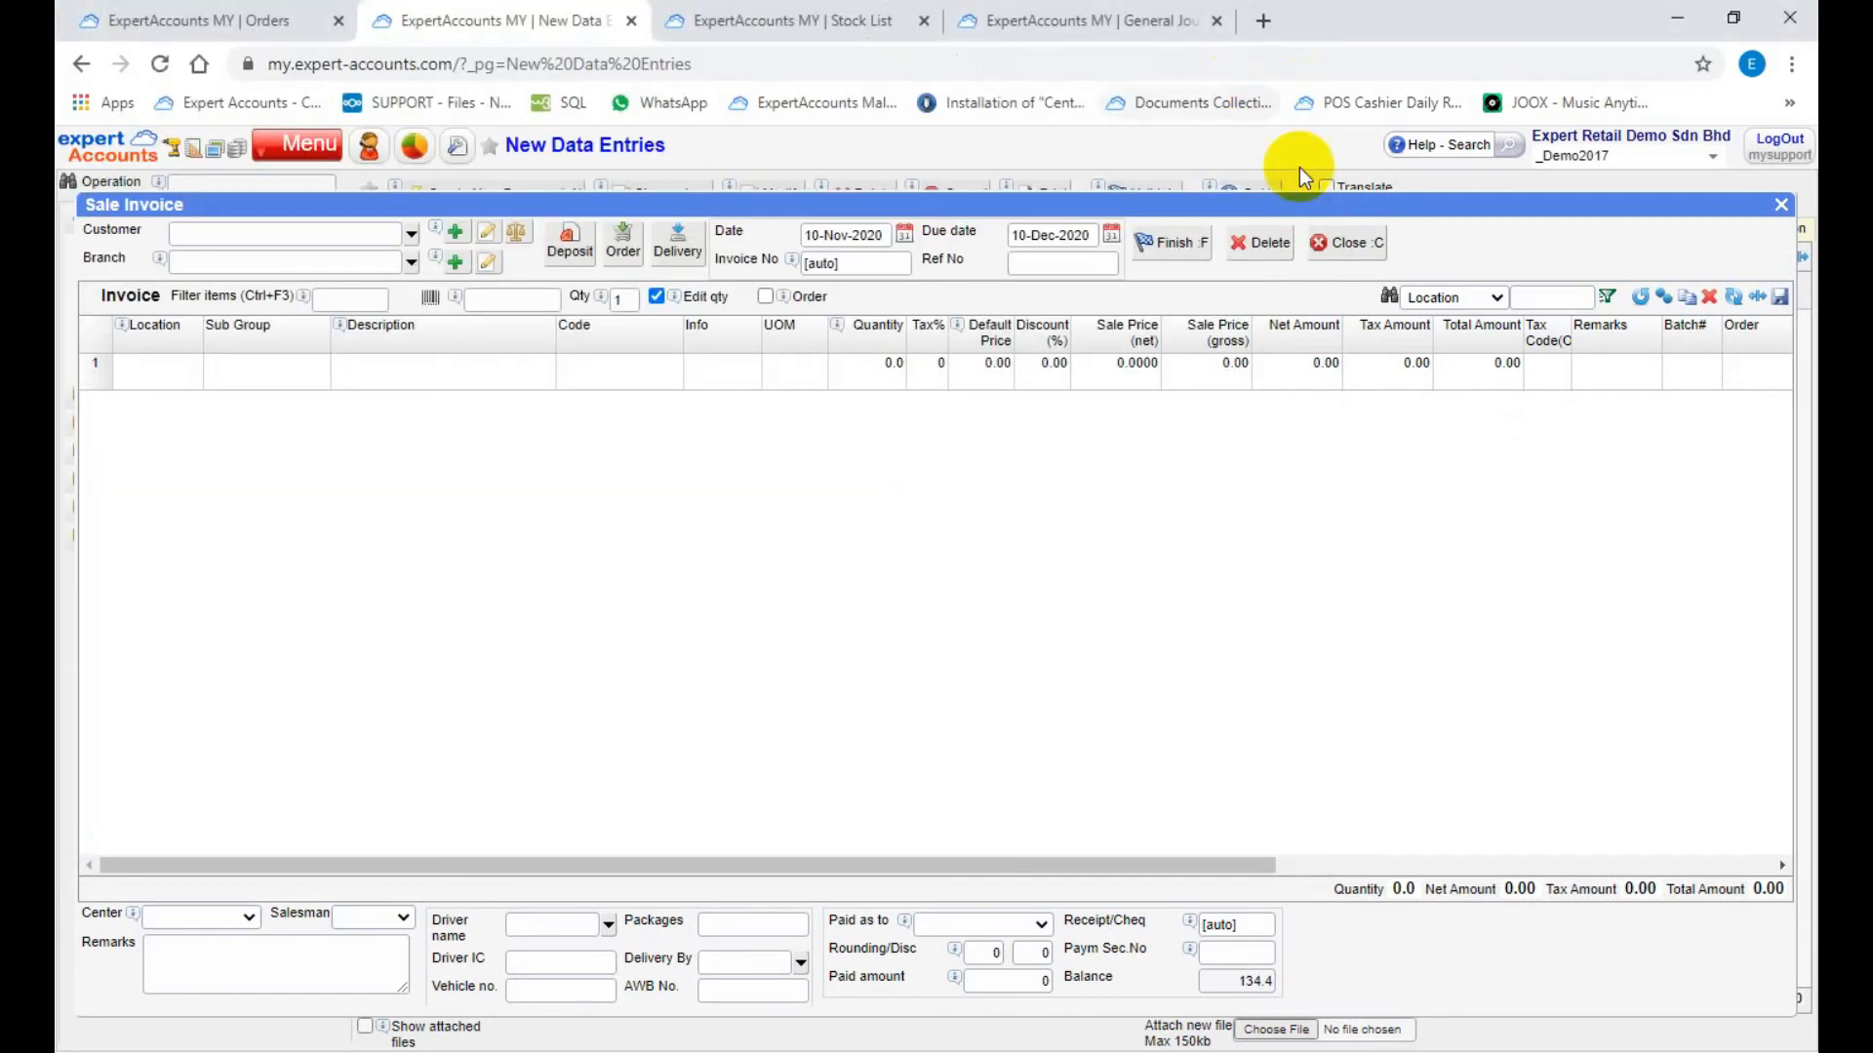
click(1343, 244)
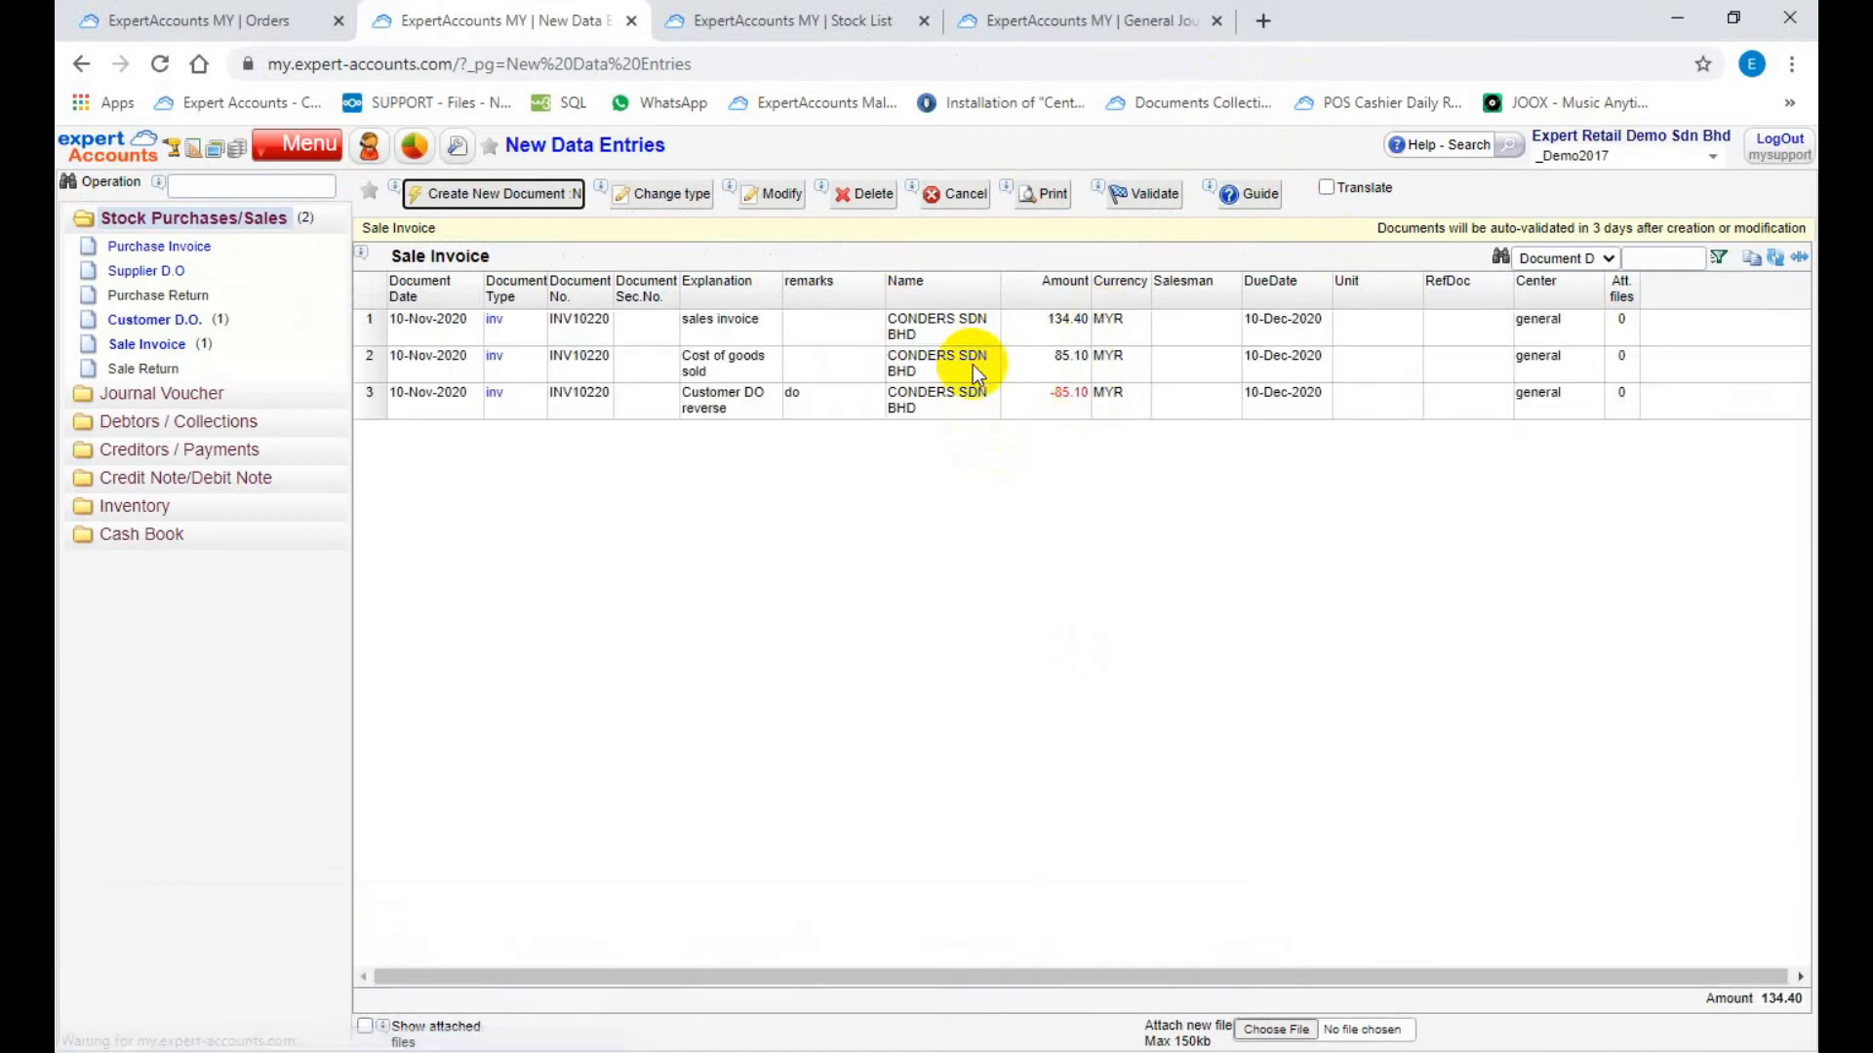
Step: Create a new Credit Note/Debtors document in the Credit Note/Debit Note group
click(220, 478)
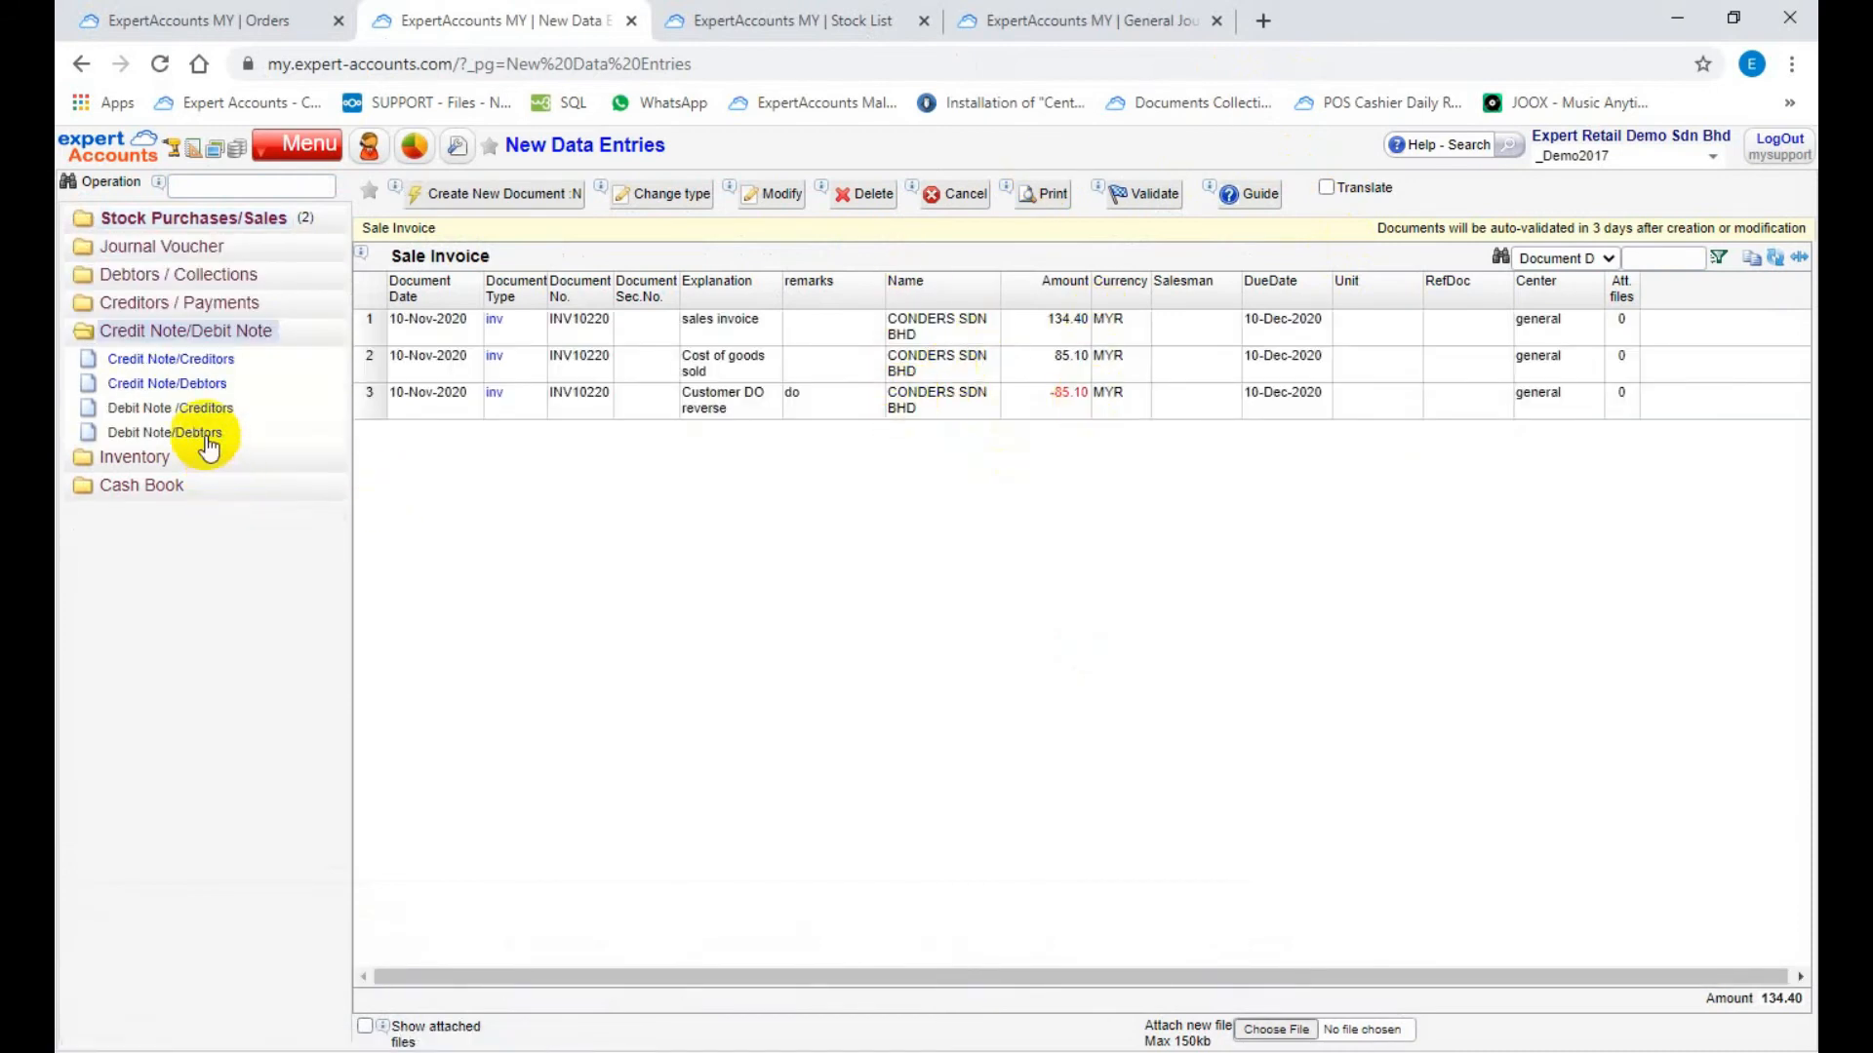
click(173, 387)
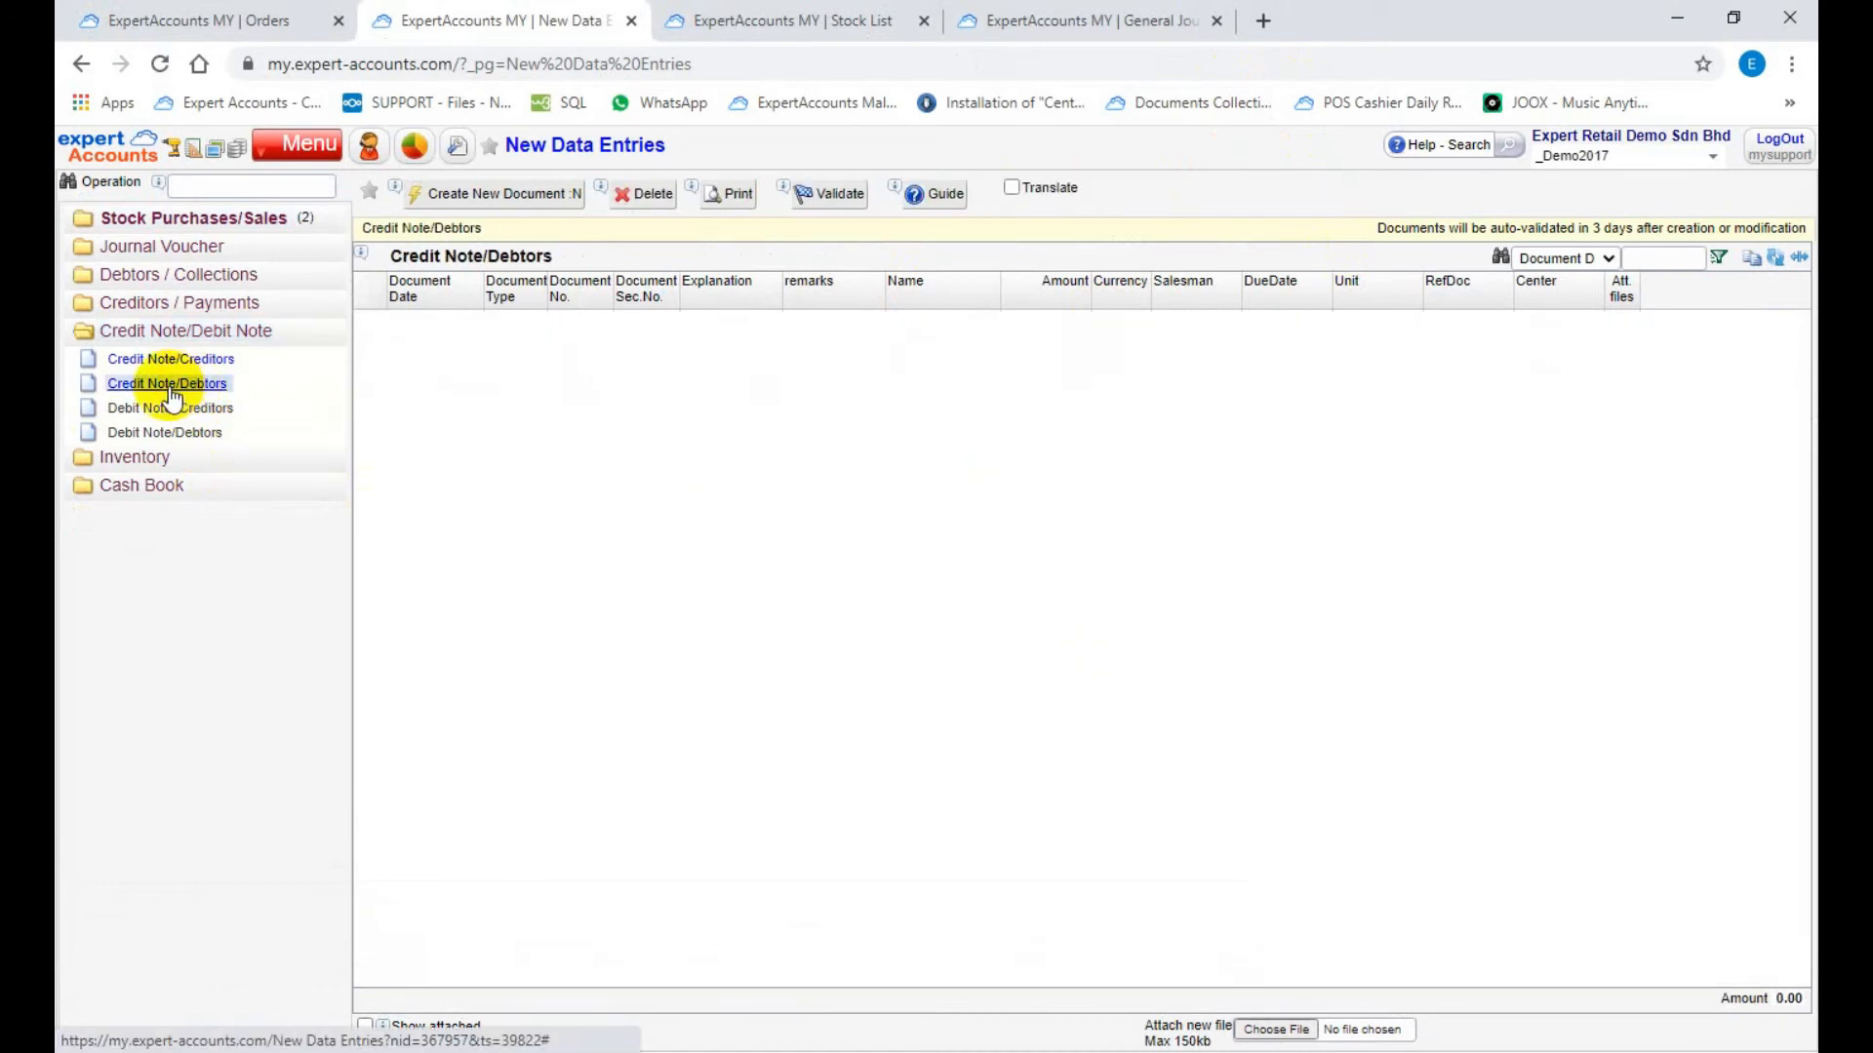
click(436, 195)
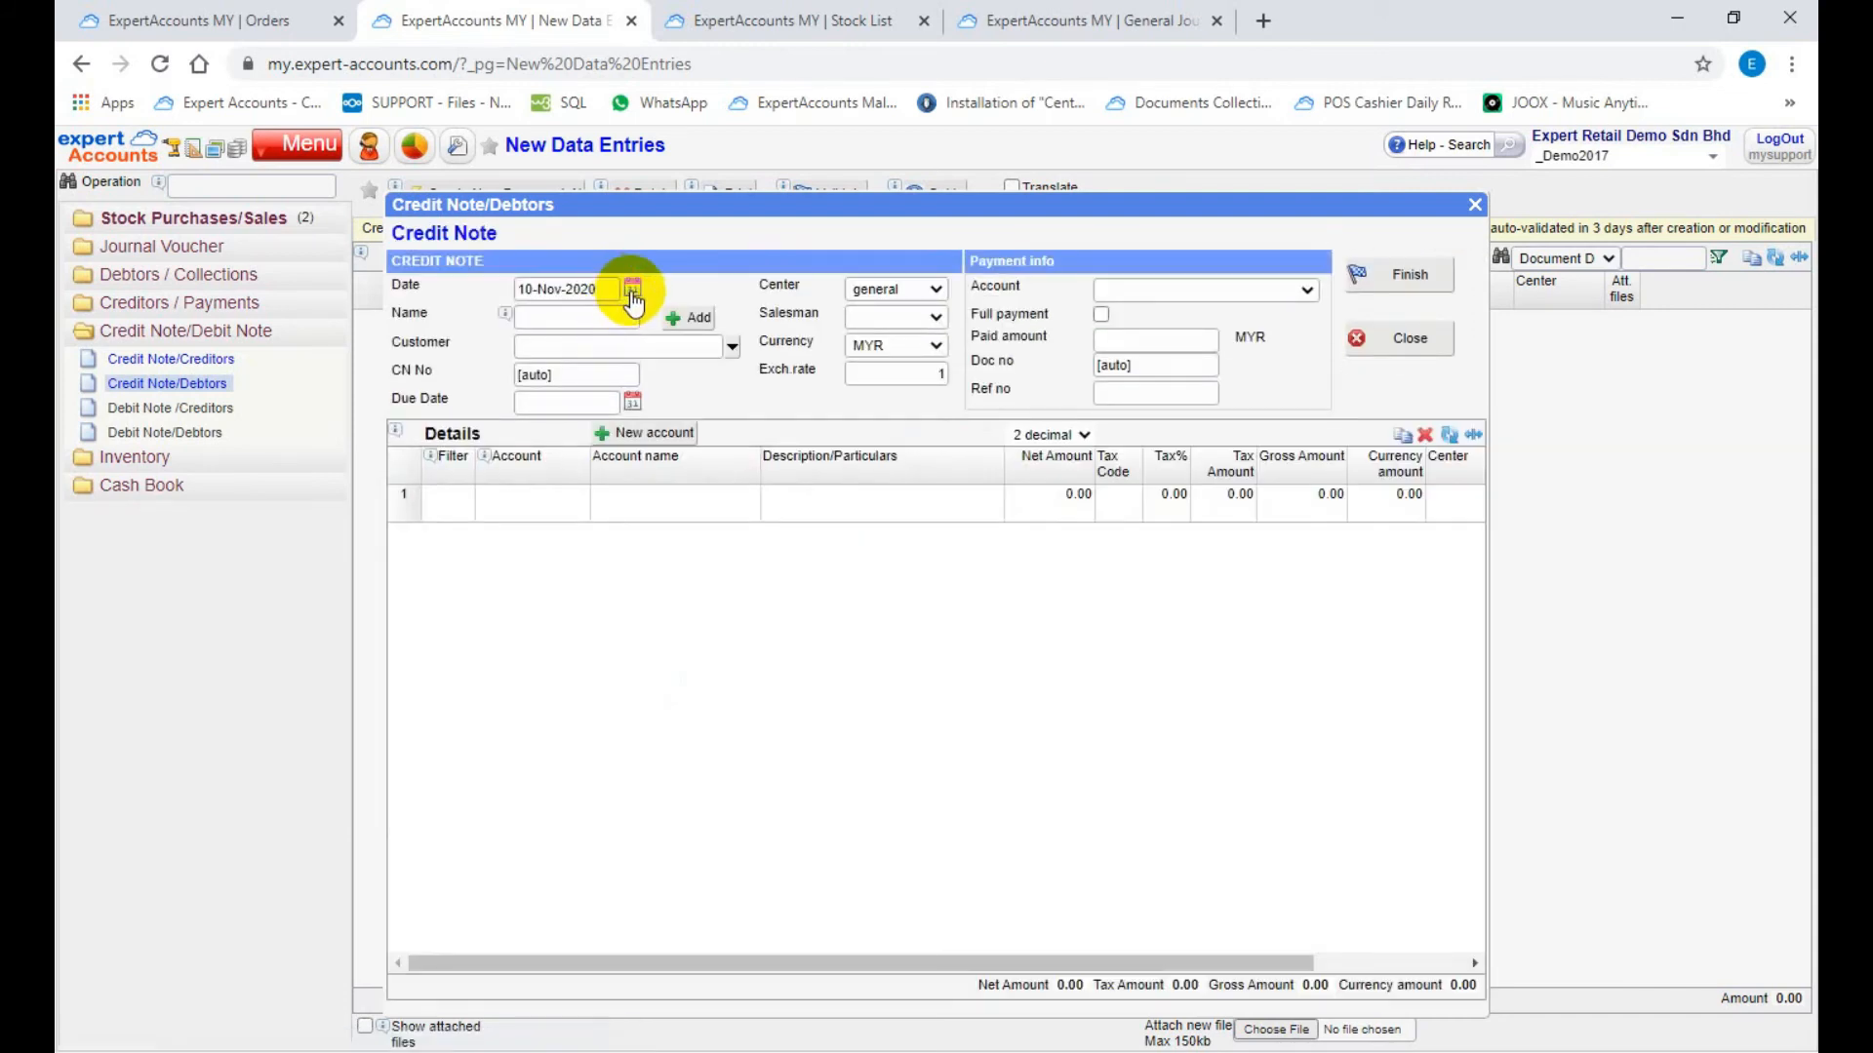
Step: Date the credit note 10-Nov-2020 and select CONDERS SDN BHD as its customer, keeping the automatic CN number
click(632, 293)
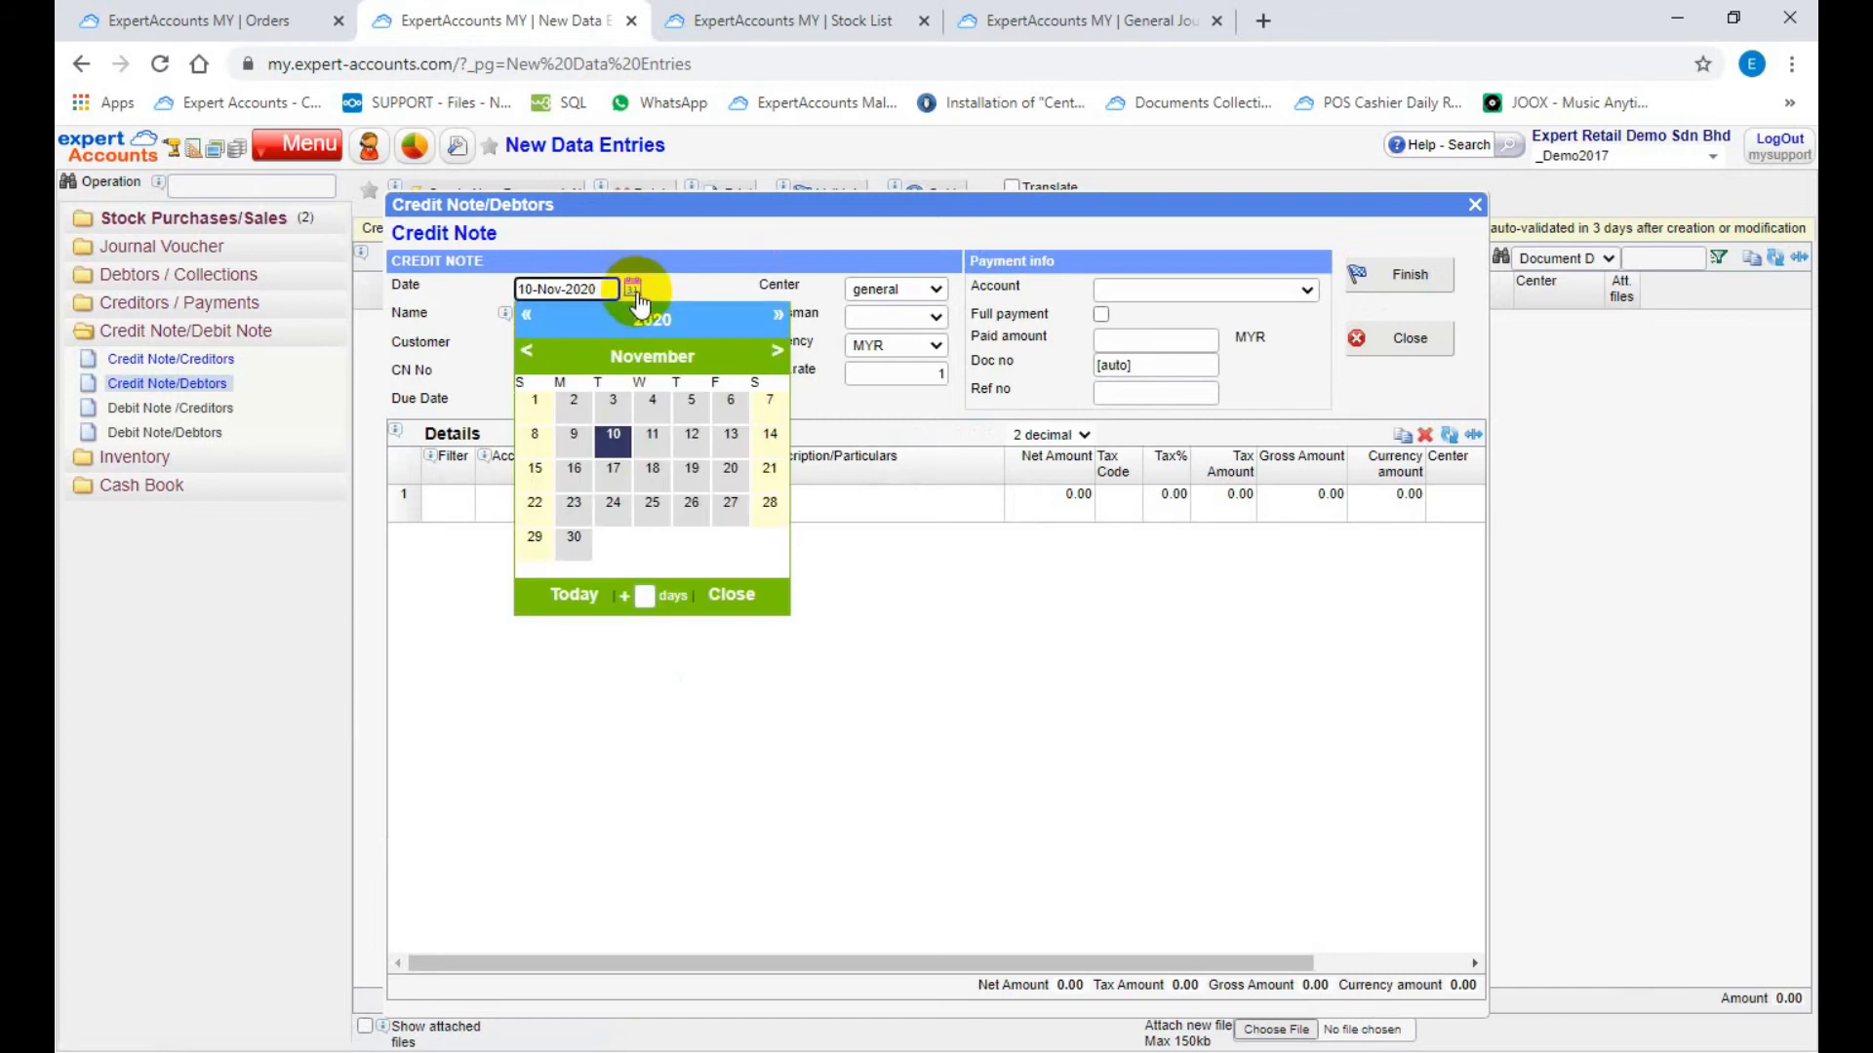
click(575, 595)
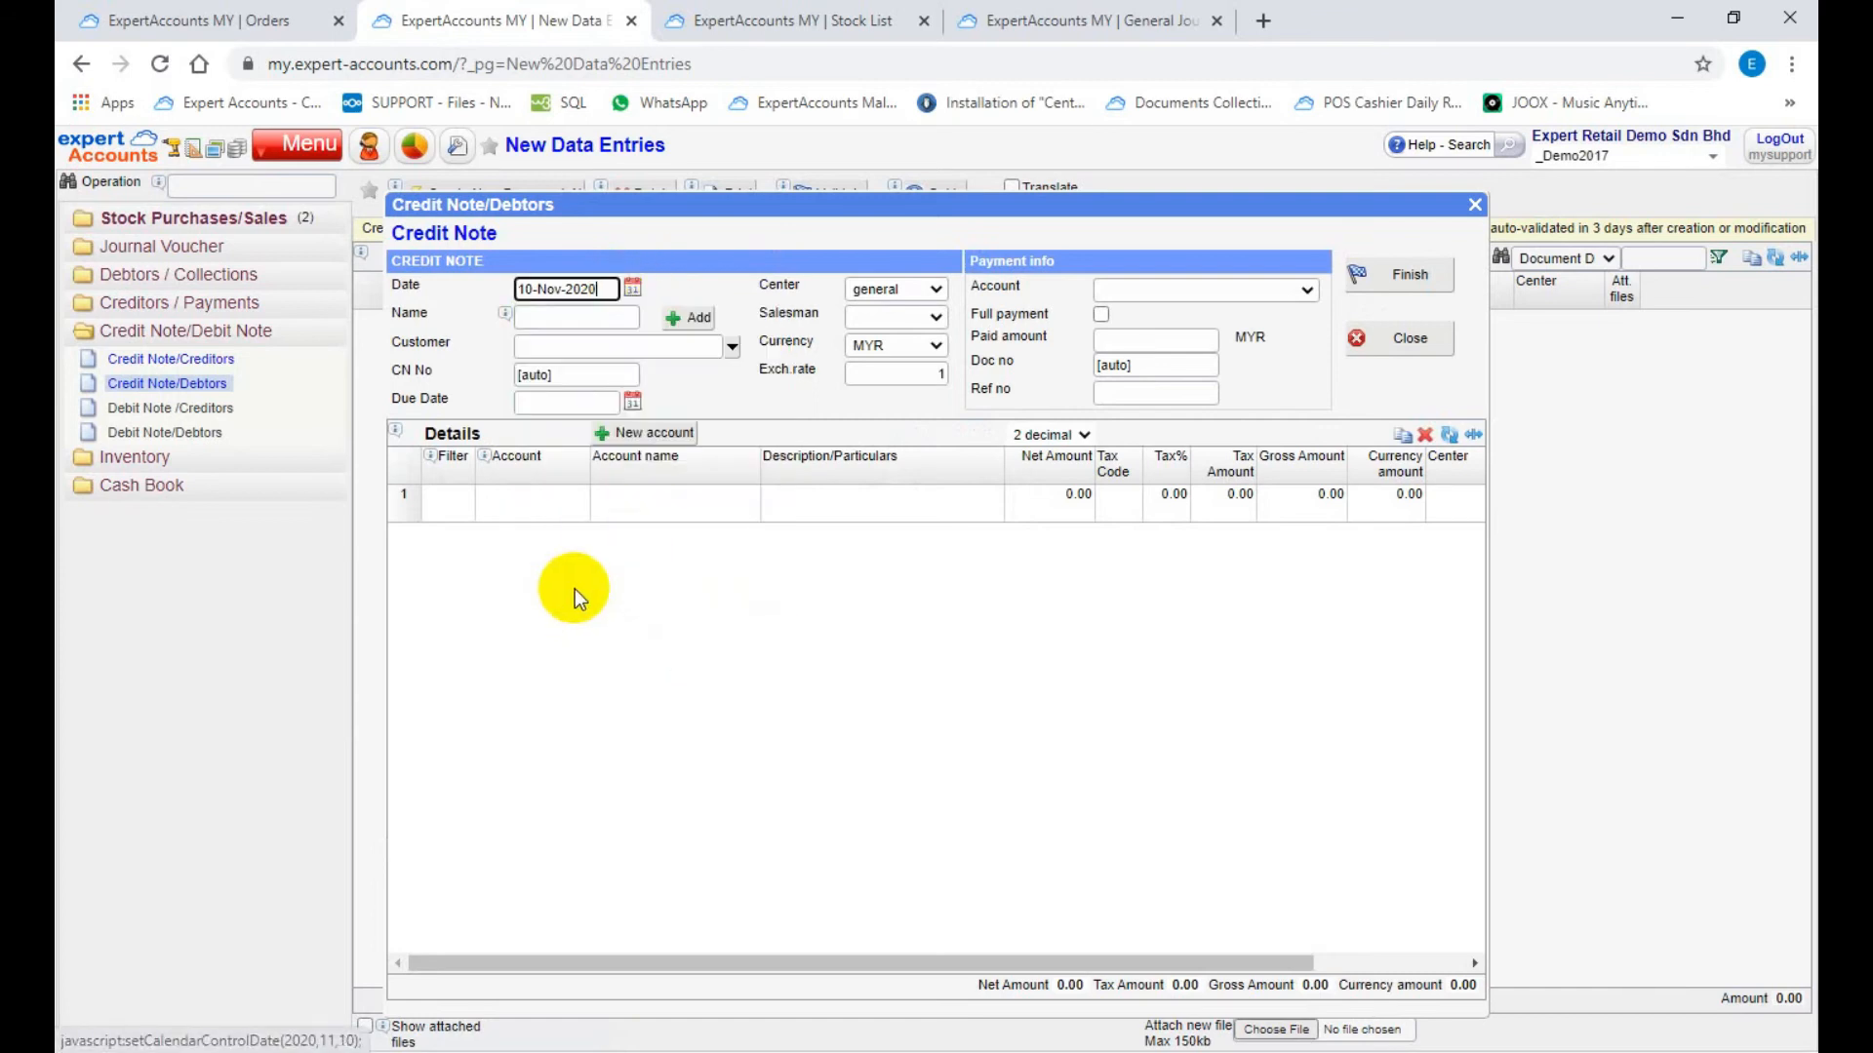
click(611, 318)
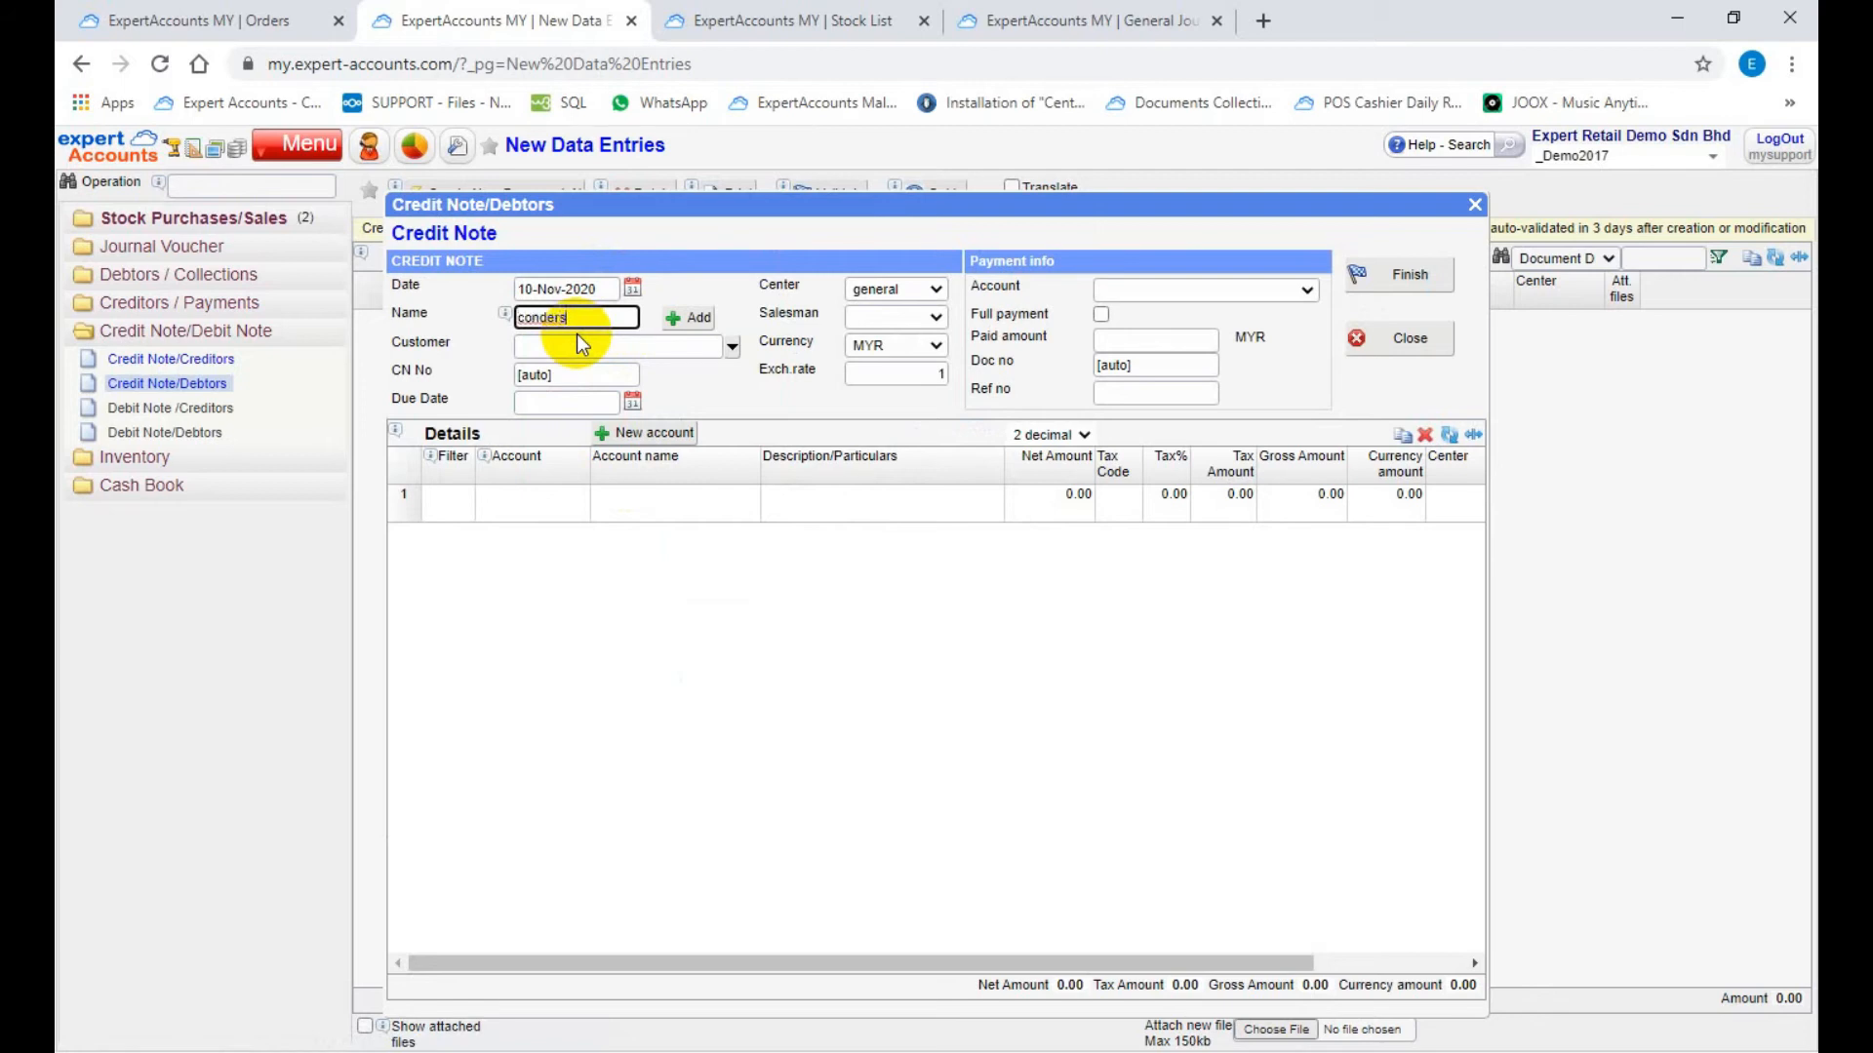
click(577, 333)
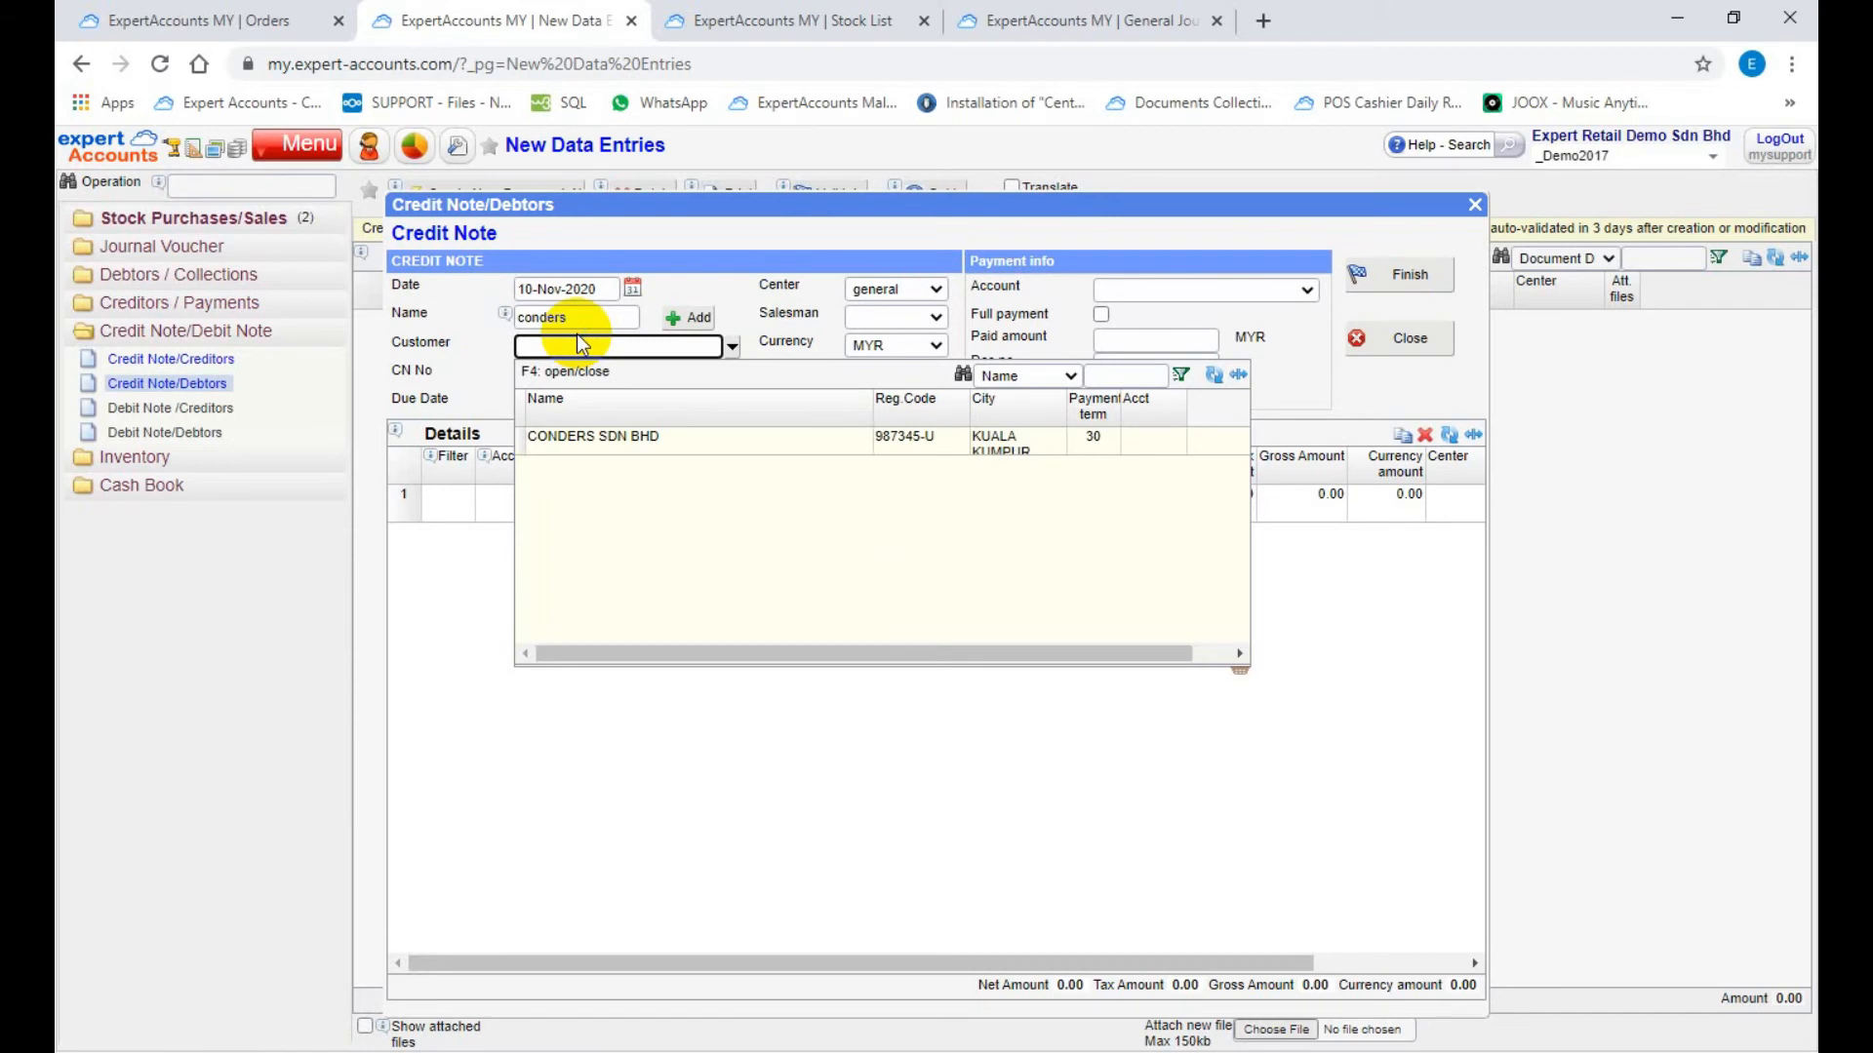
click(640, 439)
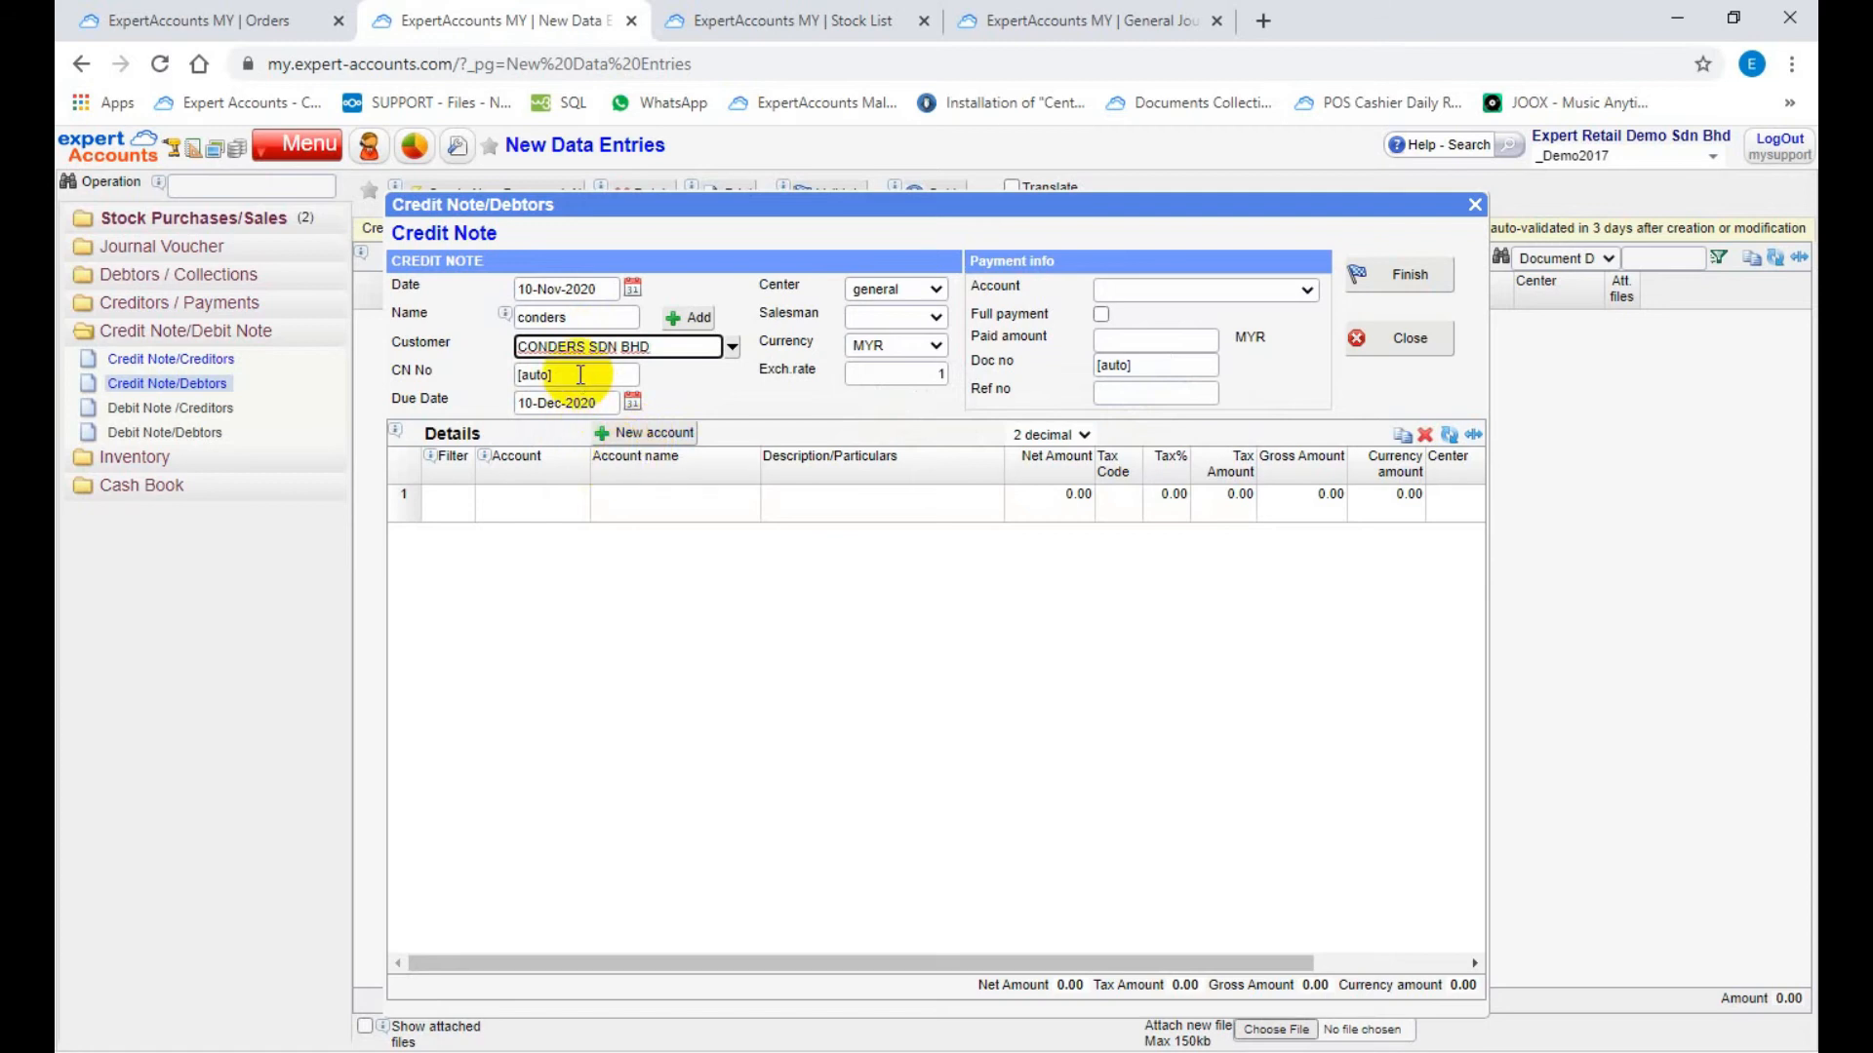
click(580, 377)
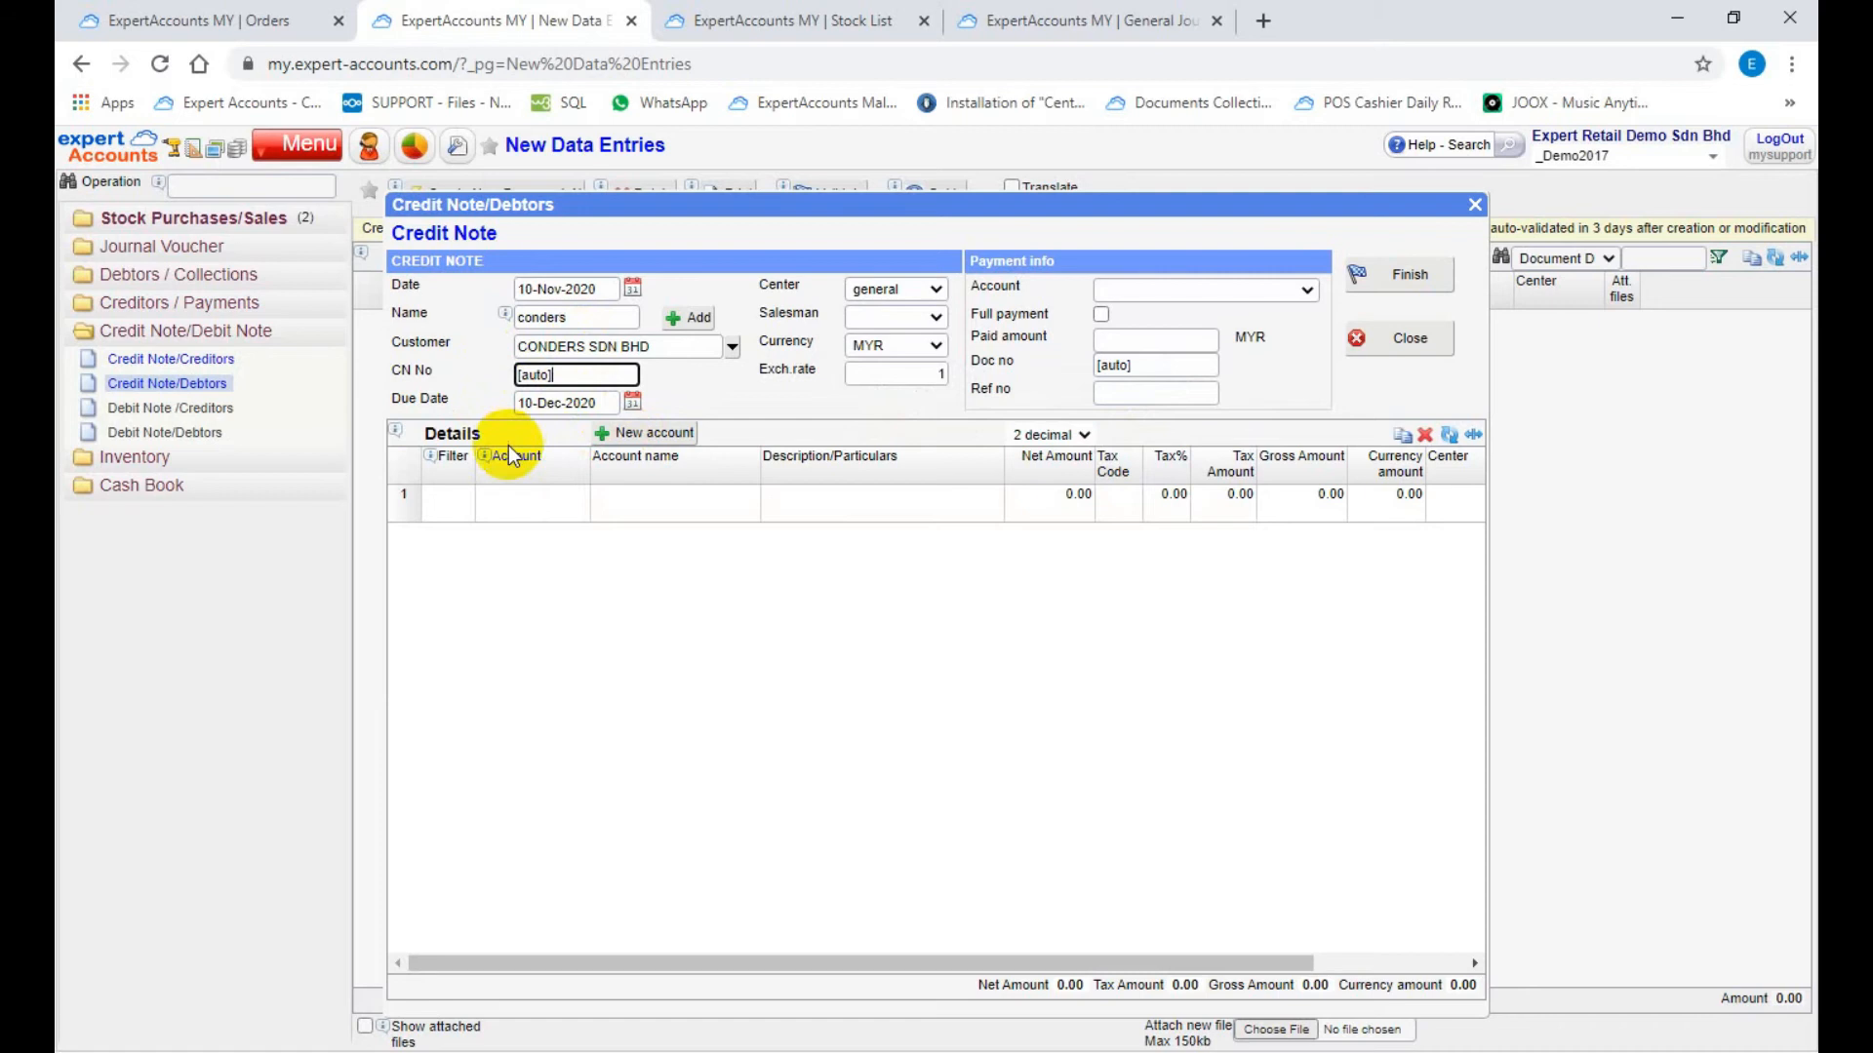
Step: Filter the first detail line's accounts by "credit note" and choose CREDIT NOTE - DISCOUNT ALLOWED
click(518, 502)
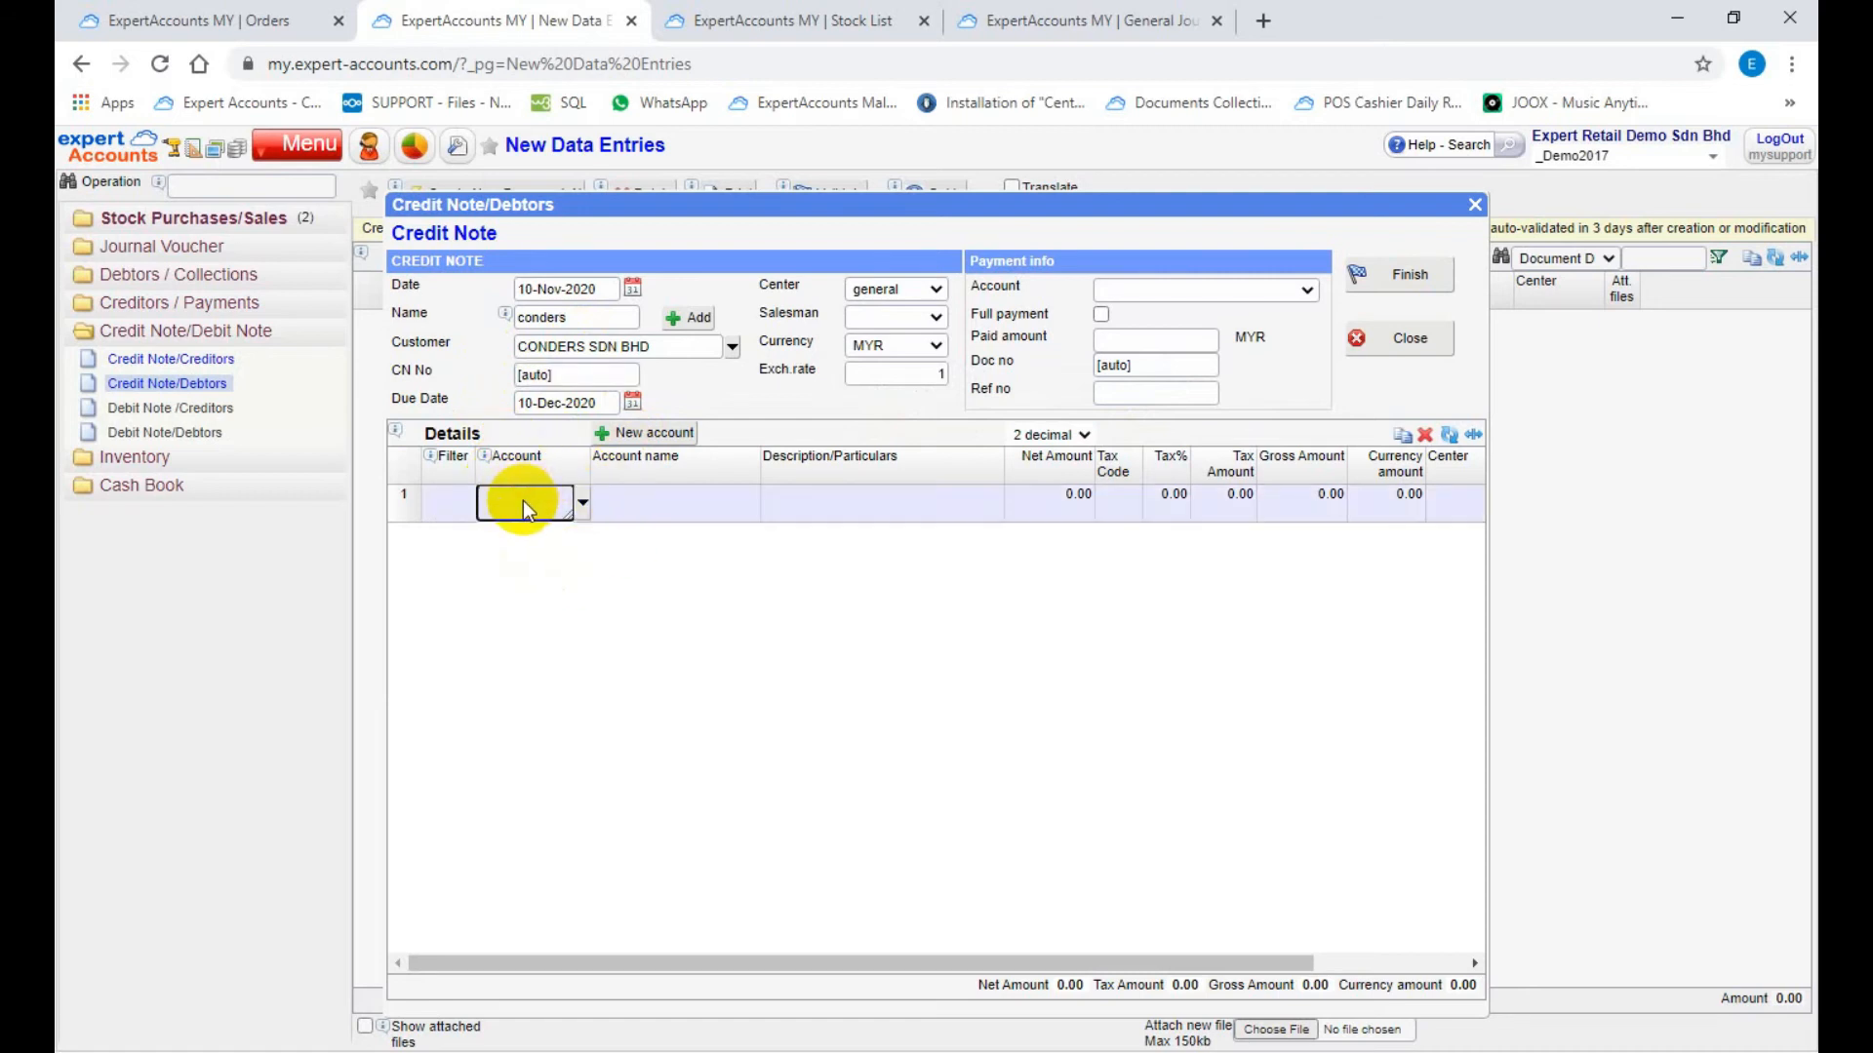
click(439, 502)
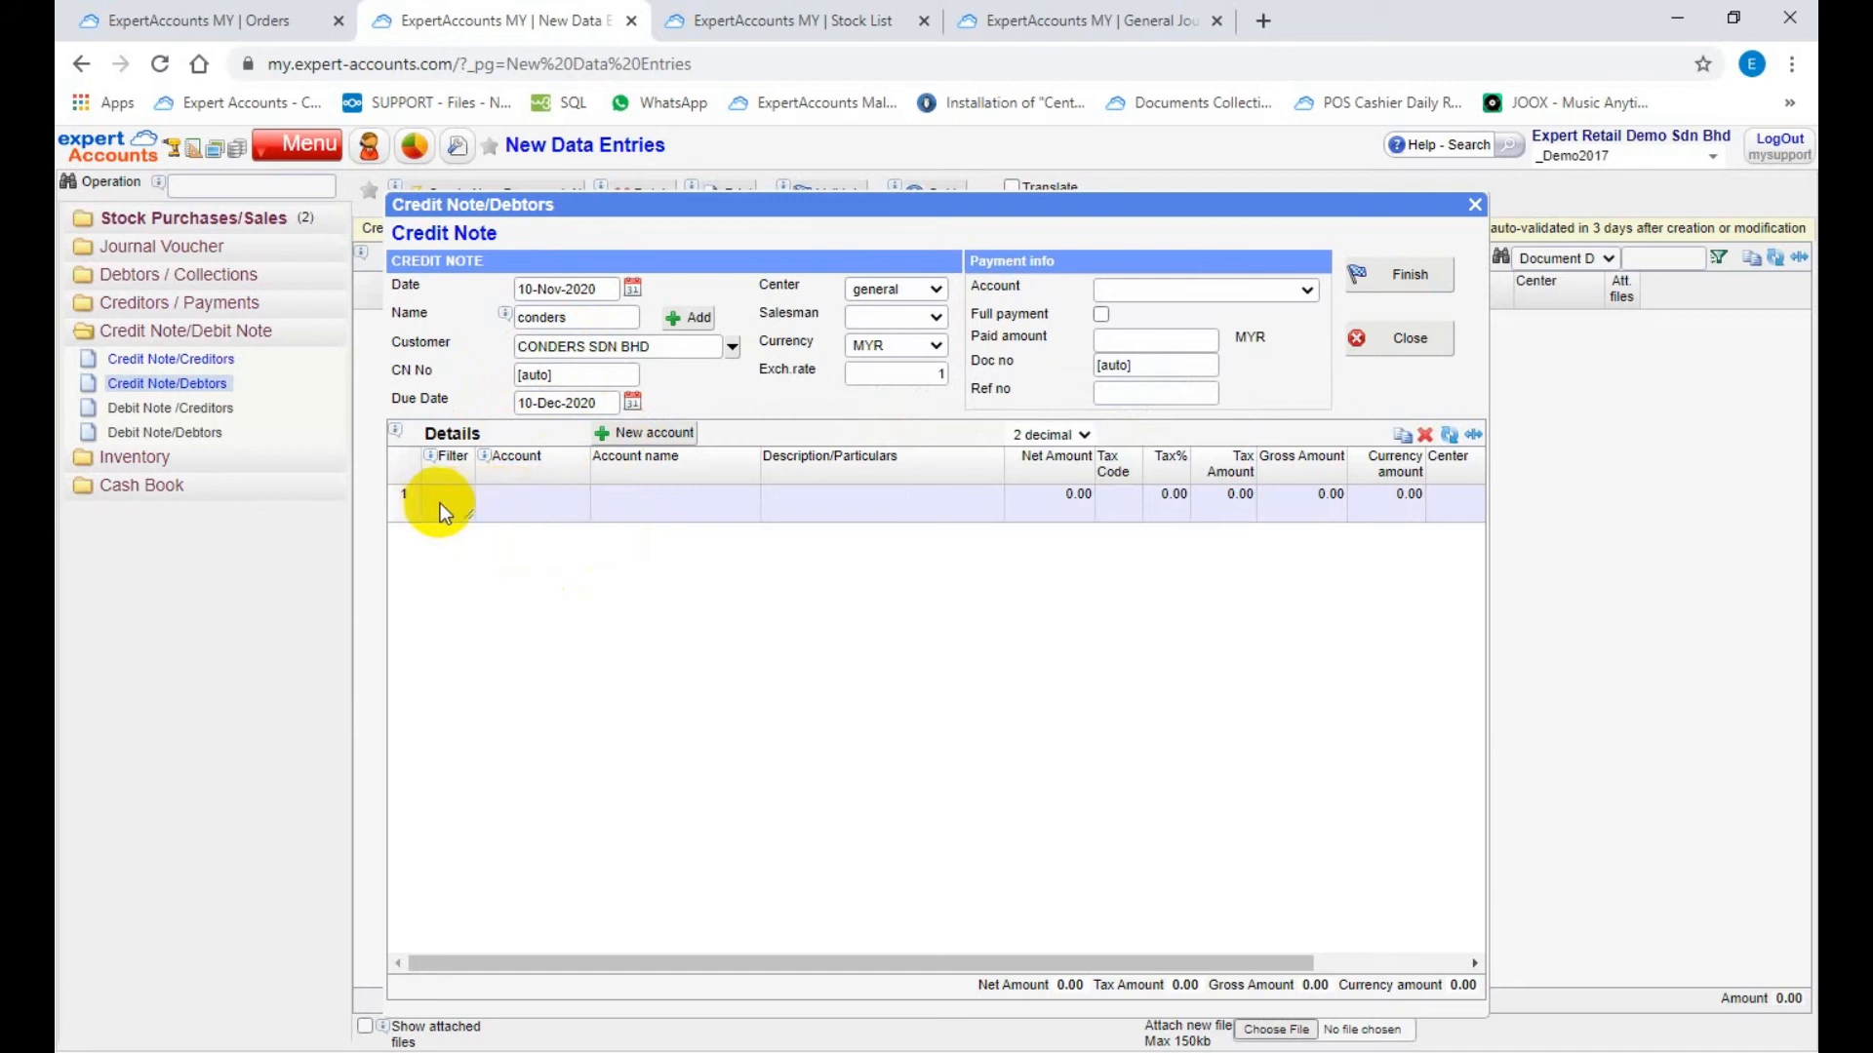
text(c)
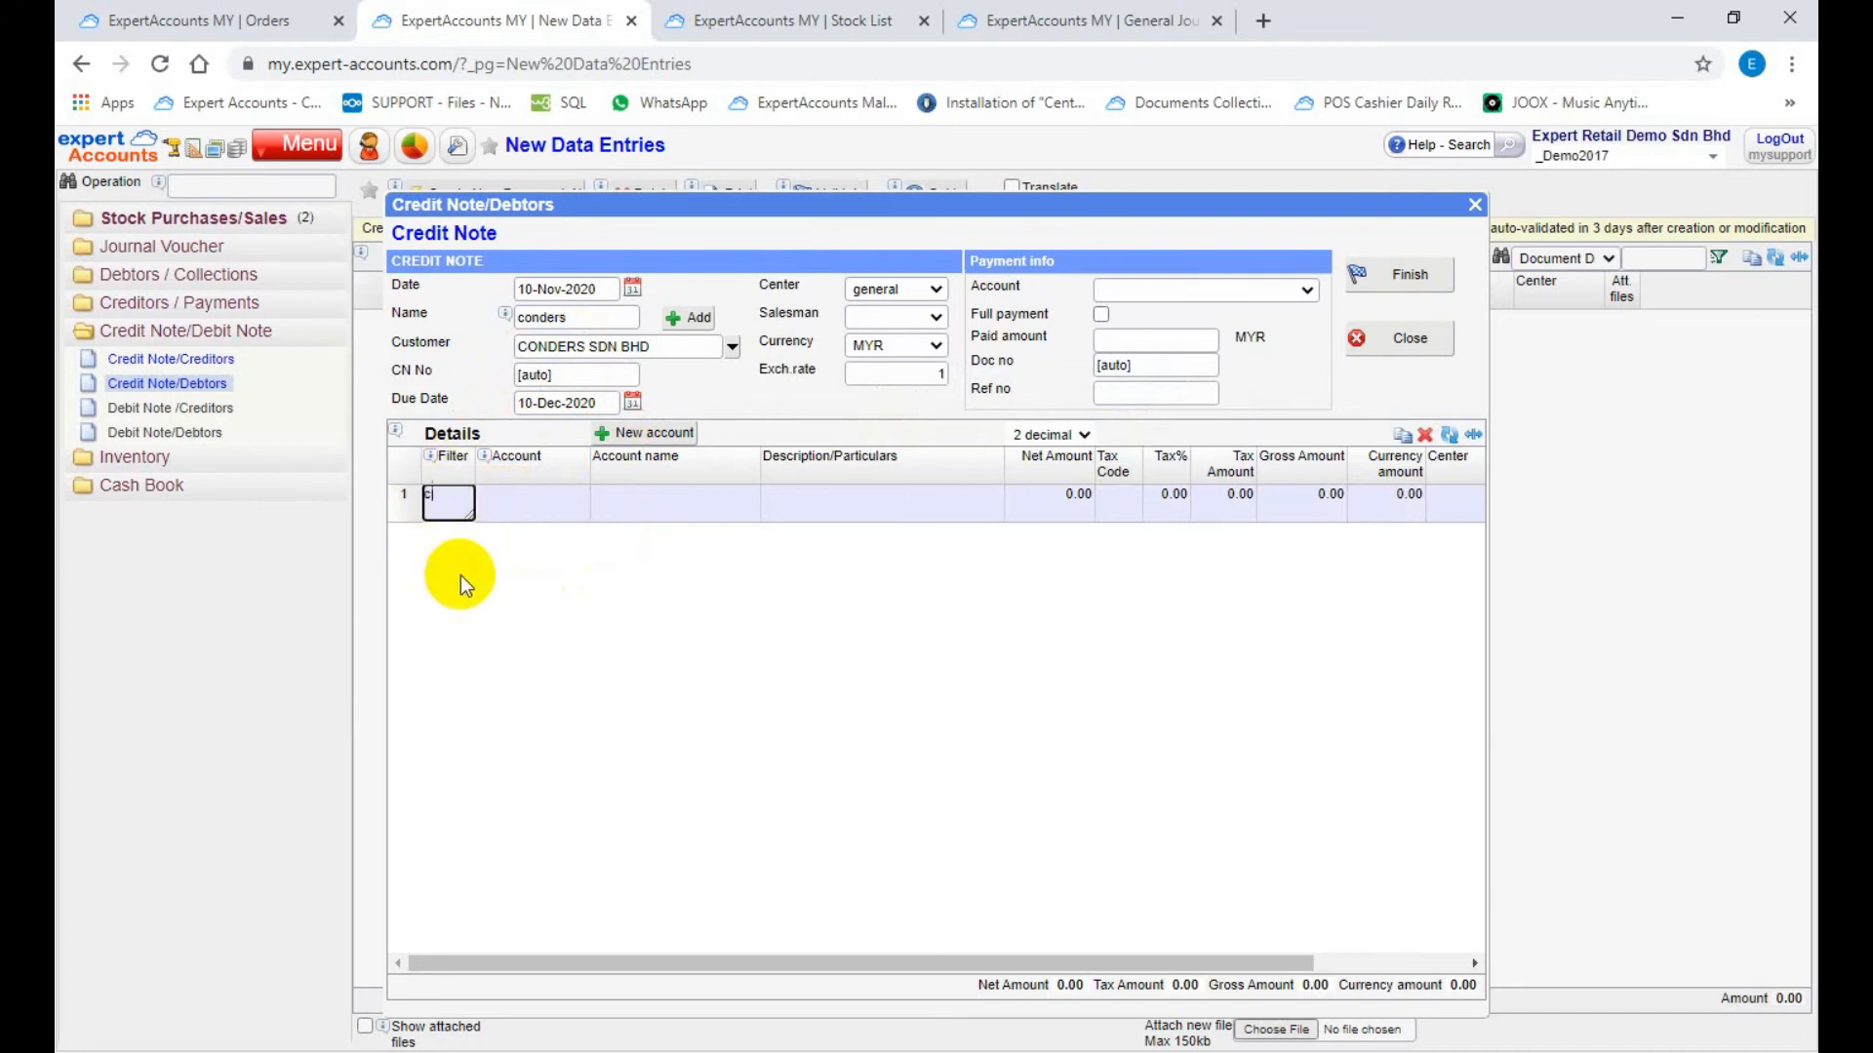
text(redit note)
key(Tab)
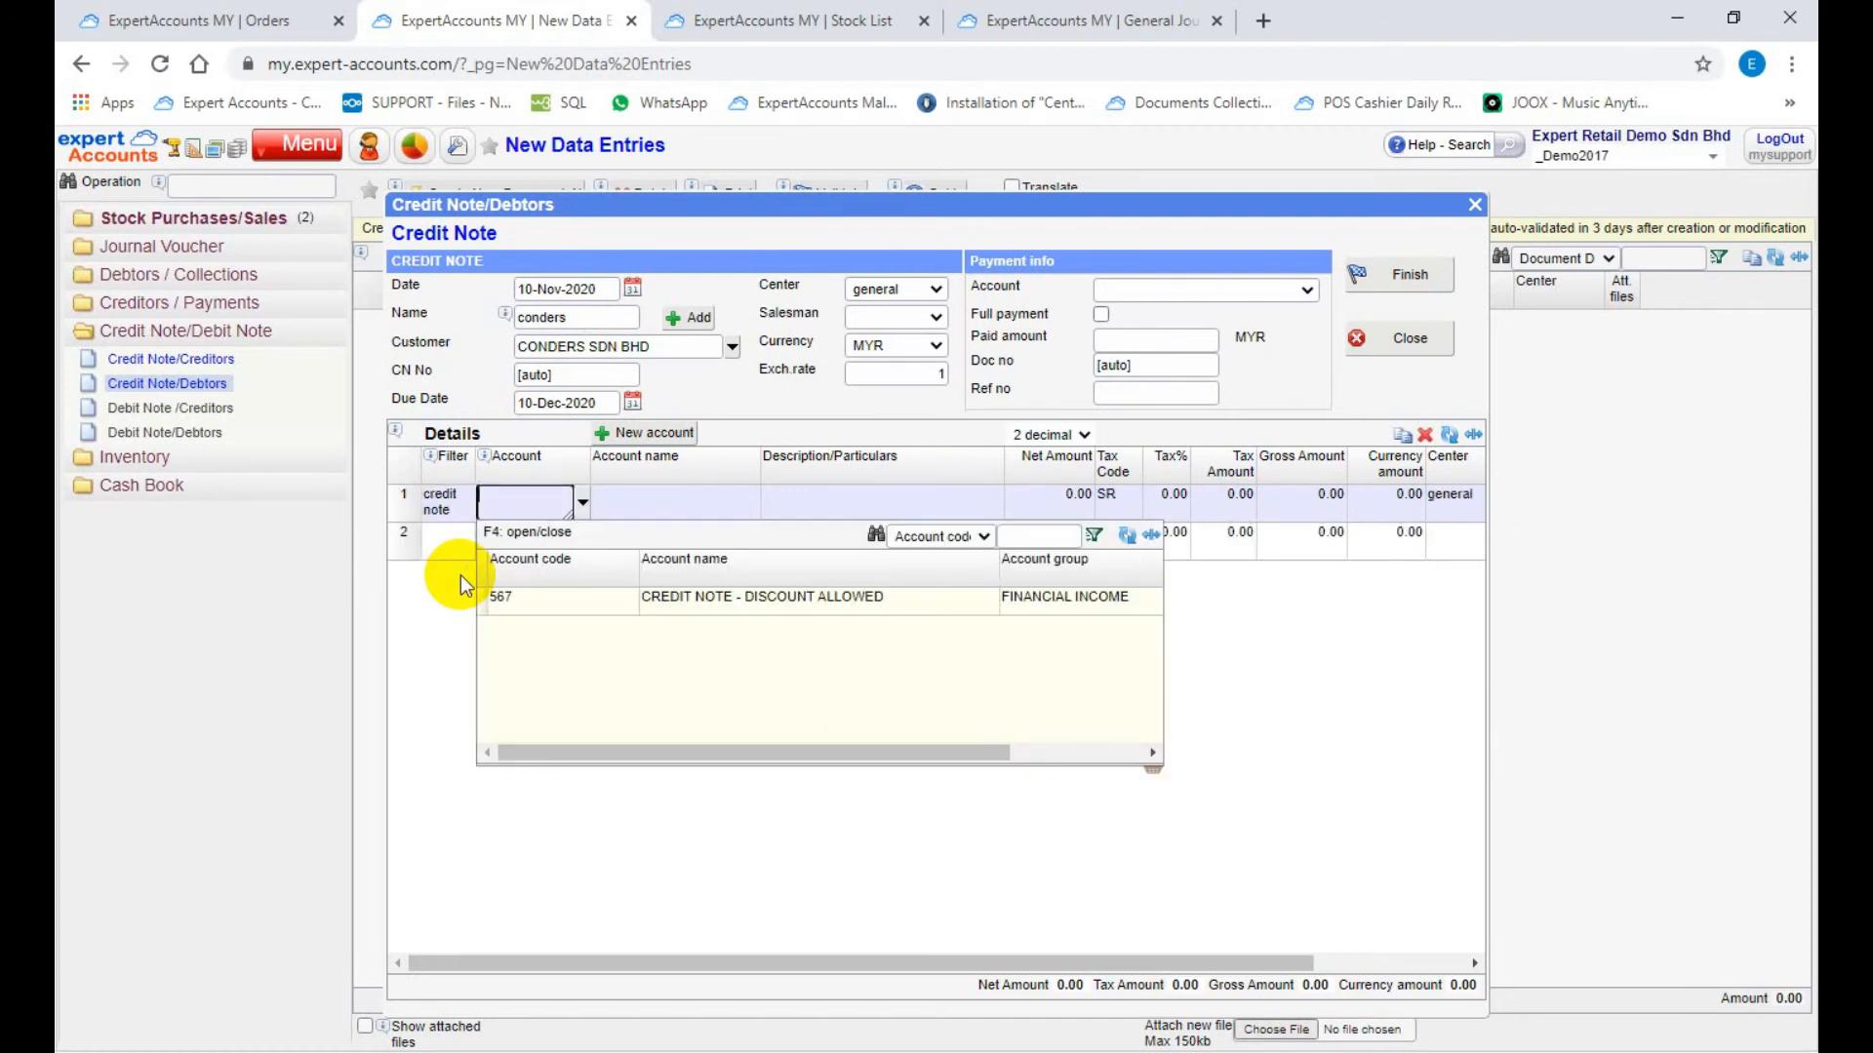
click(659, 601)
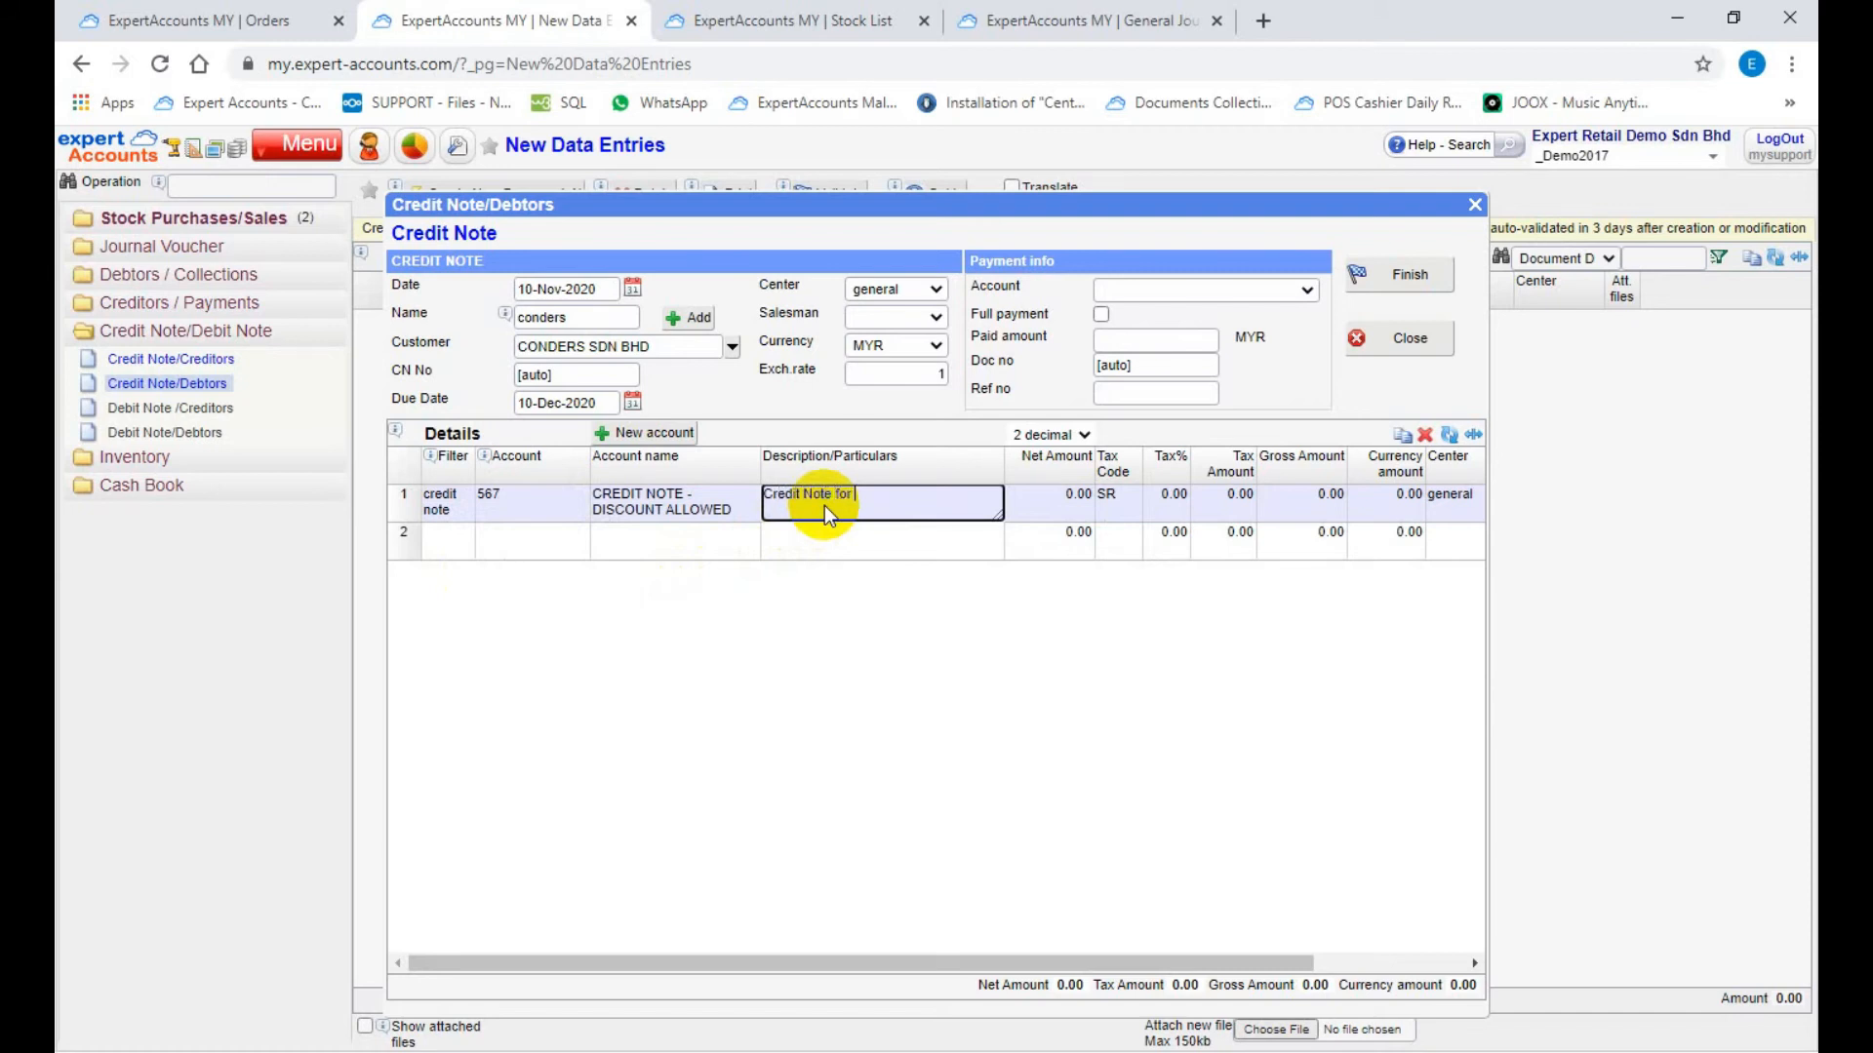
Step: Describe the detail line as "Credit Note for Conders" and set its net amount to -100
text(Conders)
click(1049, 501)
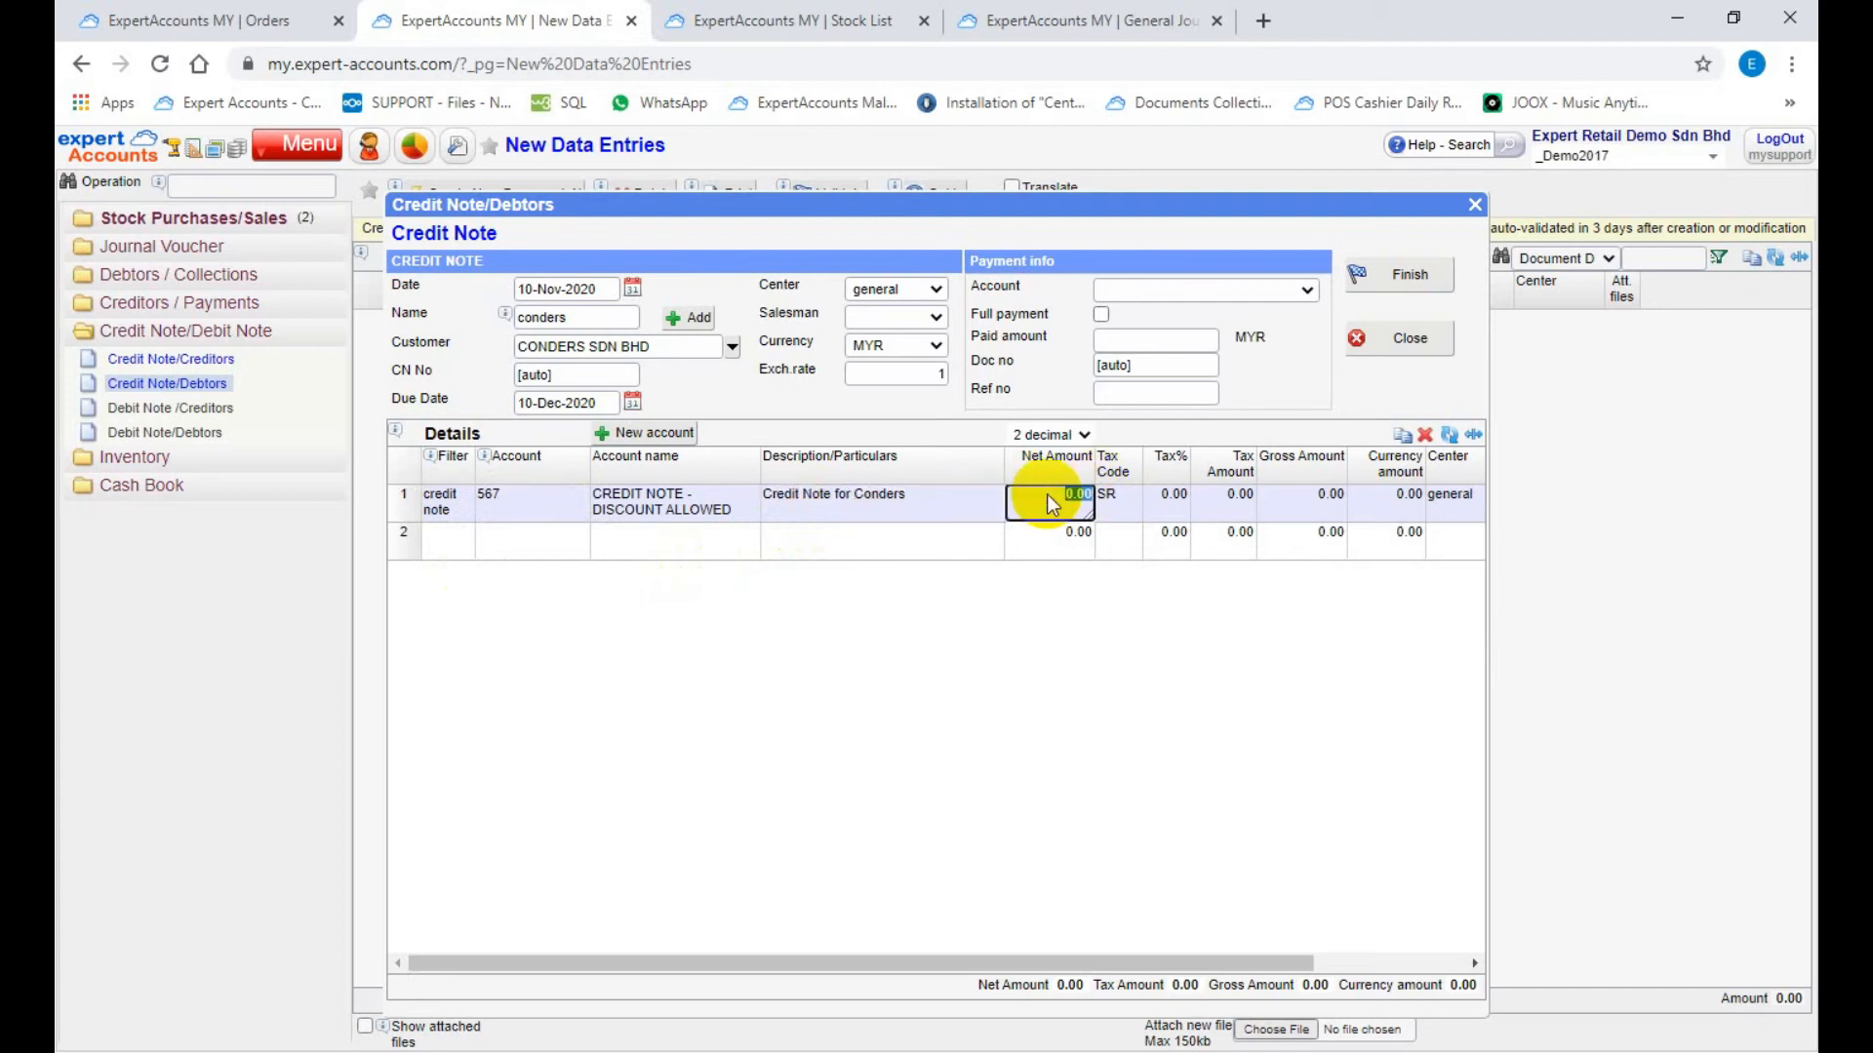
key(BackSpace)
text(-100)
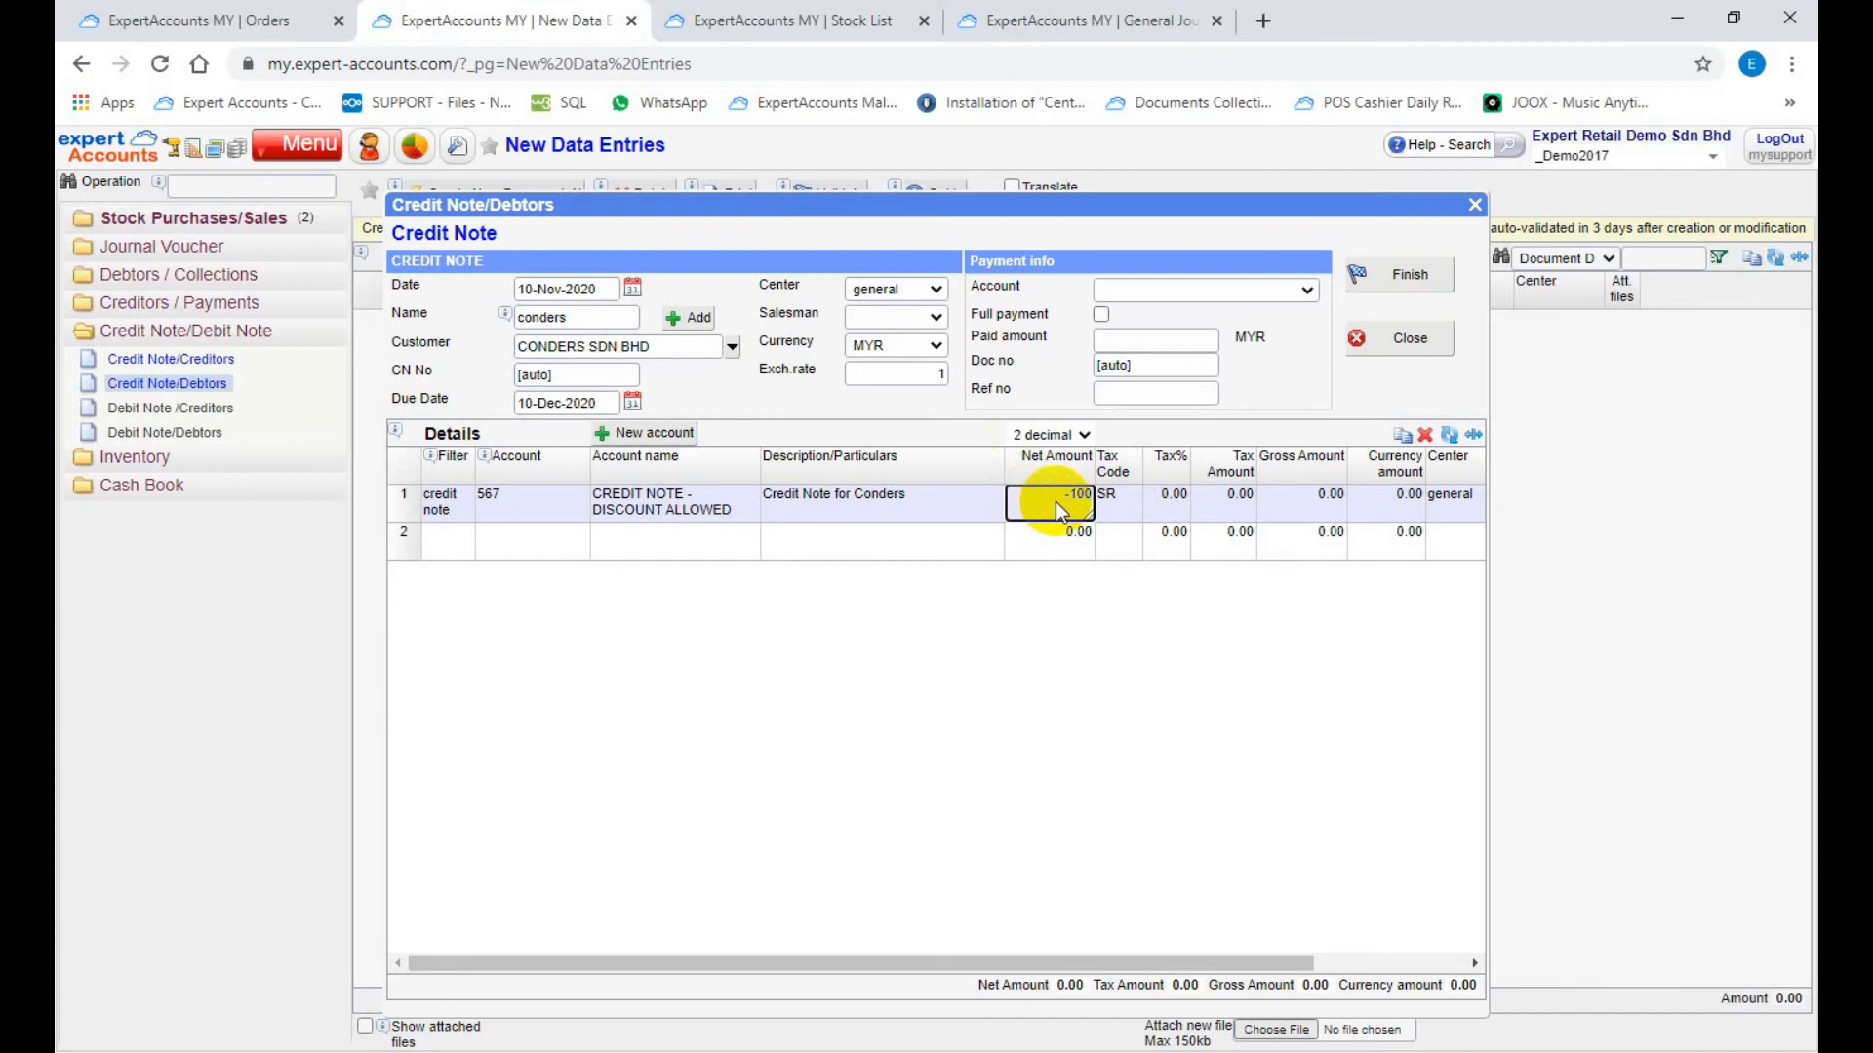
click(1175, 318)
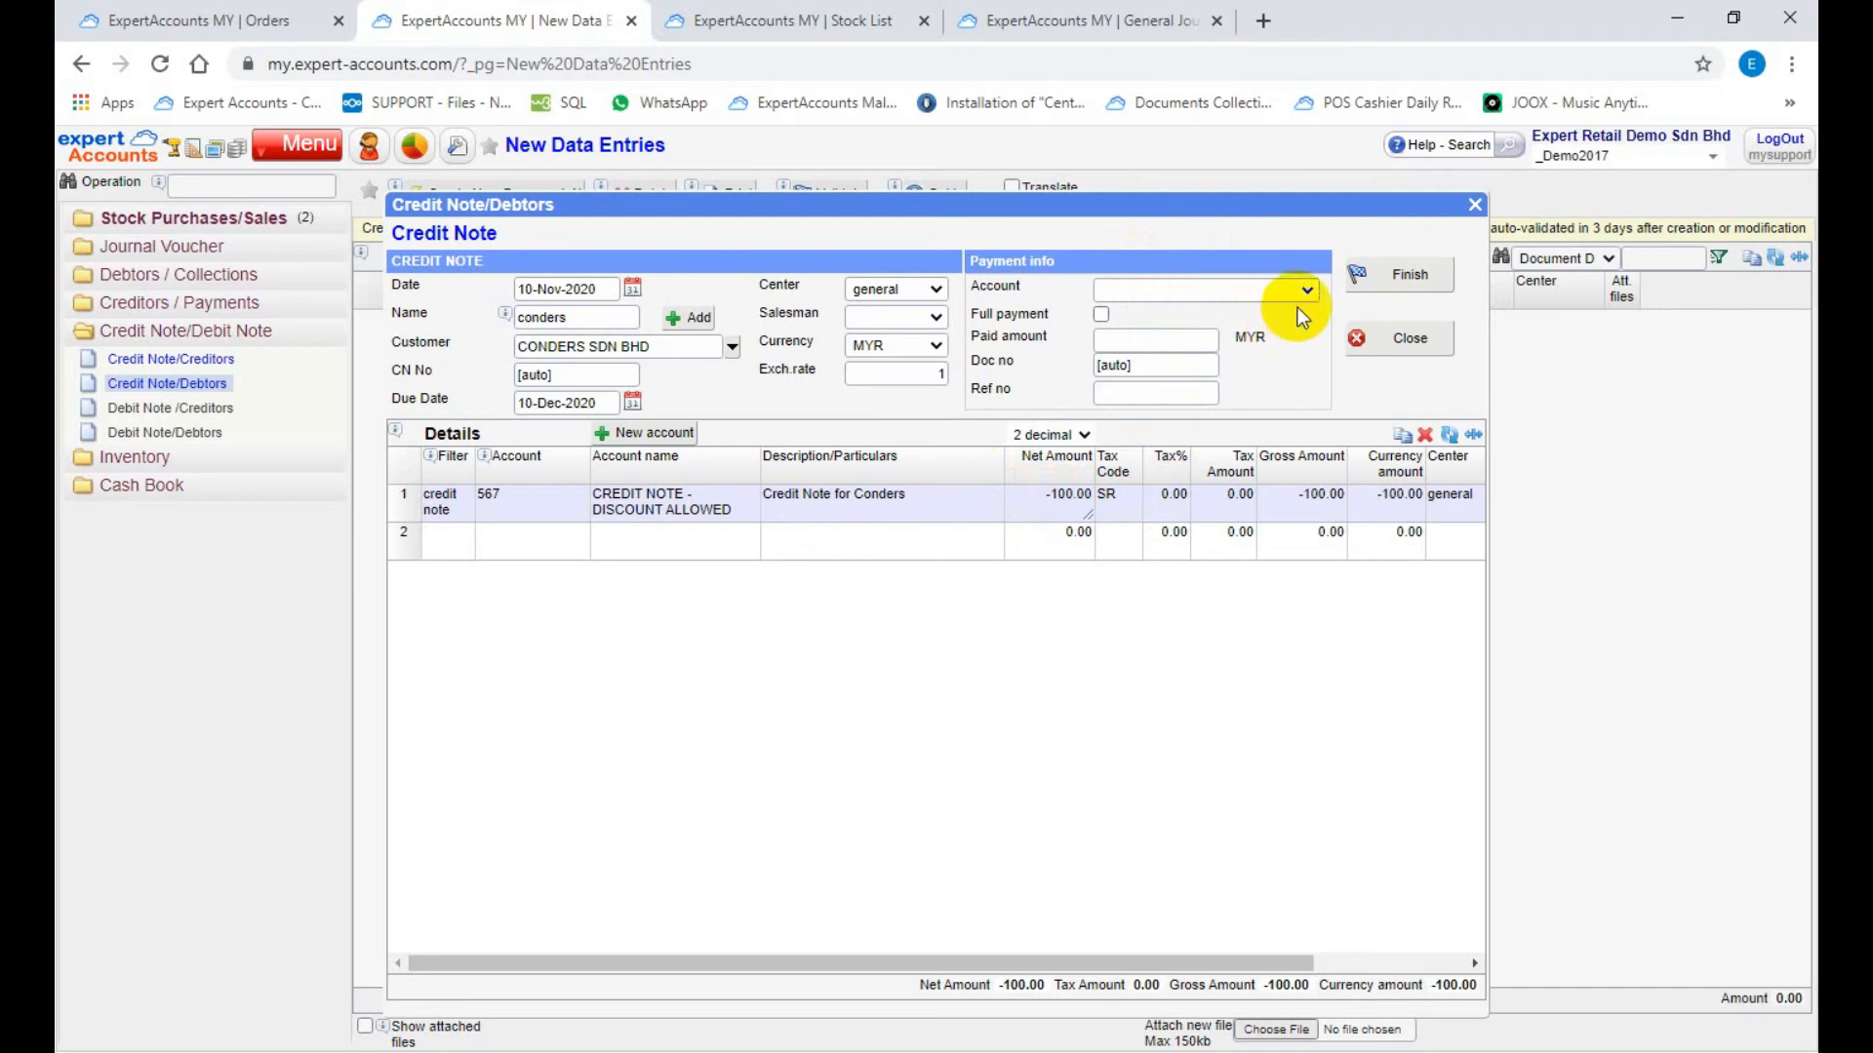
Step: Finish the credit note, and close its print report and entry form
click(1384, 278)
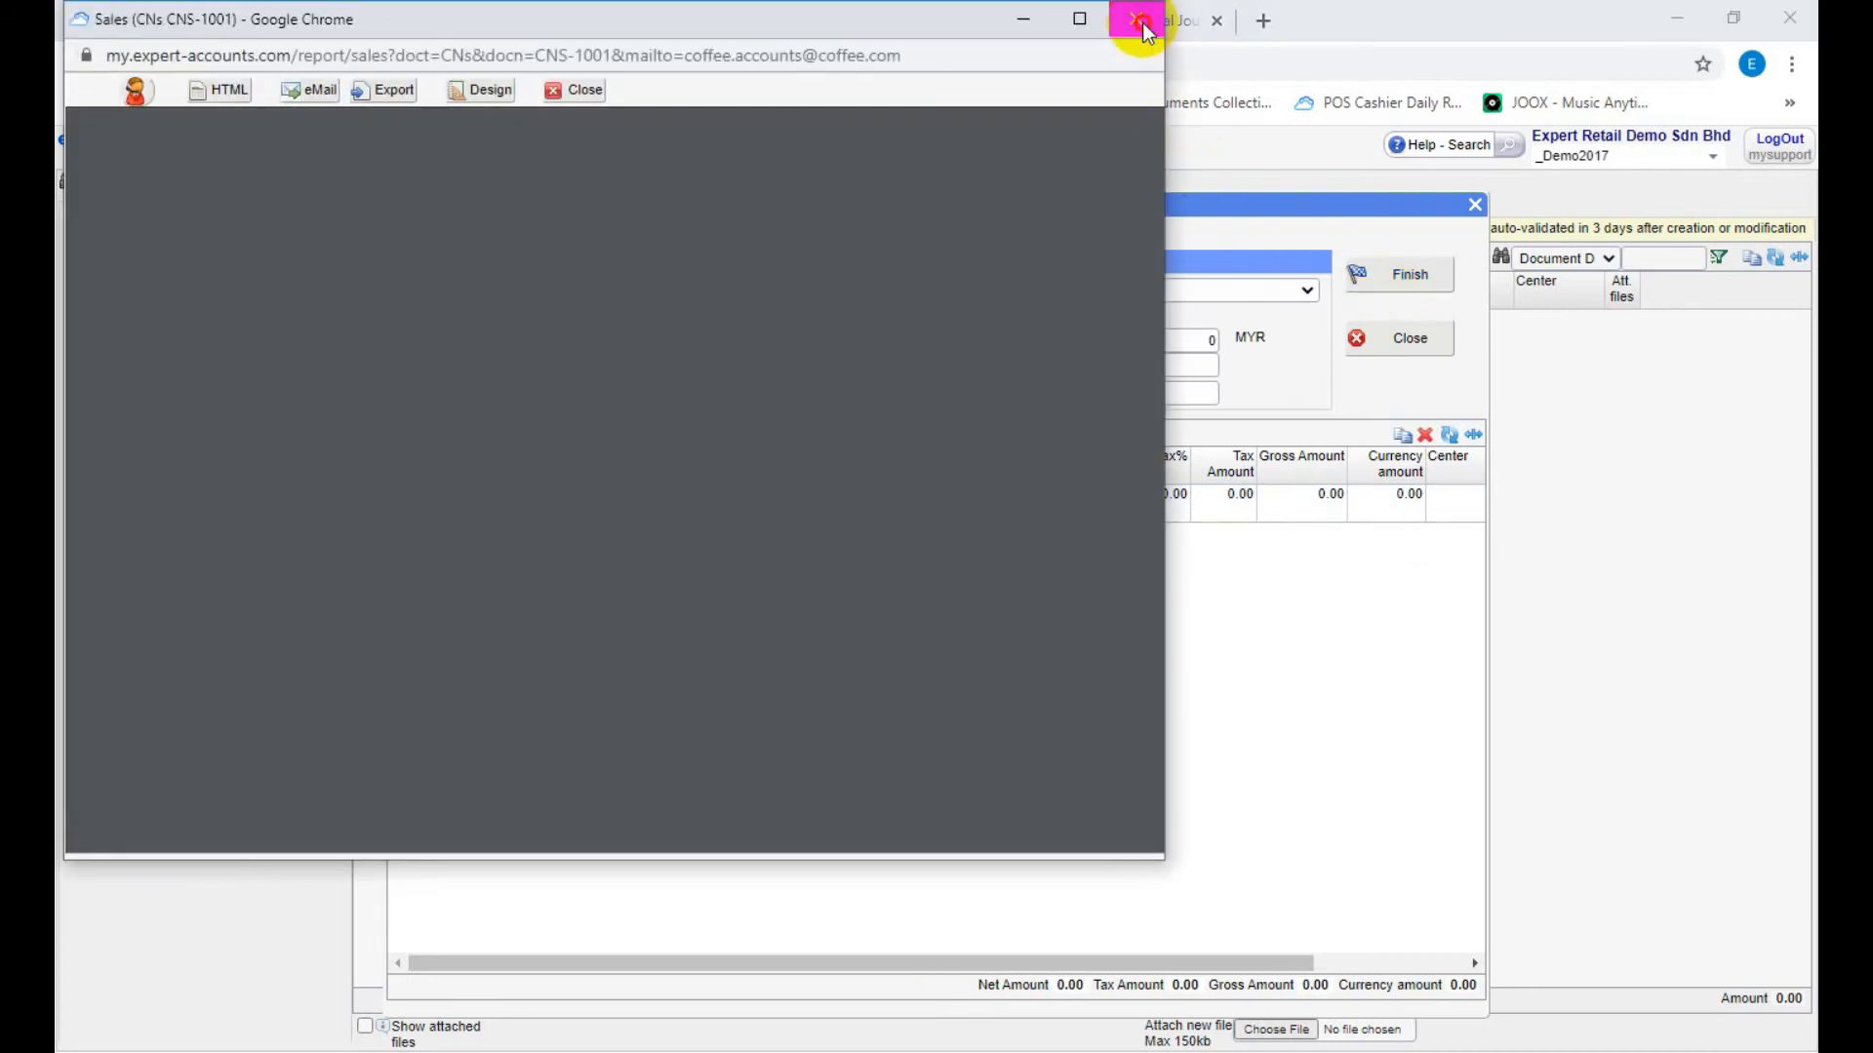
click(1140, 21)
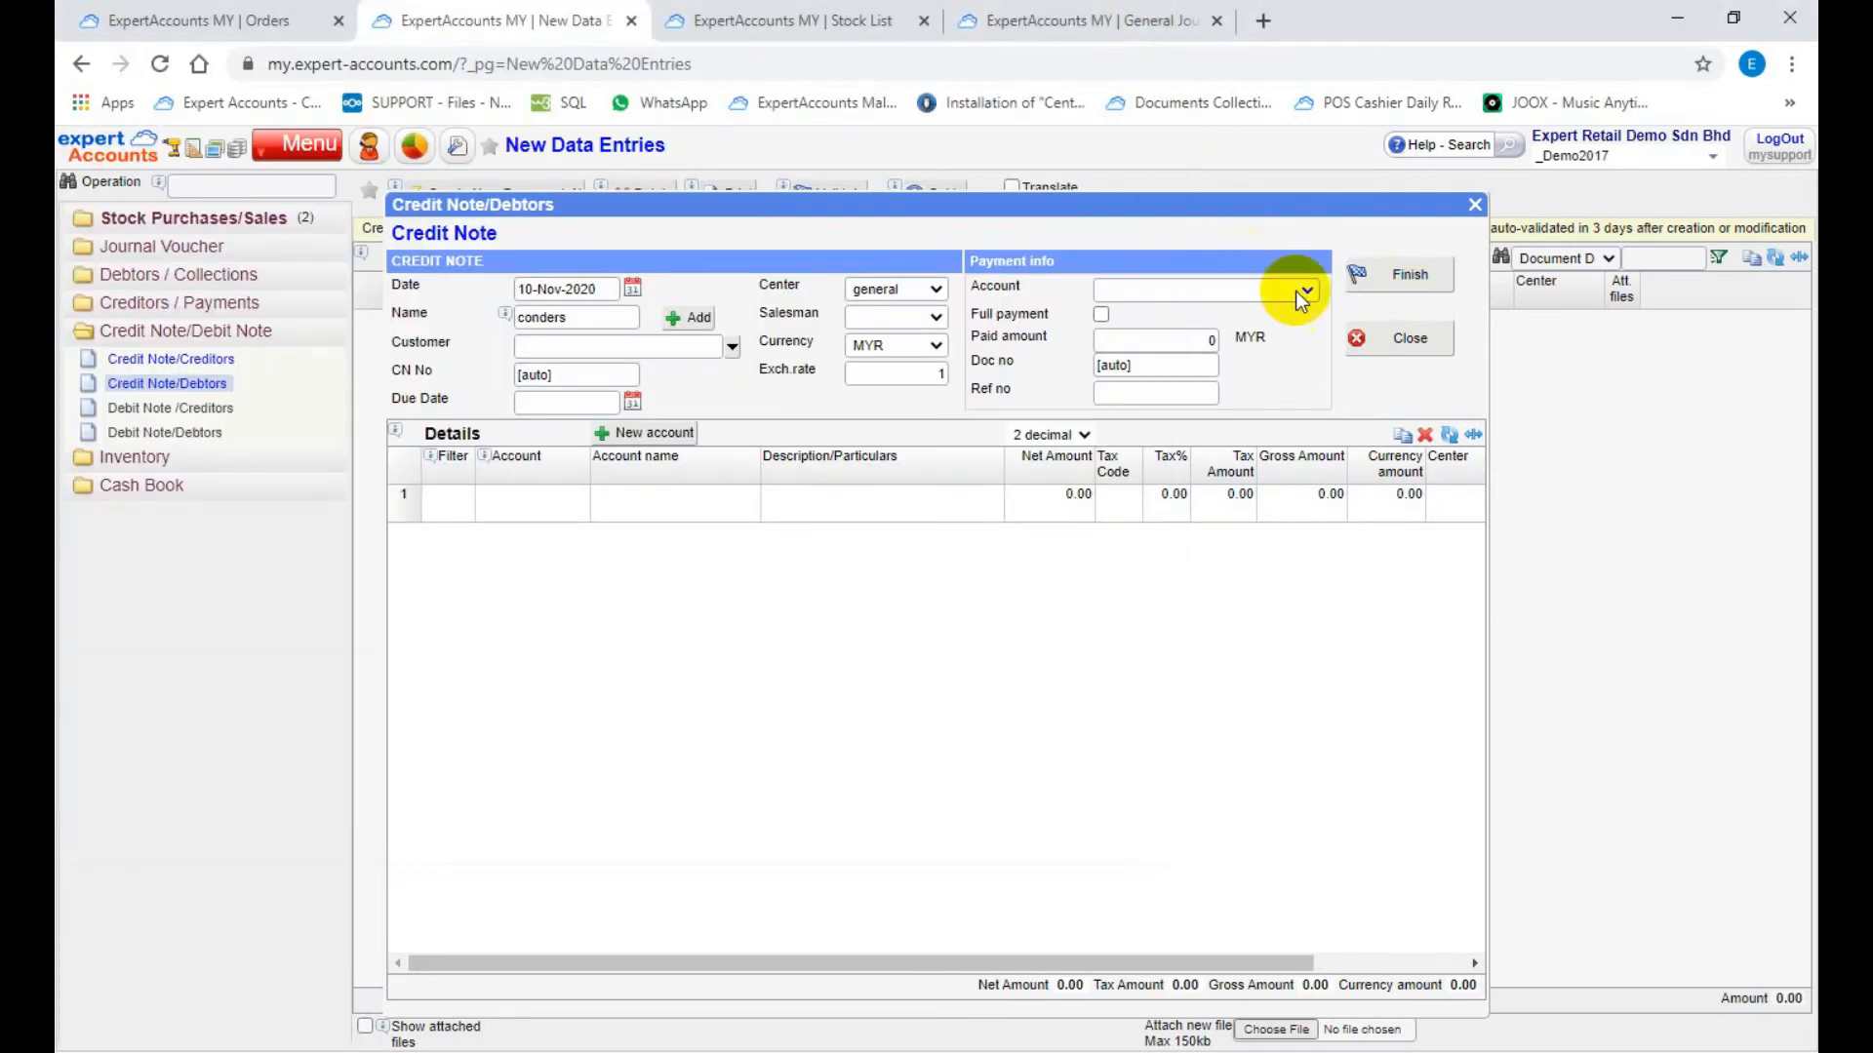
click(1384, 348)
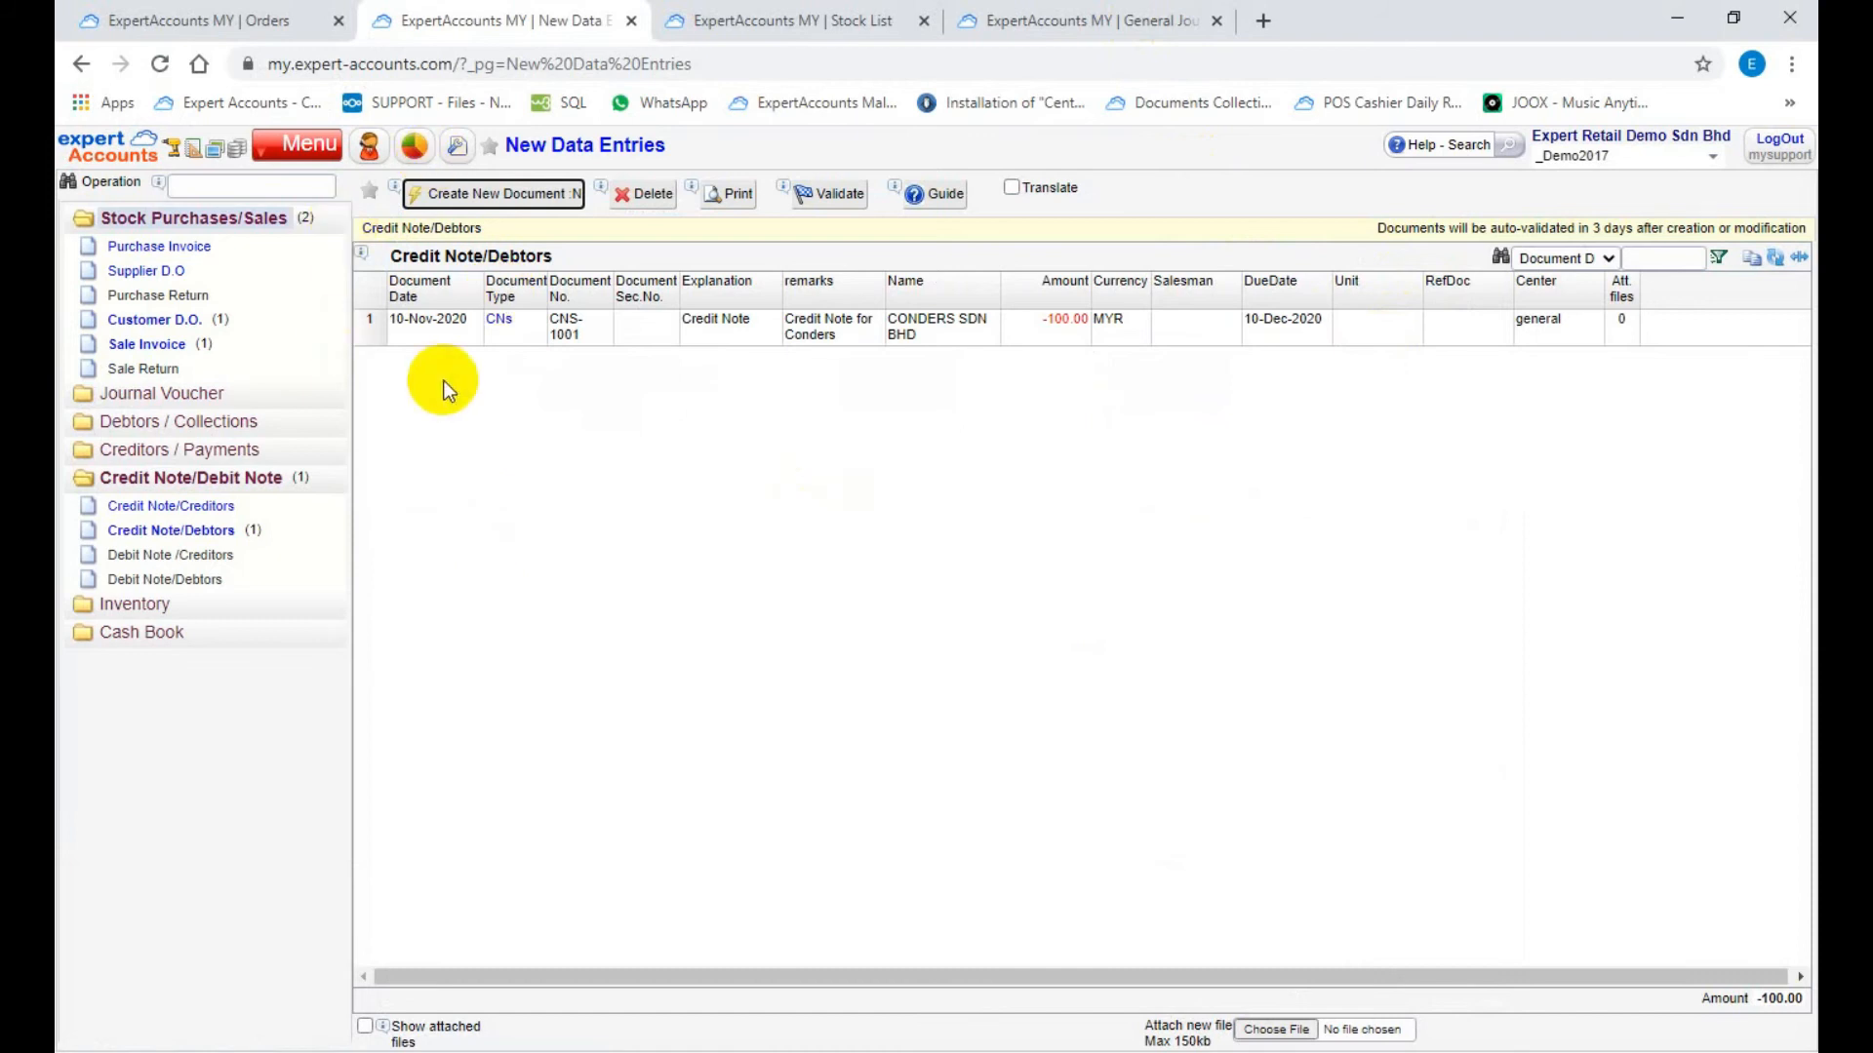
Step: Create a new Collection - Cheques document in the Debtors / Collections group
click(230, 422)
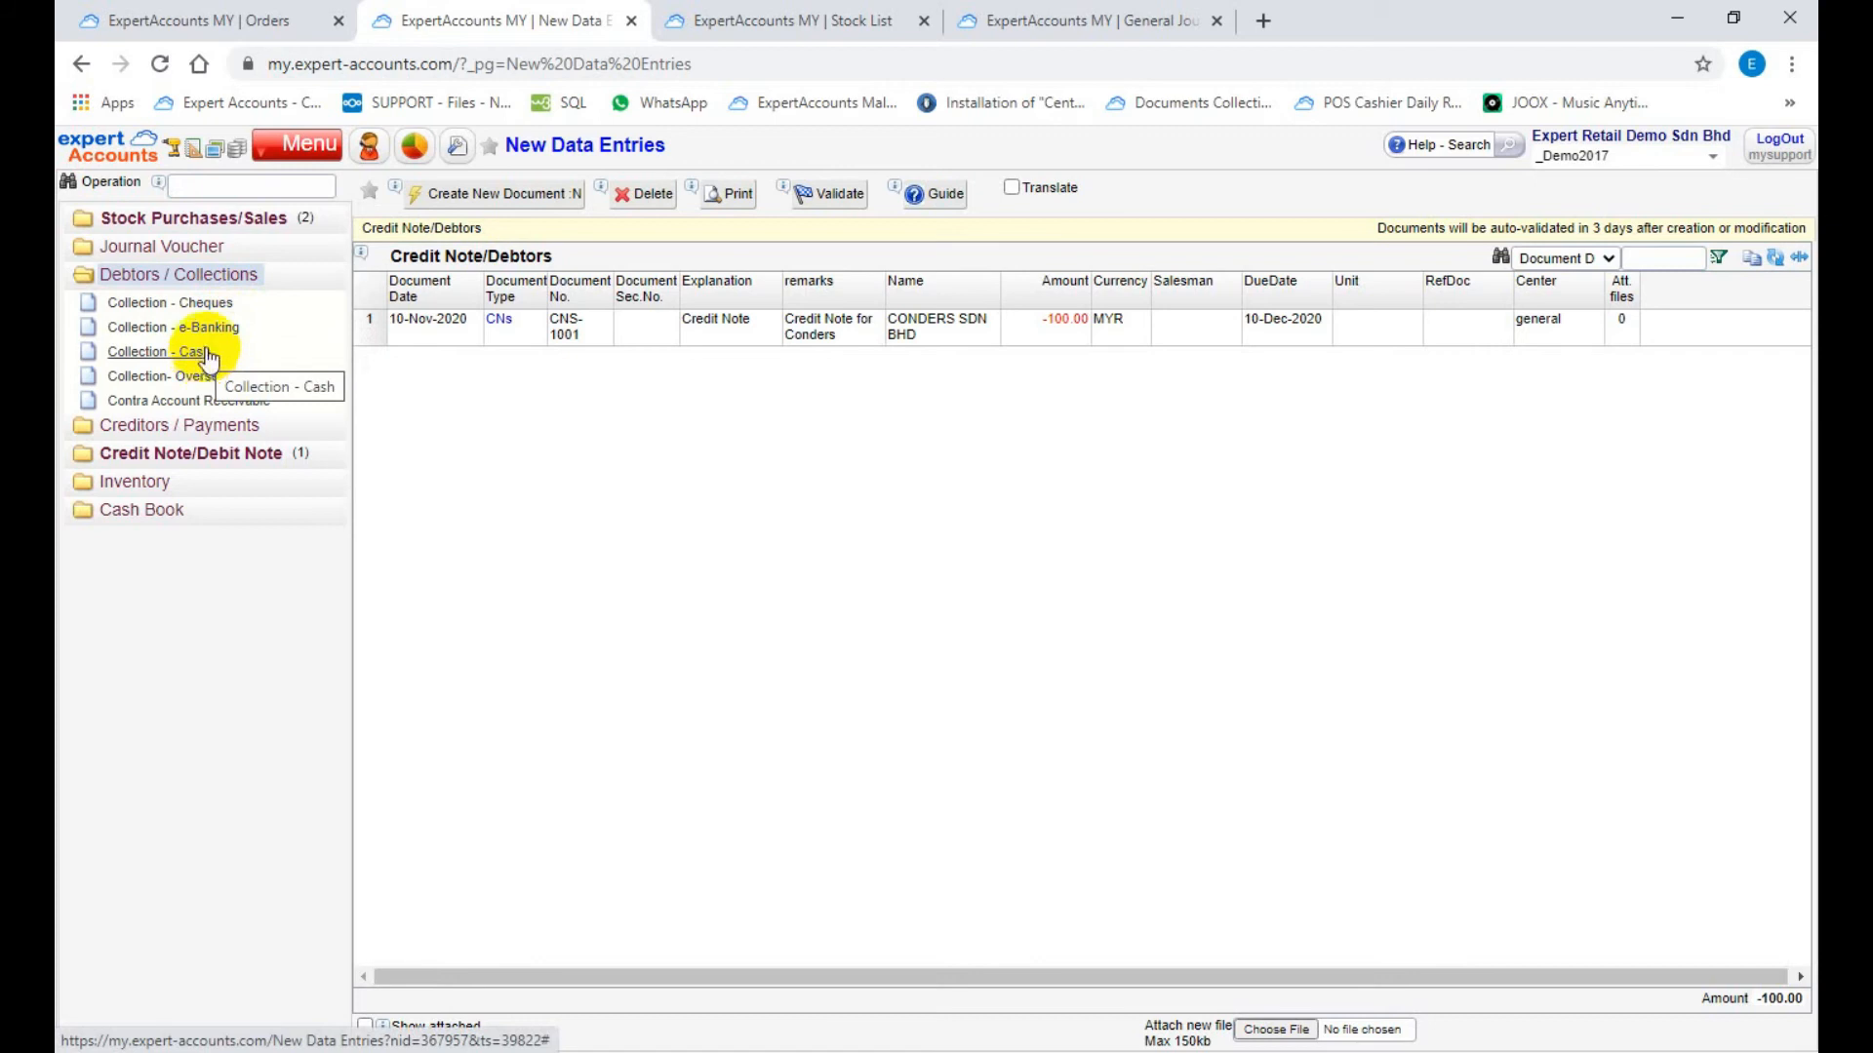
click(209, 317)
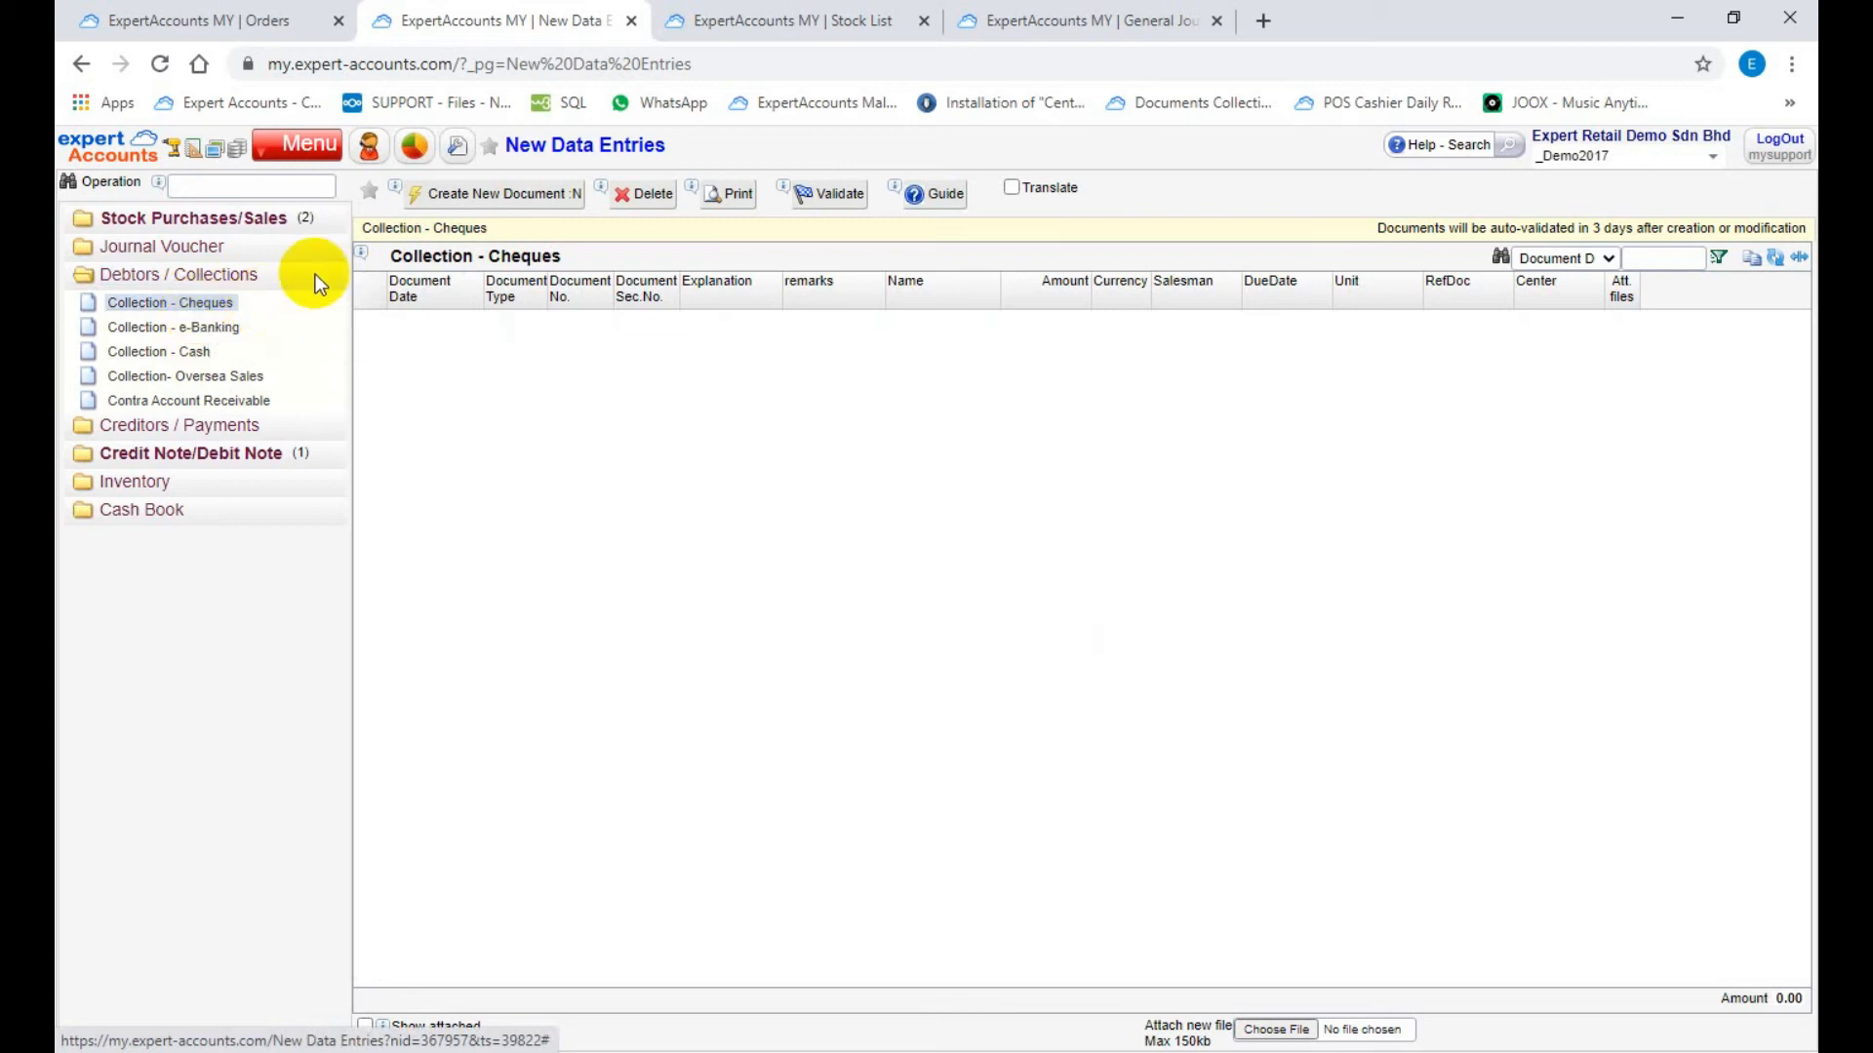
click(463, 199)
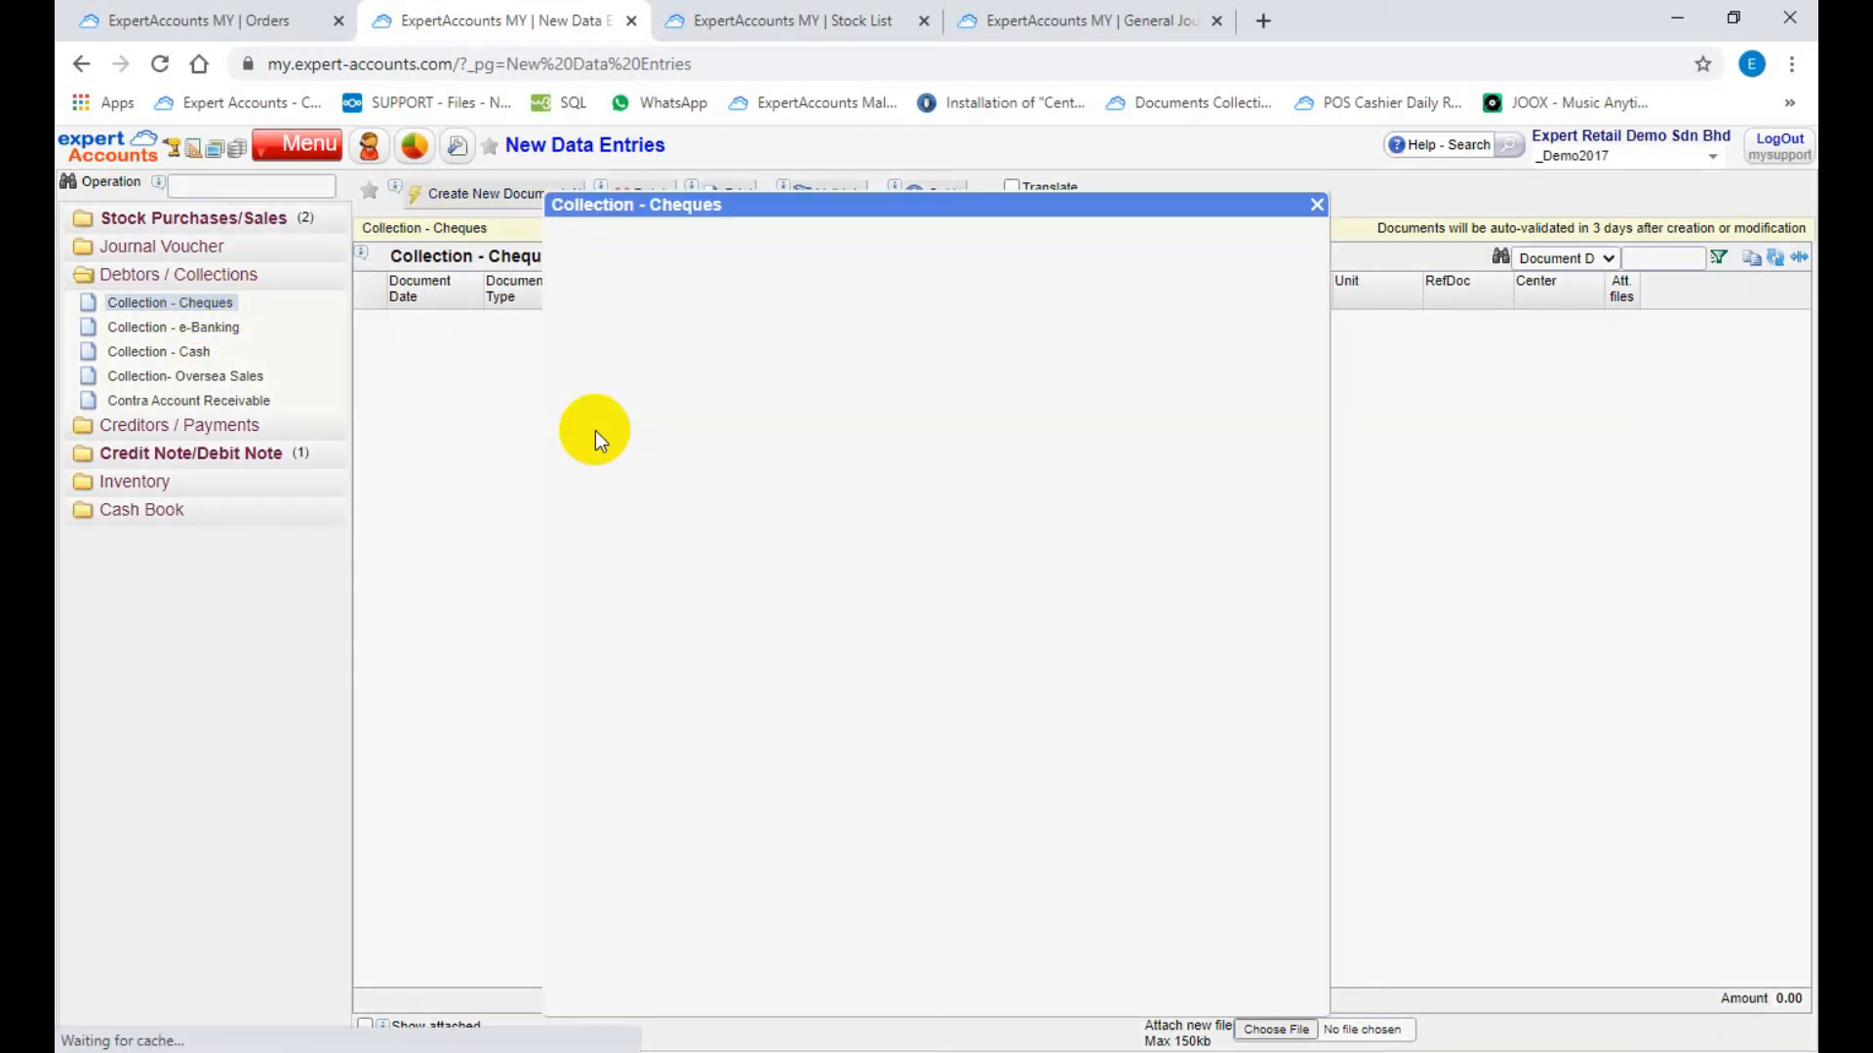
Step: Choose the MBB -CHEQUES CLEARING cheque book and date the collection 10-Nov-2020, leaving the cheque due date blank
click(798, 266)
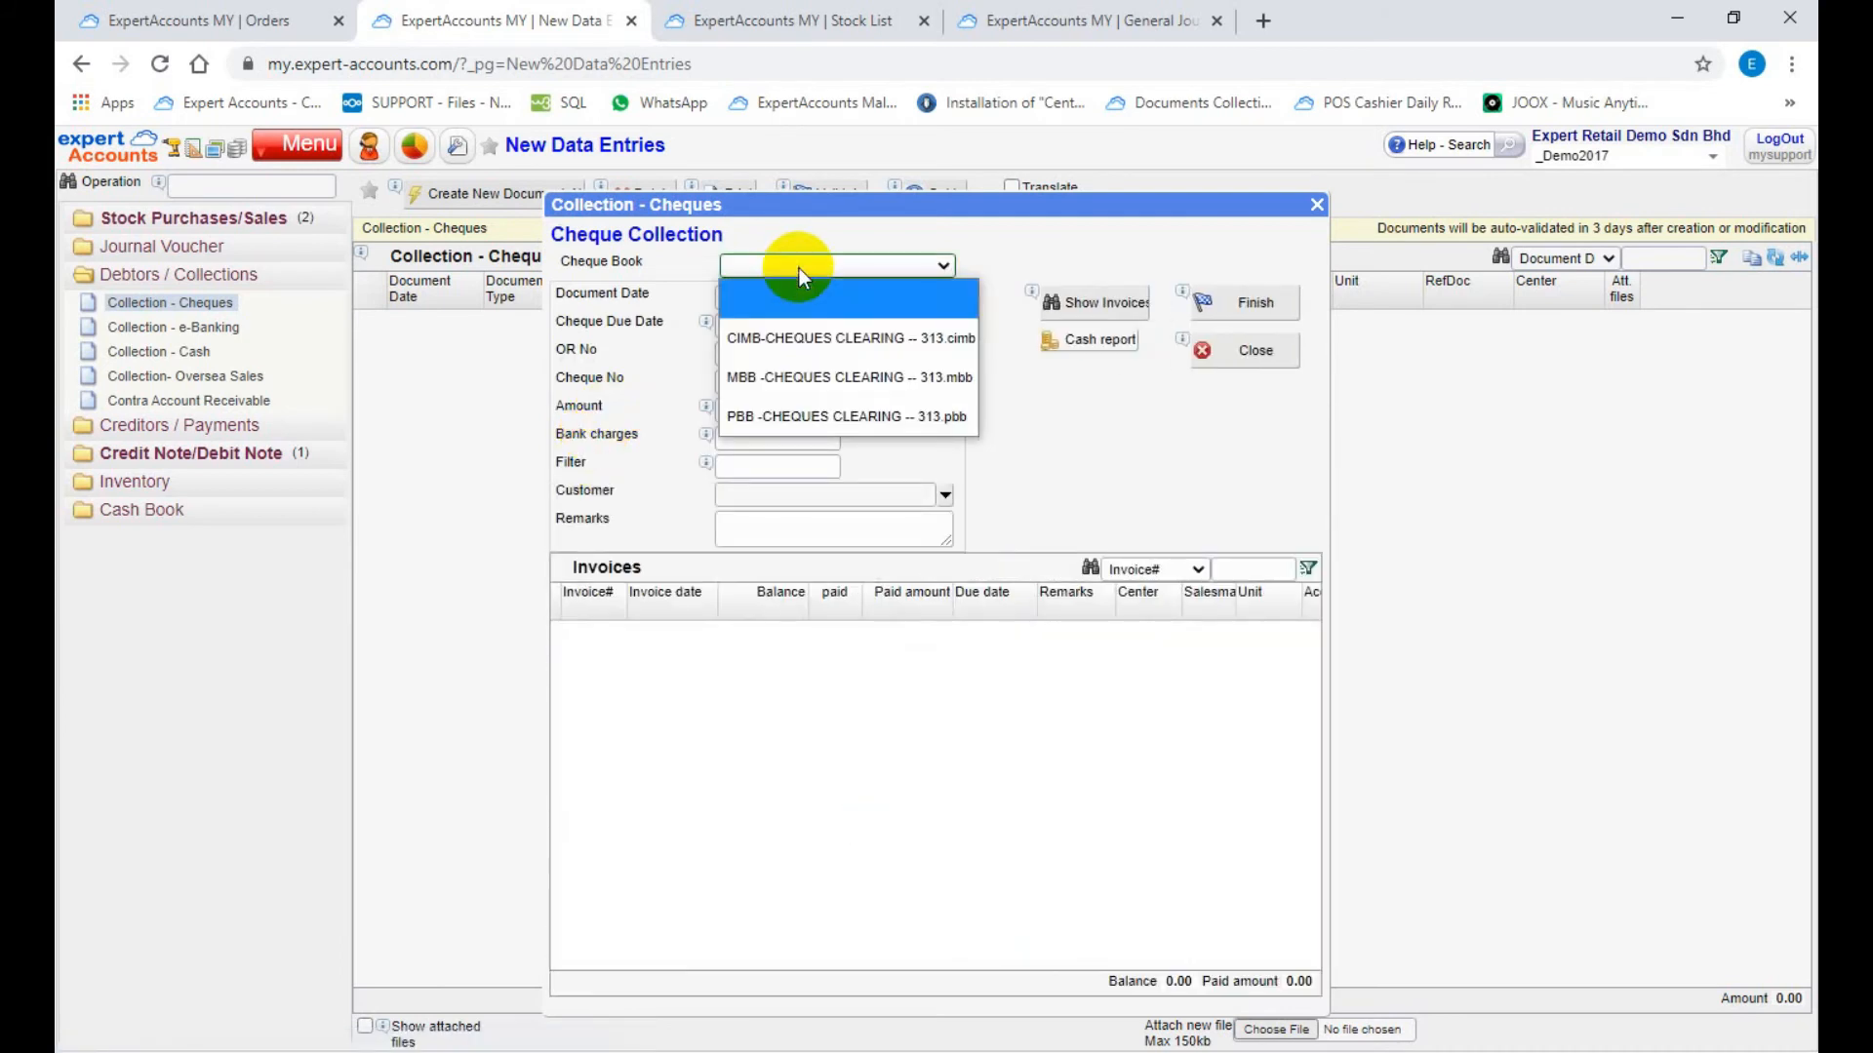
click(787, 361)
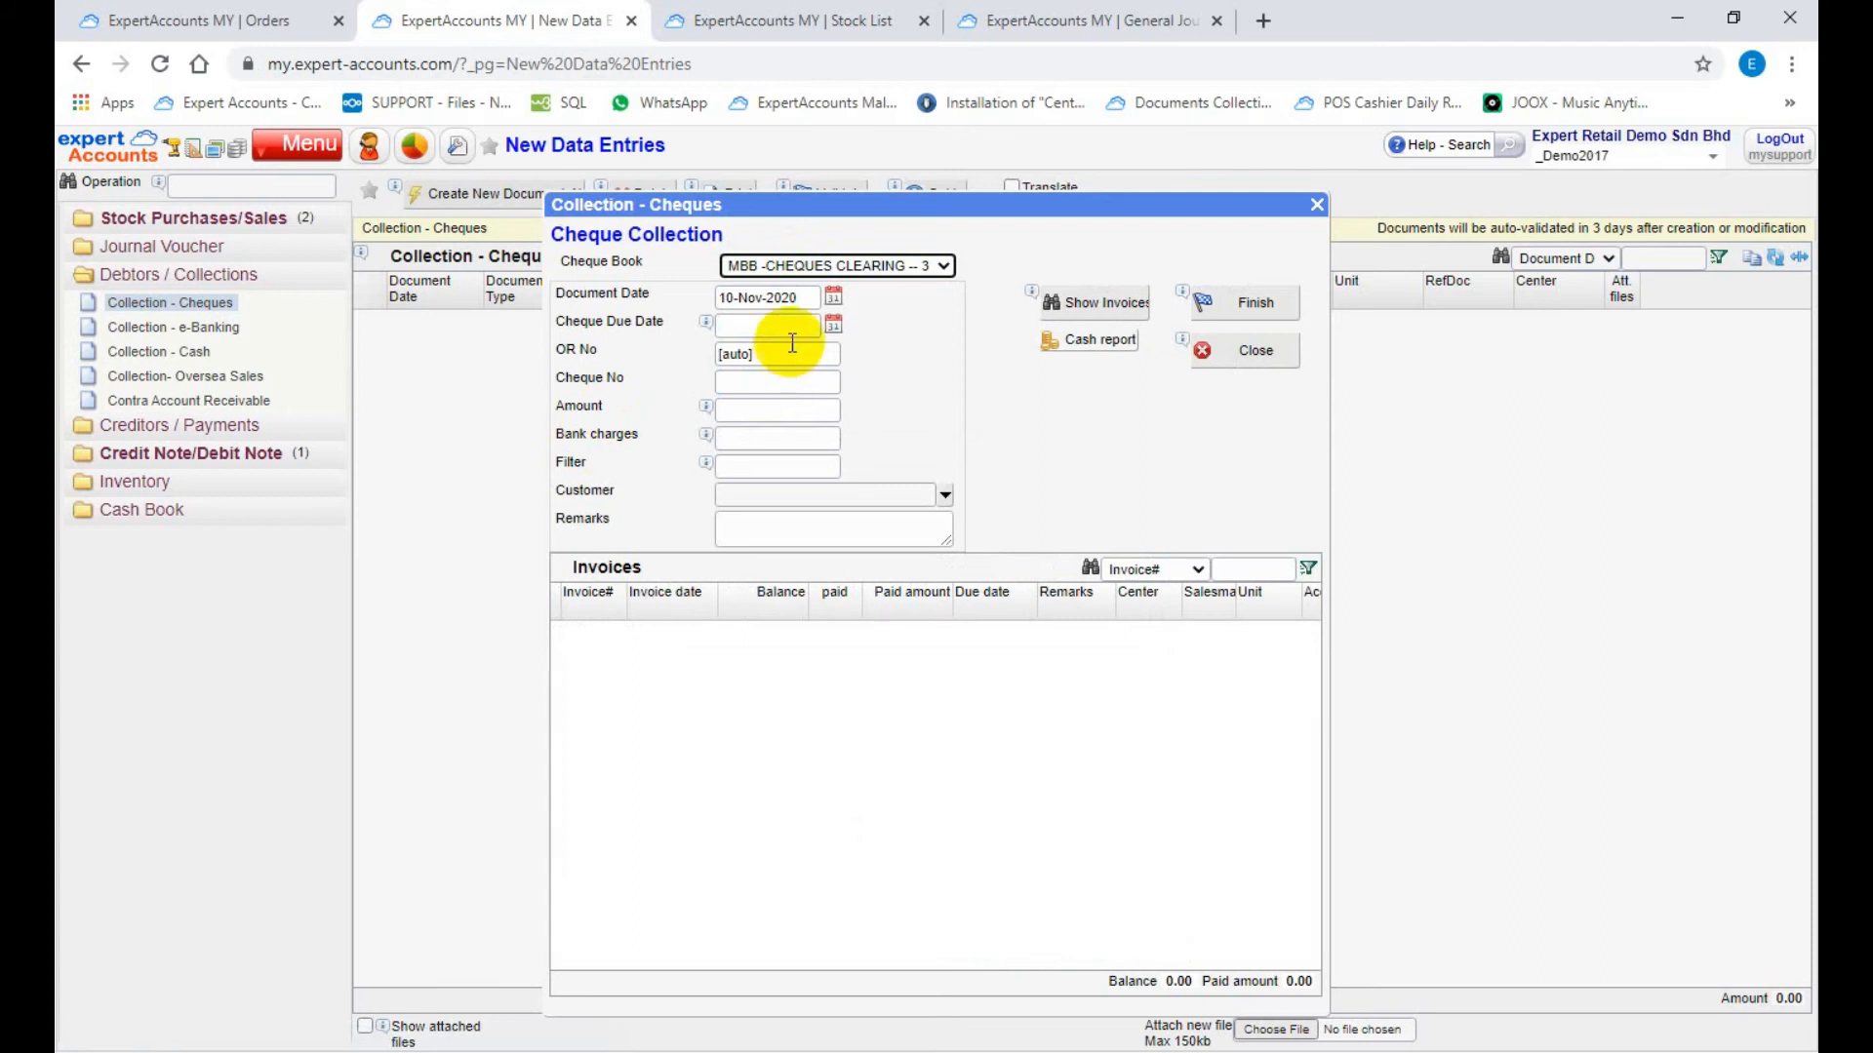
click(832, 298)
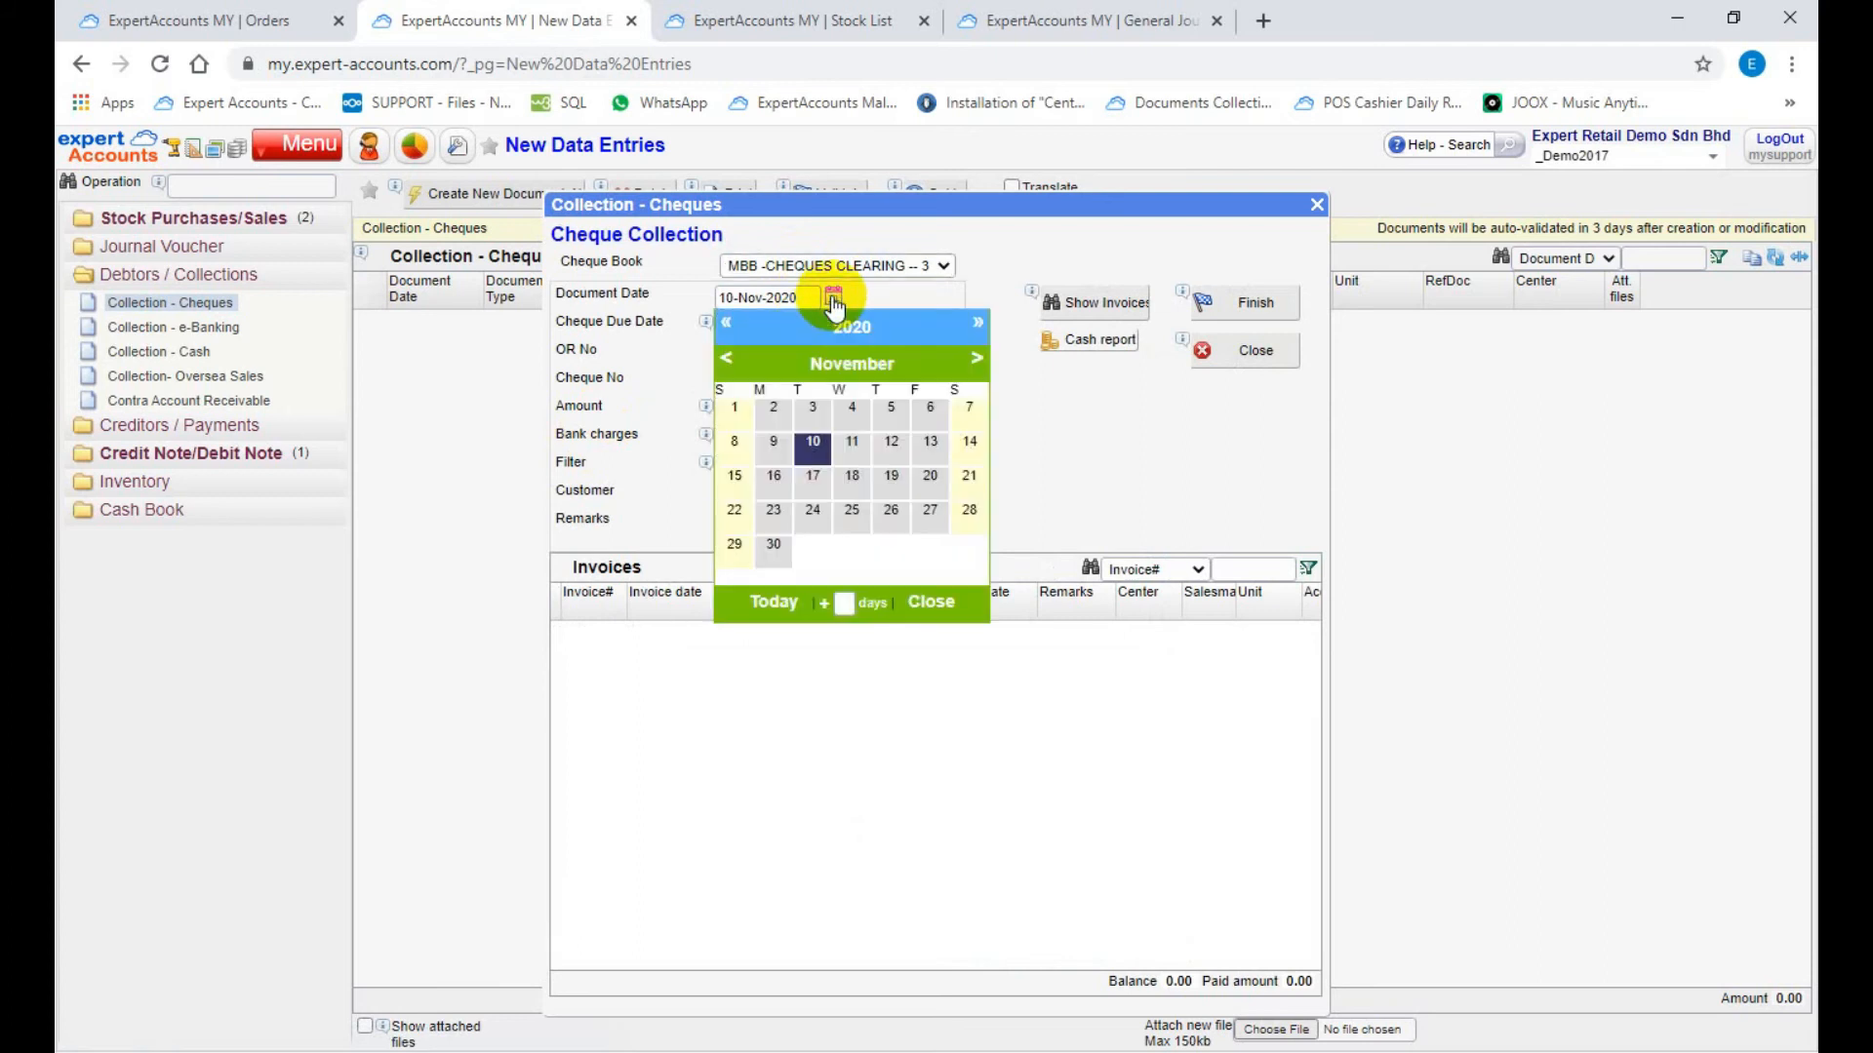
click(790, 599)
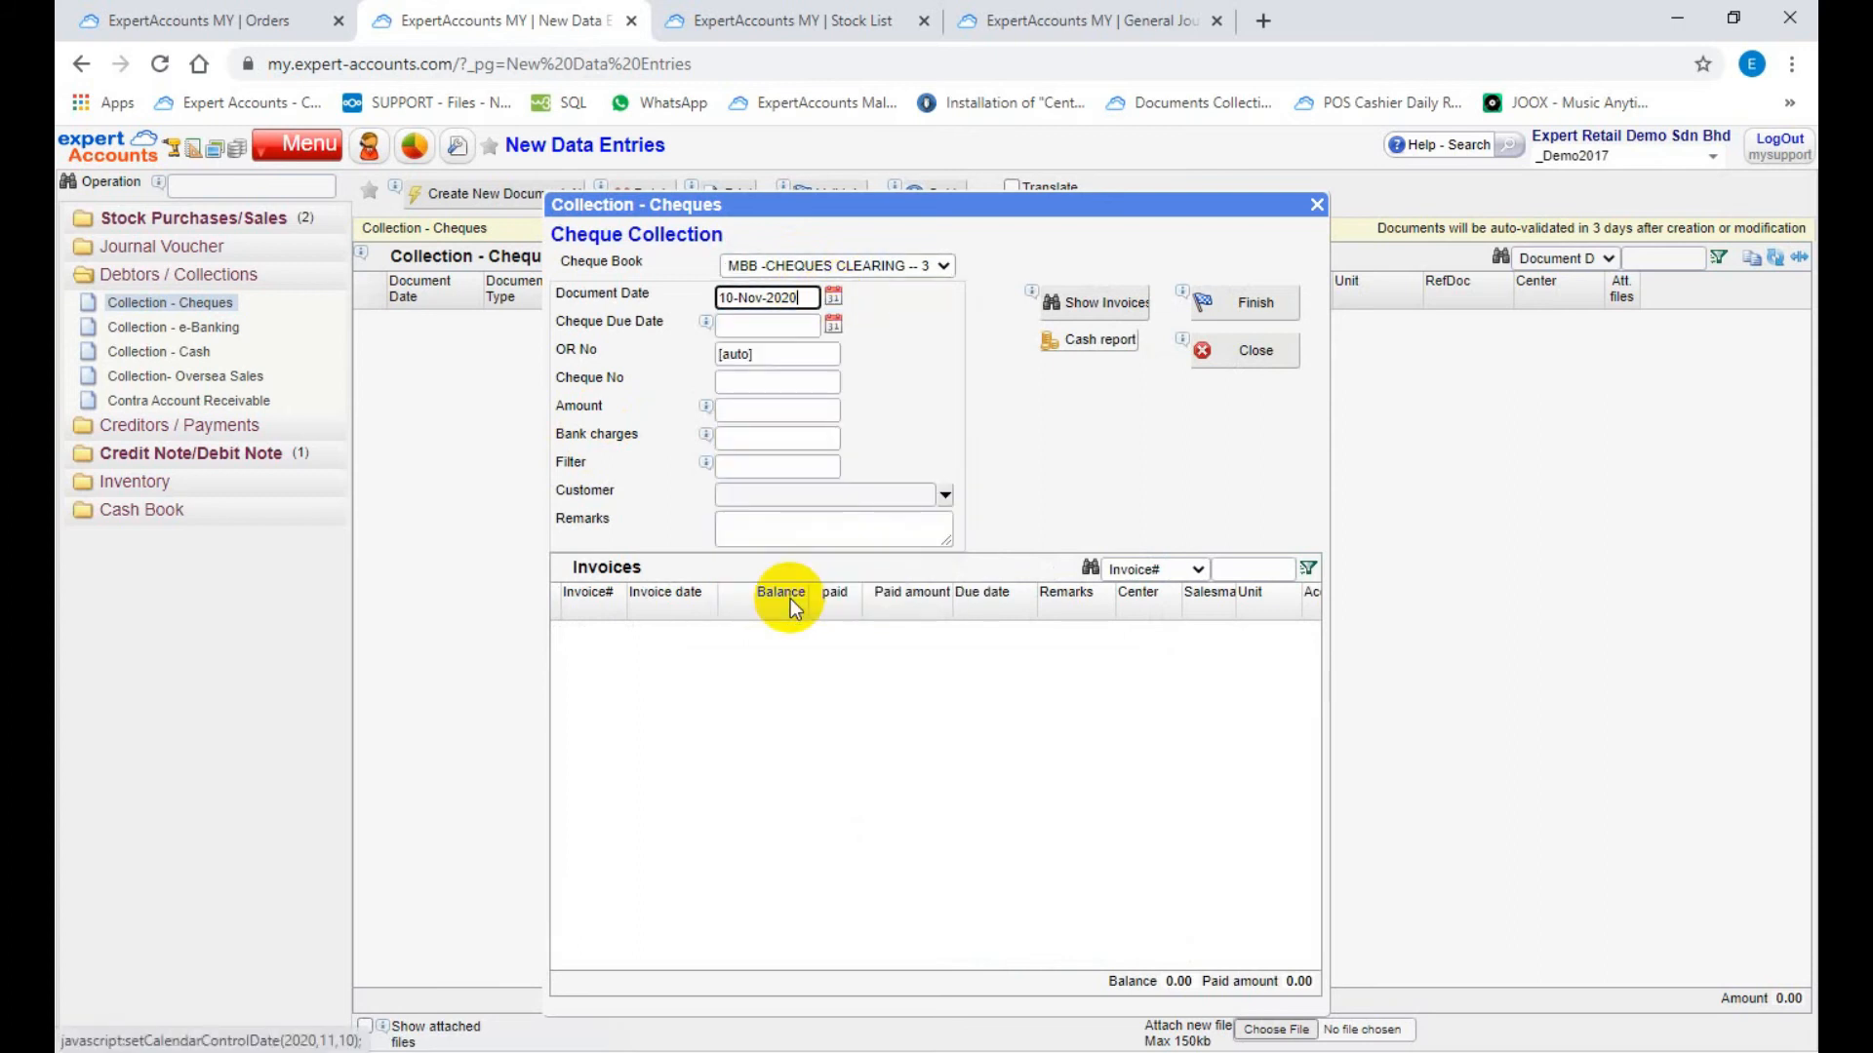
click(833, 329)
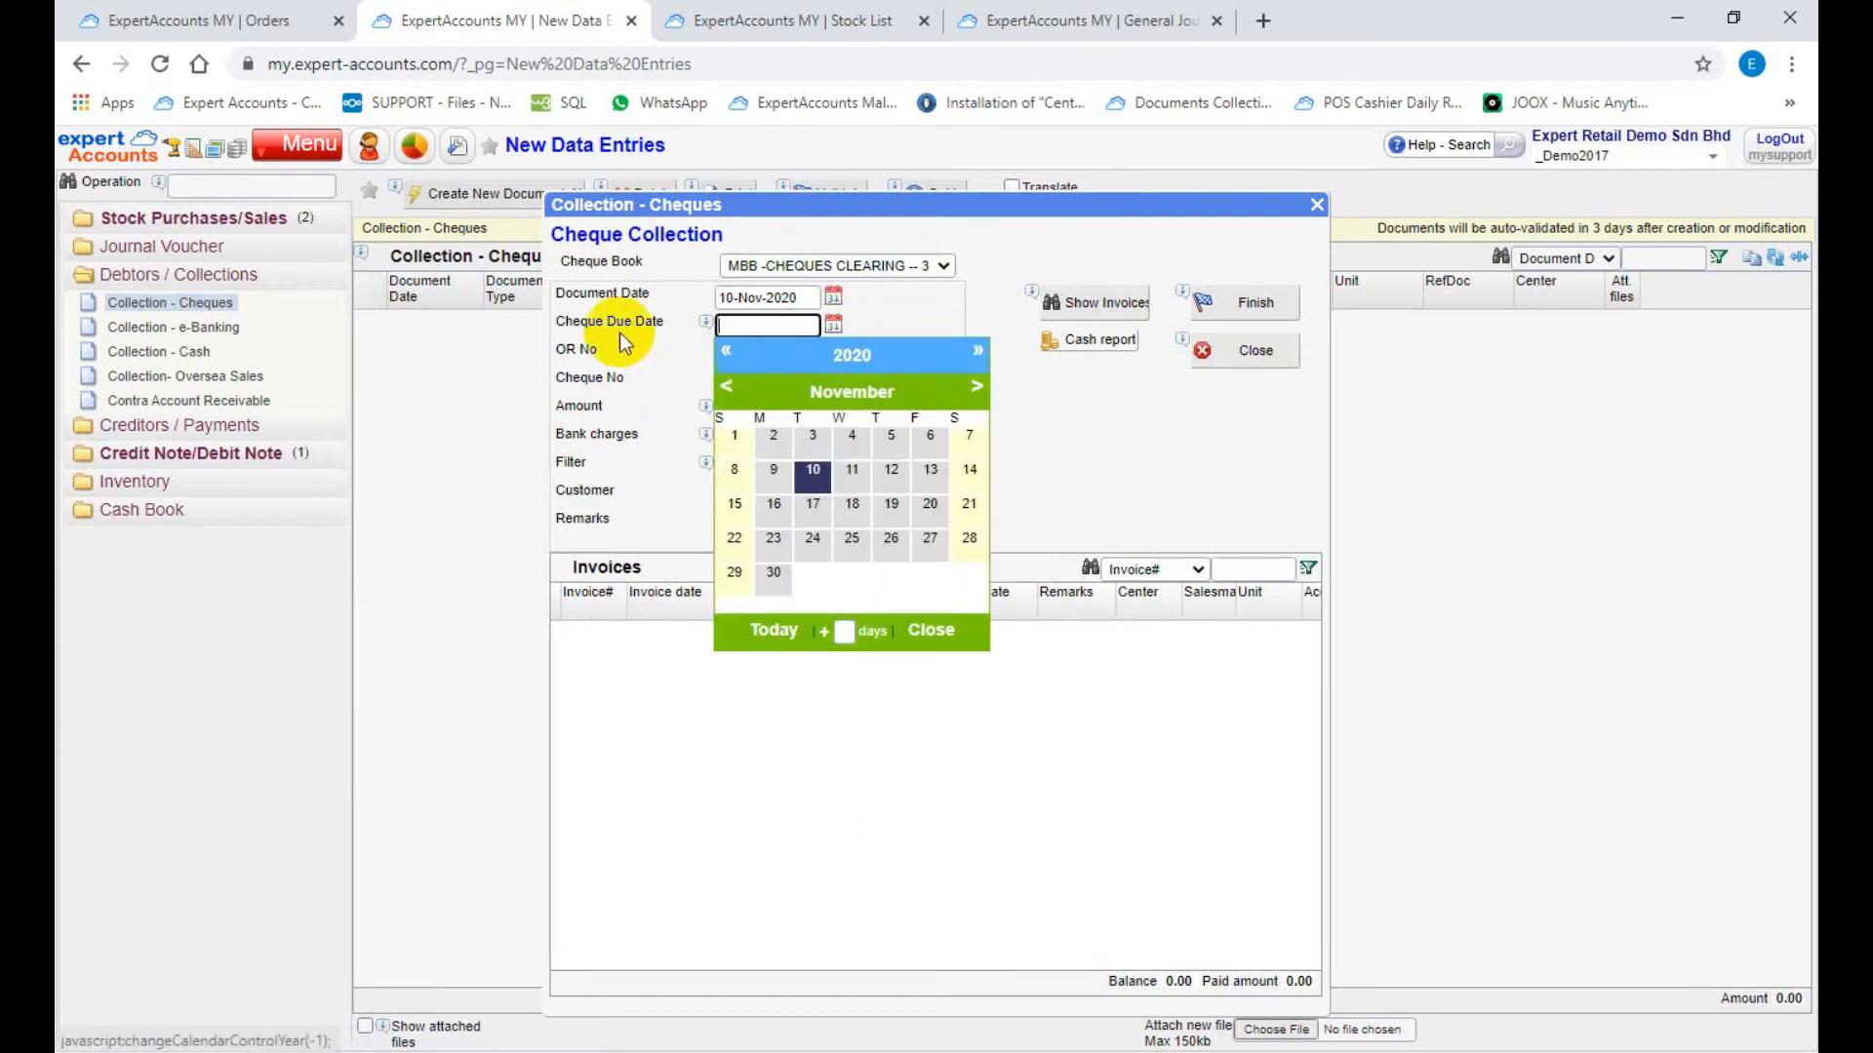
click(926, 630)
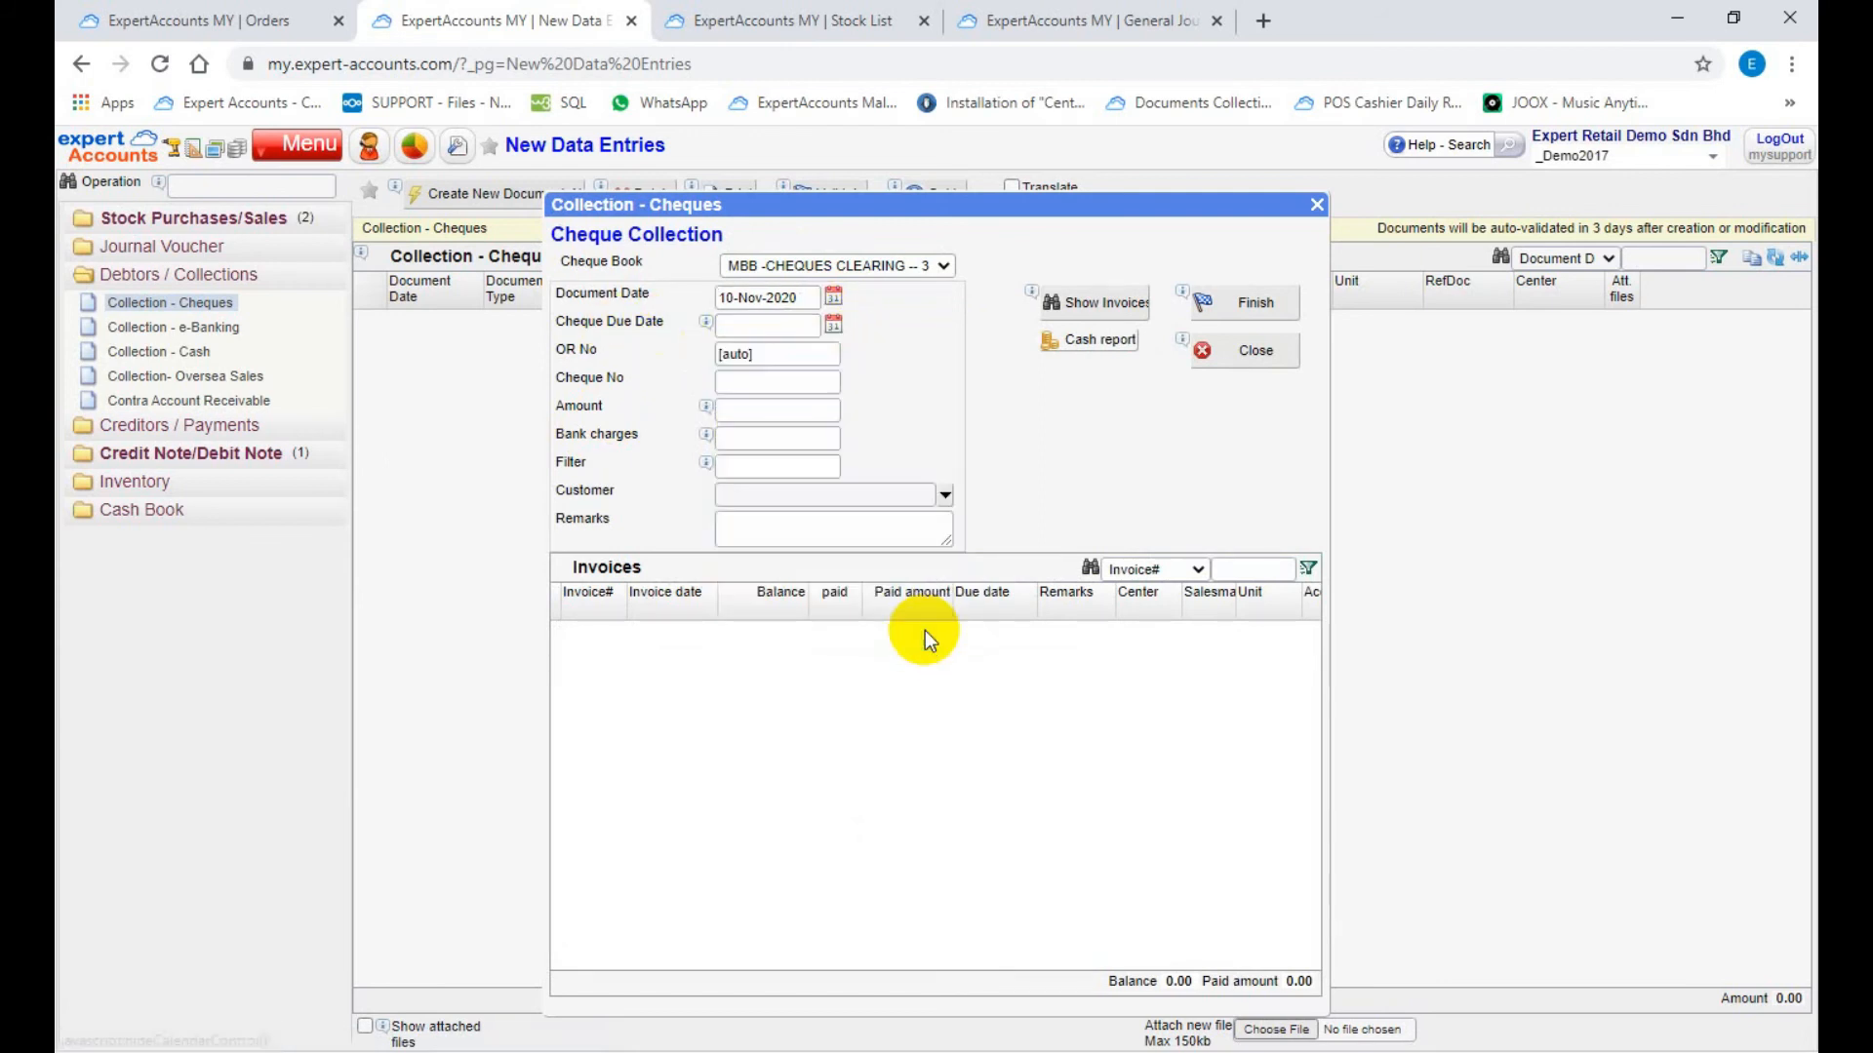
Step: Enter MBB56784 as the cheque number of the collection
click(772, 383)
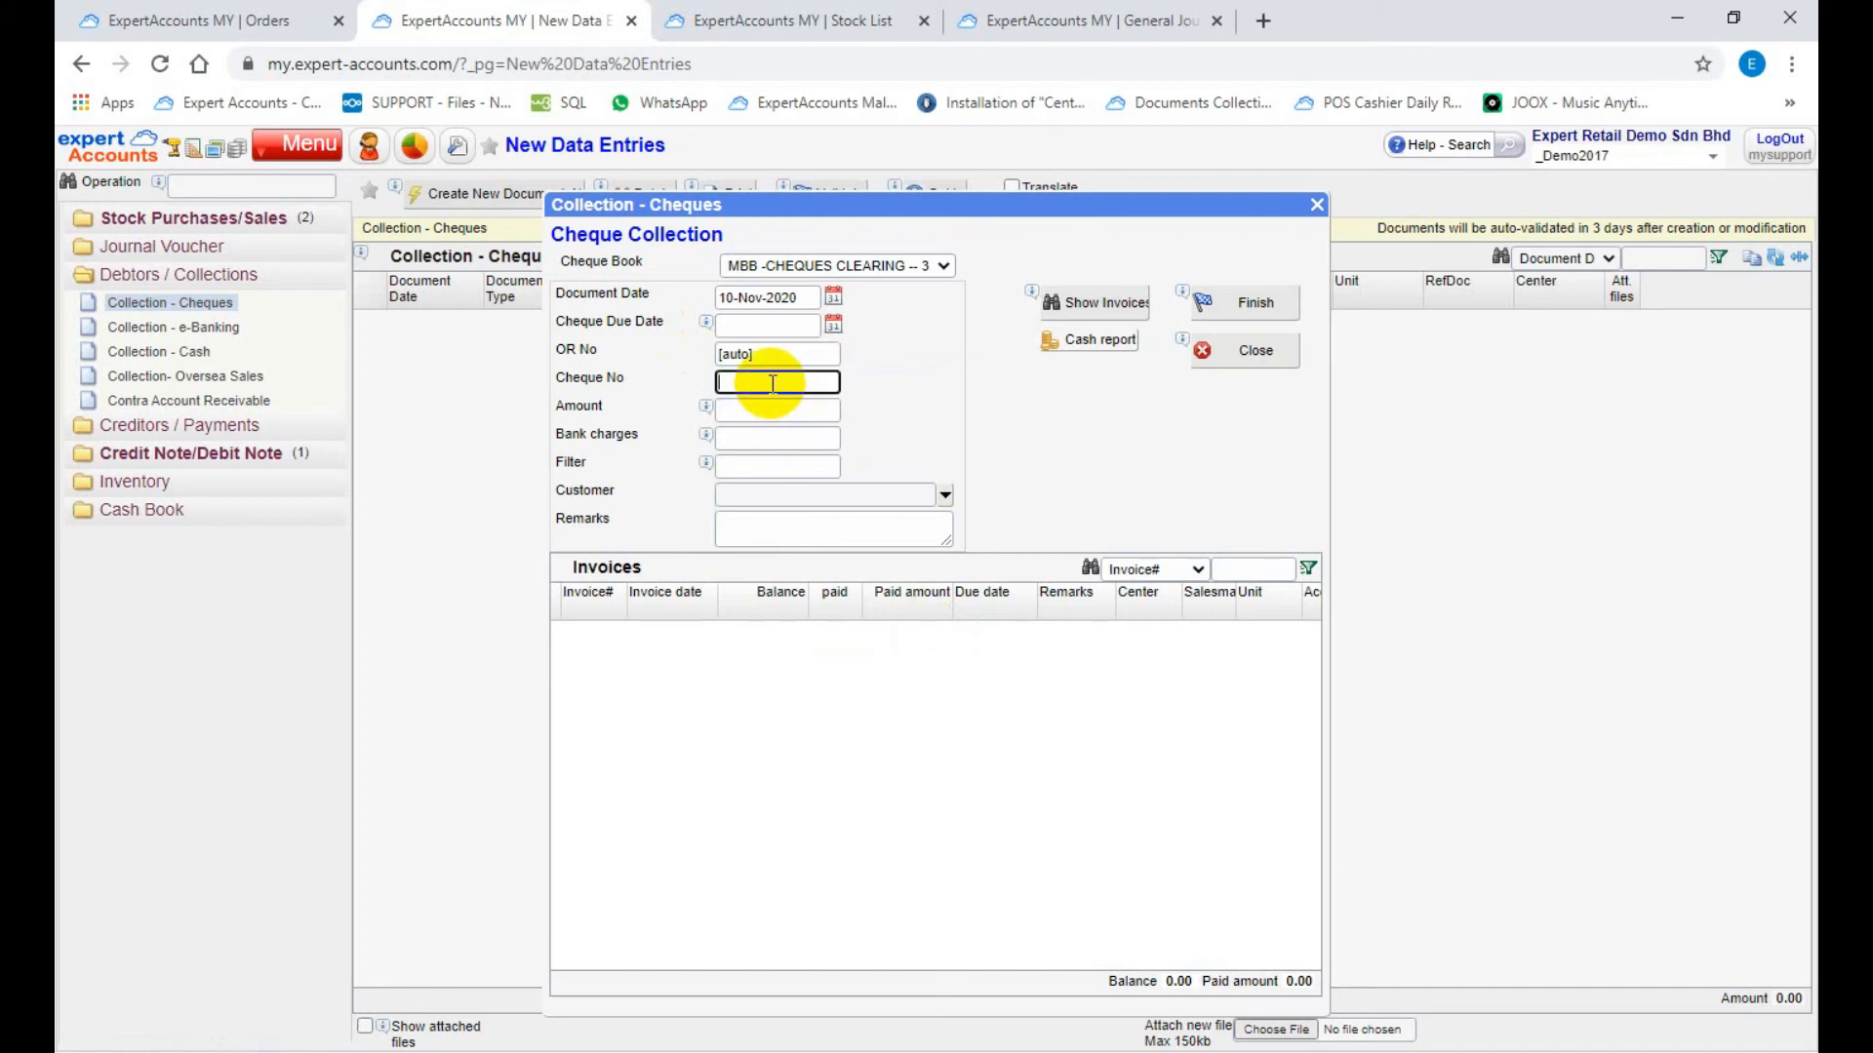
text(MBB56784)
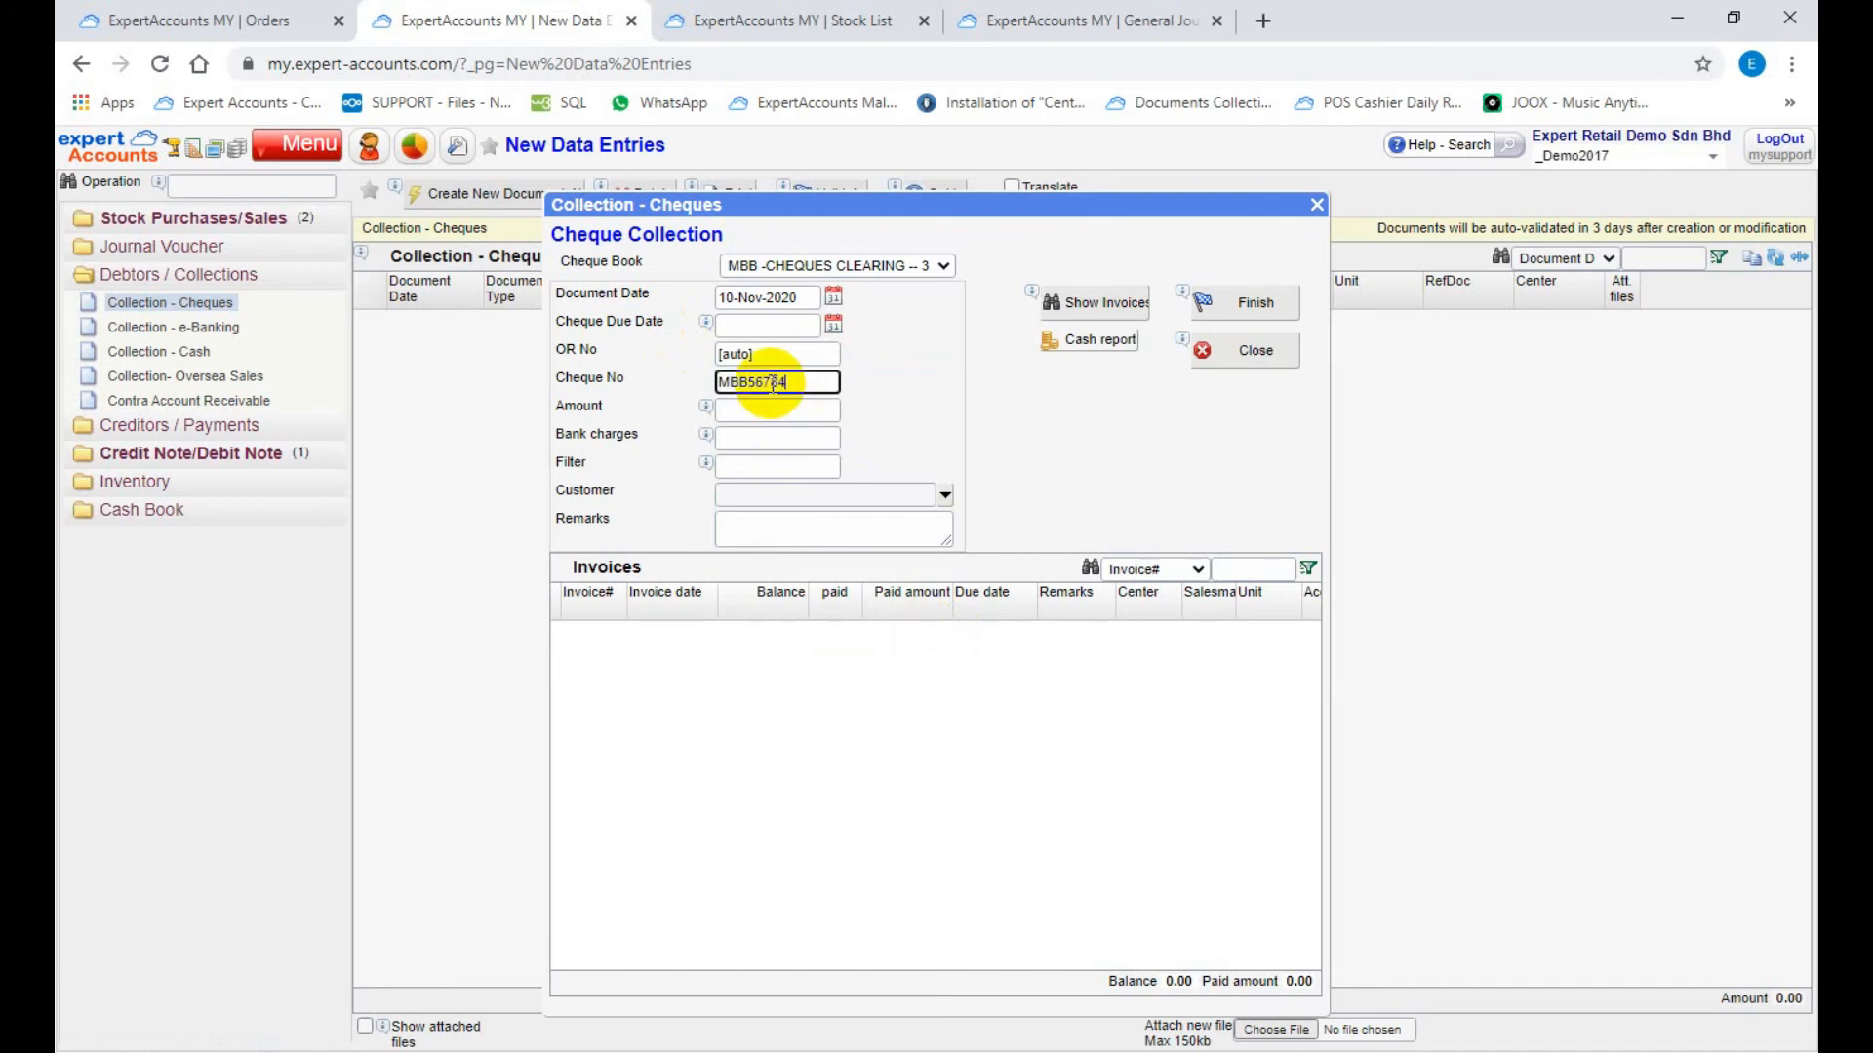
Step: Filter customers by "conders", select CONDERS SDN BHD to list its outstanding invoices, and widen the Invoice# column
click(773, 465)
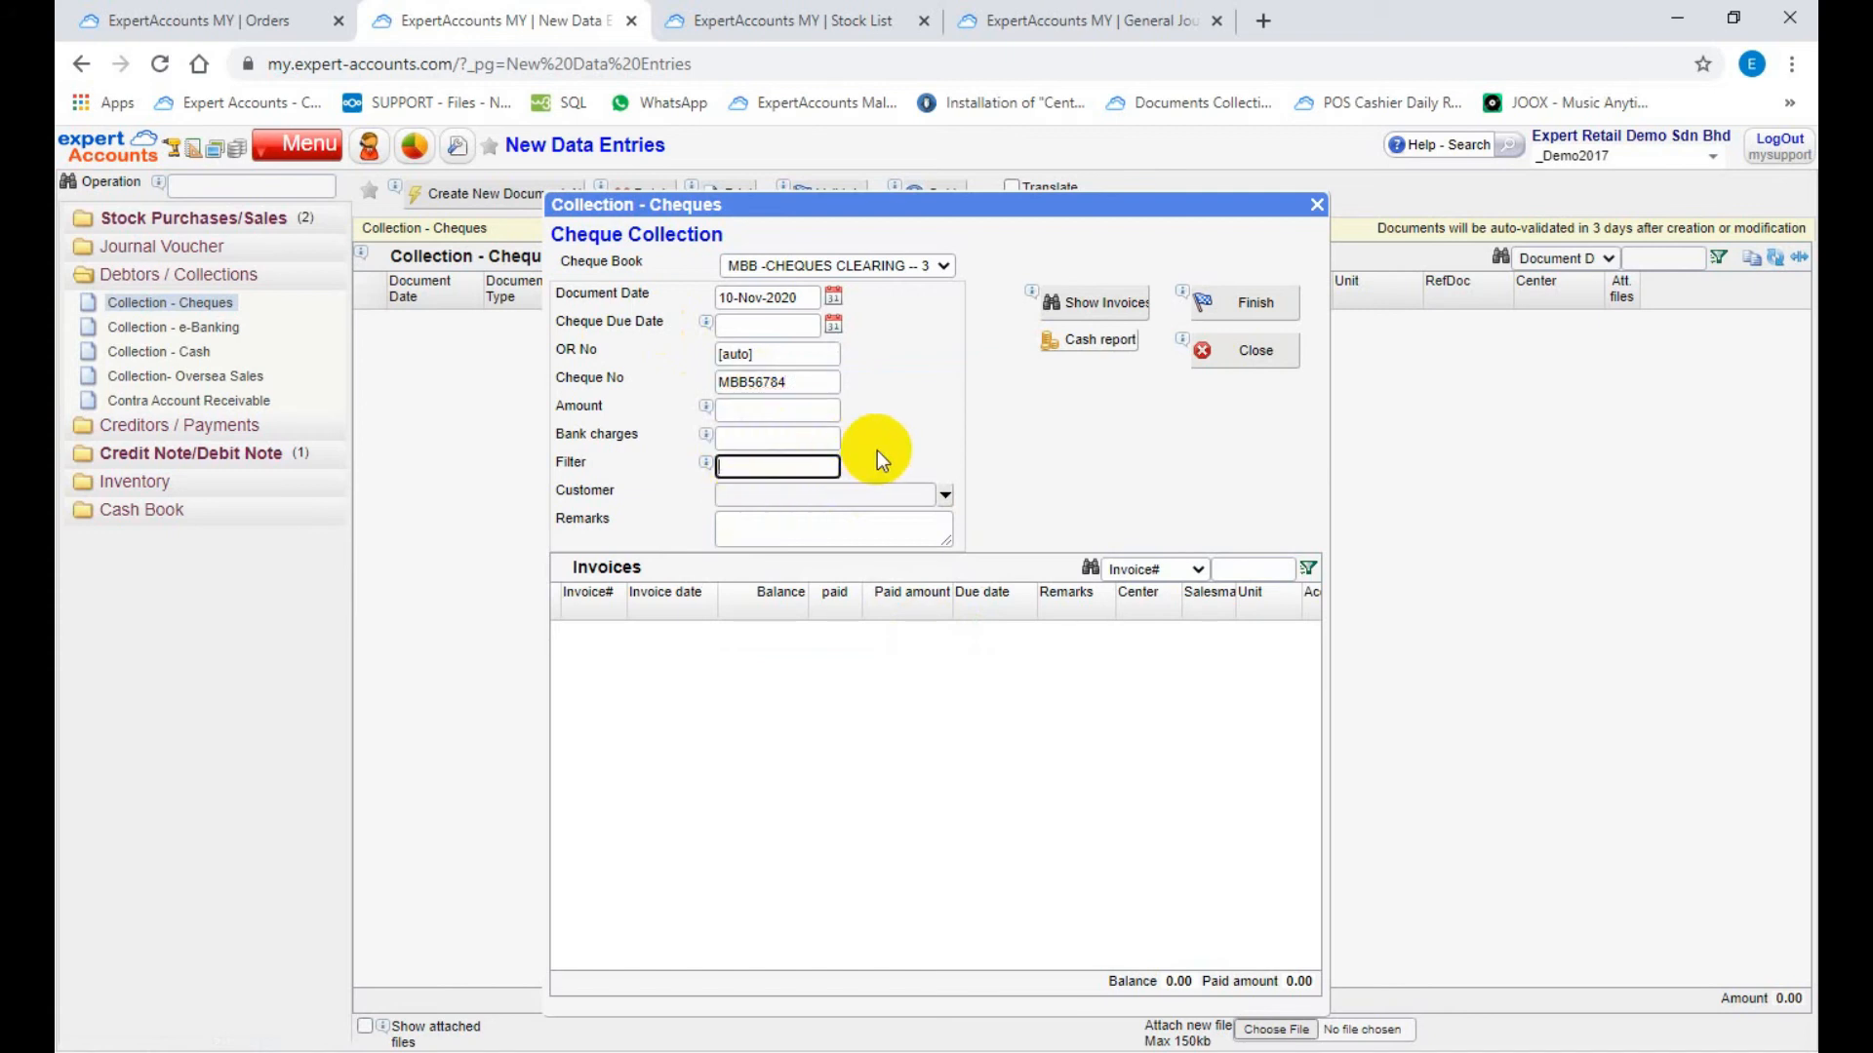
text(conders)
key(Tab)
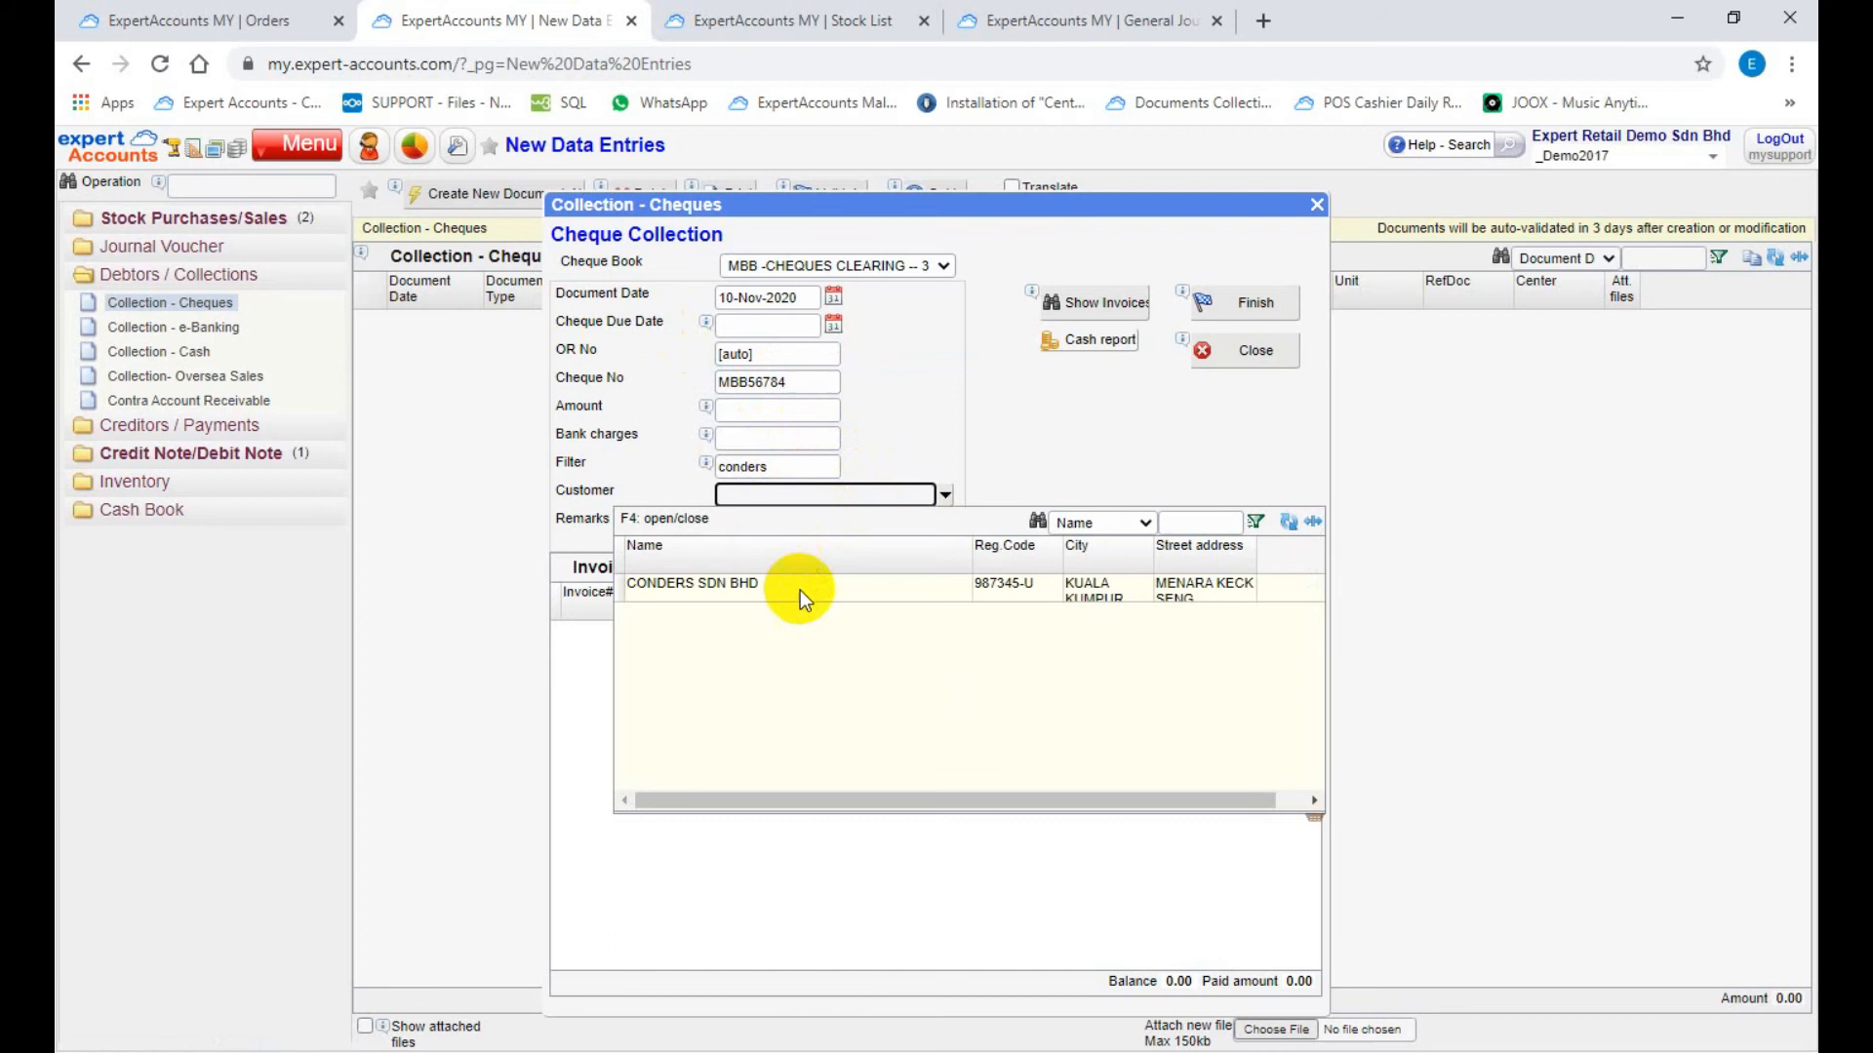
click(685, 589)
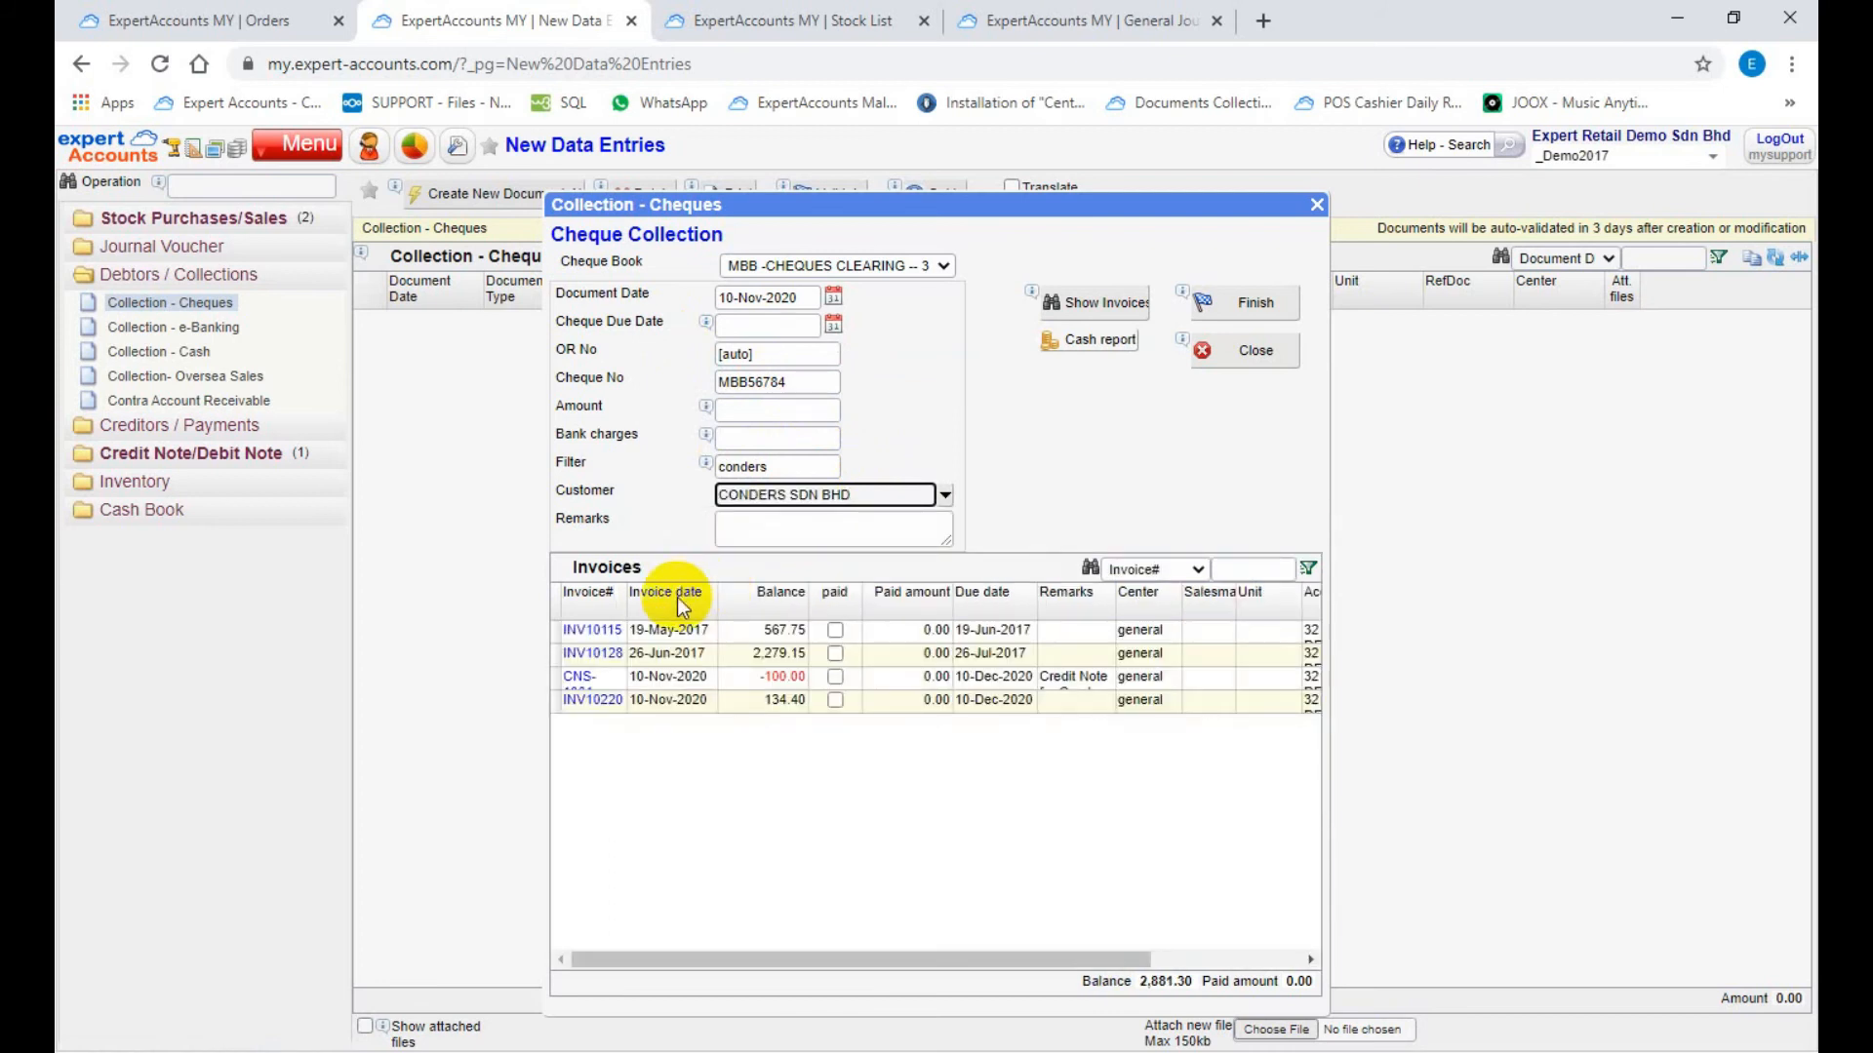
drag(622, 600, 666, 595)
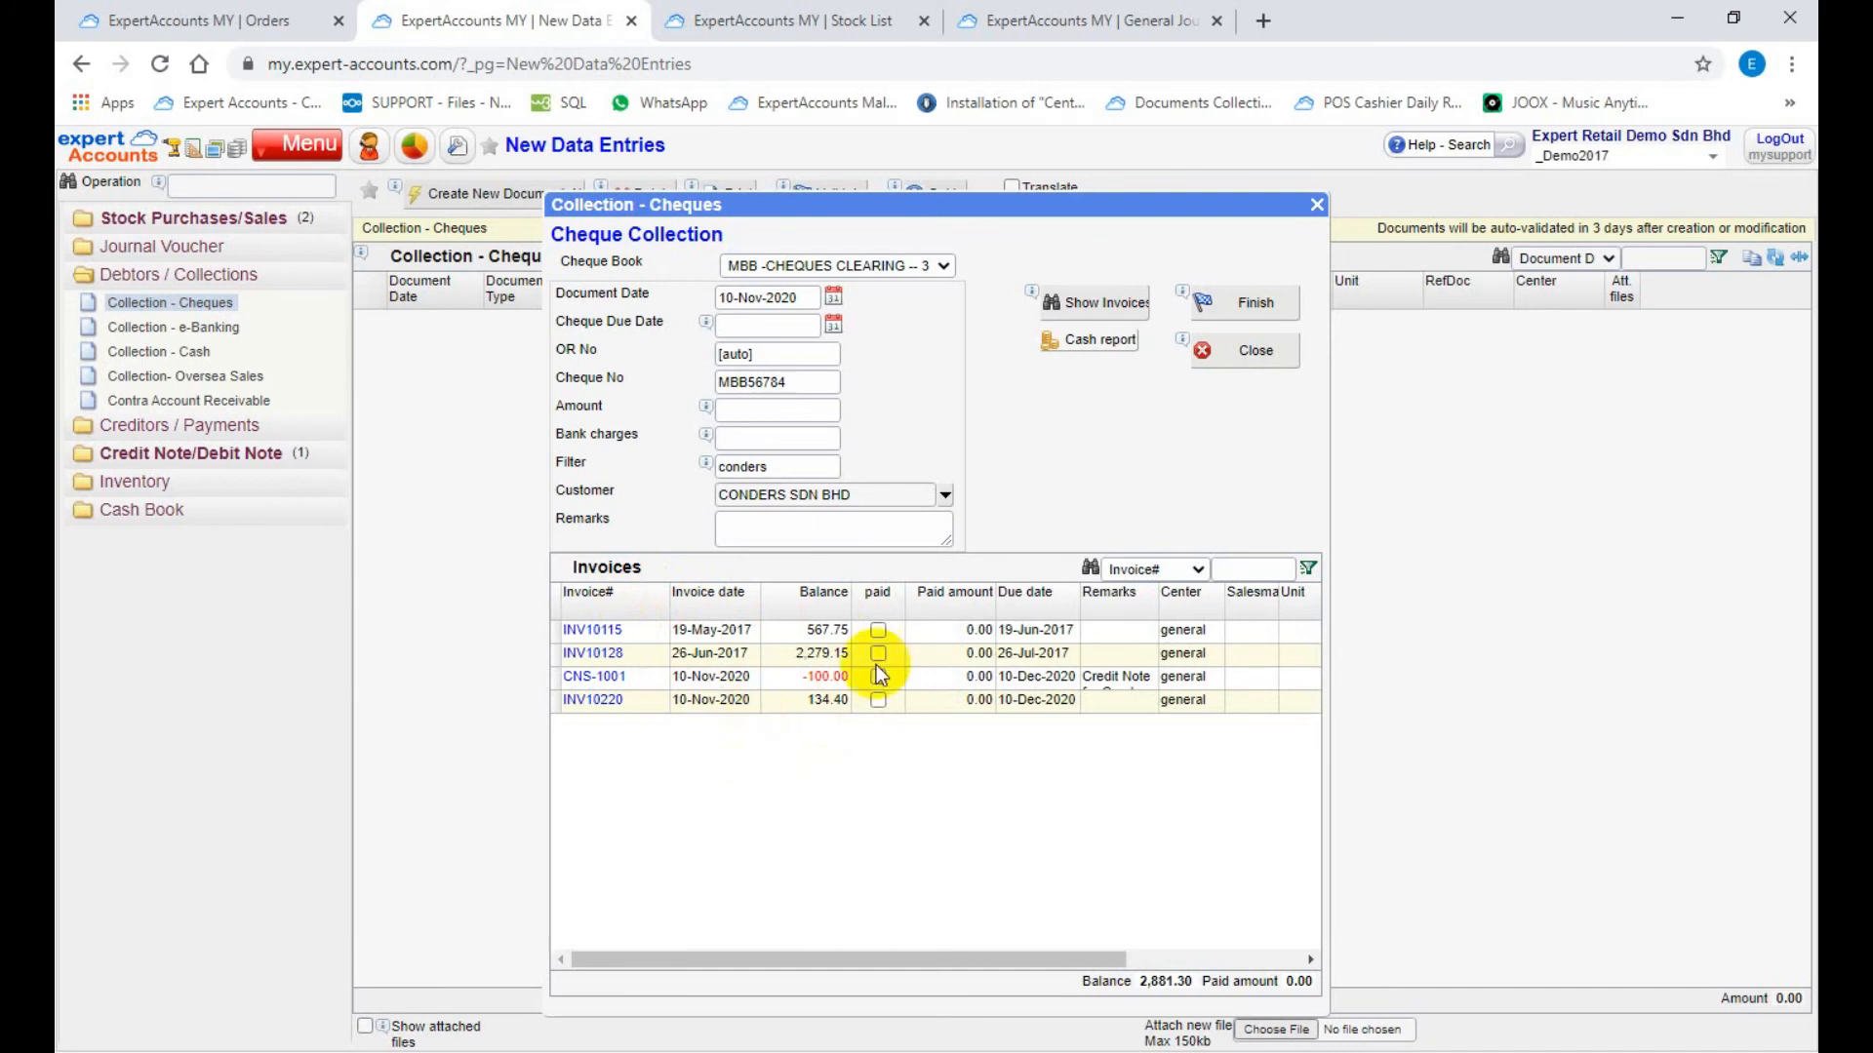
Step: Mark invoice INV10220 as paid and set its paid amount to 100
click(877, 698)
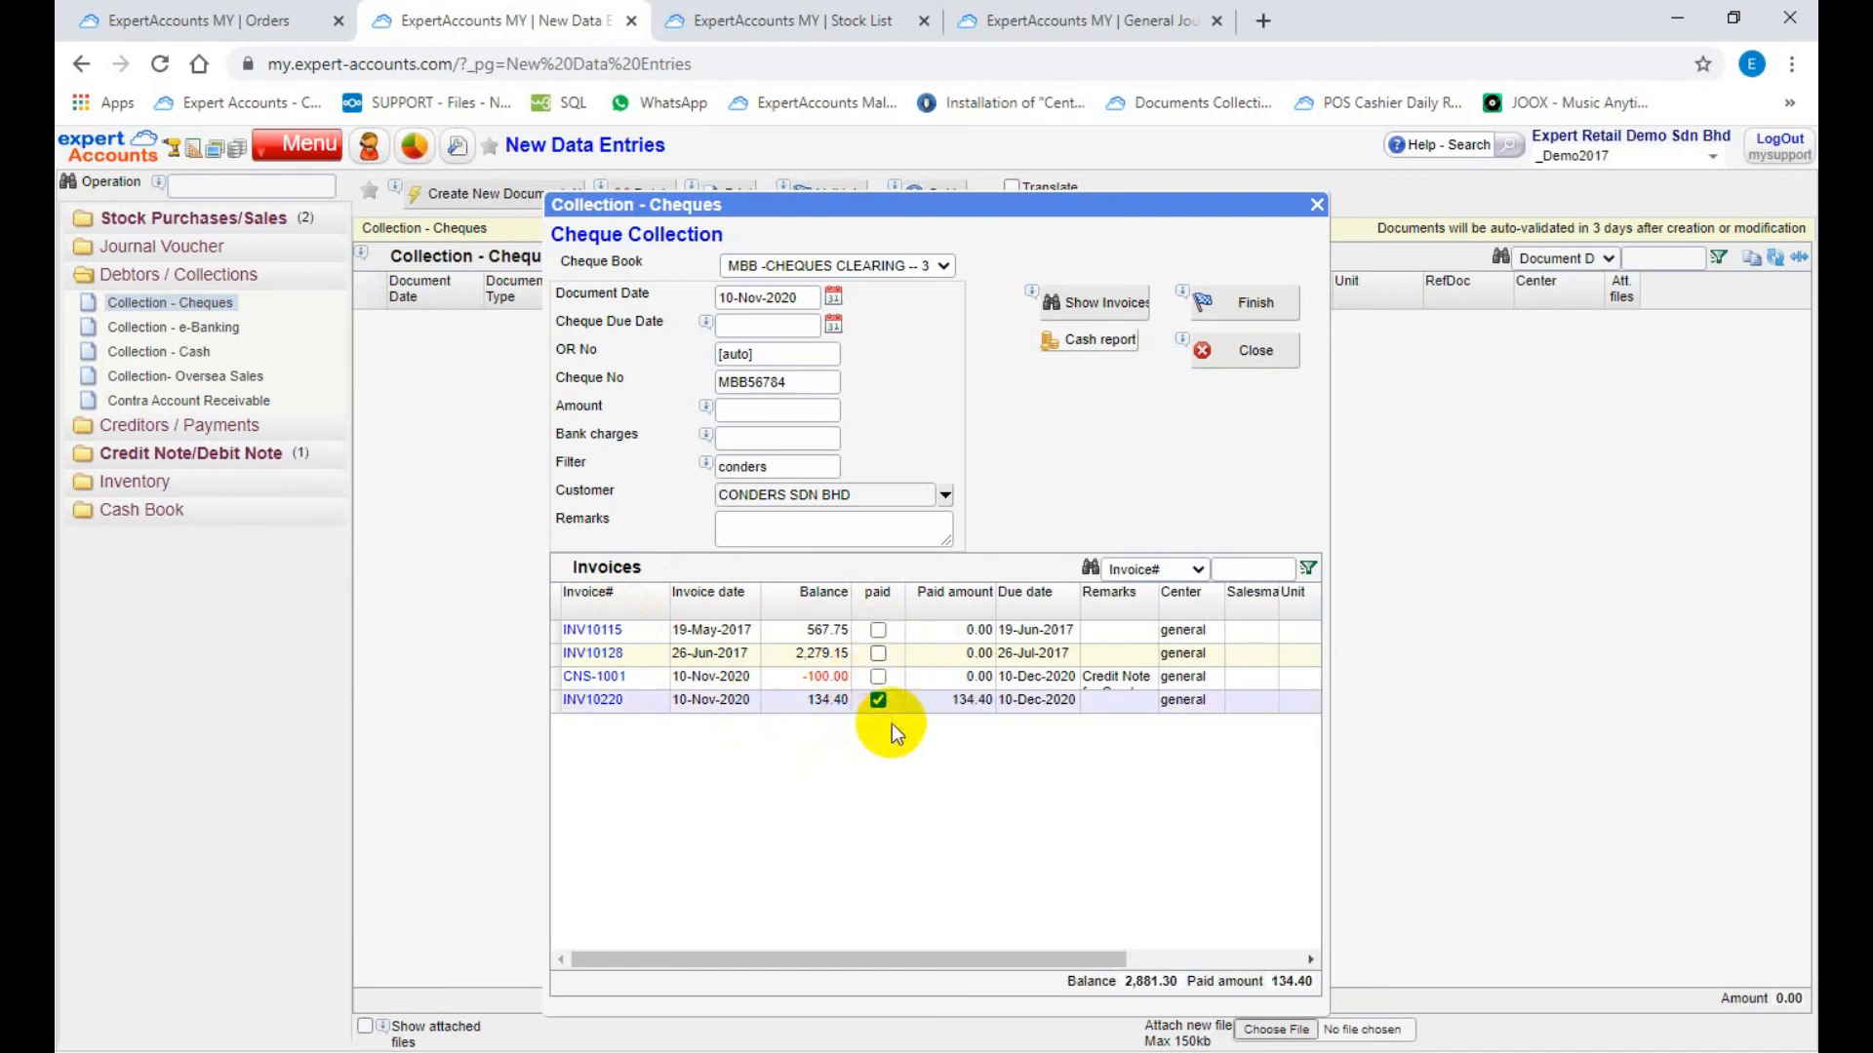
click(950, 700)
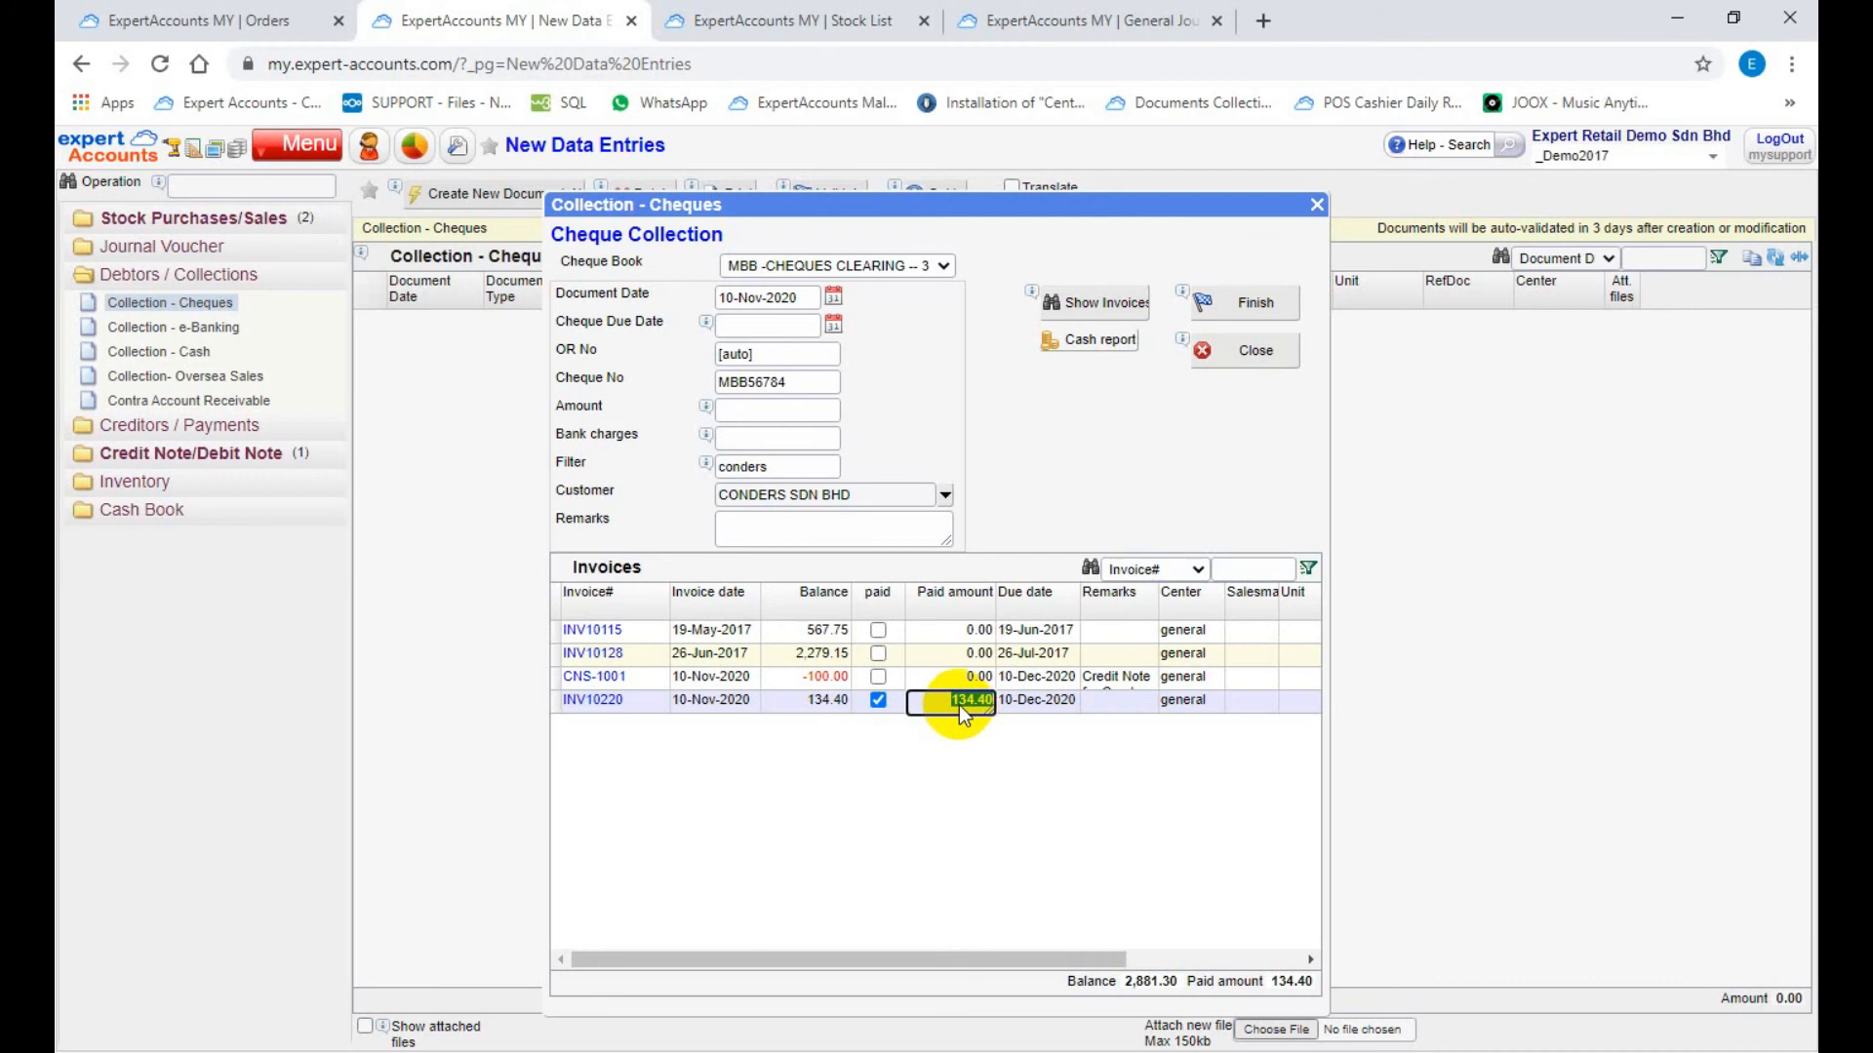
text(100)
Step: Set the collection amount to 2000 and allocate it automatically across the outstanding invoices
click(790, 408)
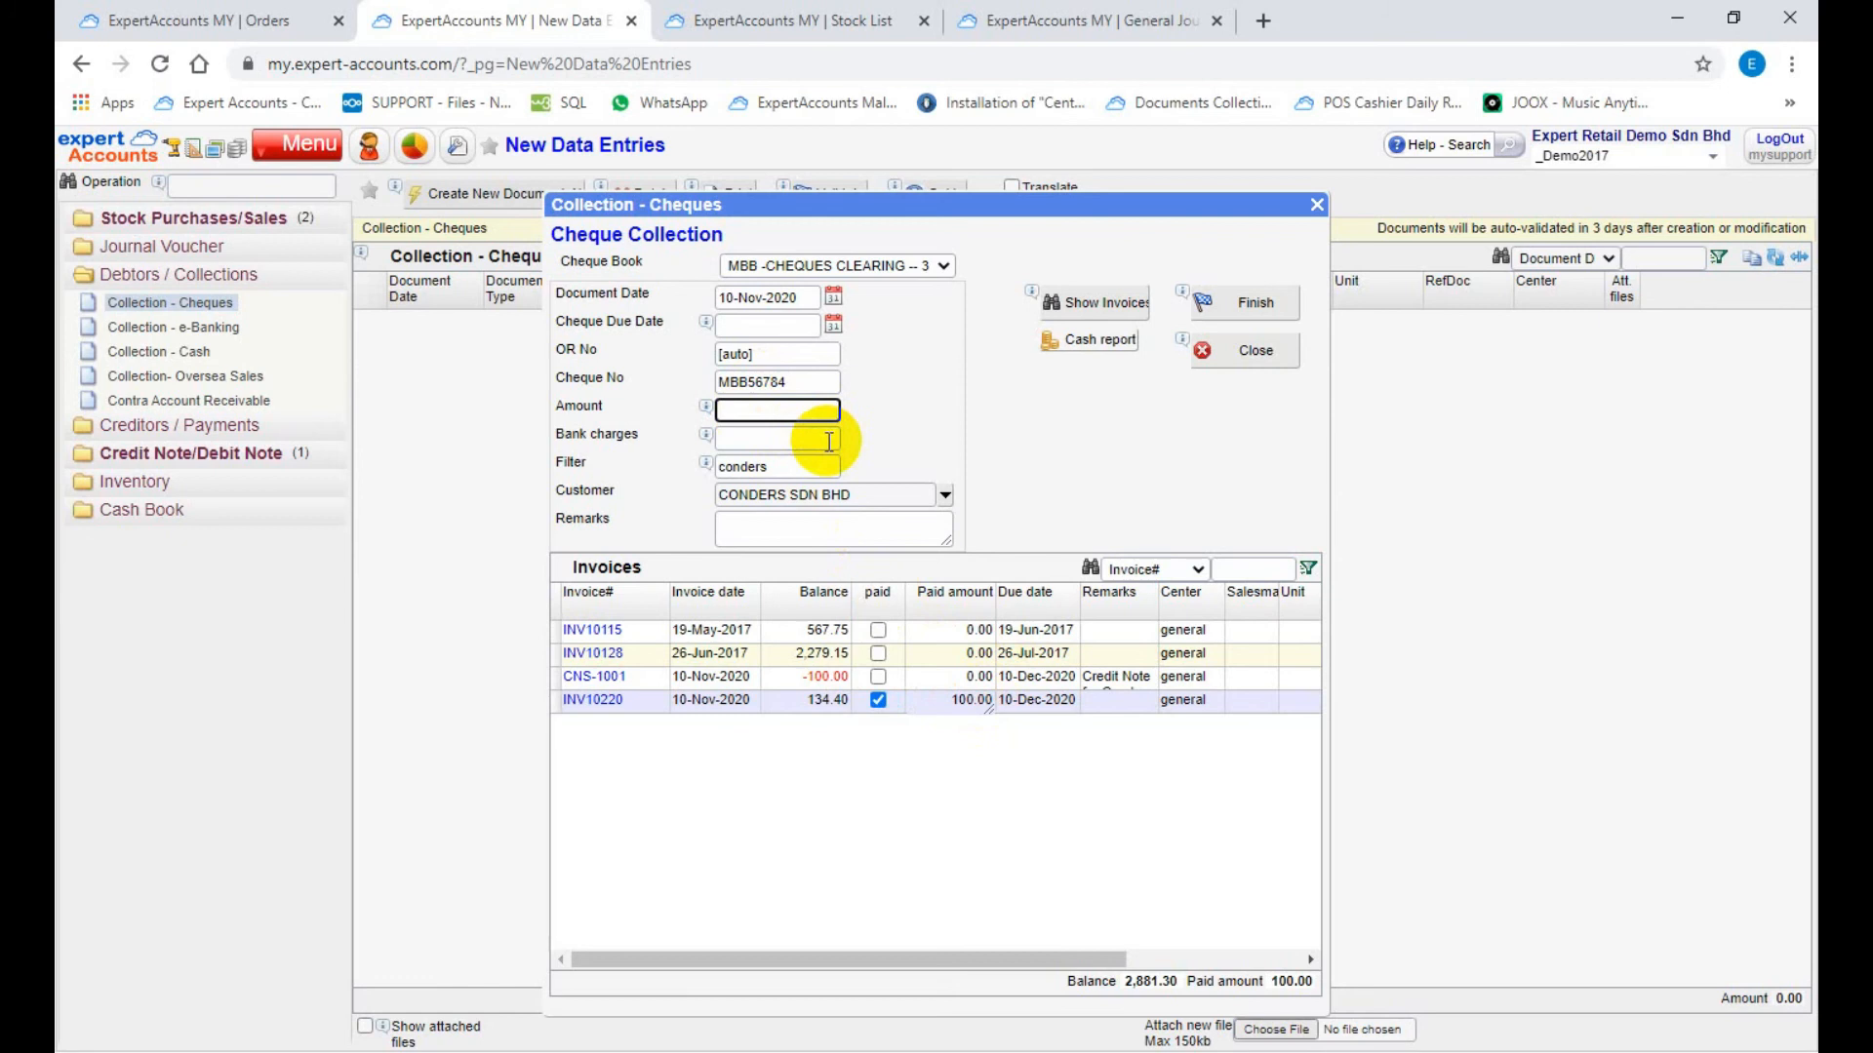
text(2000)
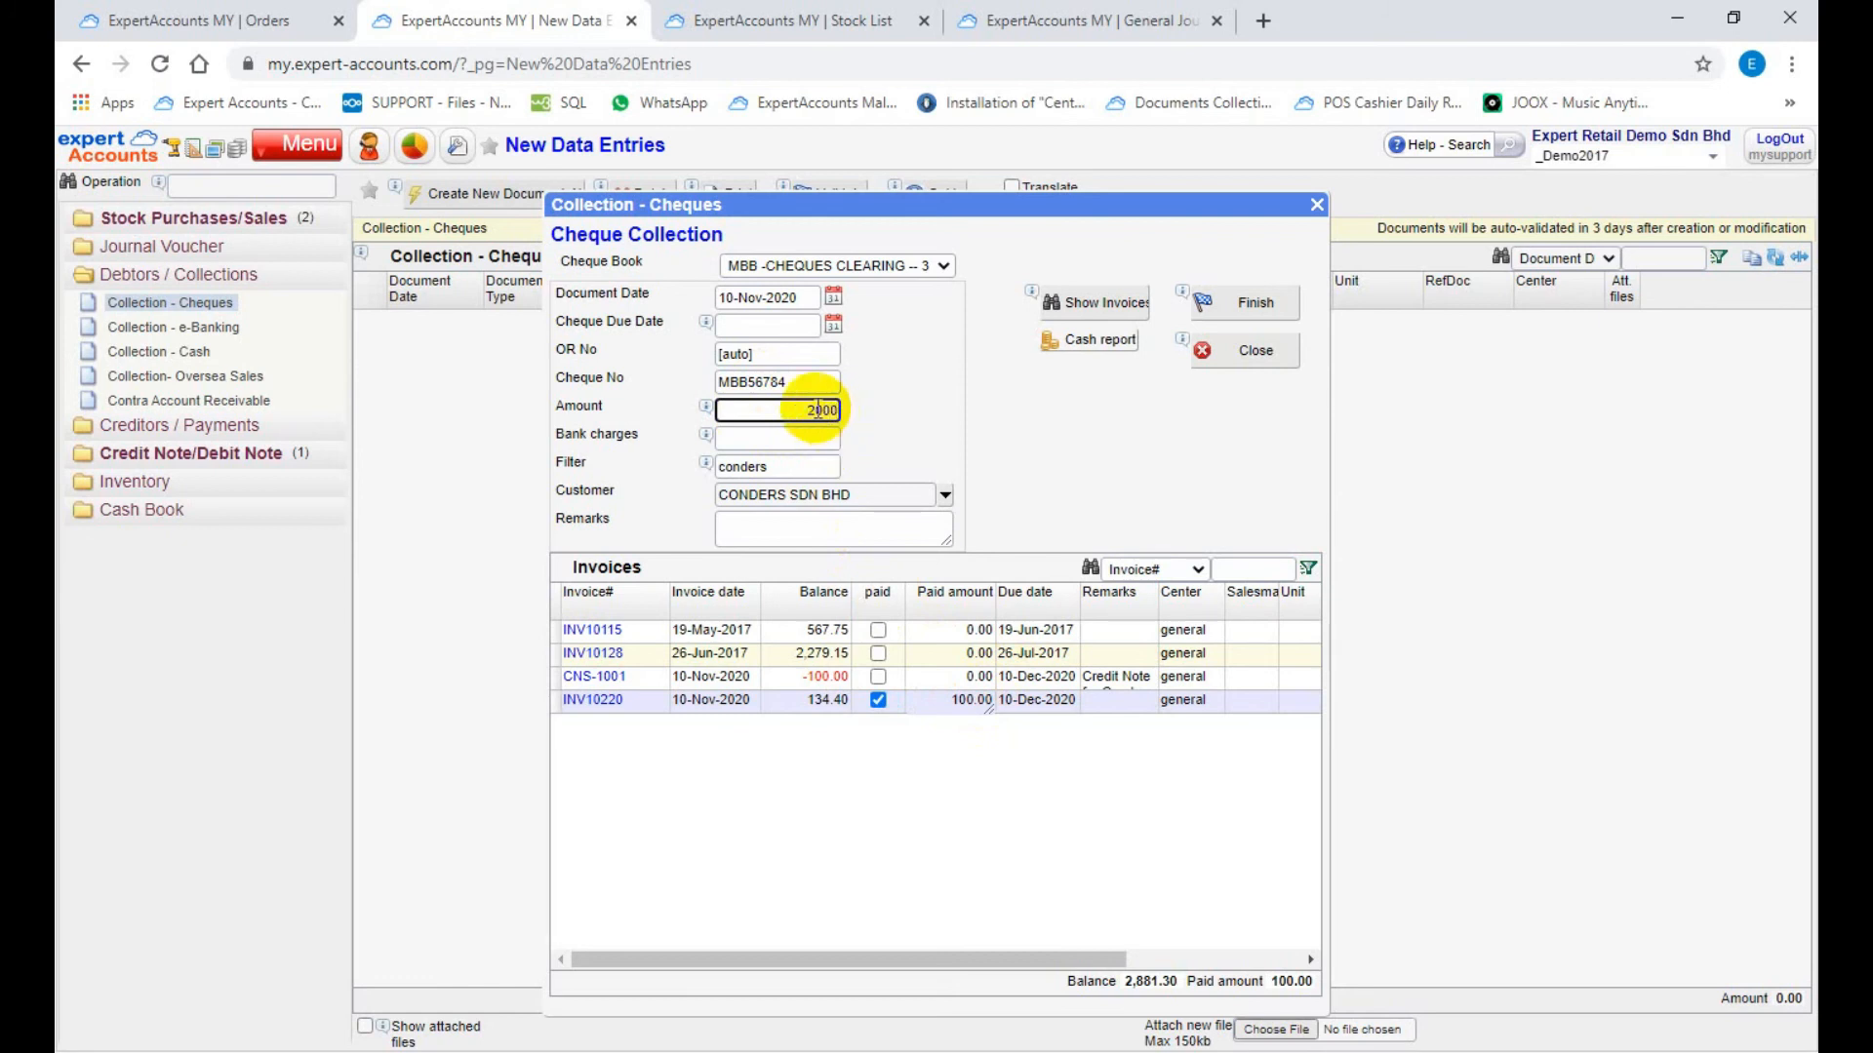
click(1078, 308)
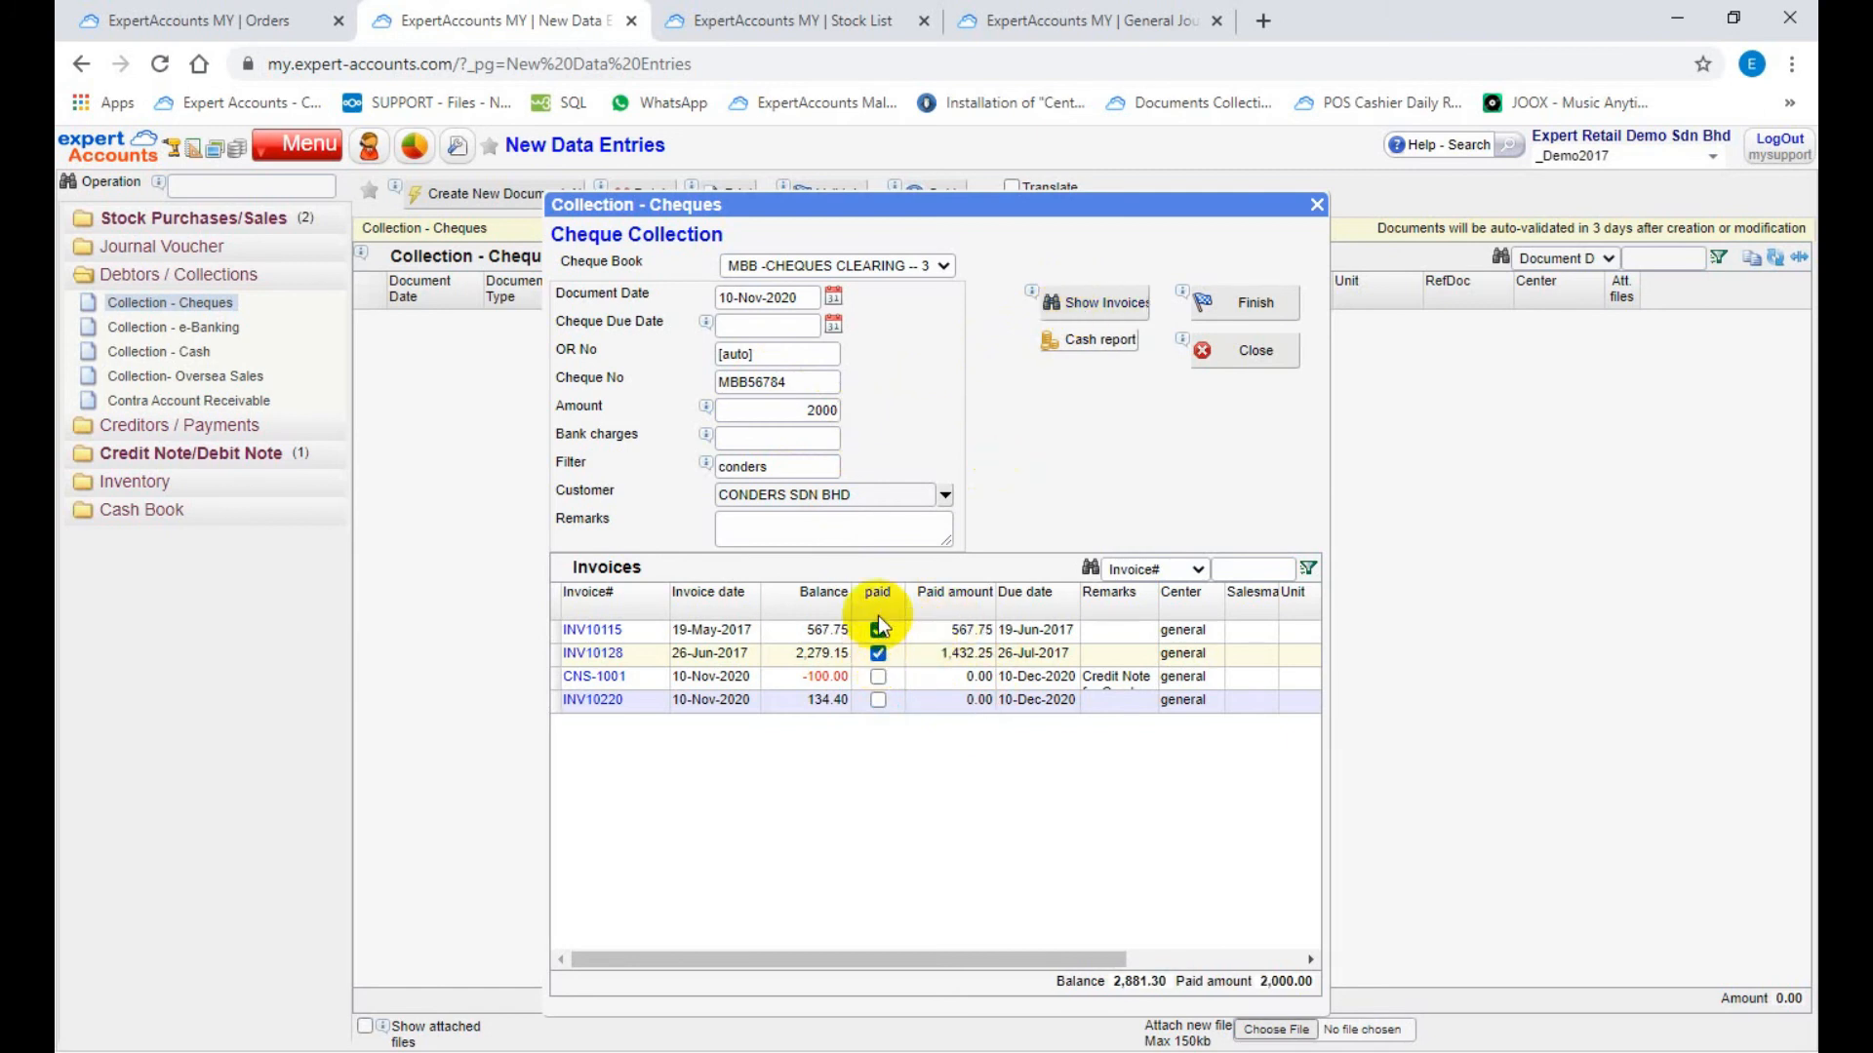
click(962, 651)
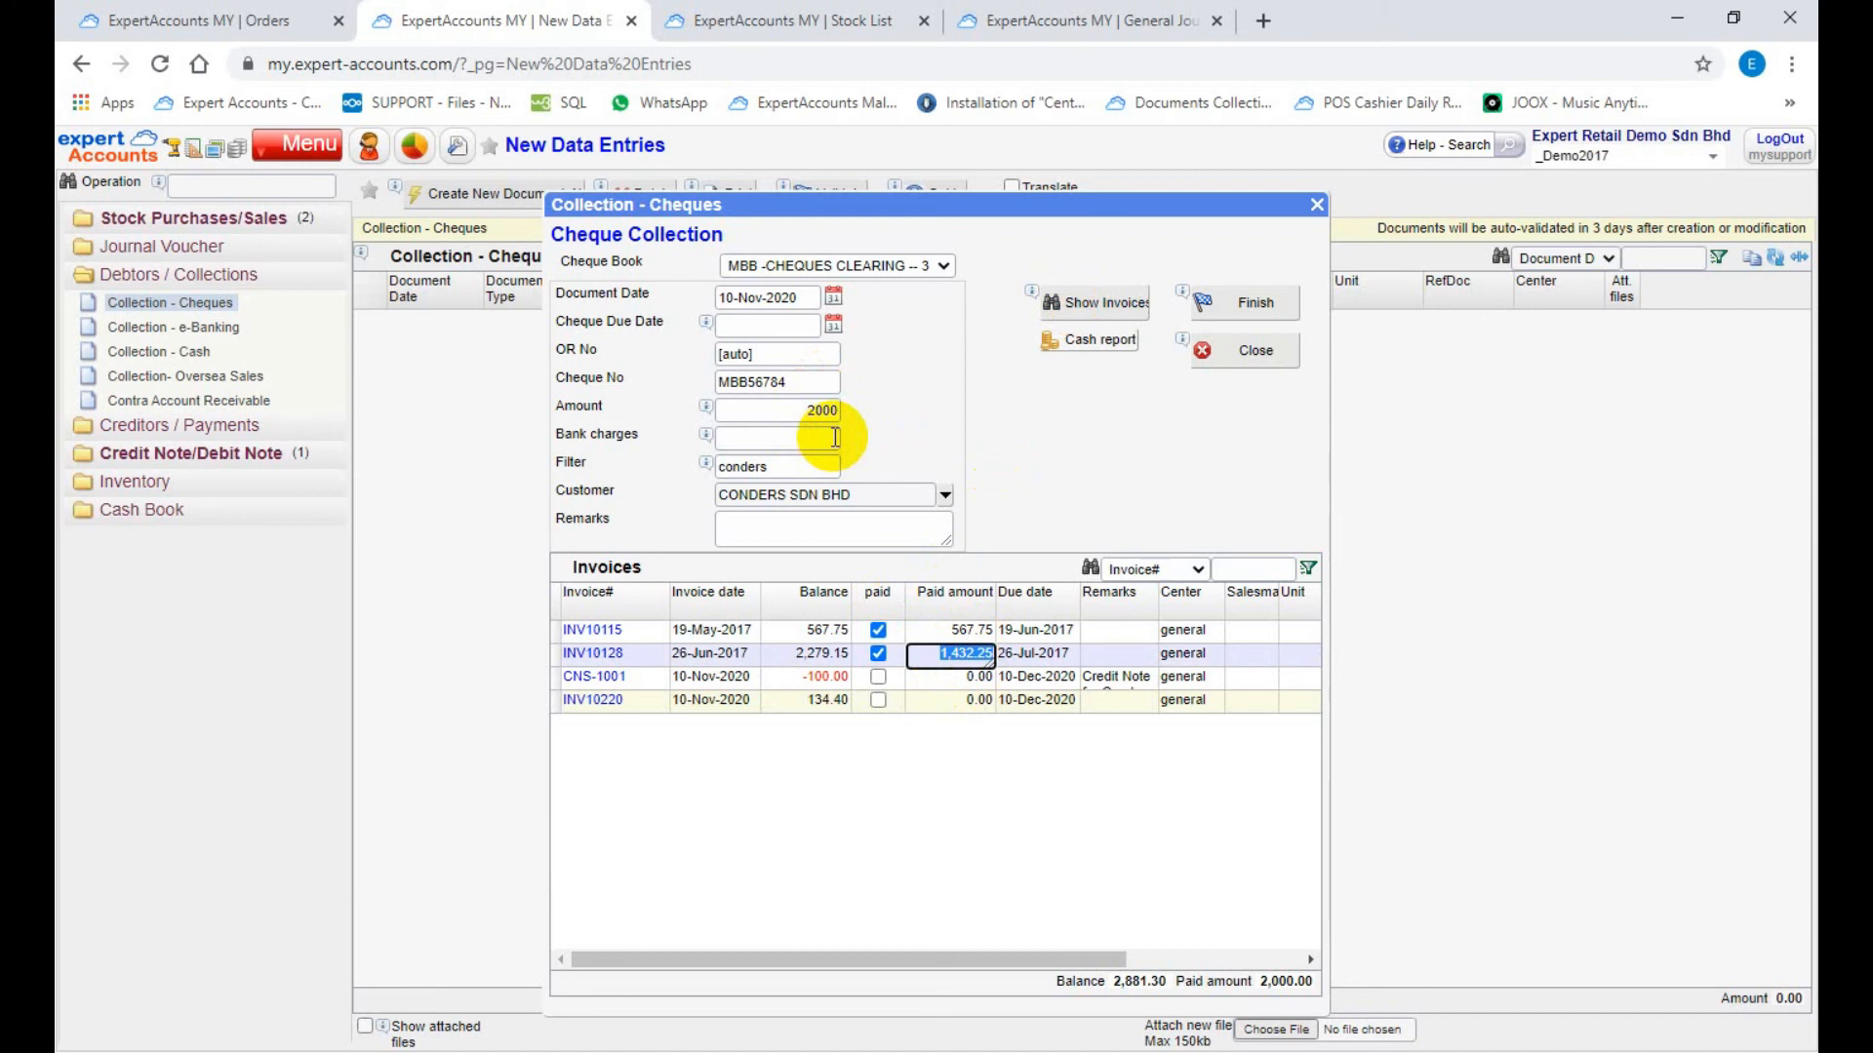
Step: Clear the collection amount and its allocation, and mark invoice INV10220 and credit note CNS-1001 as paid
click(827, 409)
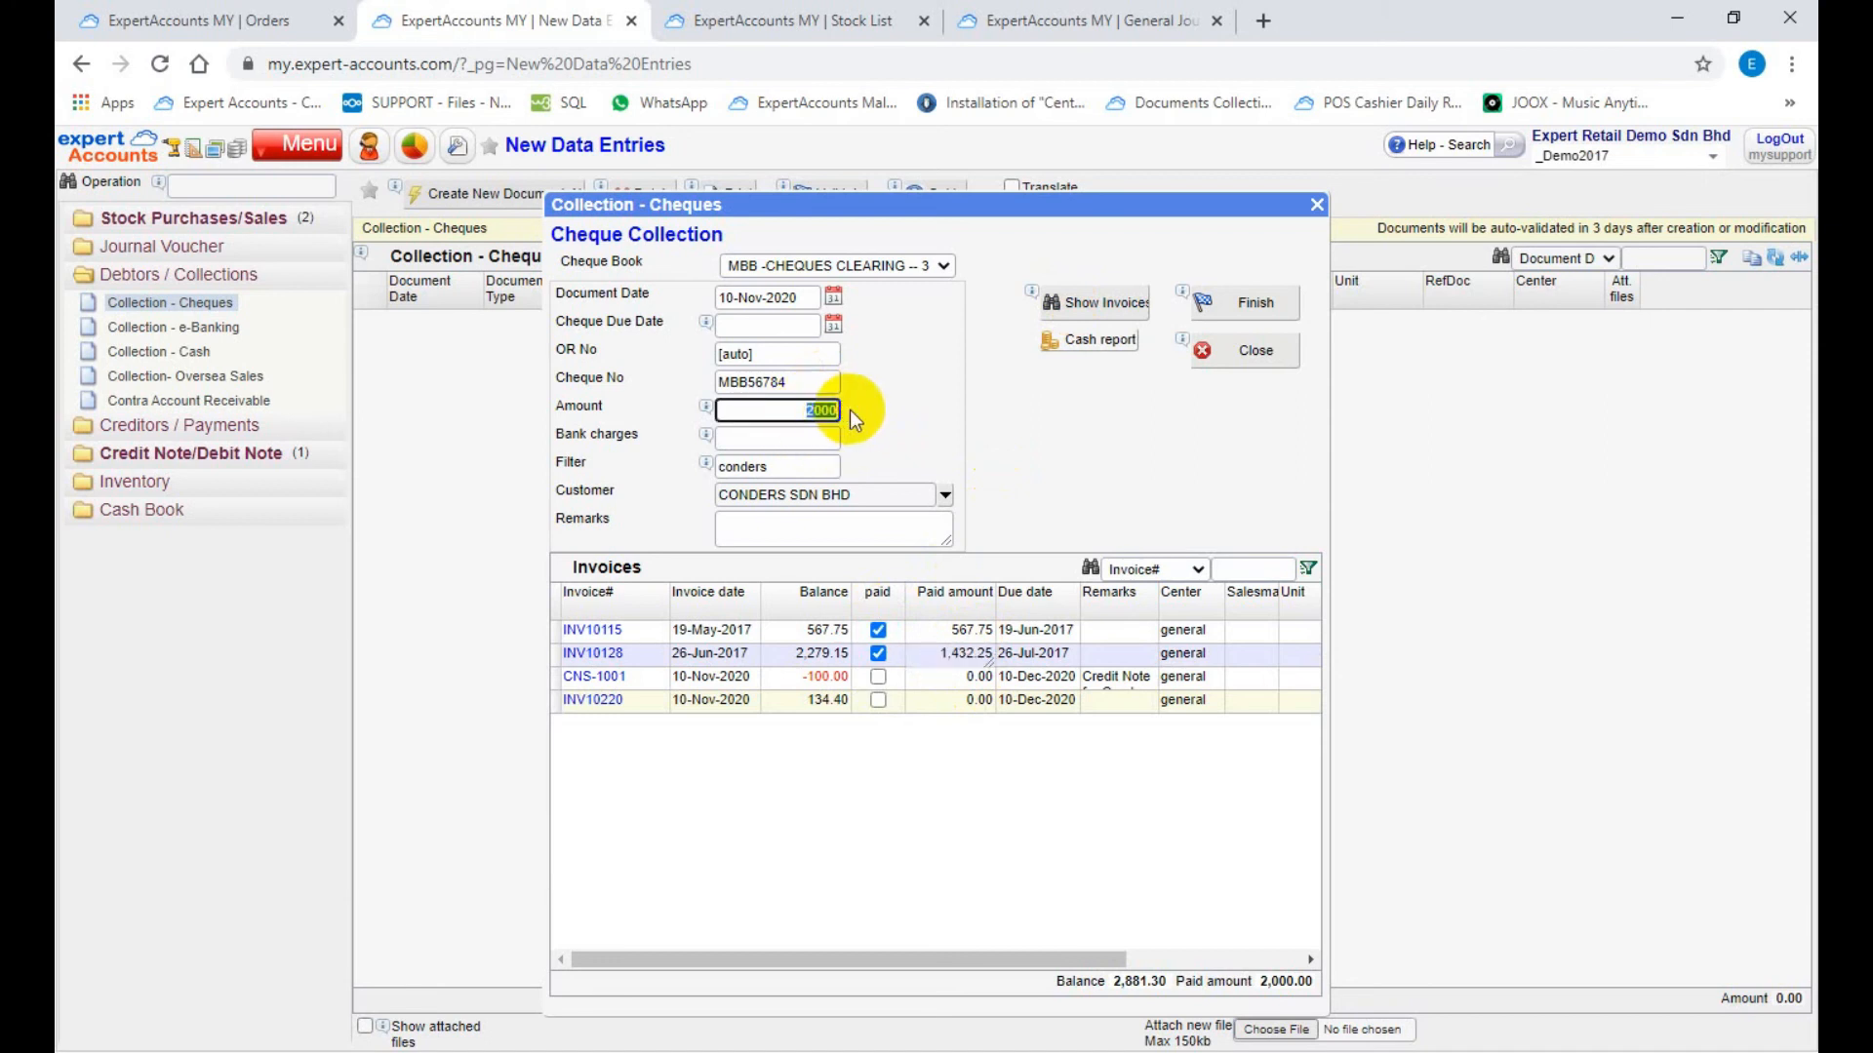
click(1090, 310)
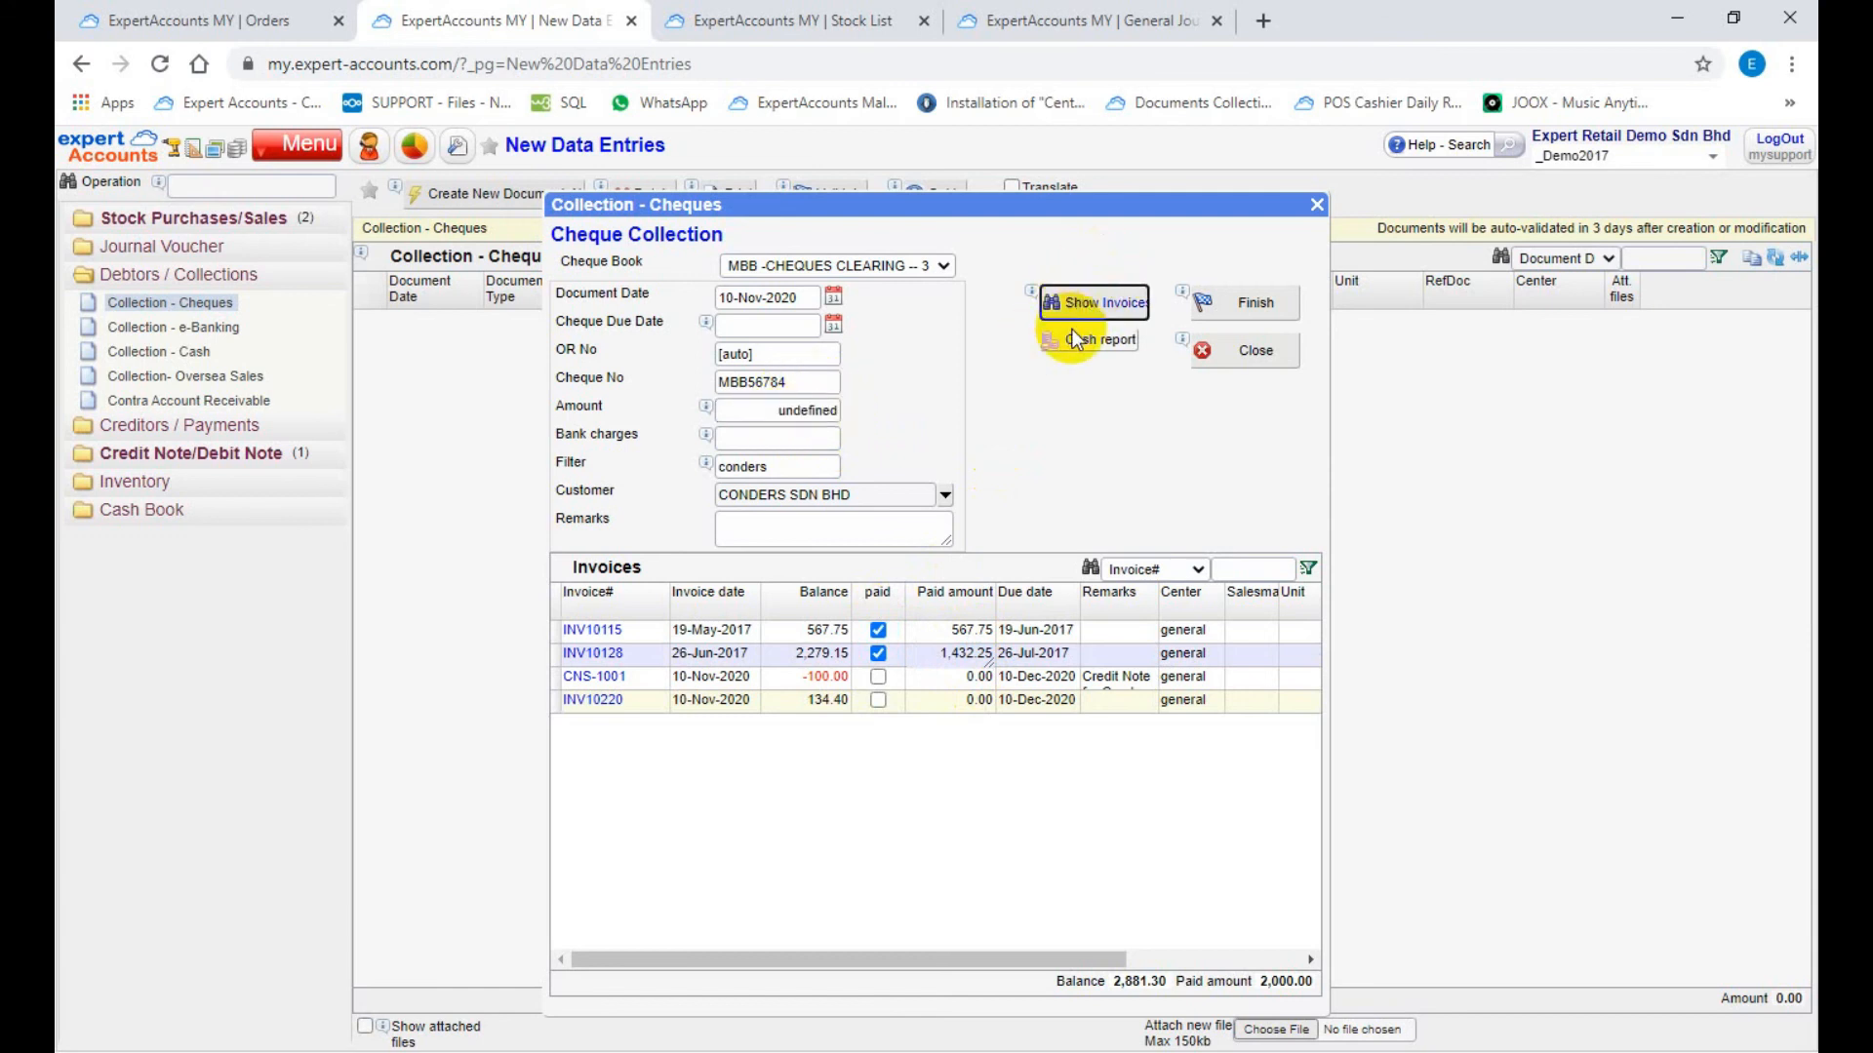
click(876, 701)
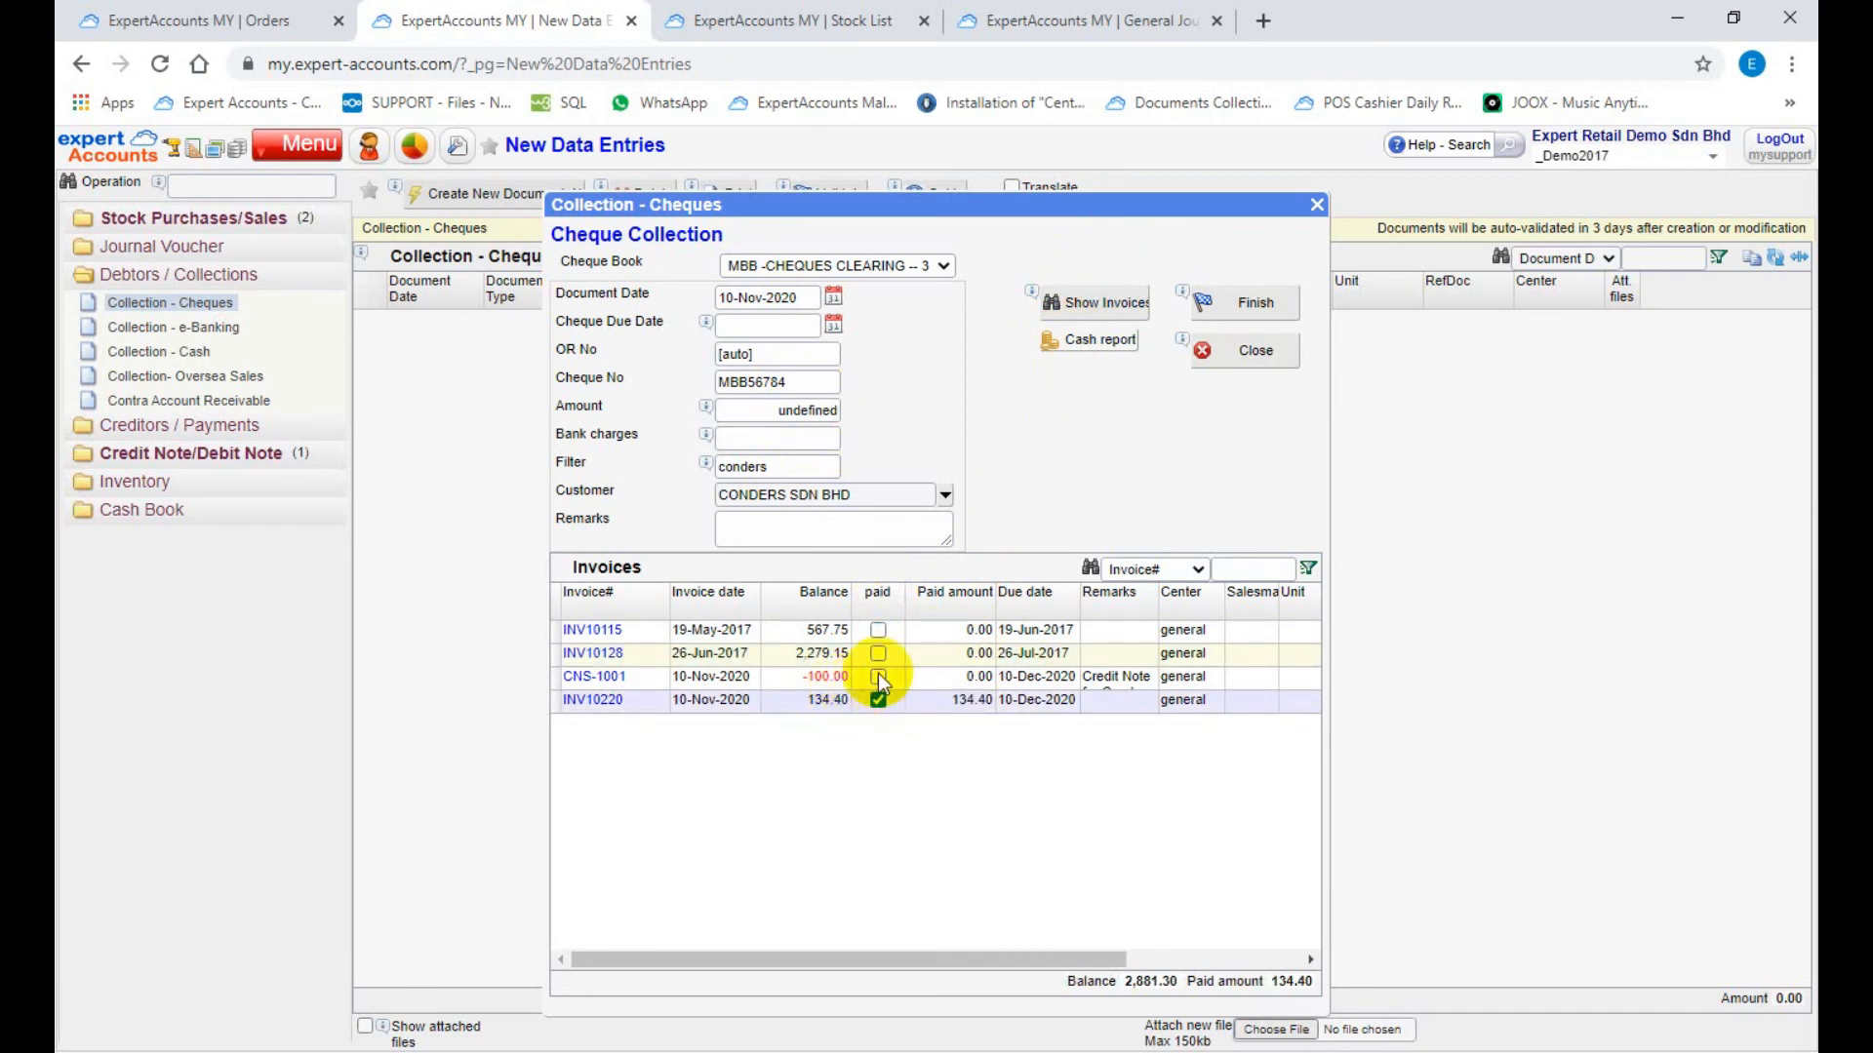
click(879, 676)
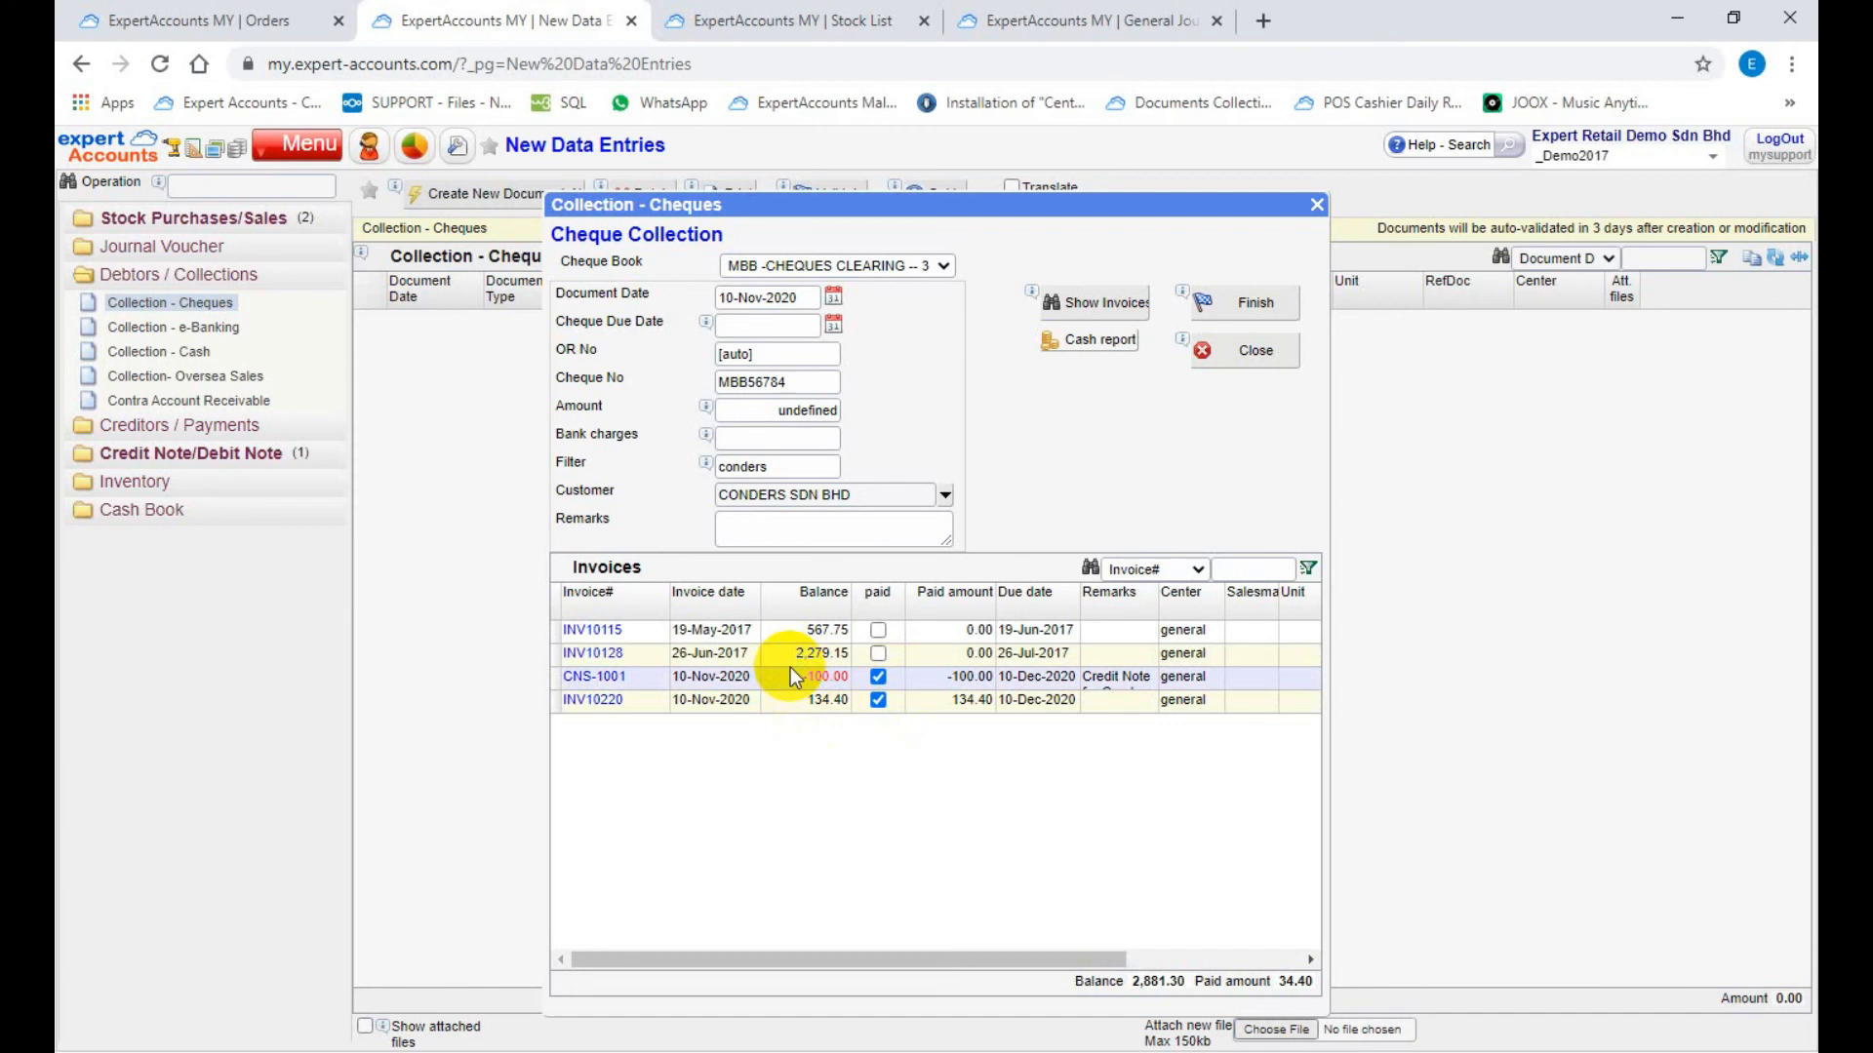
Step: Finish the cheque collection and close its receipt and the collection form
click(1238, 303)
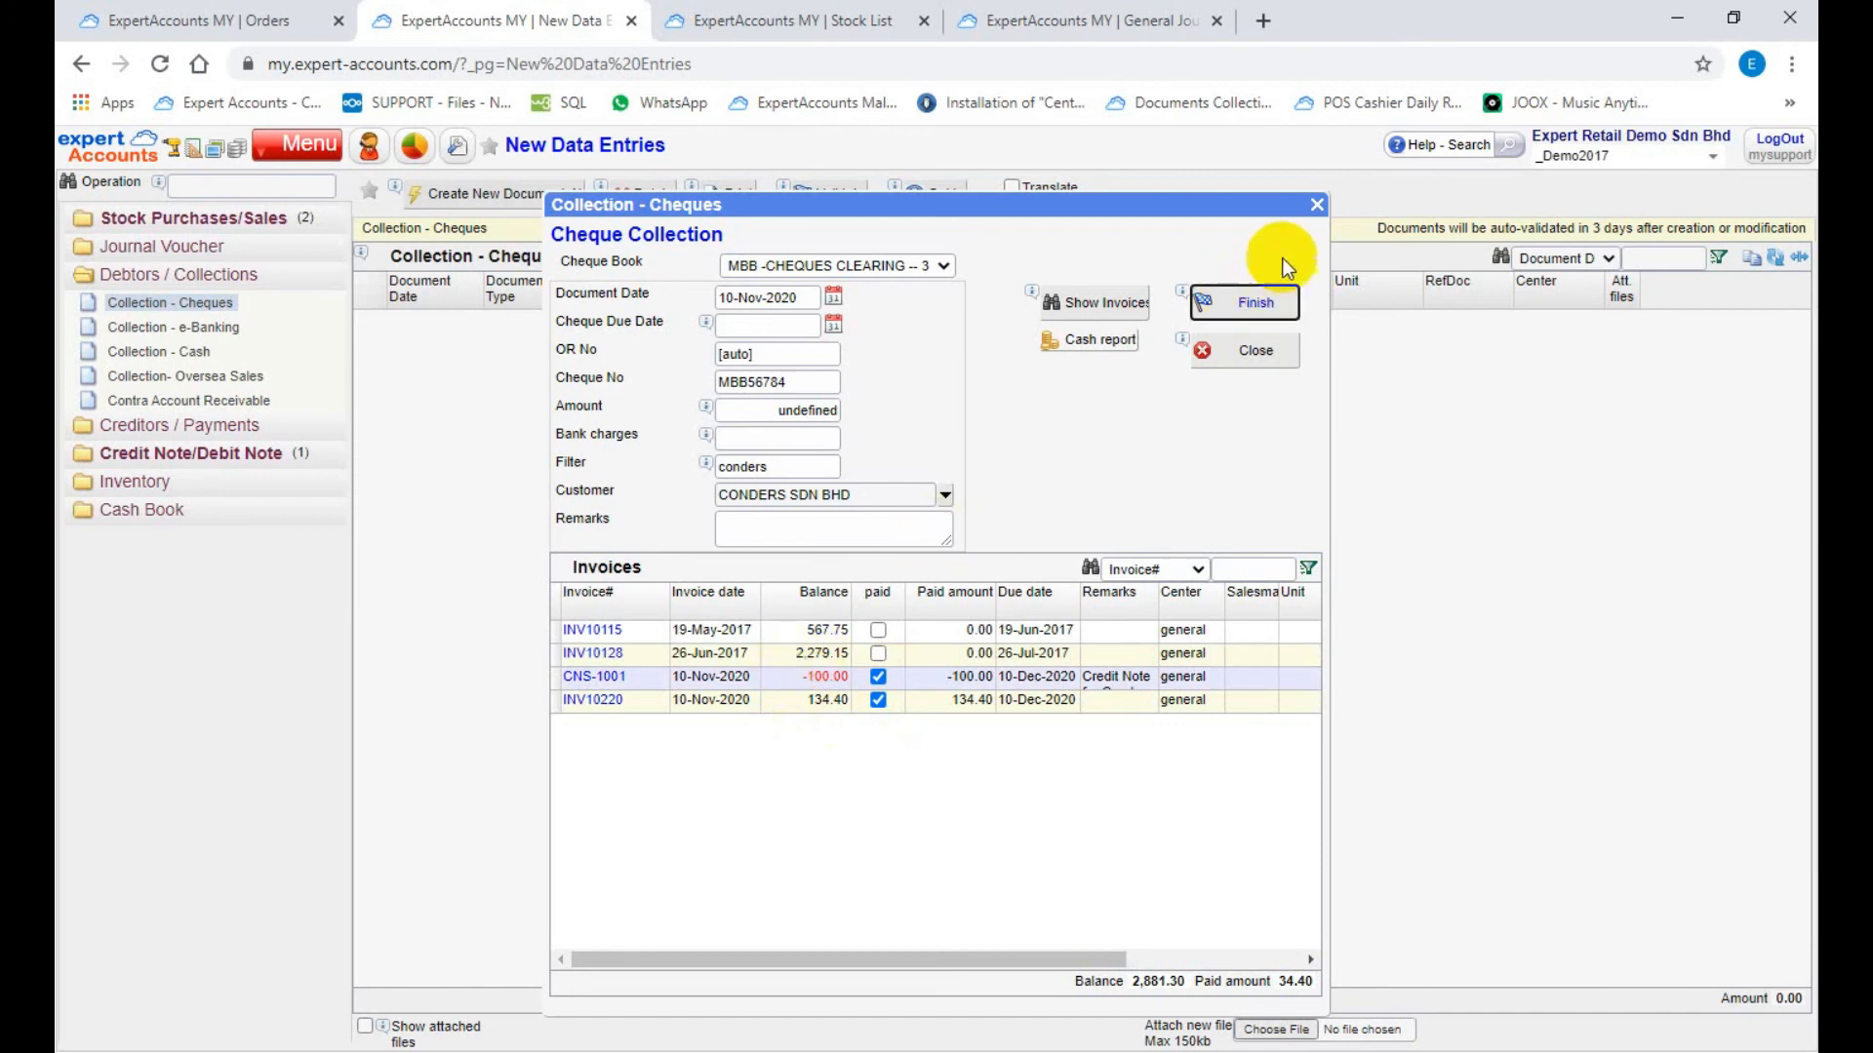
click(1234, 300)
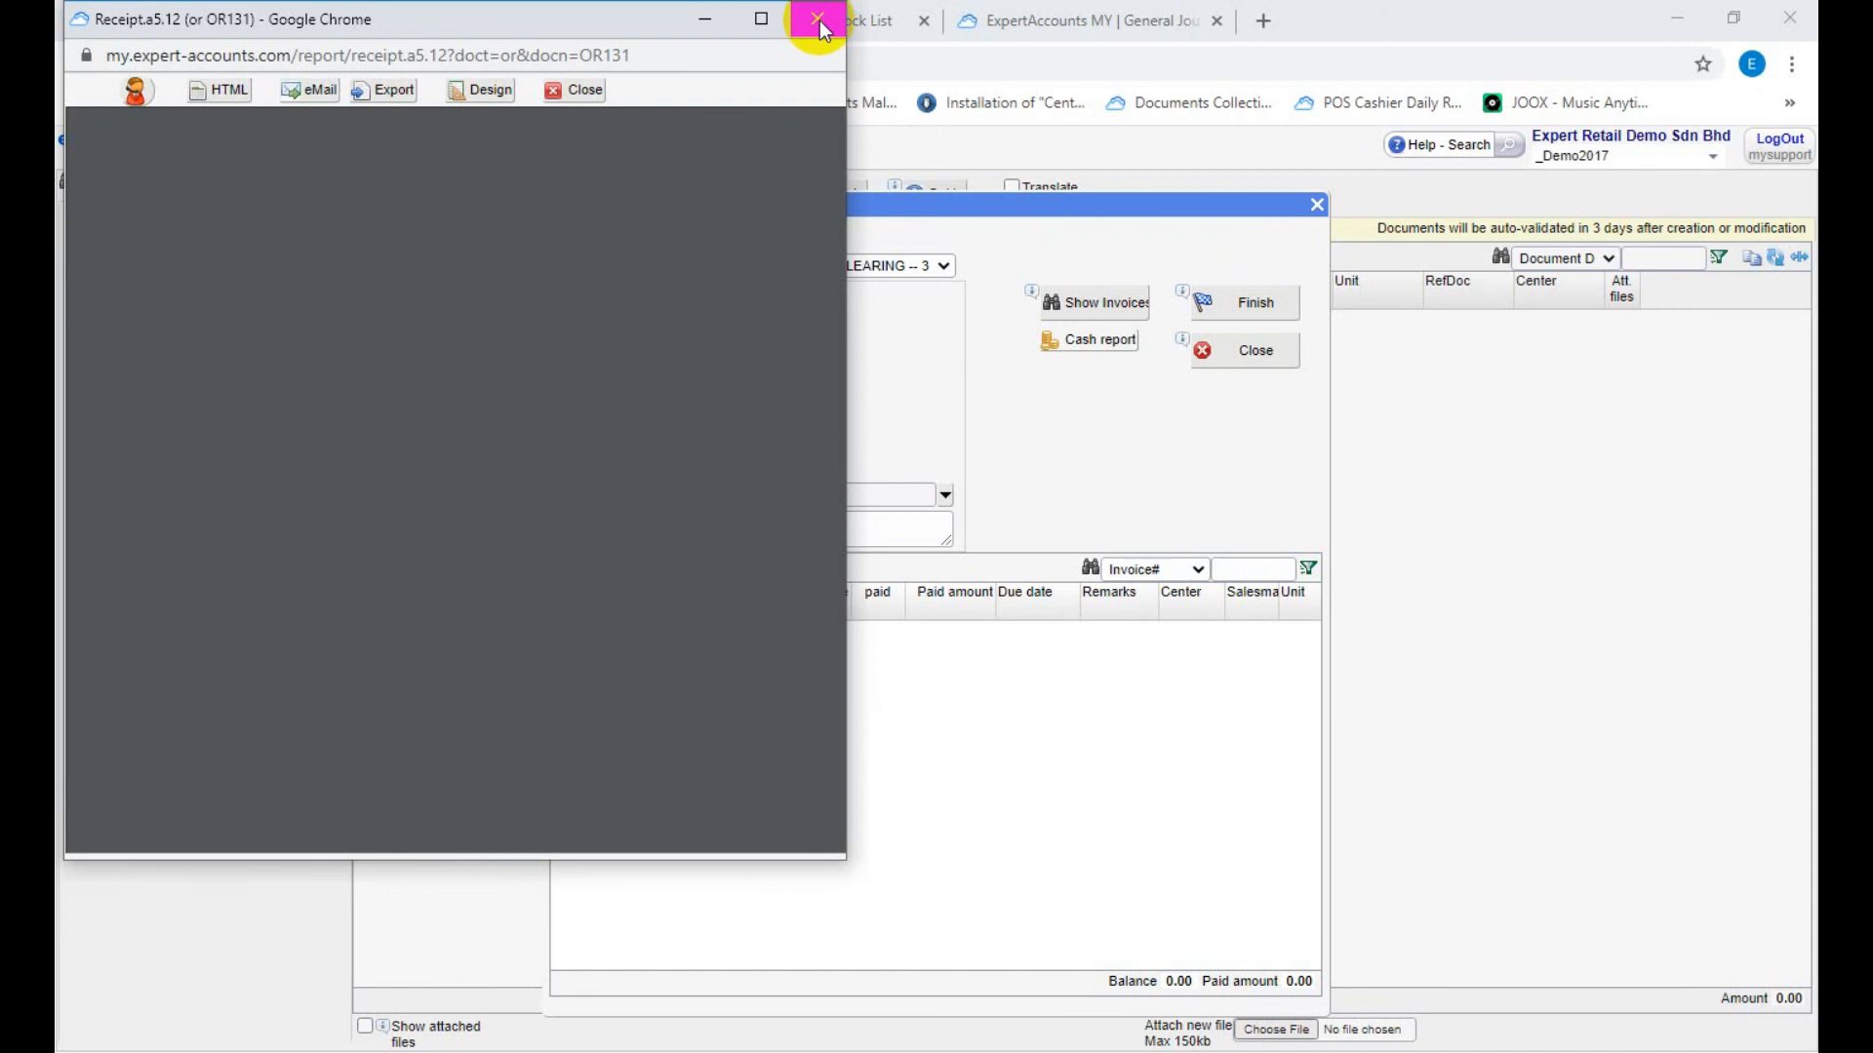
click(817, 22)
click(1224, 359)
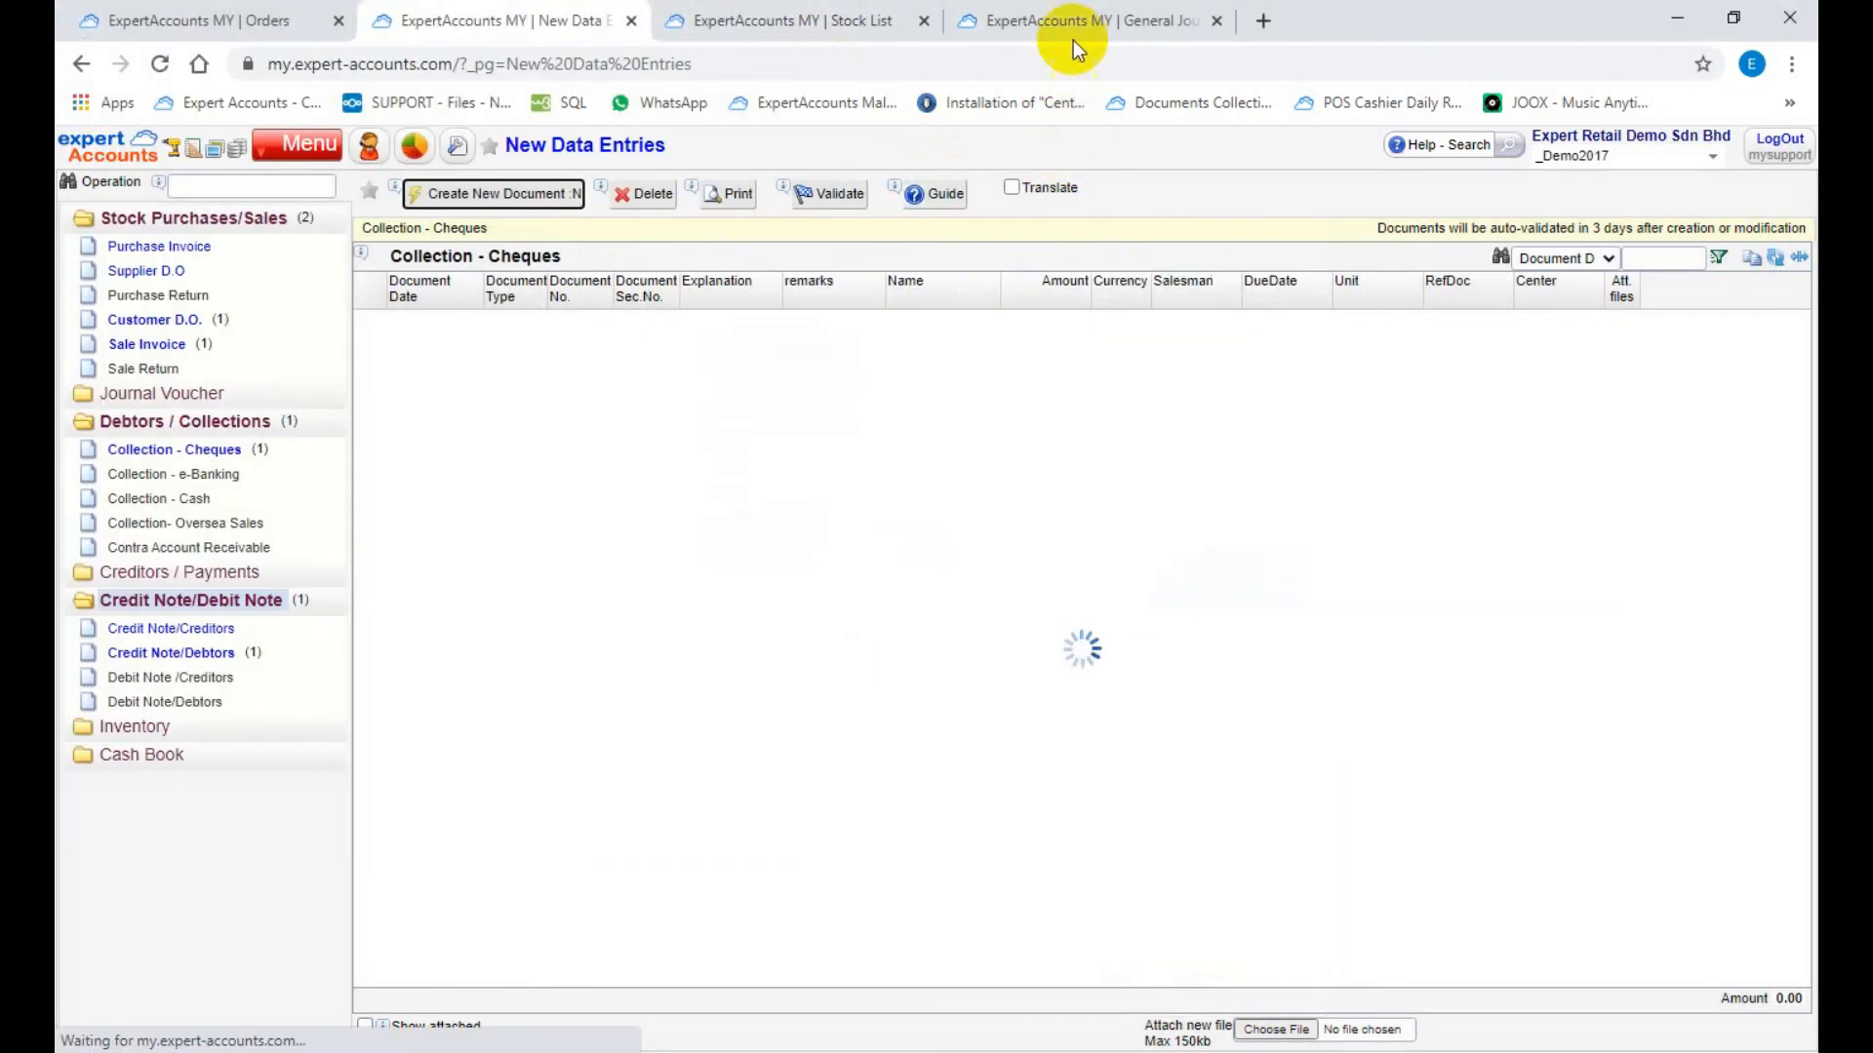
Step: Switch to the General Journal and read the hints for its Doc, Account, Filter and Amount filters
click(1069, 23)
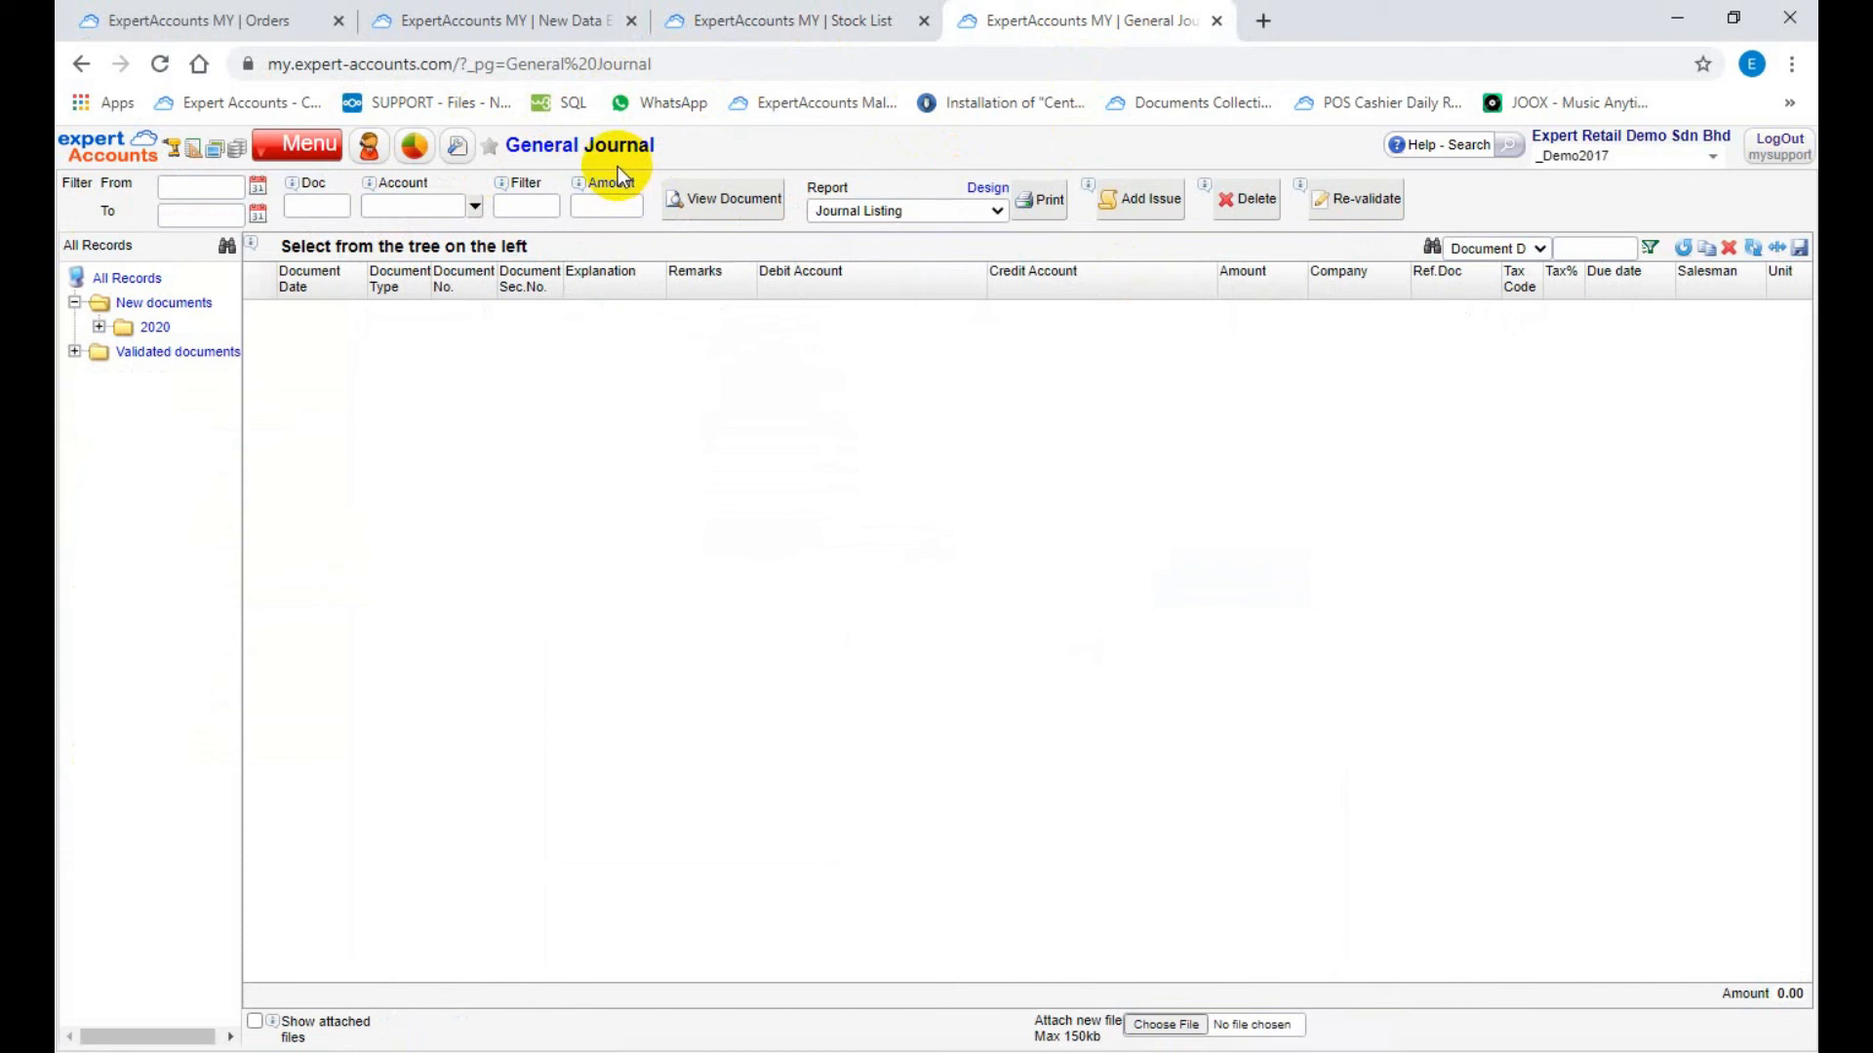
click(317, 196)
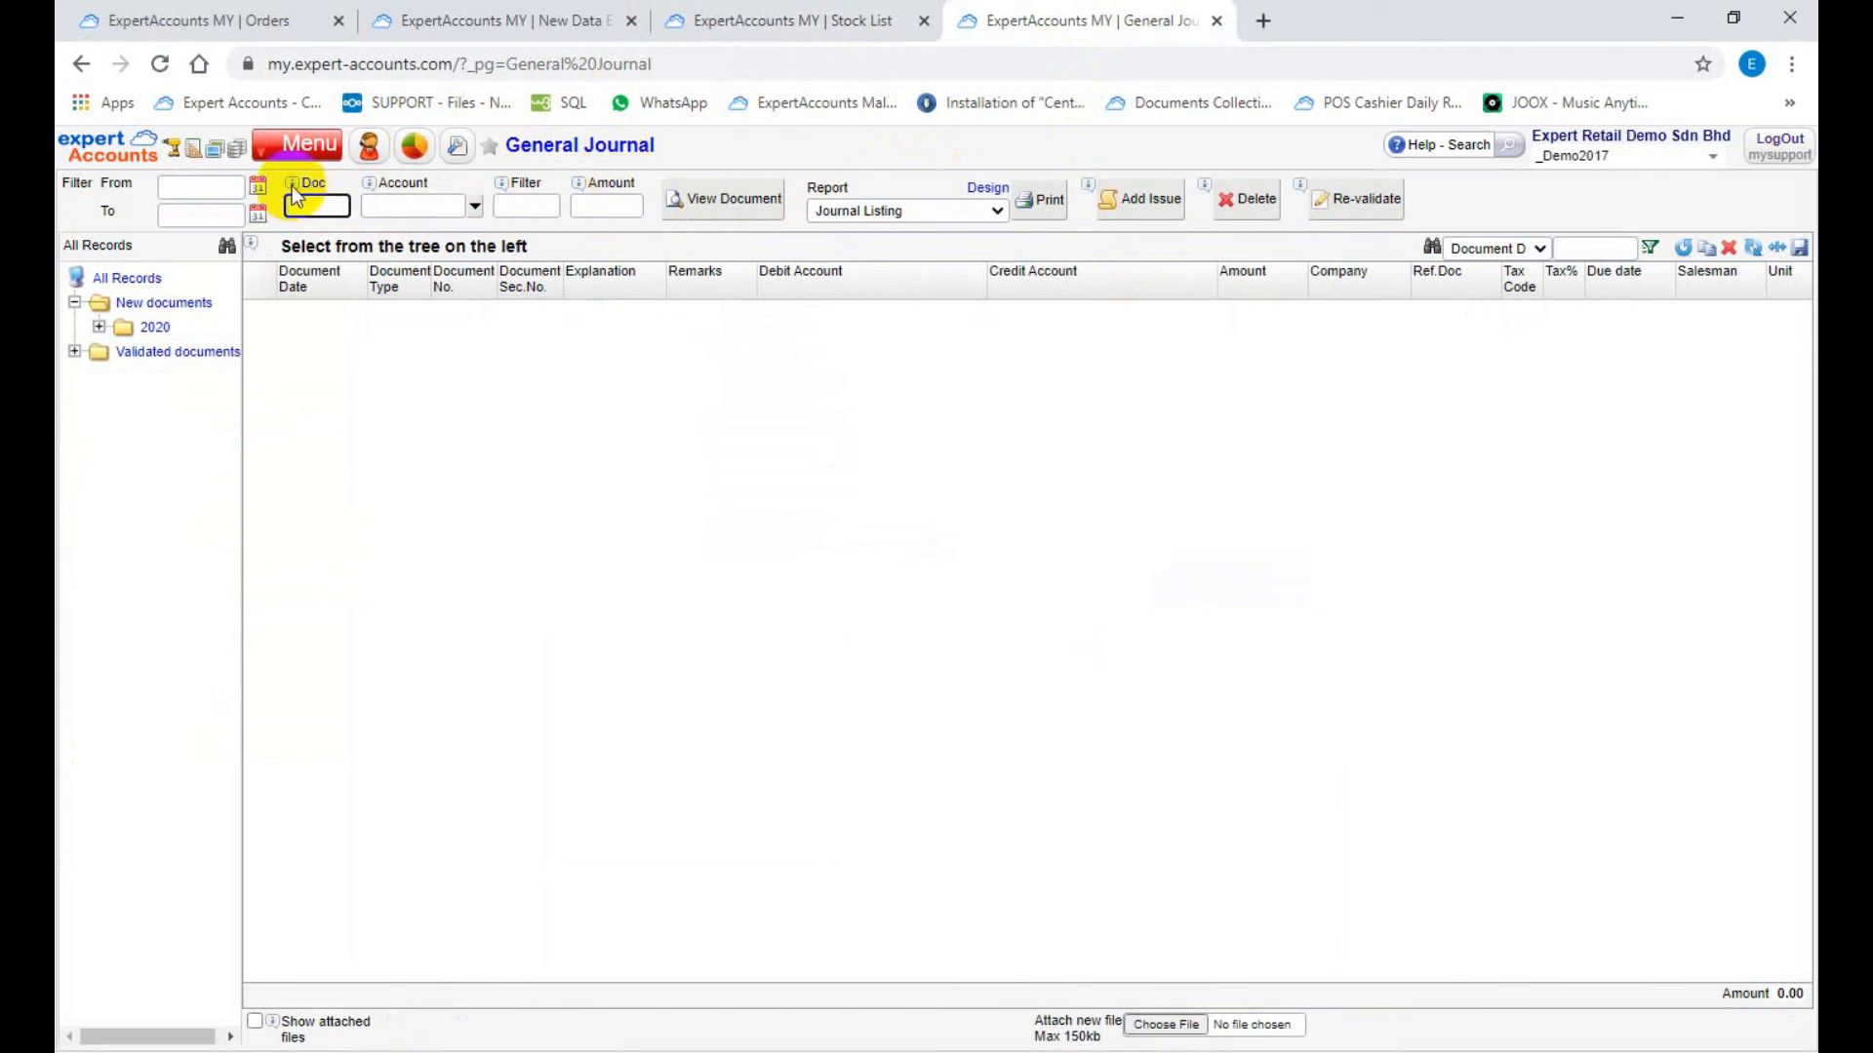
mouse_move(291, 188)
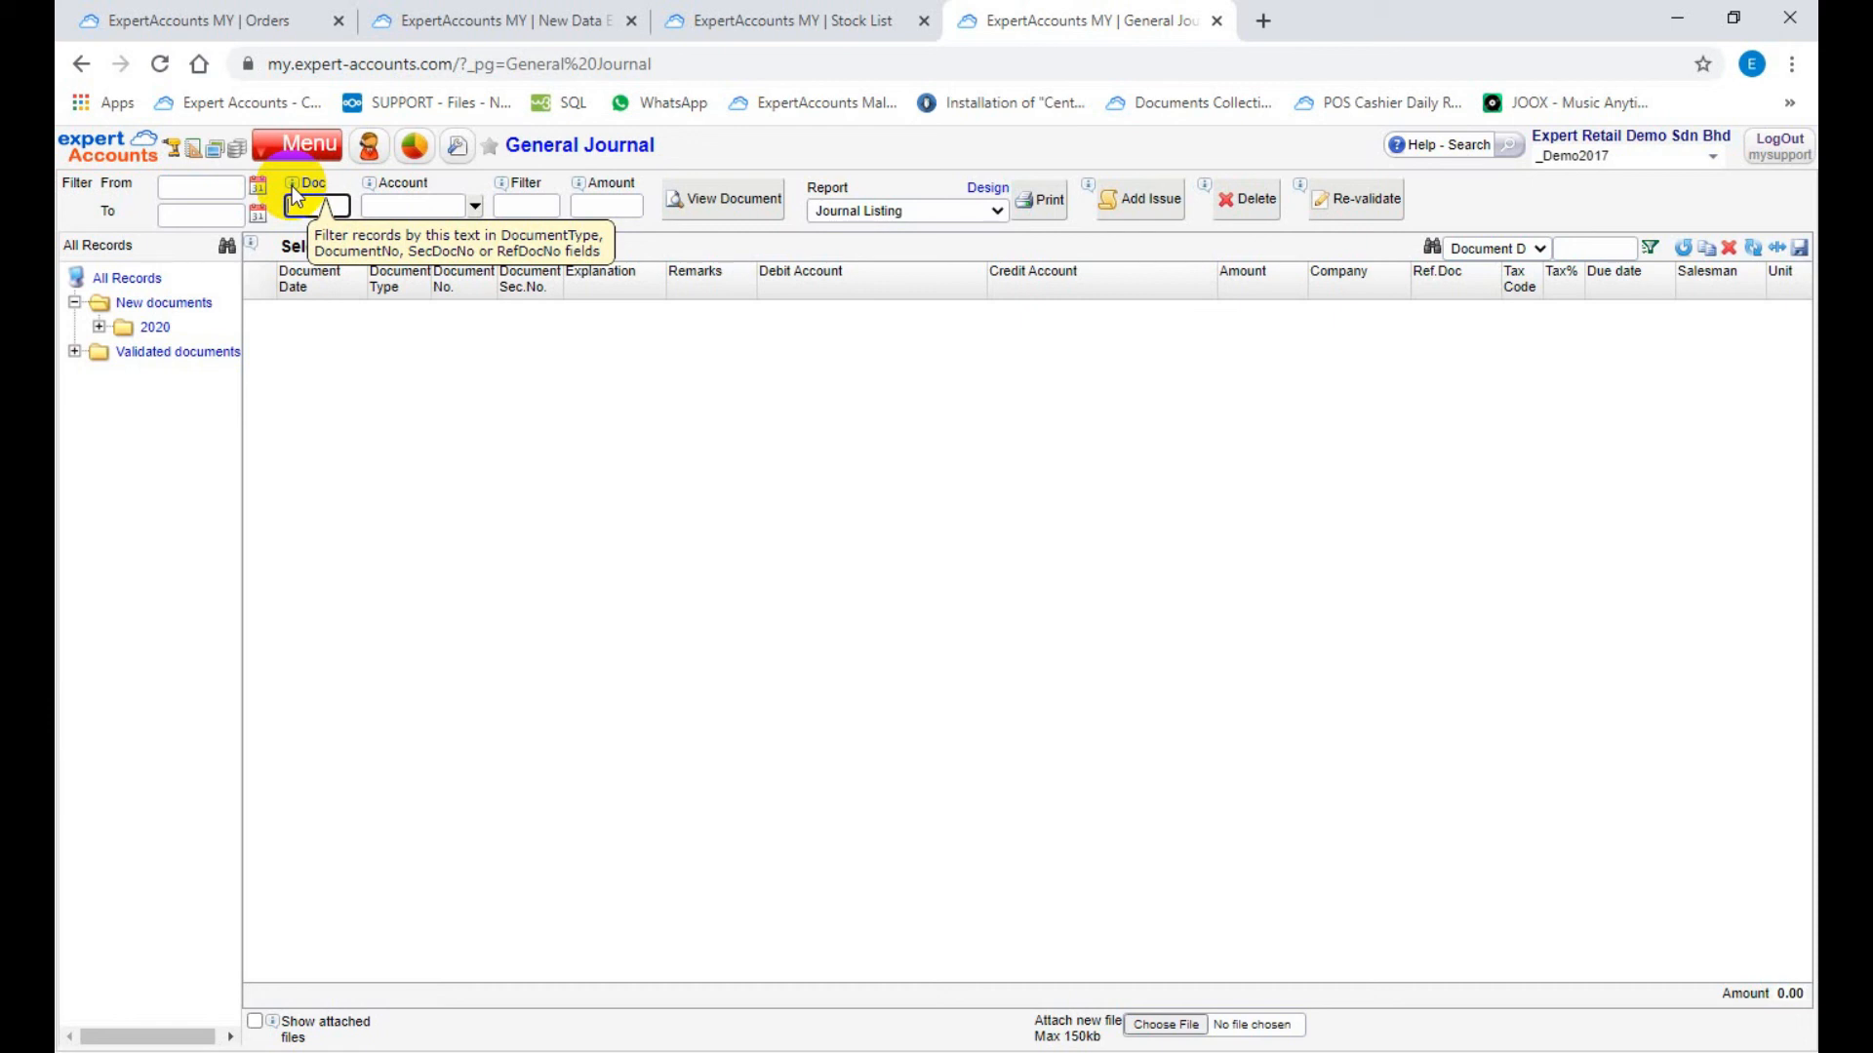
mouse_move(370, 196)
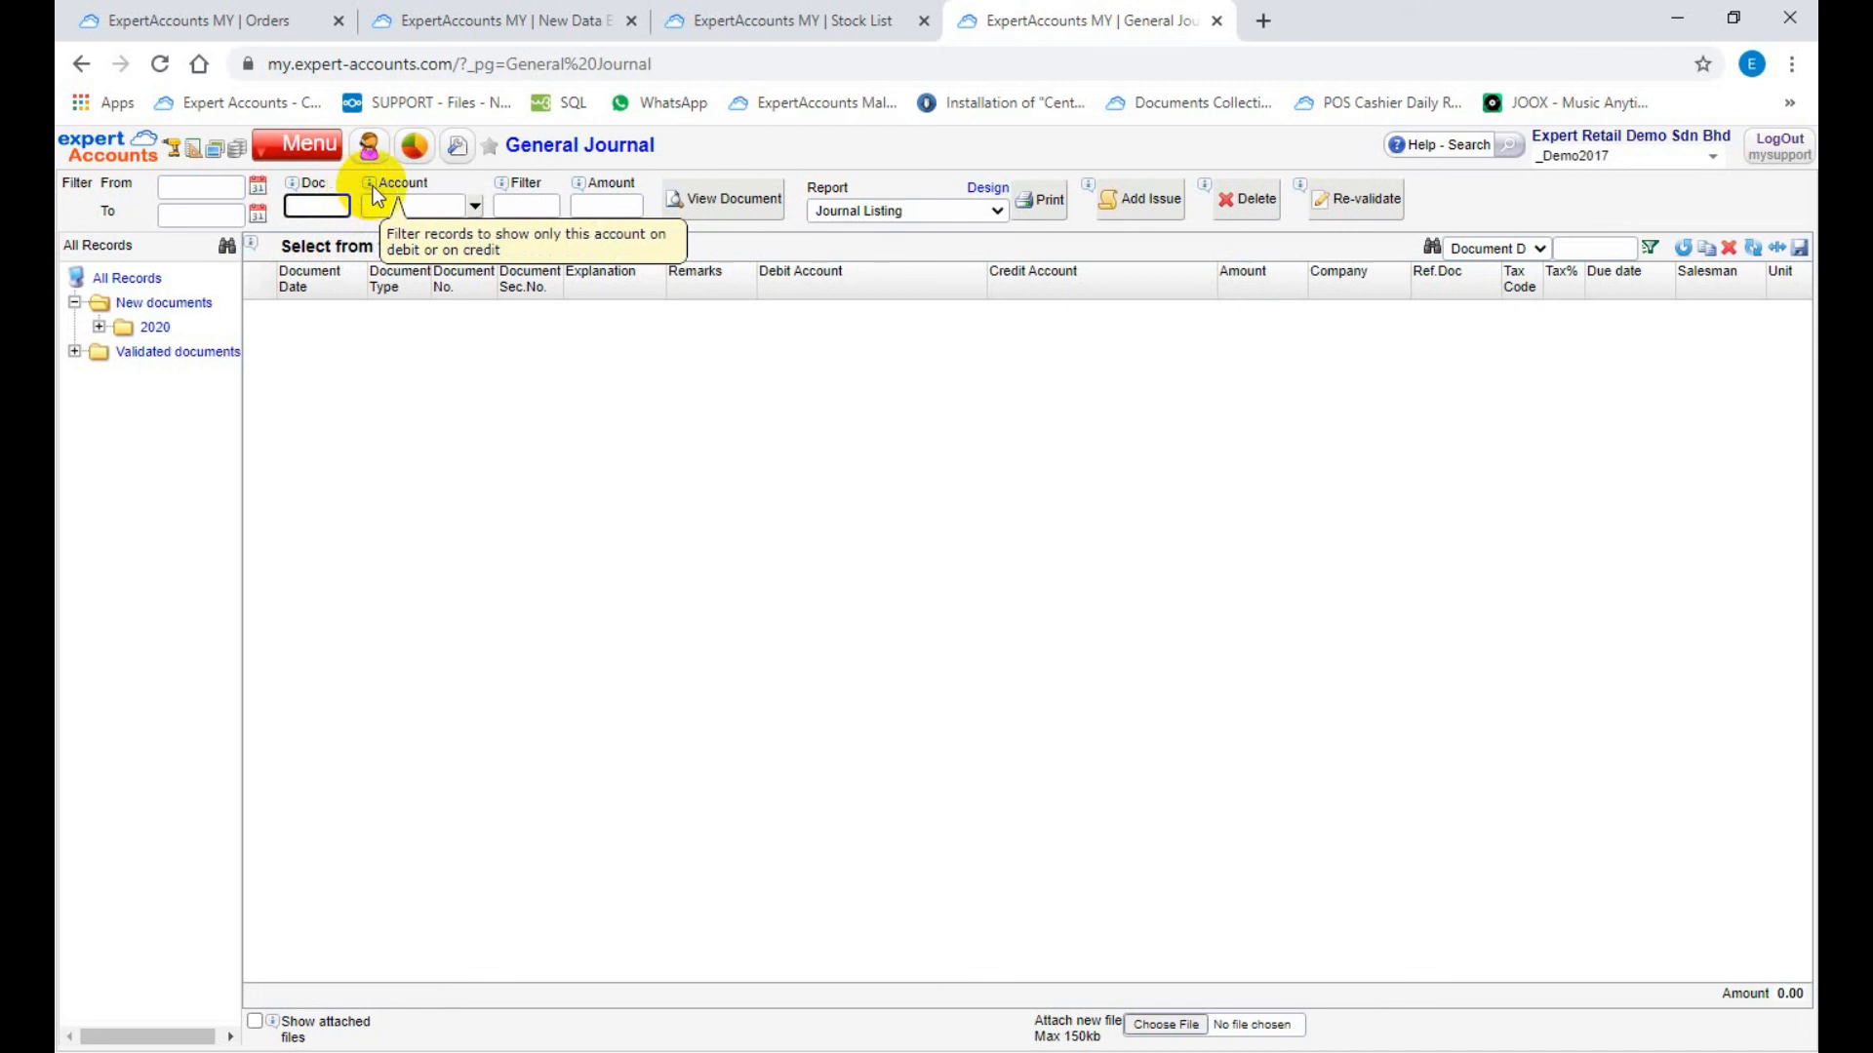
mouse_move(505, 191)
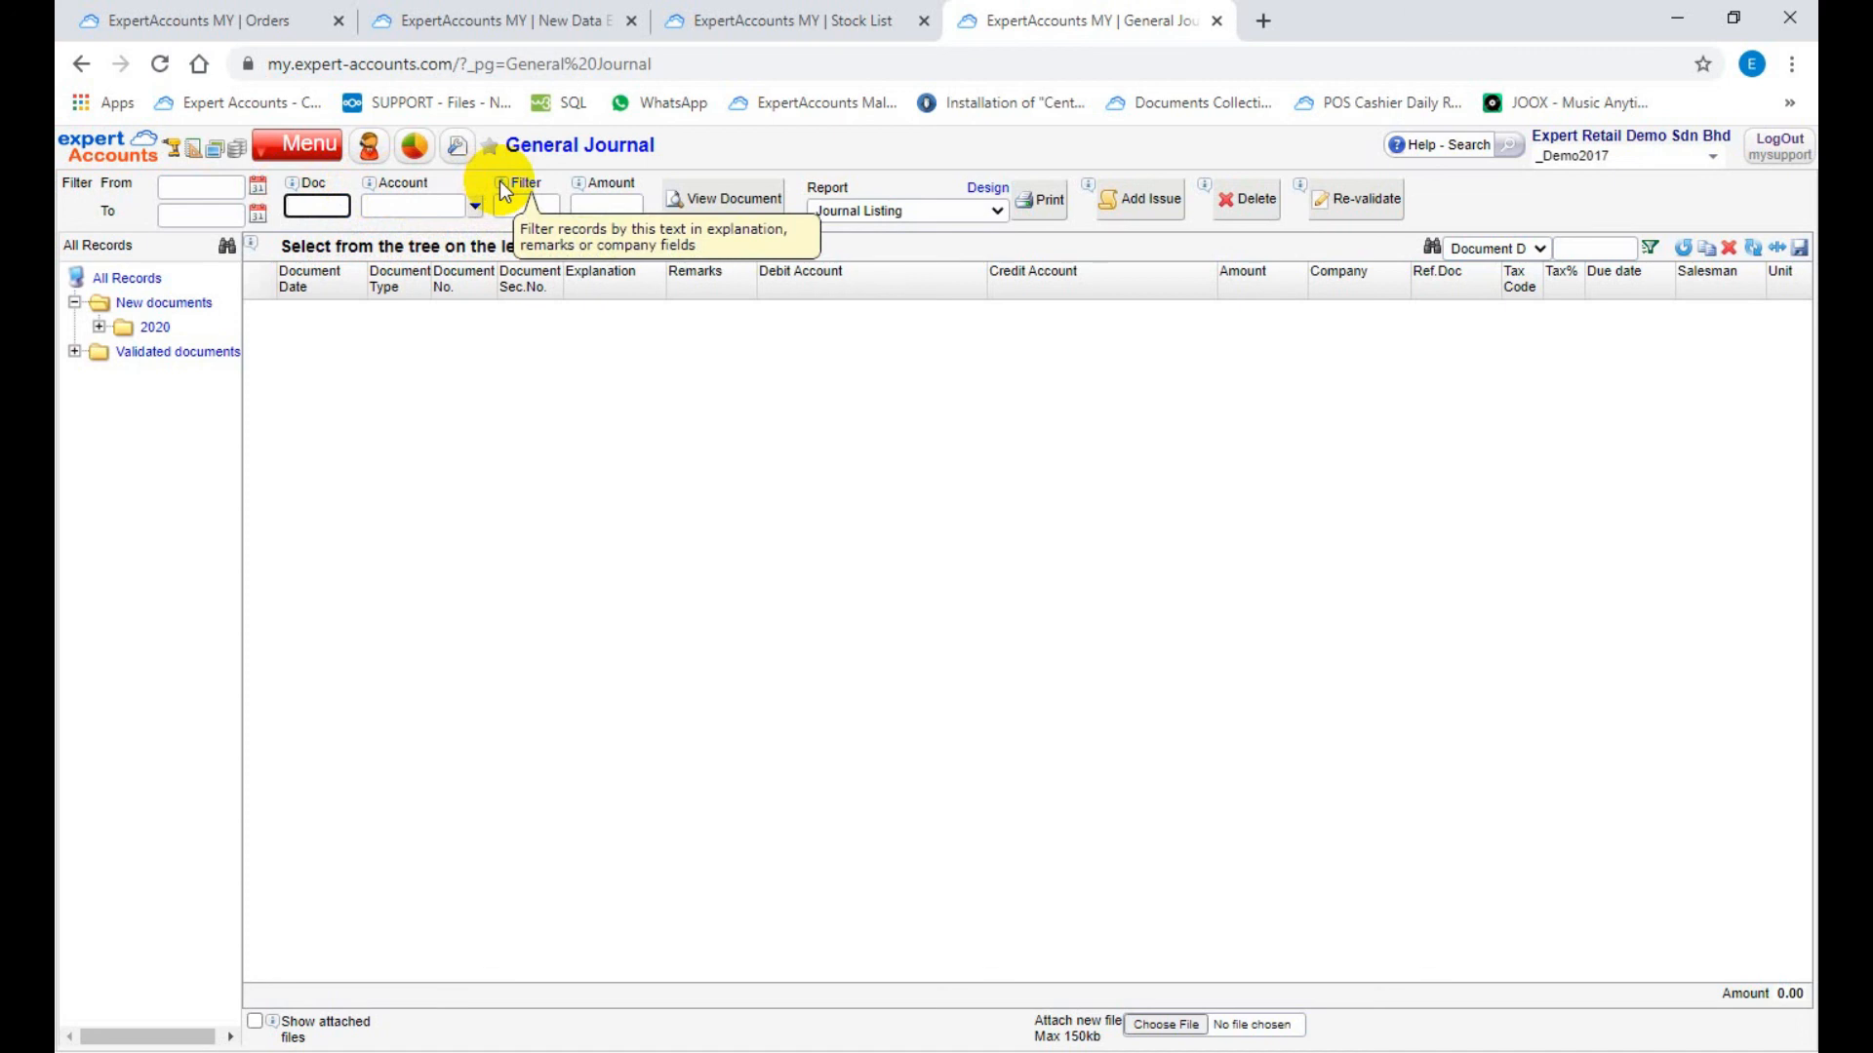
mouse_move(577, 192)
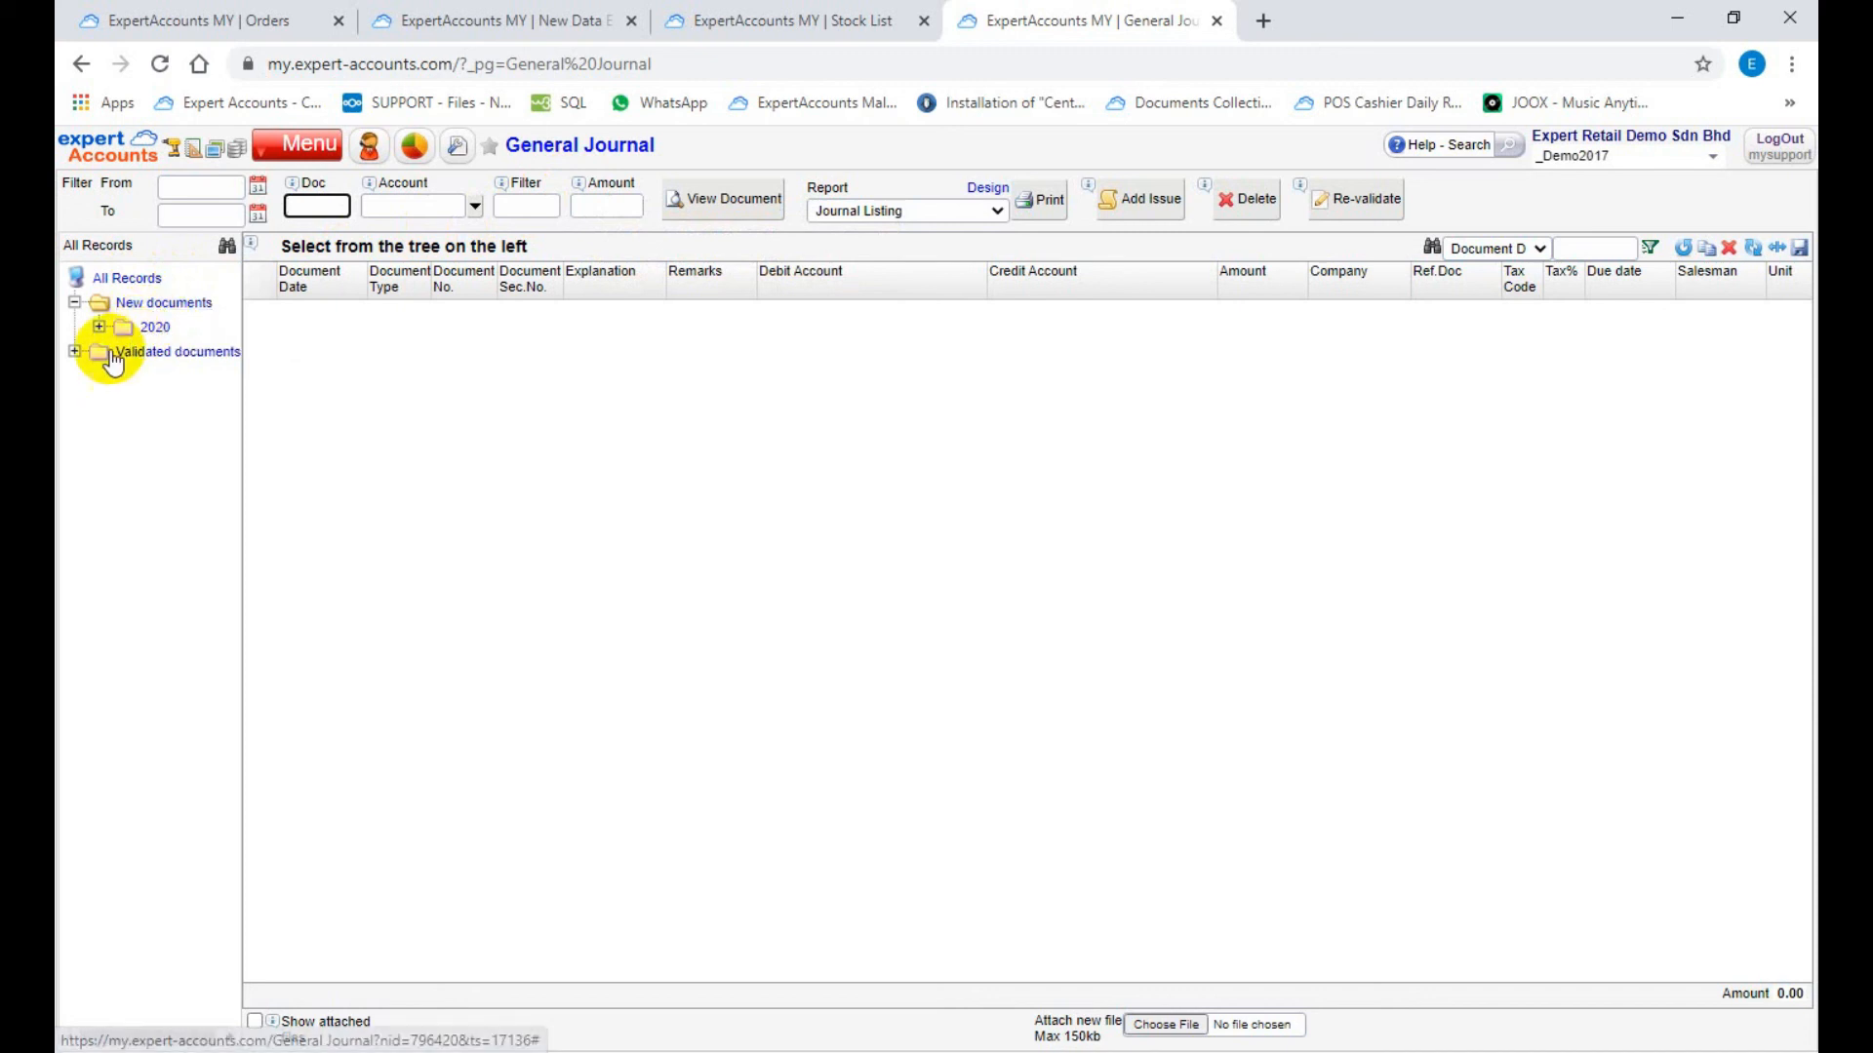
Step: Expand the validated documents, list the new documents, and examine the delivery order, invoice, credit note and cheque collection entries
click(75, 351)
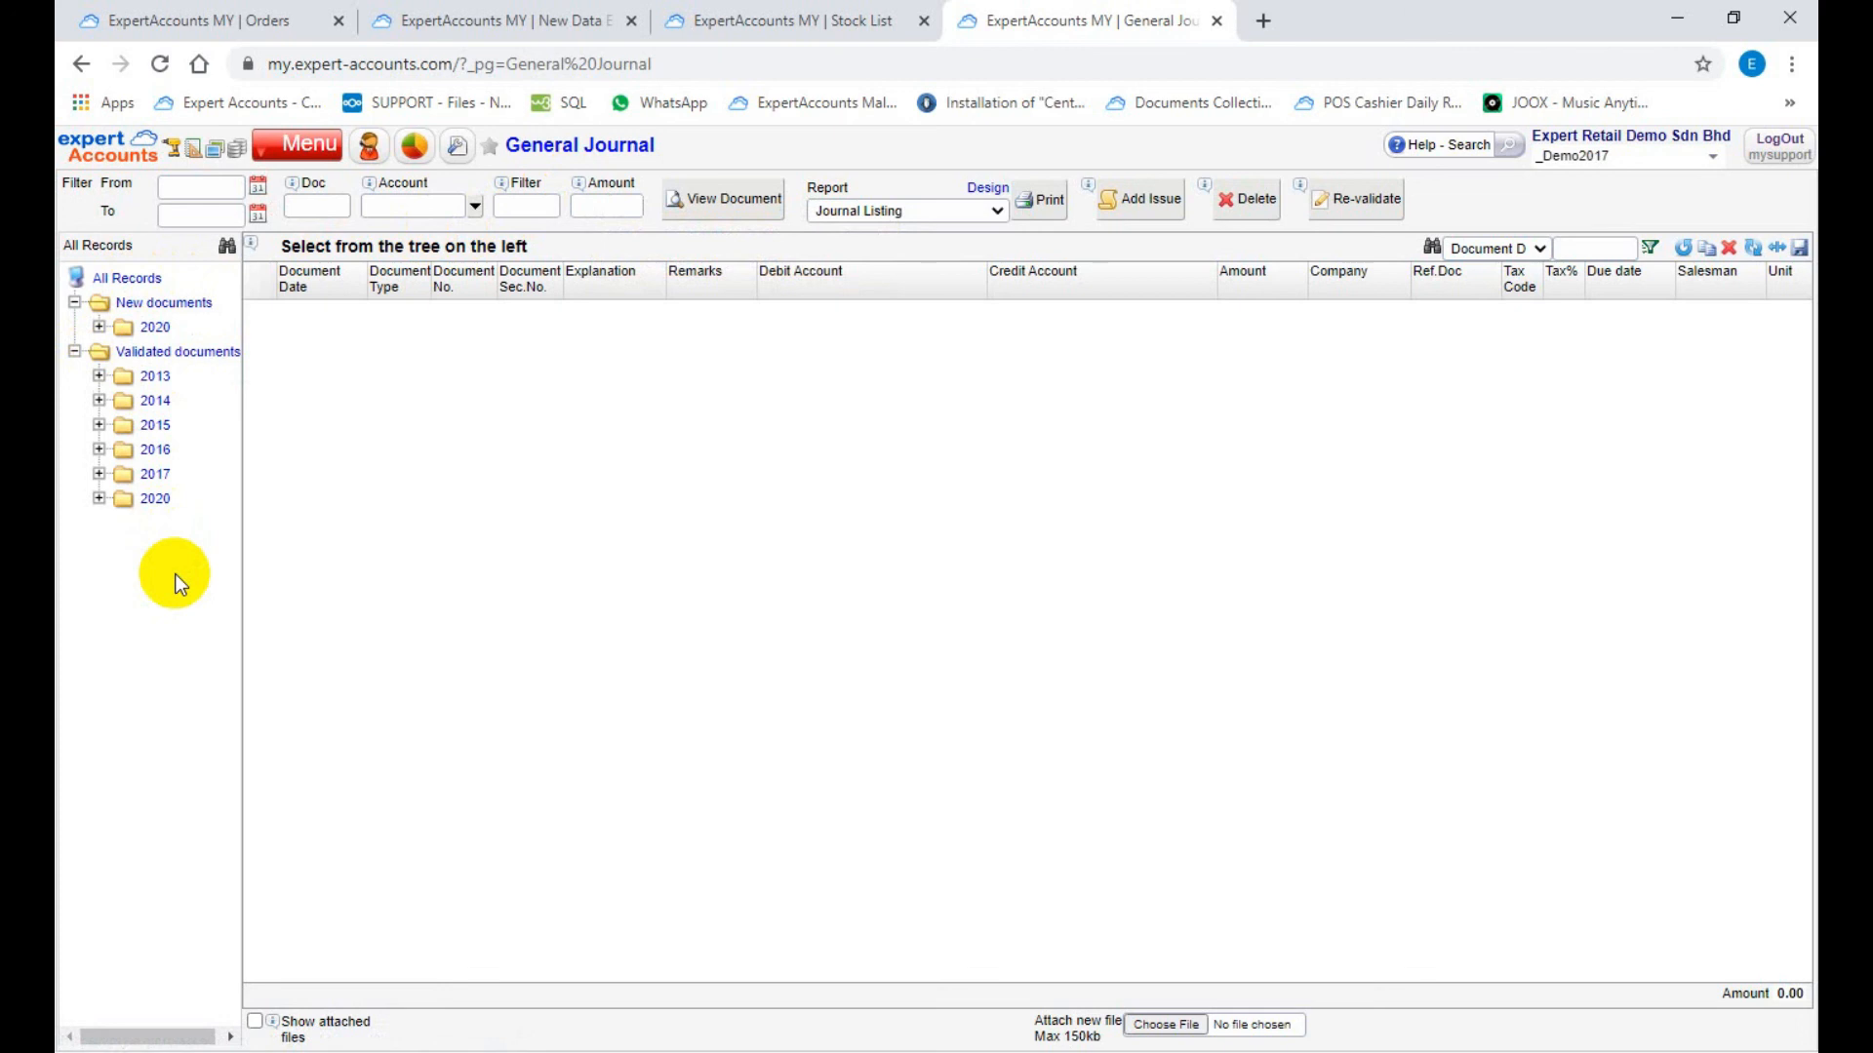
click(191, 304)
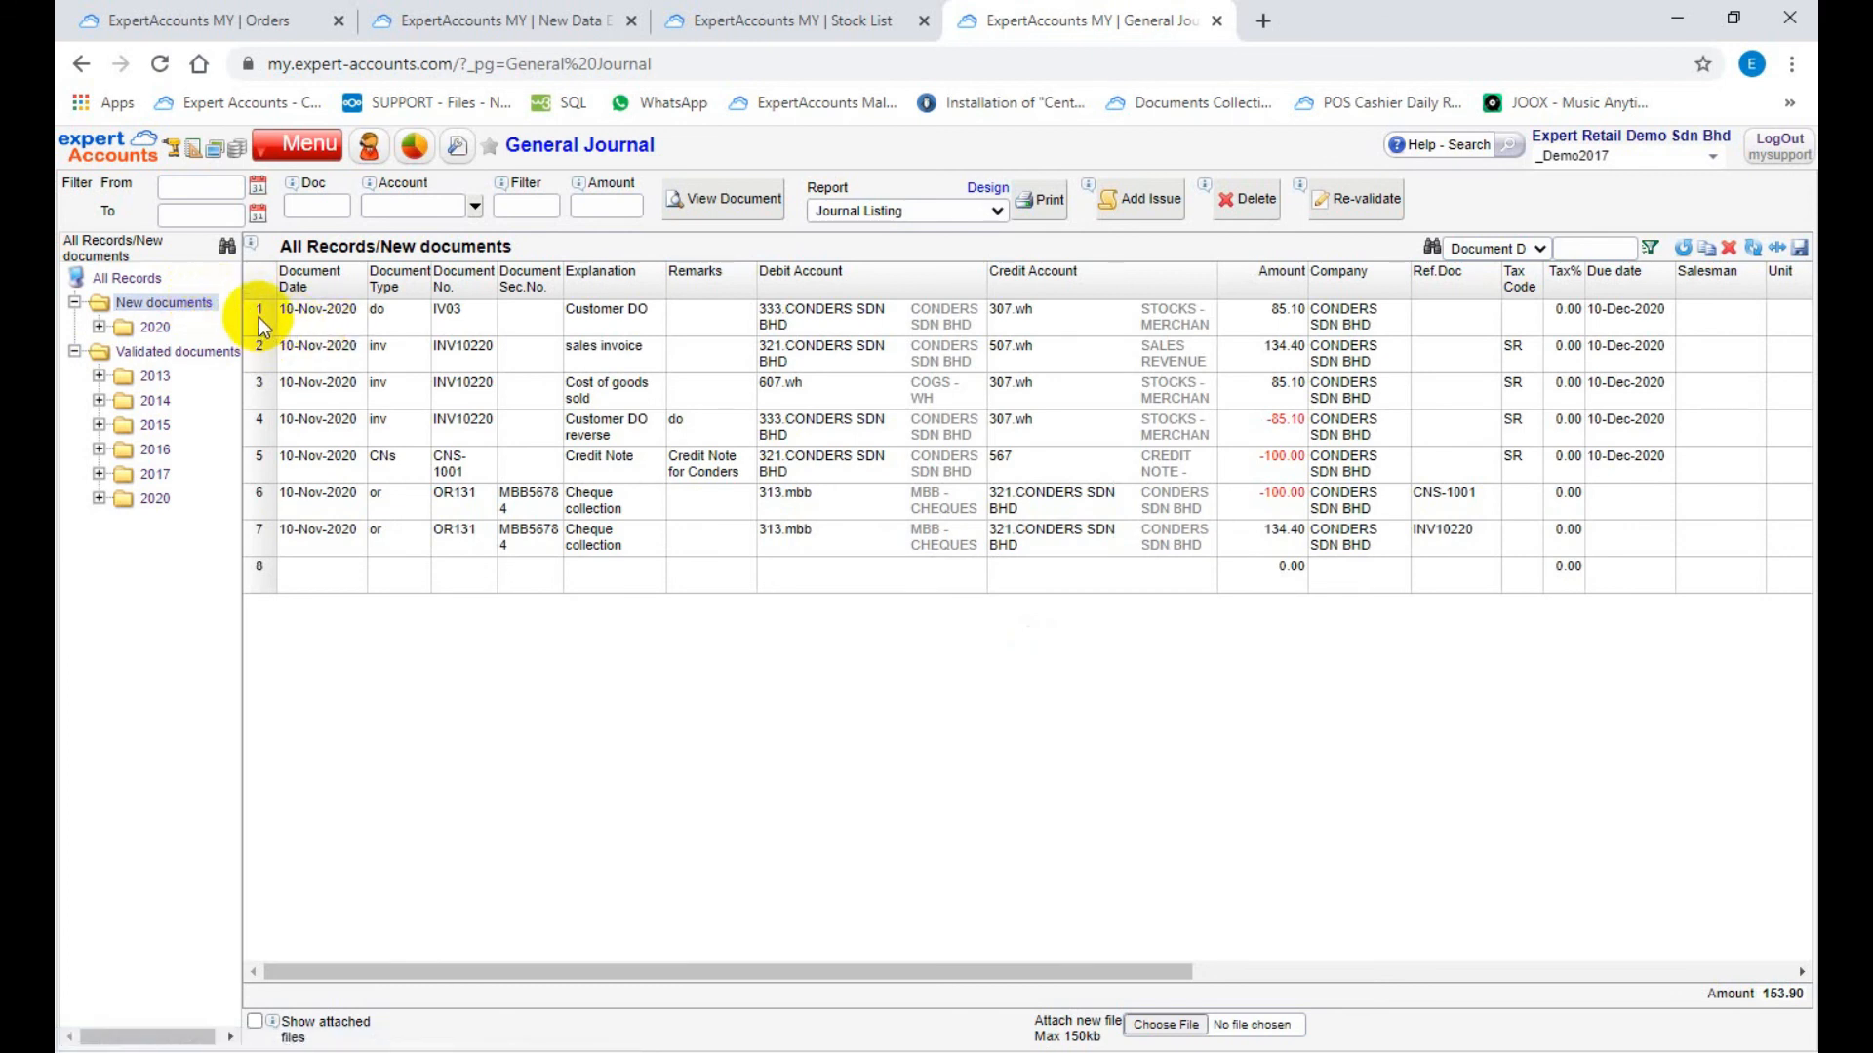
click(262, 322)
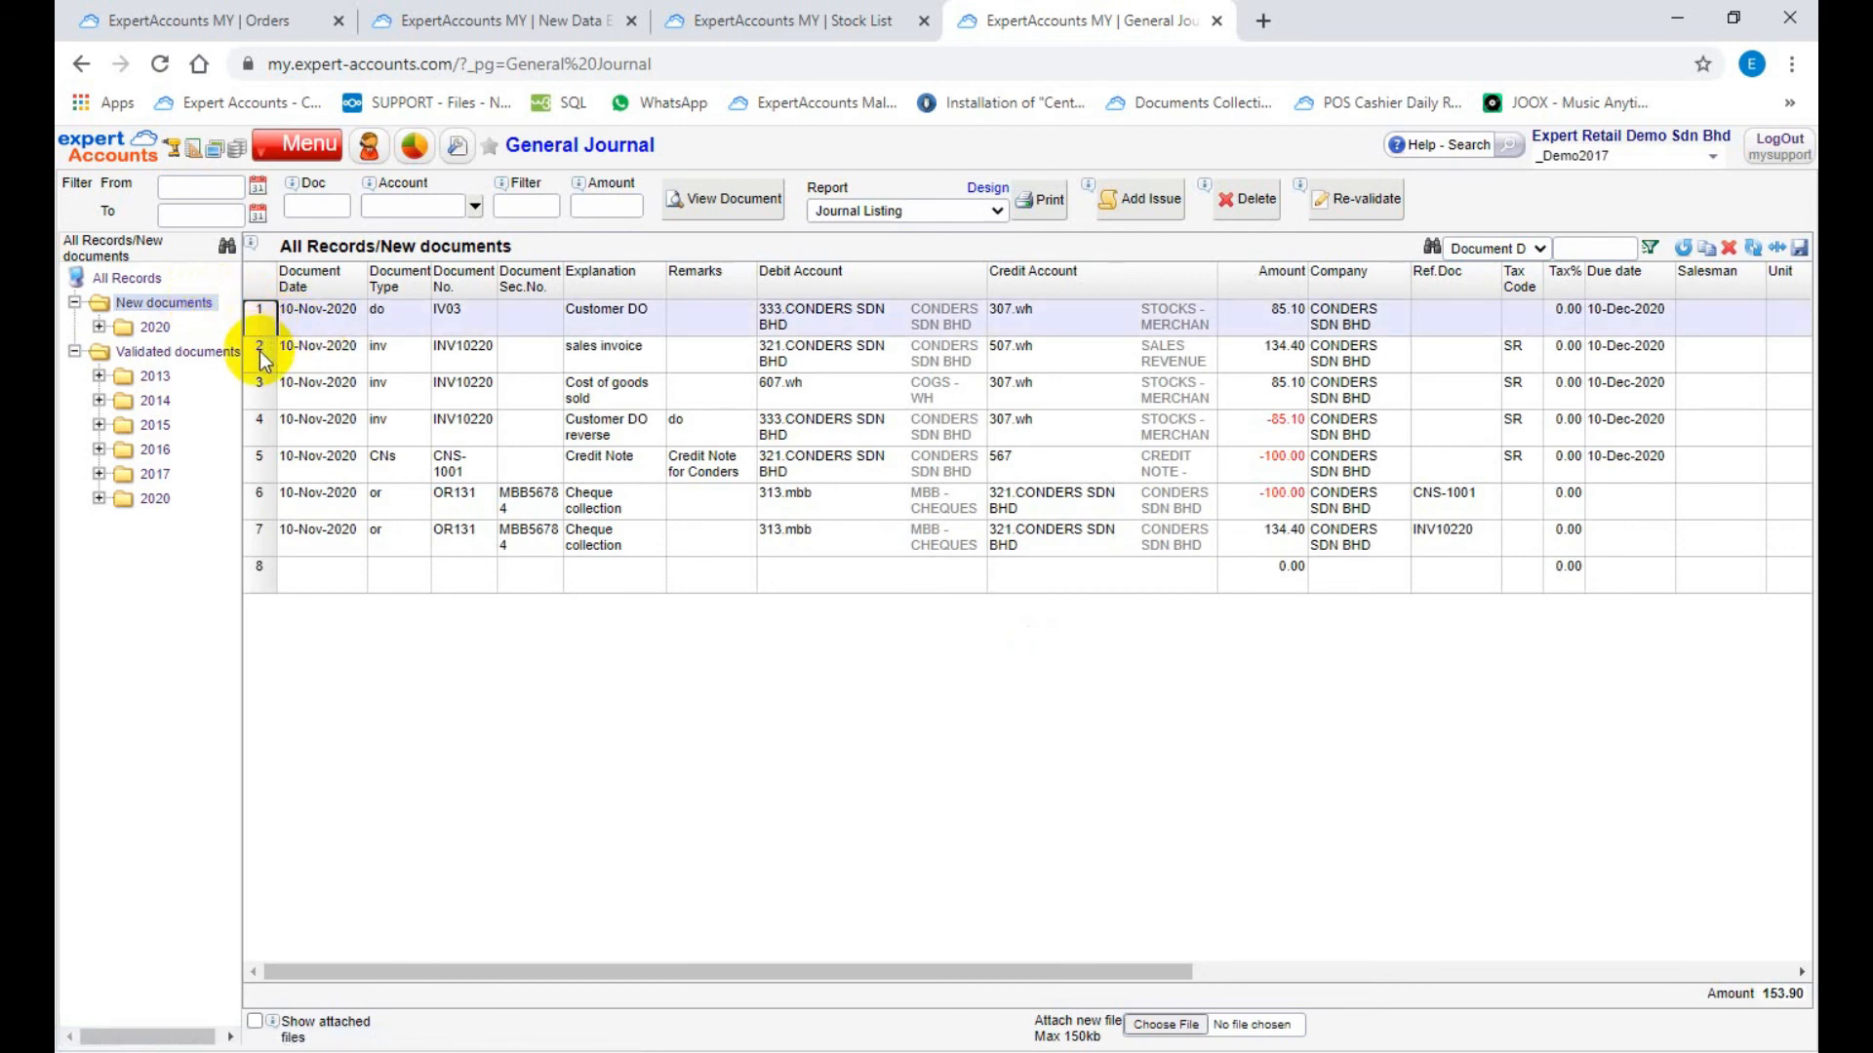
click(262, 359)
click(254, 462)
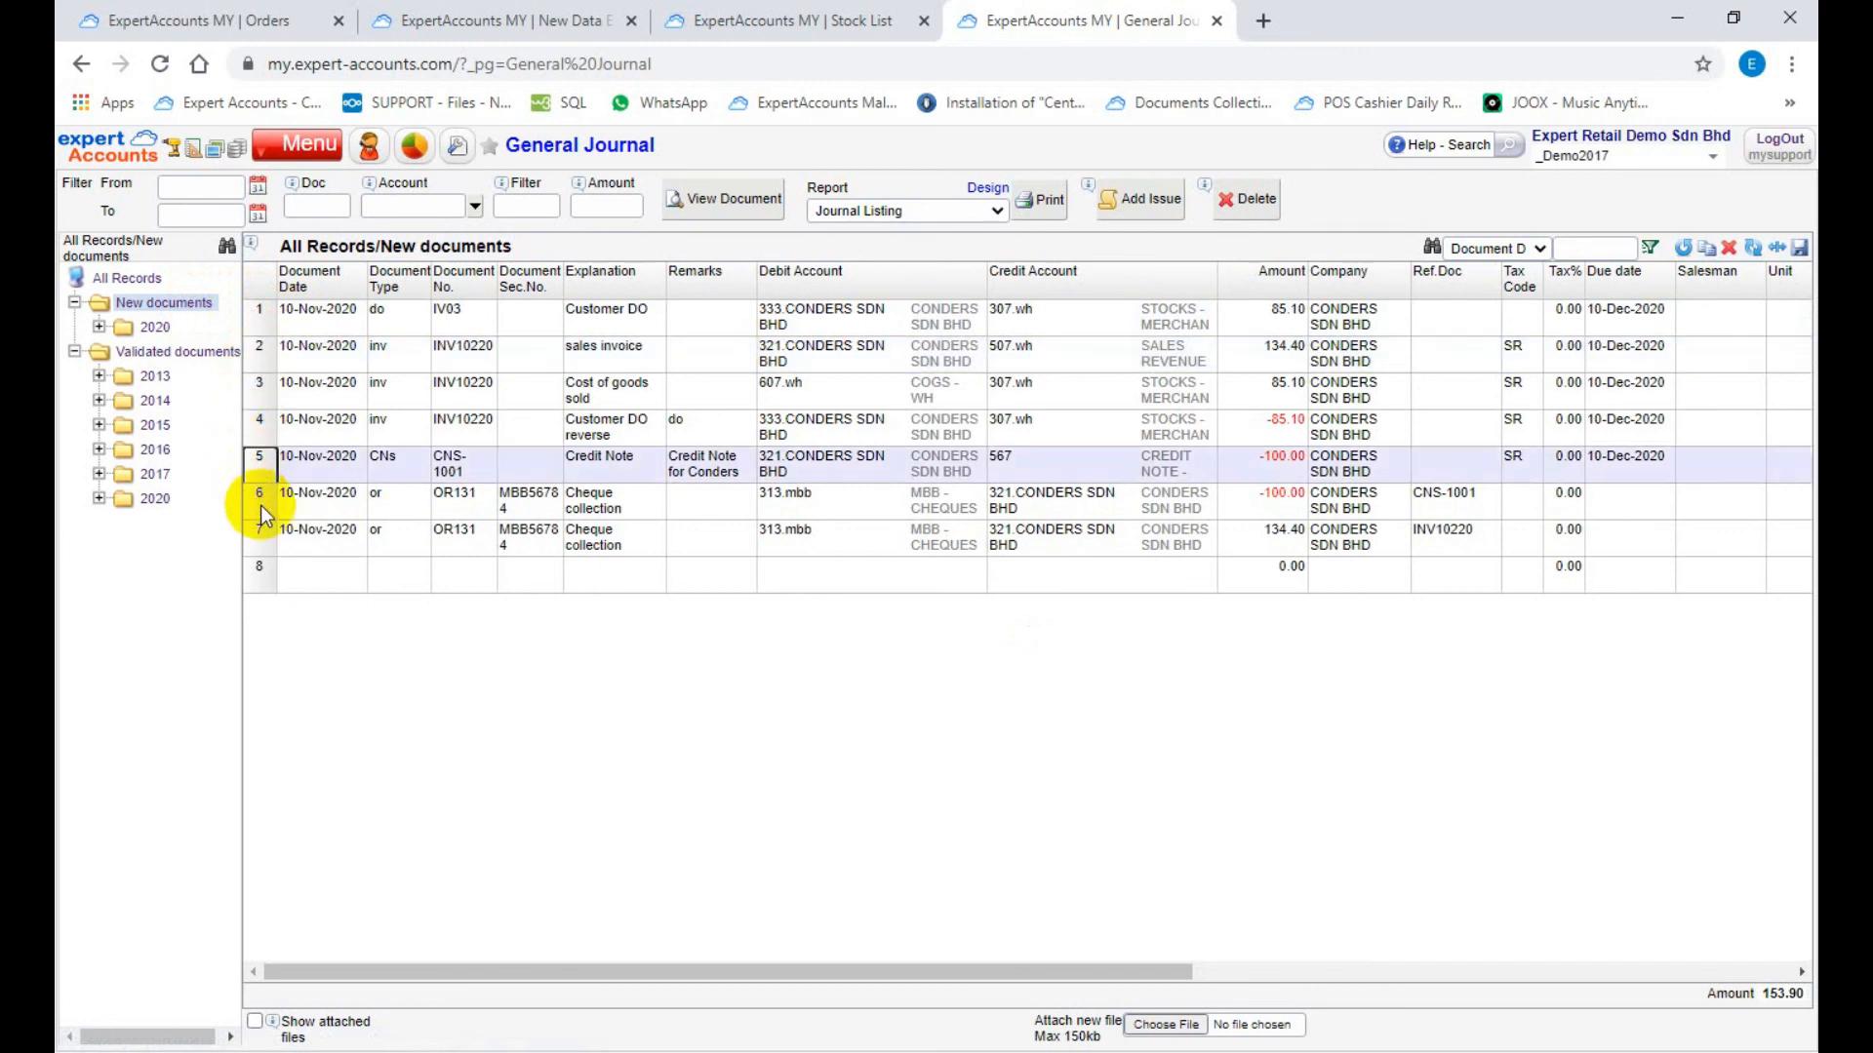
click(260, 505)
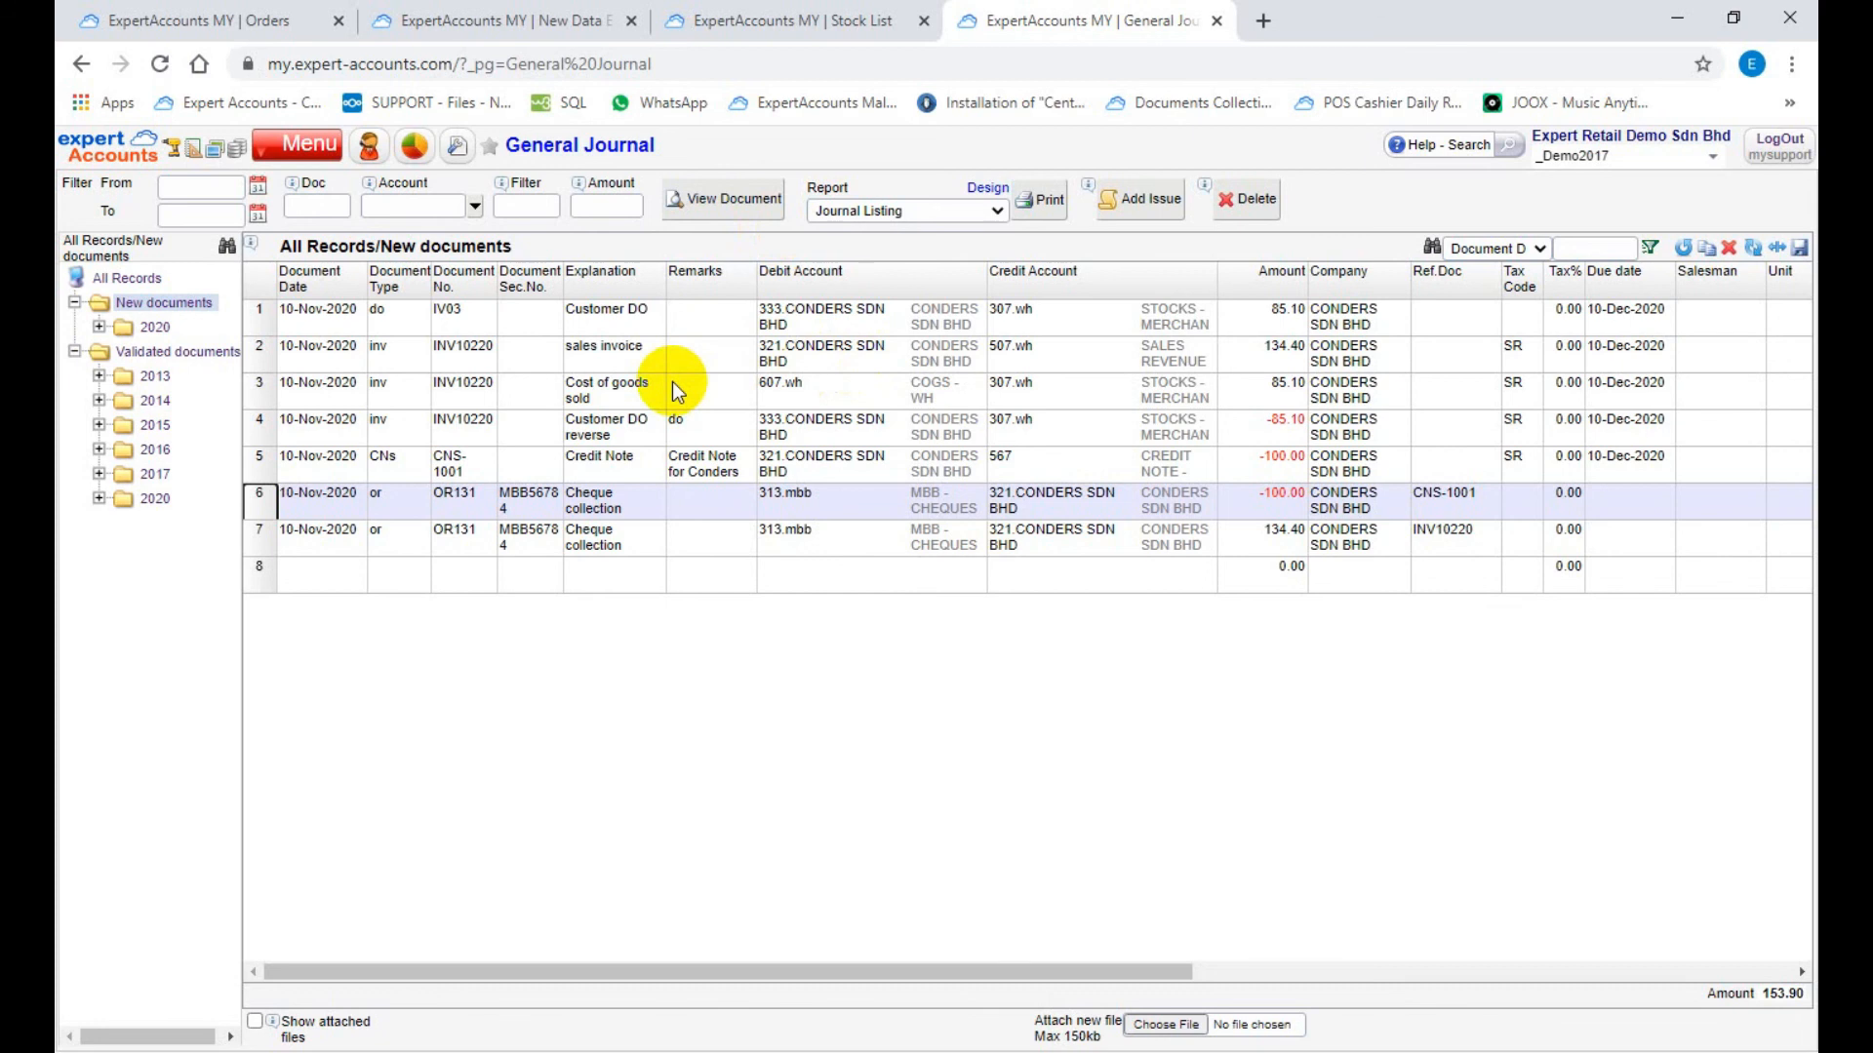
Step: View the re-validation user choices for the Cost of goods sold entry of INV10220, and cancel without re-validating
click(260, 388)
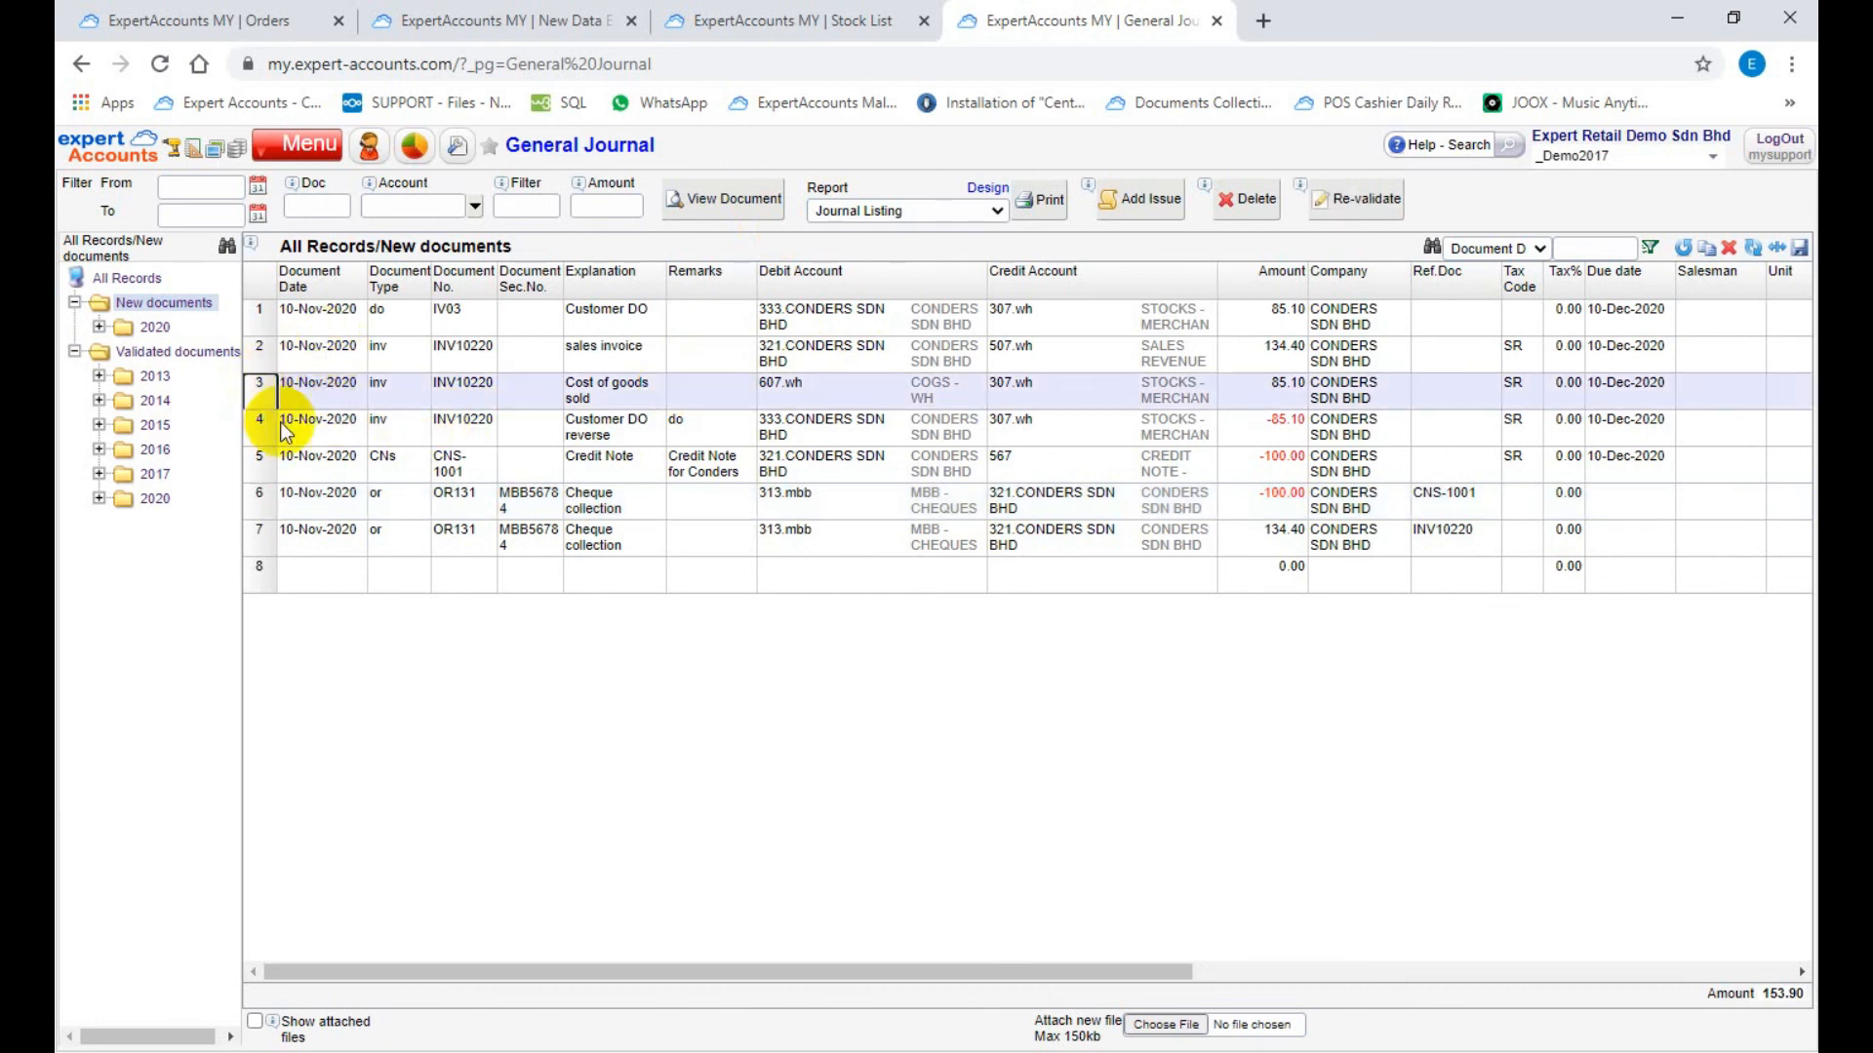
click(1371, 202)
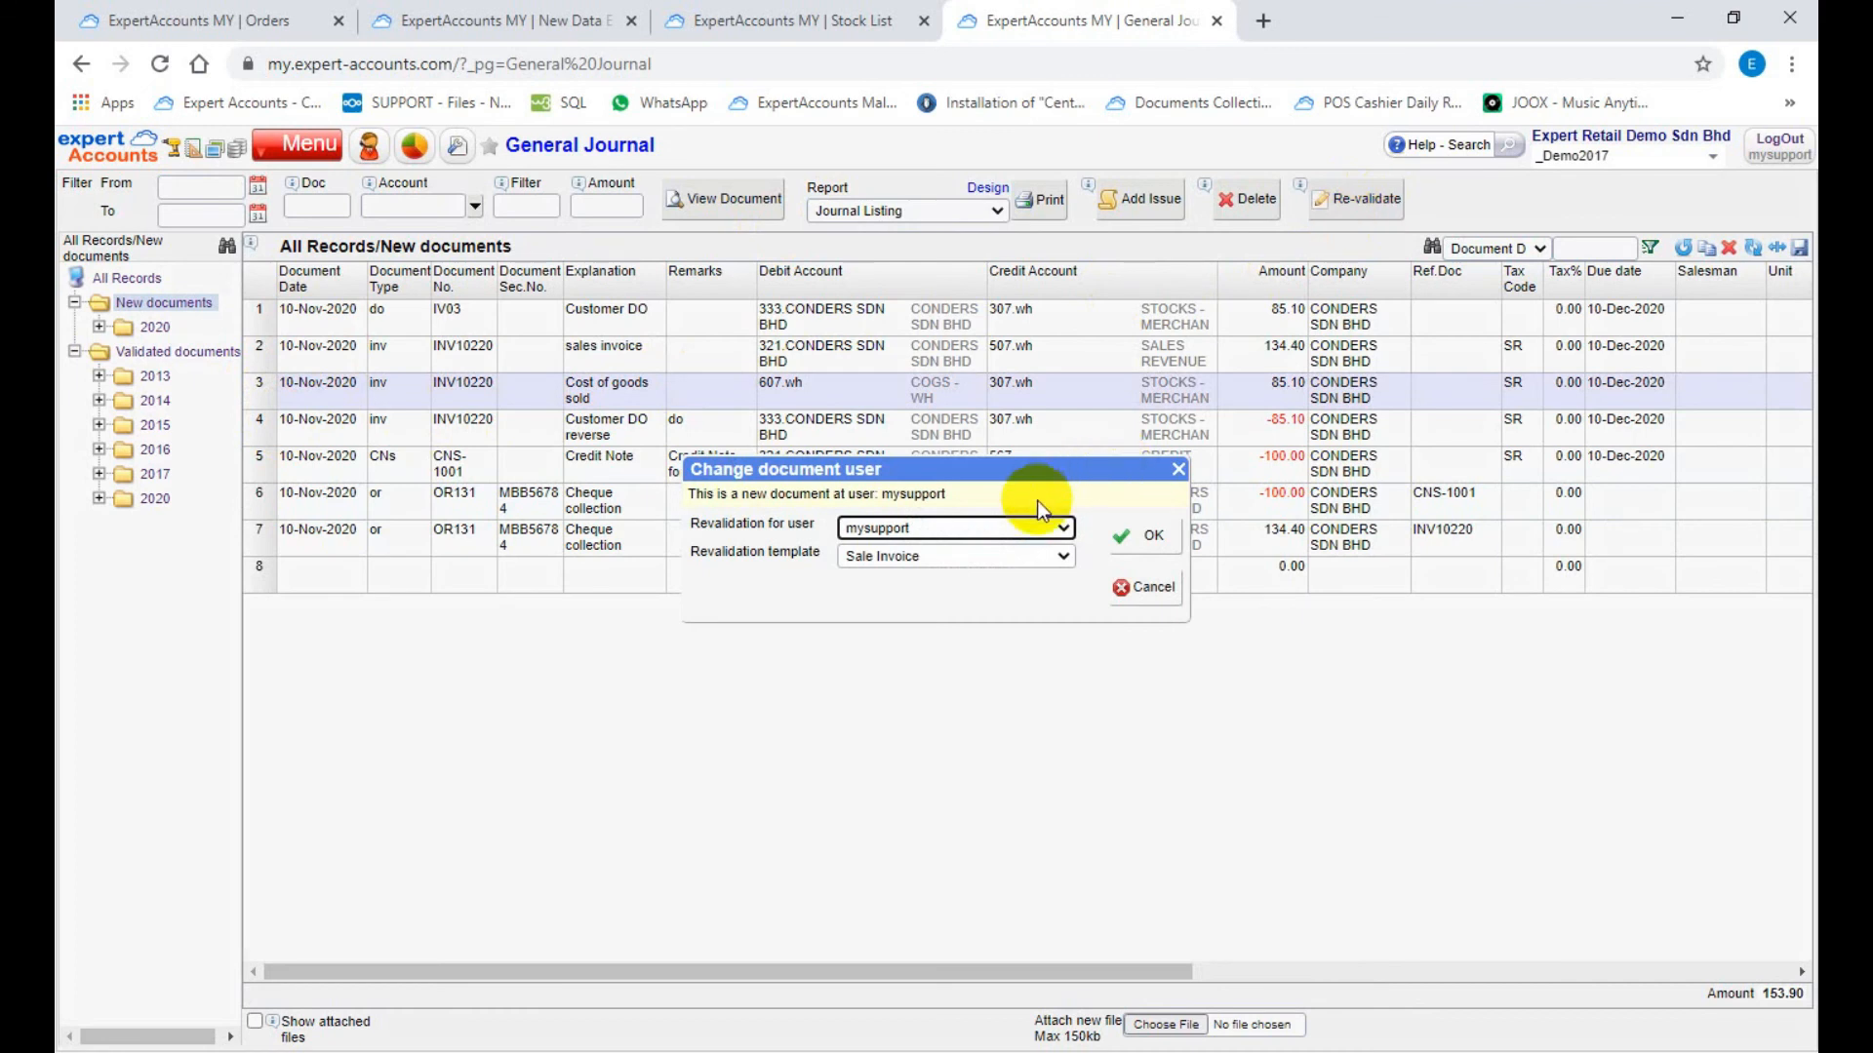
click(1005, 529)
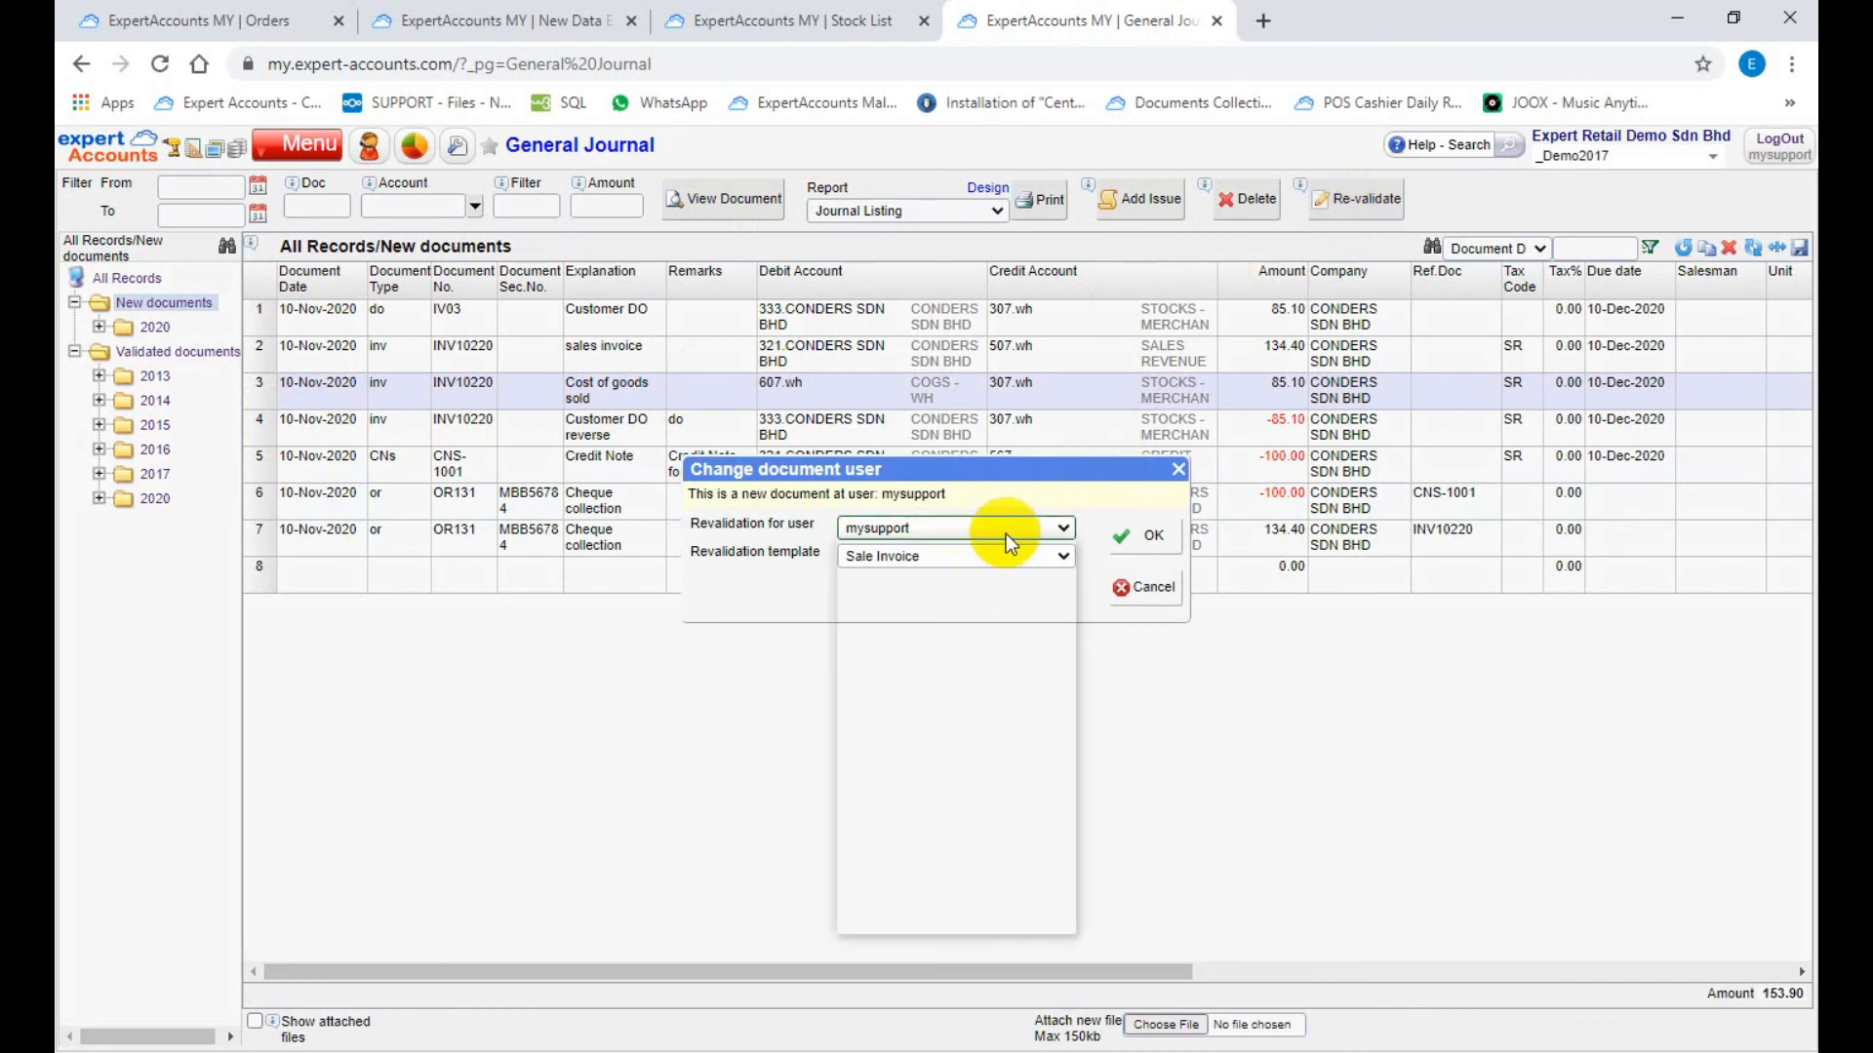
click(1005, 528)
click(1004, 528)
click(1004, 535)
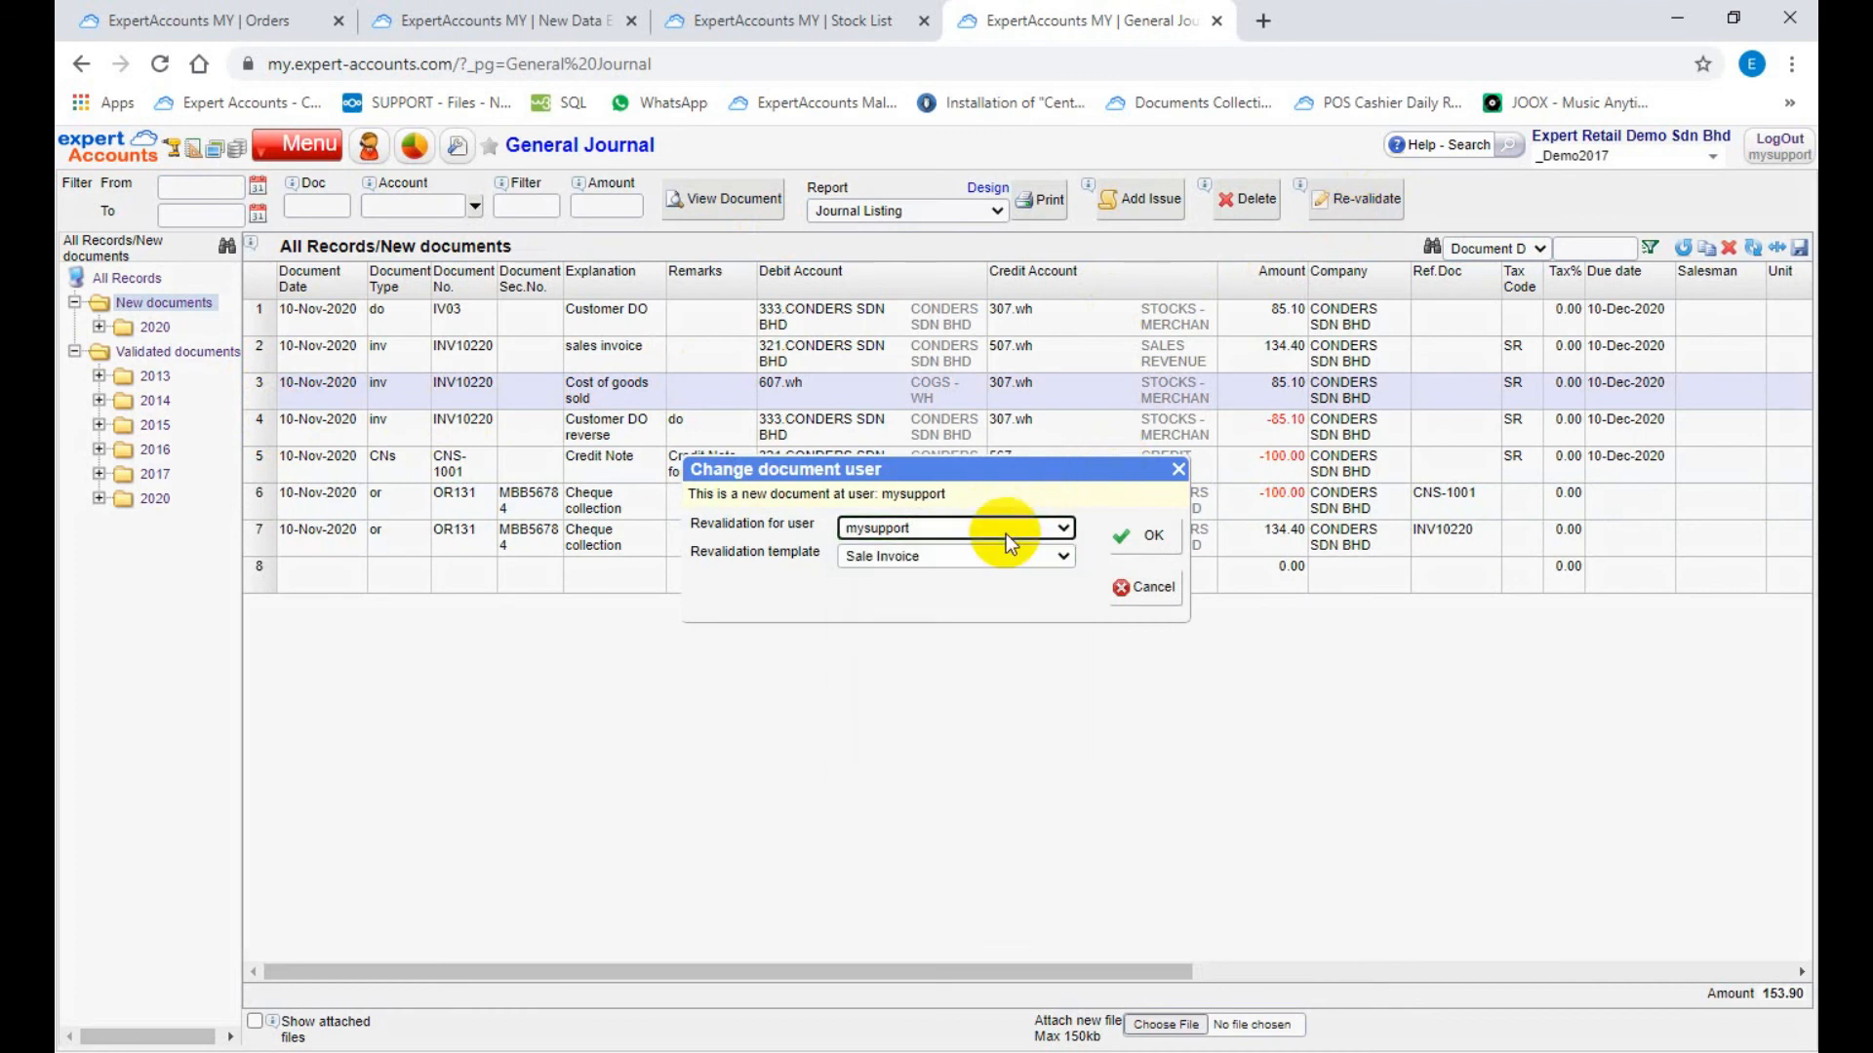
click(1140, 590)
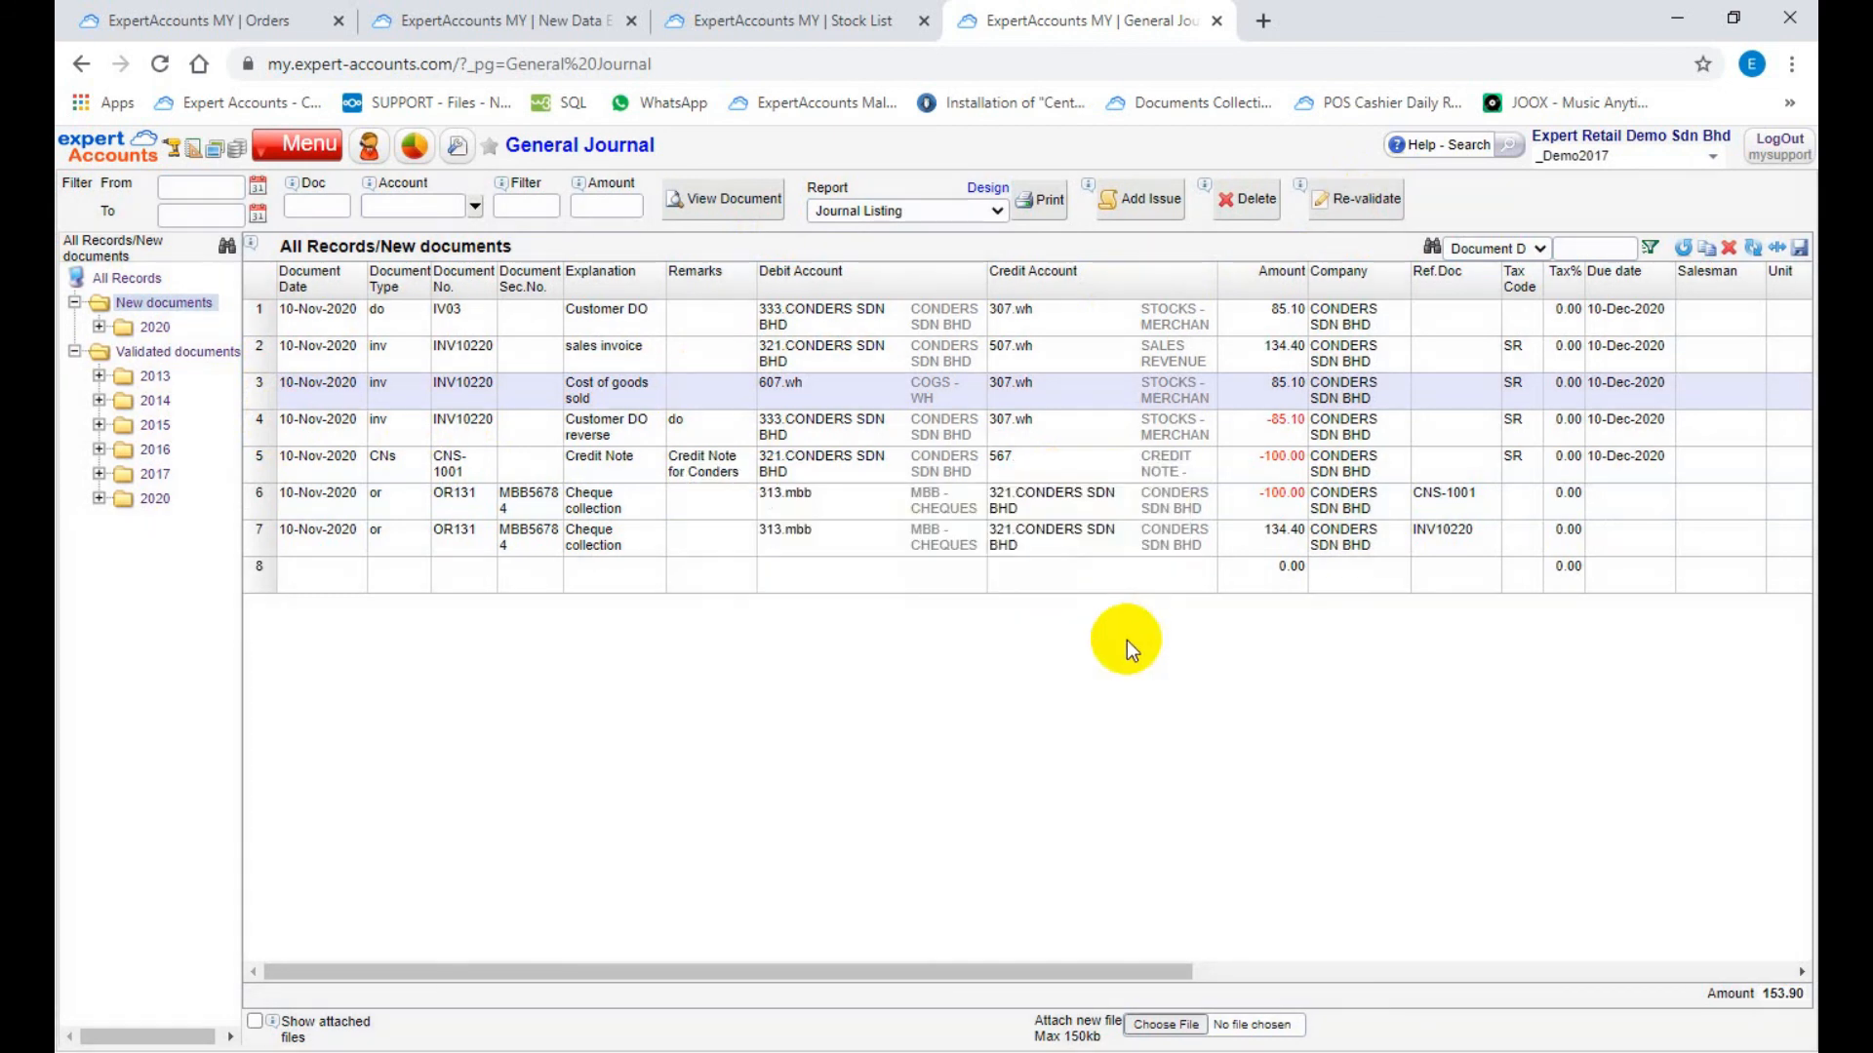